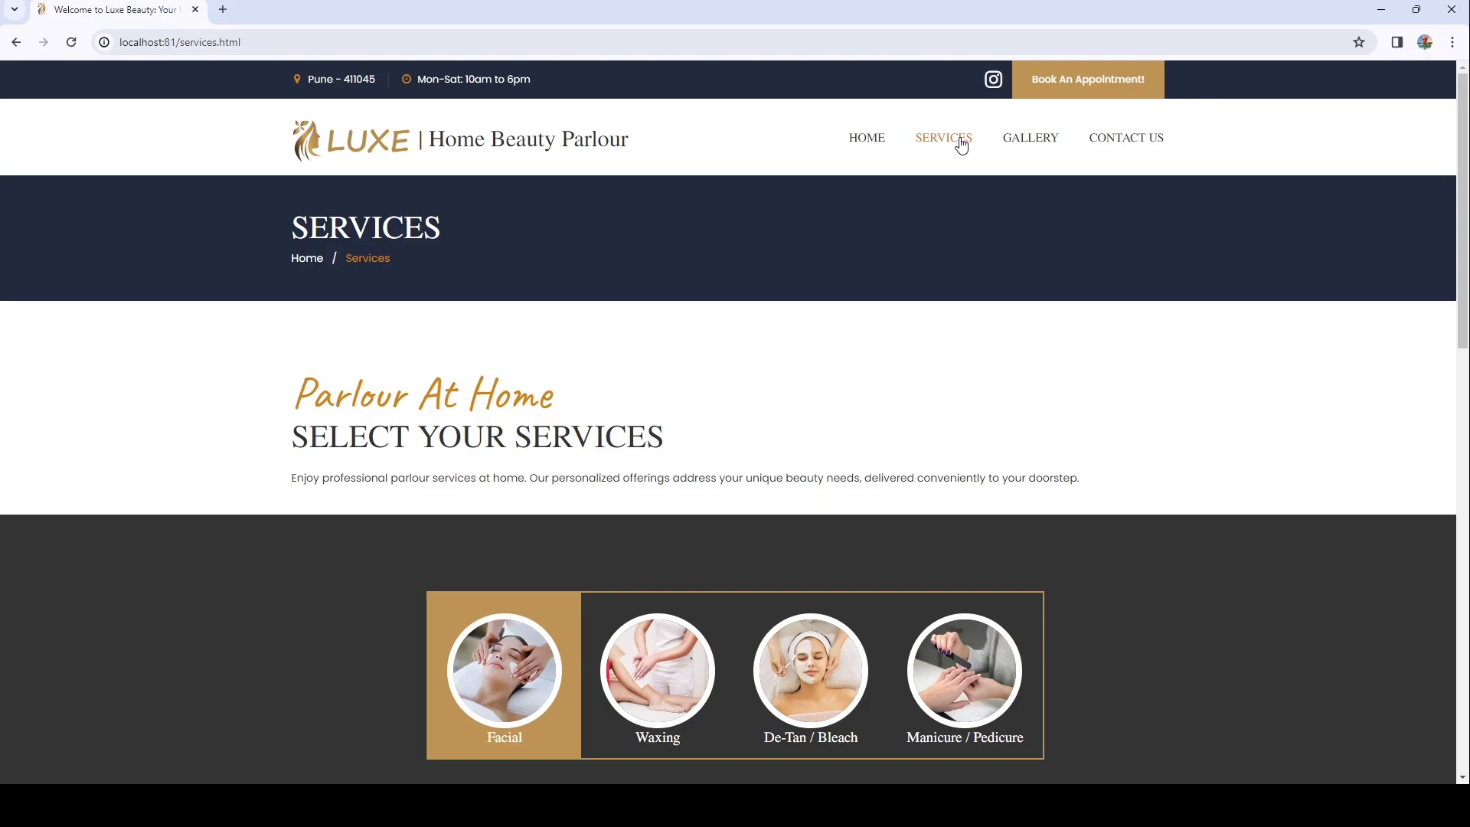
# Step: View the Gallery and Contact Us pages of the Luxe beauty parlour website
pyautogui.click(1032, 146)
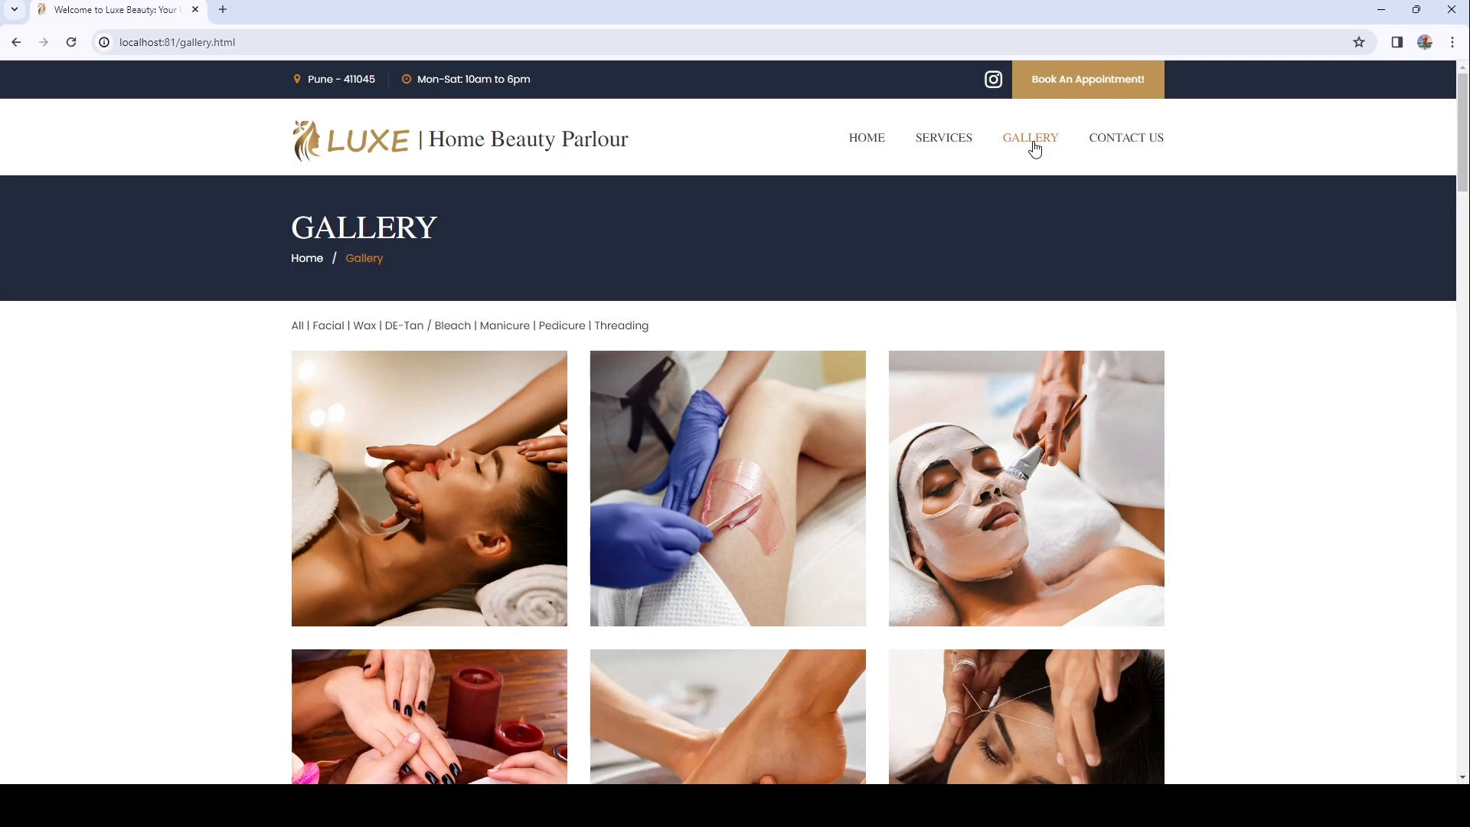
pyautogui.click(1111, 146)
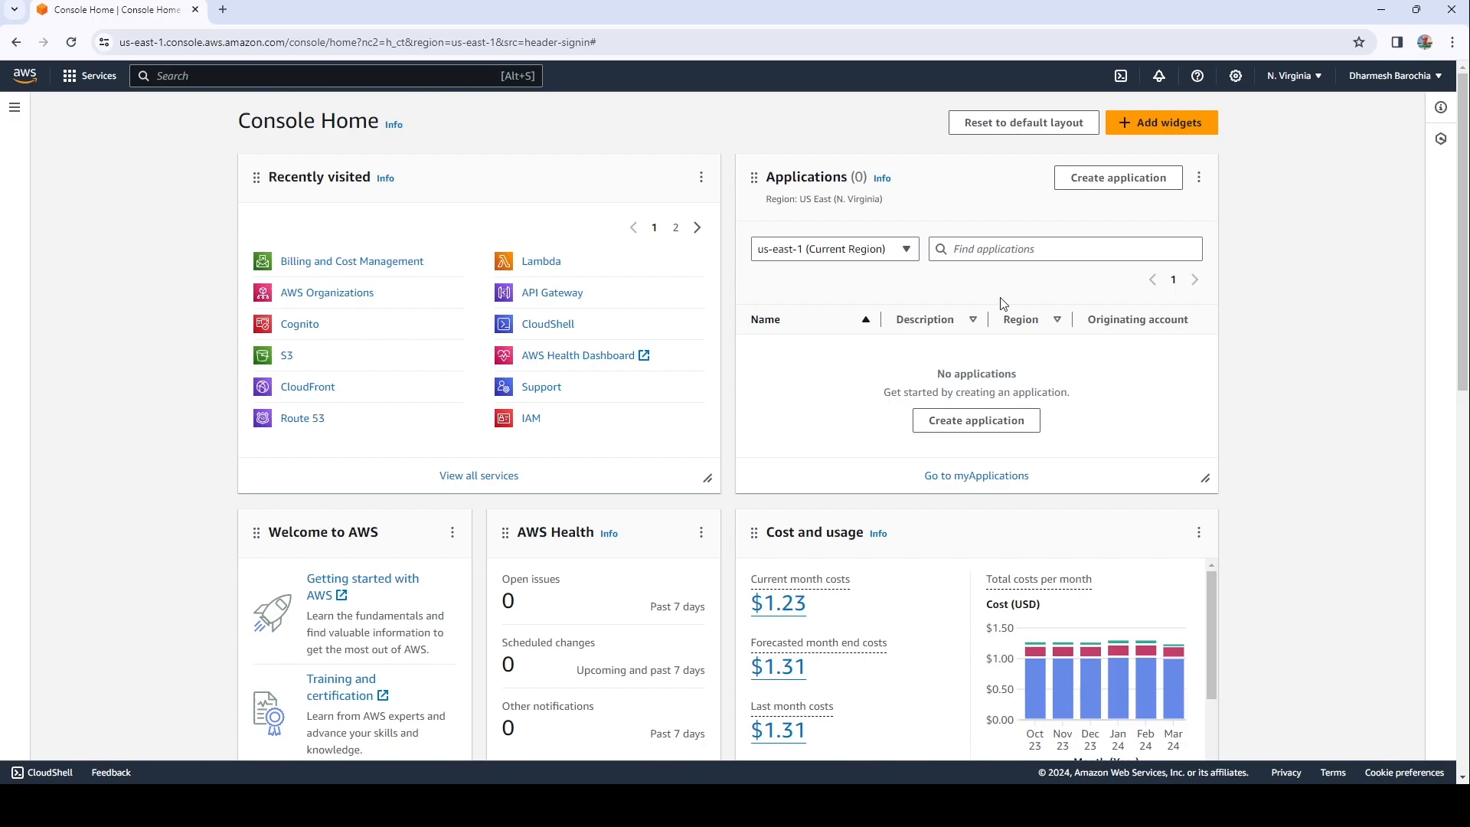
# Step: Find the S3 and Certificate Manager services and add both to the AWS console favorites
pyautogui.click(468, 73)
pyautogui.write('s3')
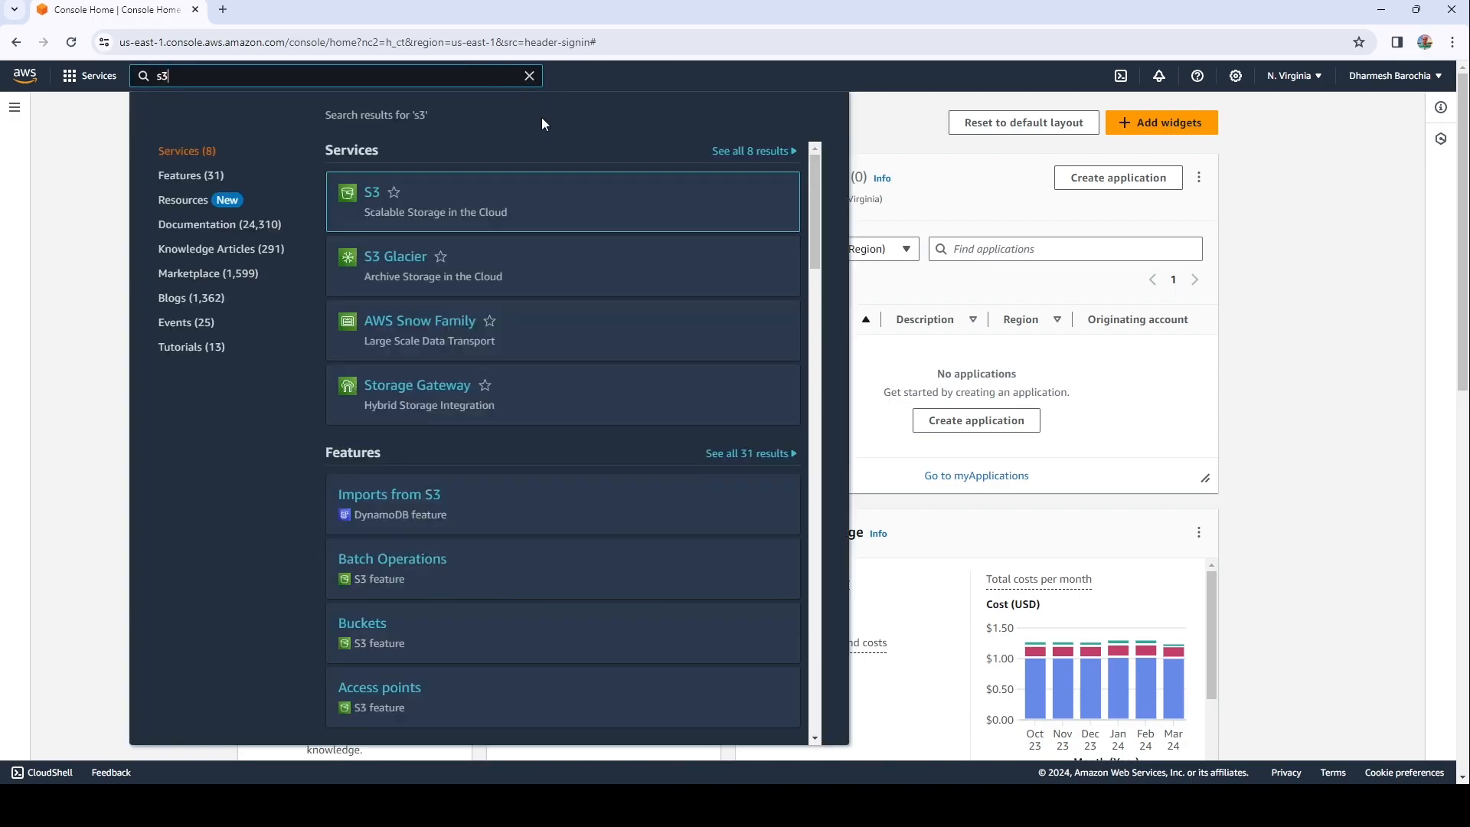
pyautogui.click(394, 192)
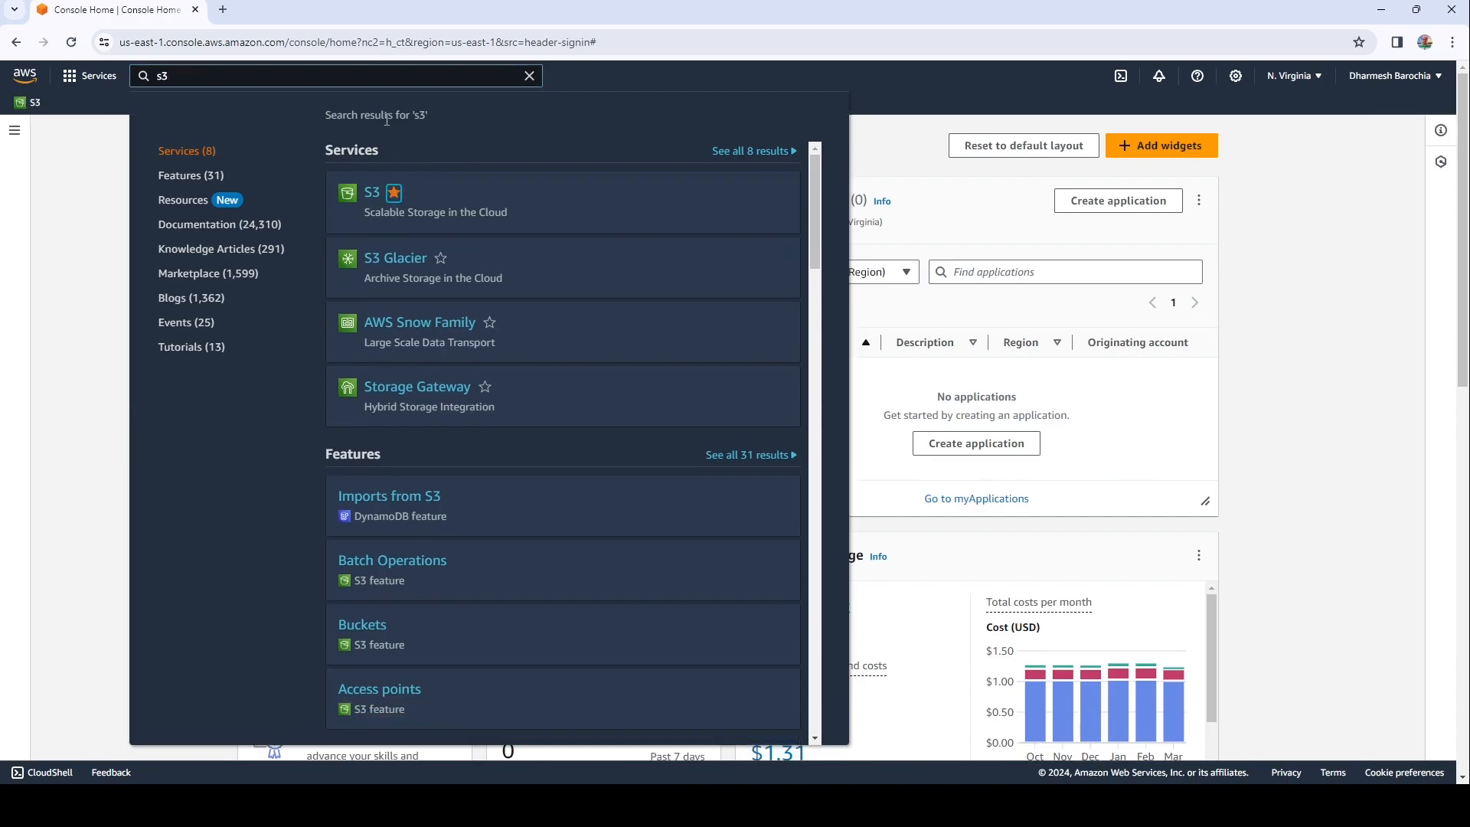
pyautogui.click(392, 80)
pyautogui.press('BackSpace')
pyautogui.press('BackSpace')
pyautogui.write('certi')
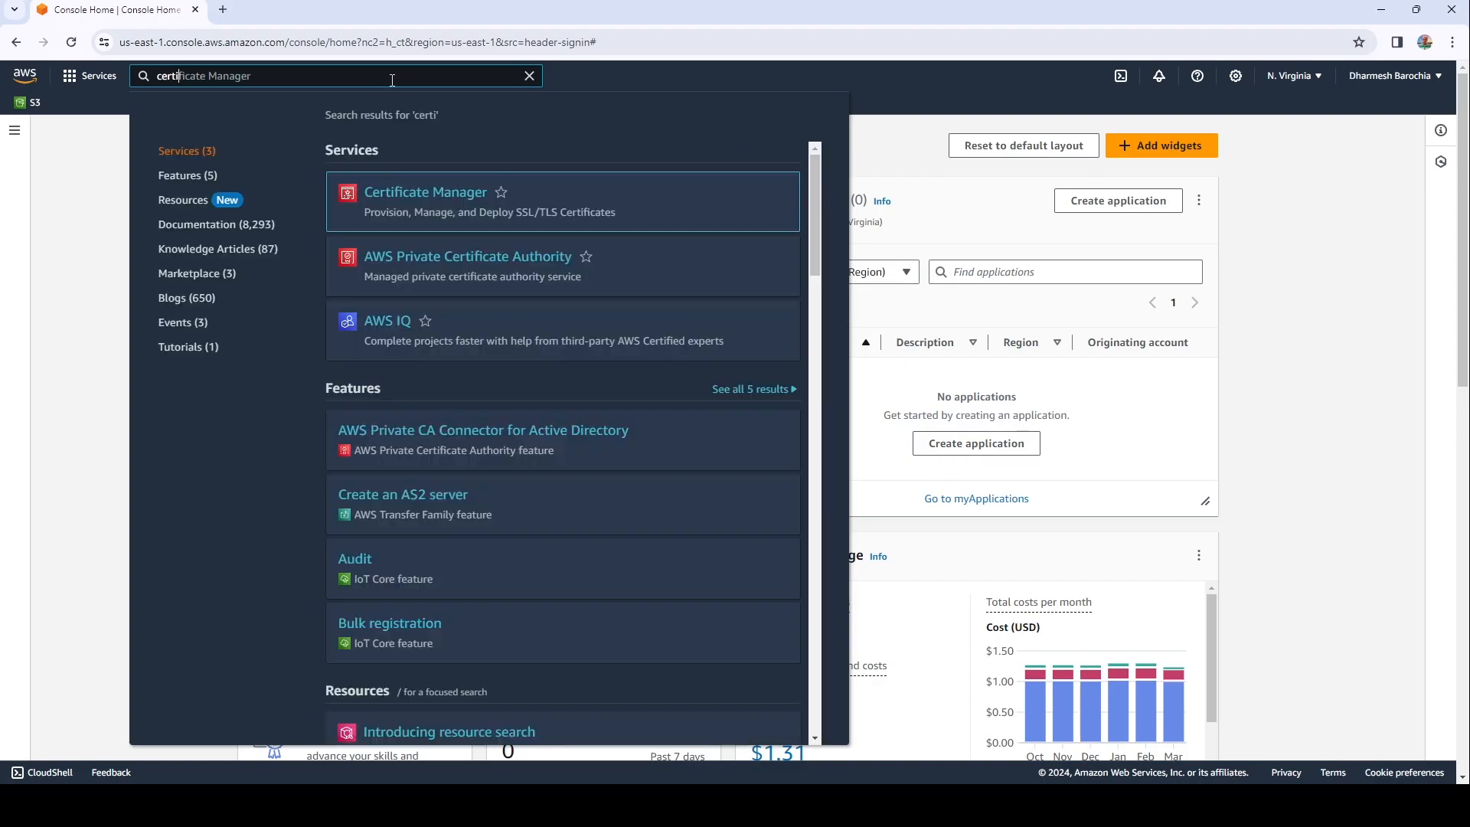
pyautogui.click(500, 192)
# Step: Find the CloudFront and Route 53 services and add both to the console favorites
pyautogui.click(403, 78)
pyautogui.write('cloudf')
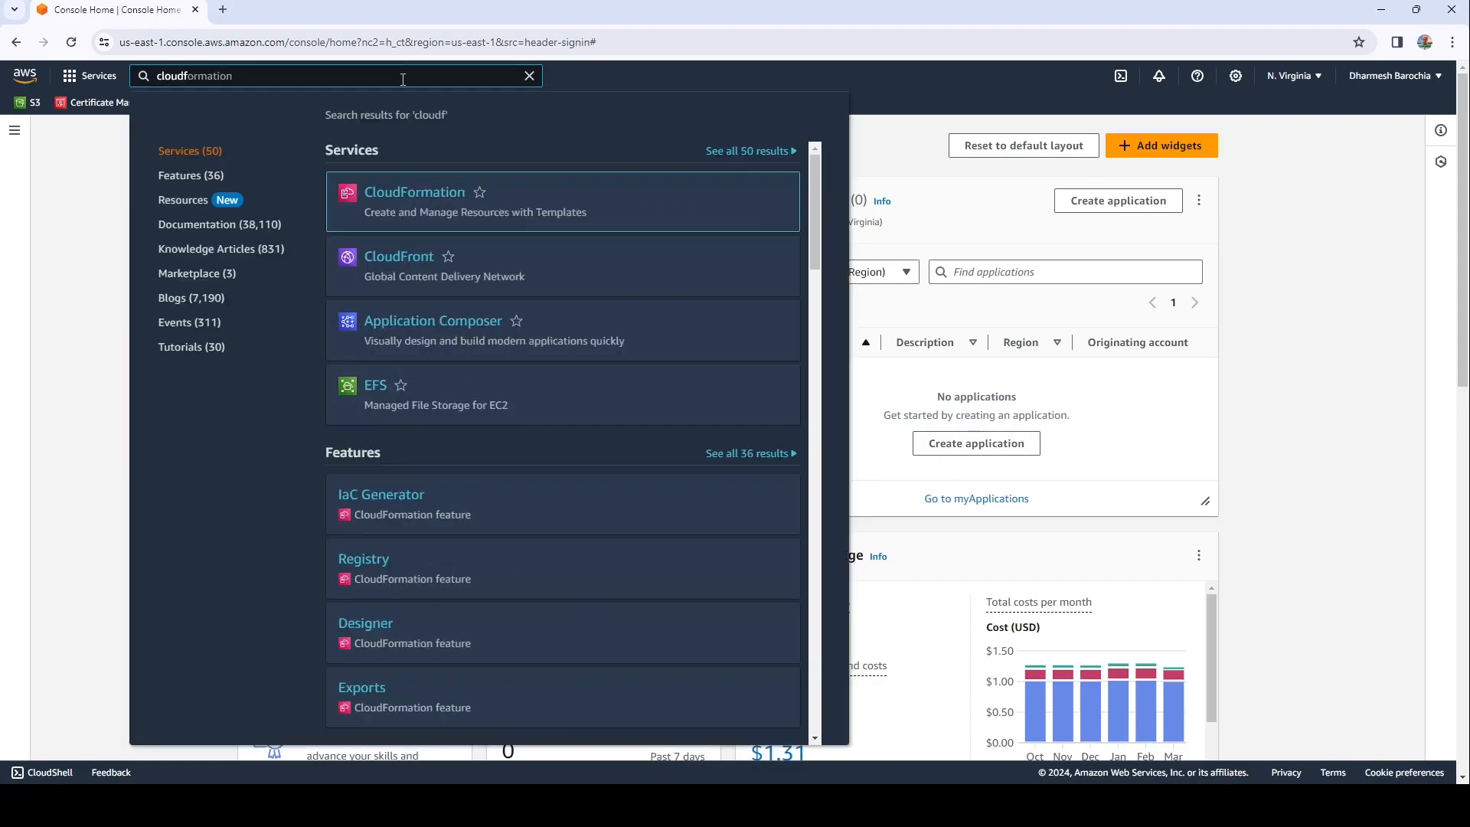
pyautogui.click(448, 256)
pyautogui.click(374, 71)
pyautogui.write('route')
pyautogui.click(436, 193)
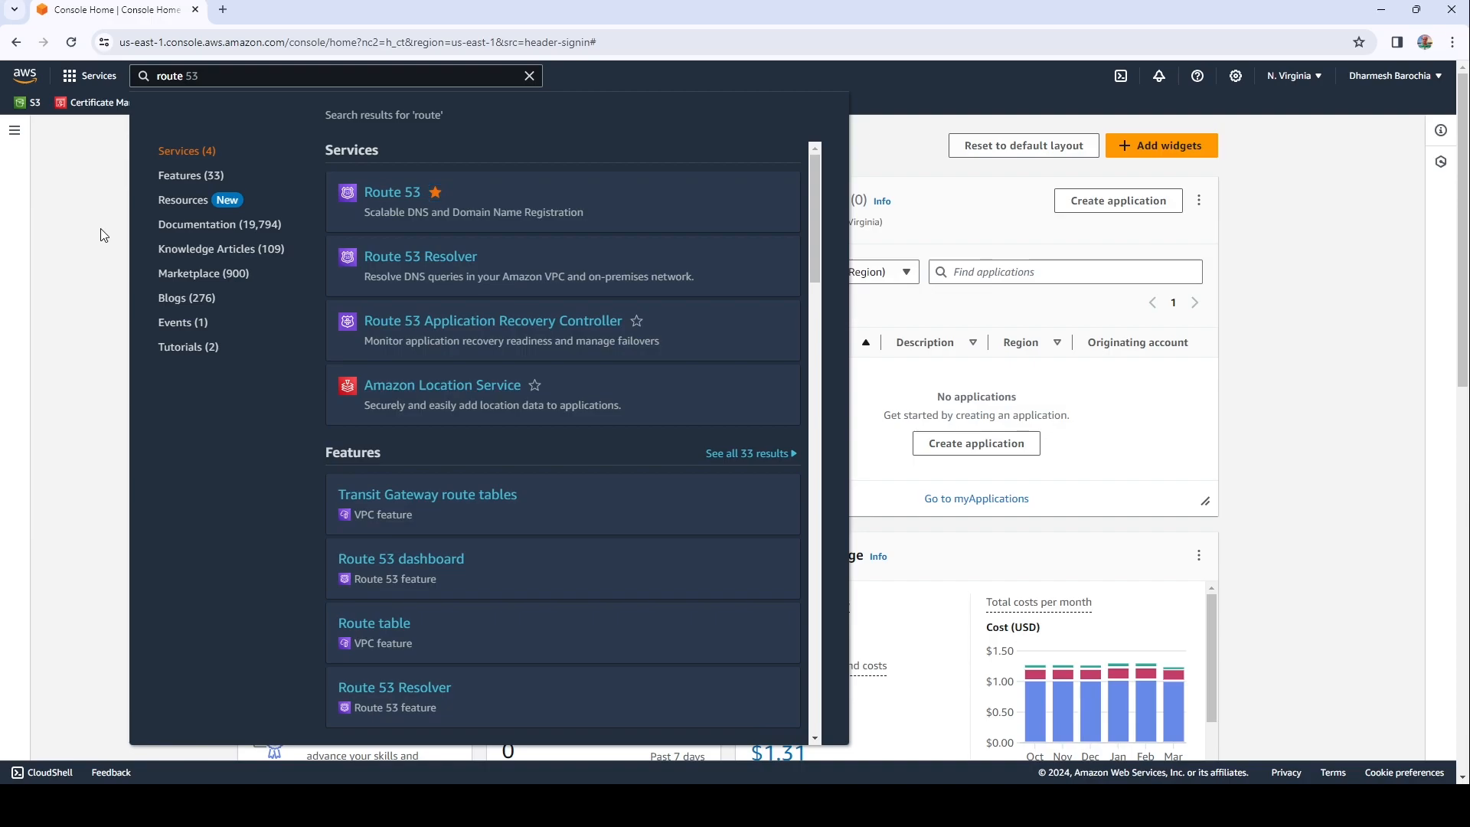
pyautogui.click(103, 234)
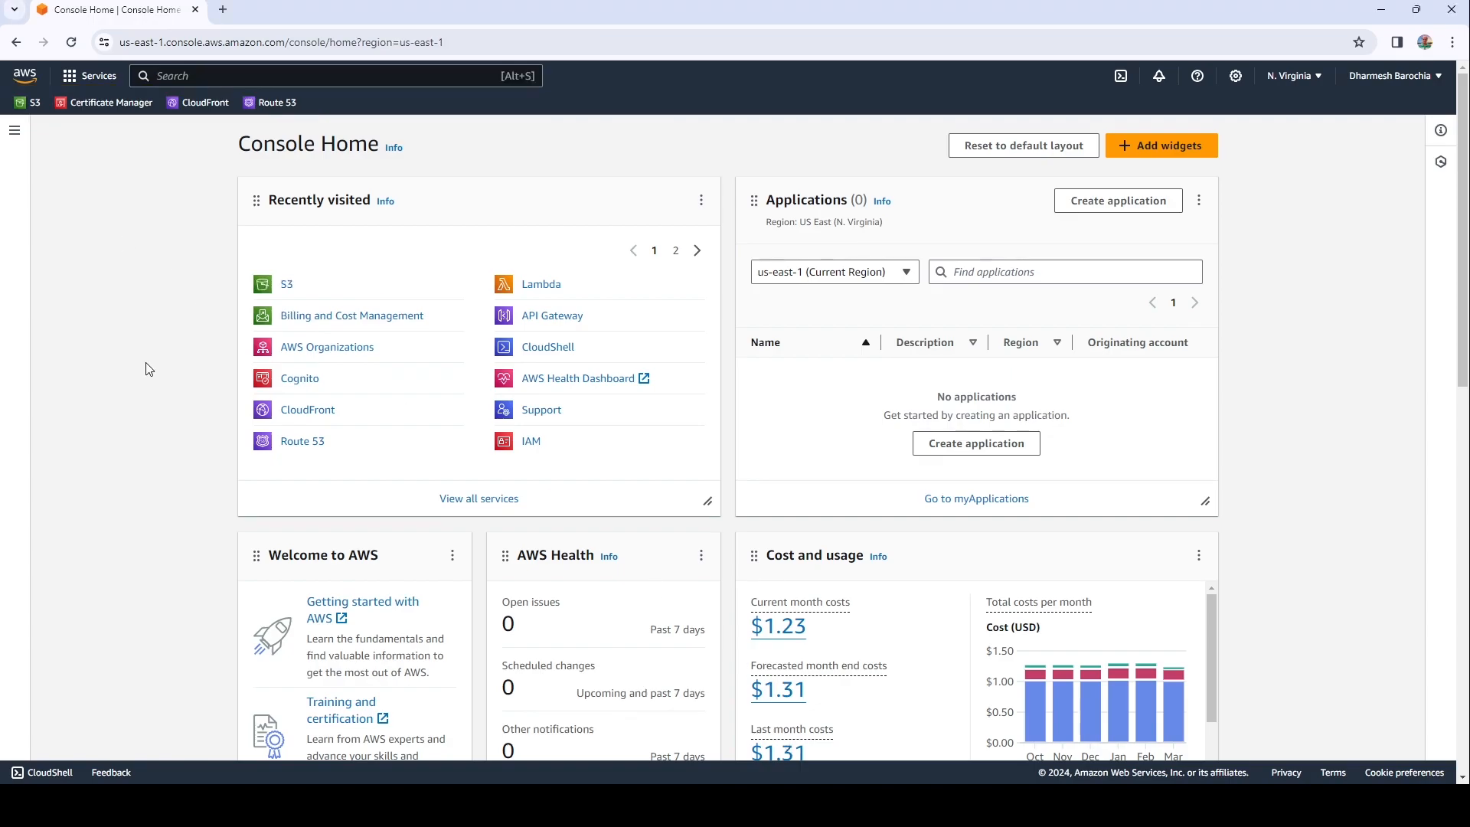
pyautogui.click(29, 104)
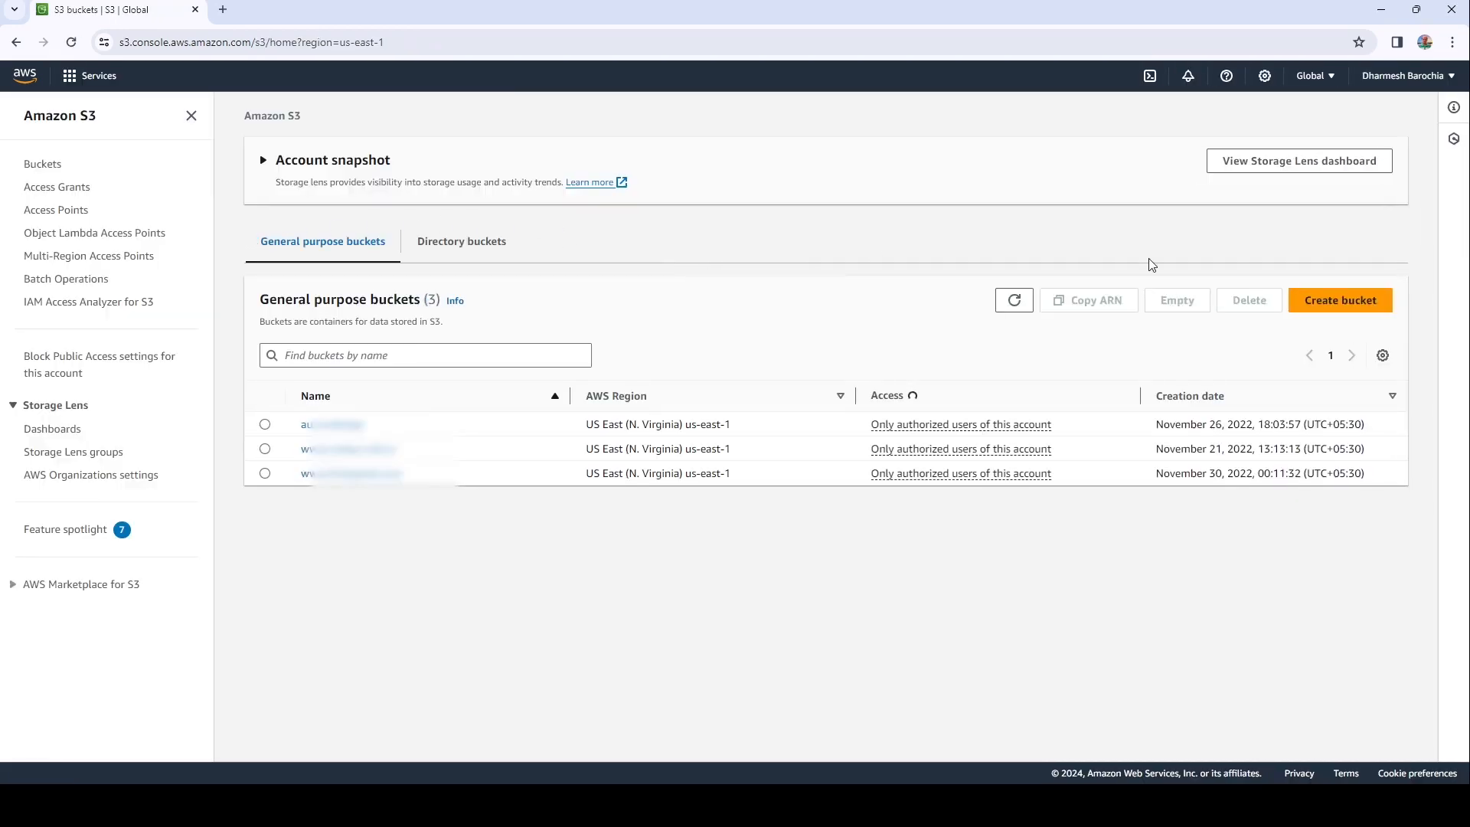
pyautogui.click(1328, 325)
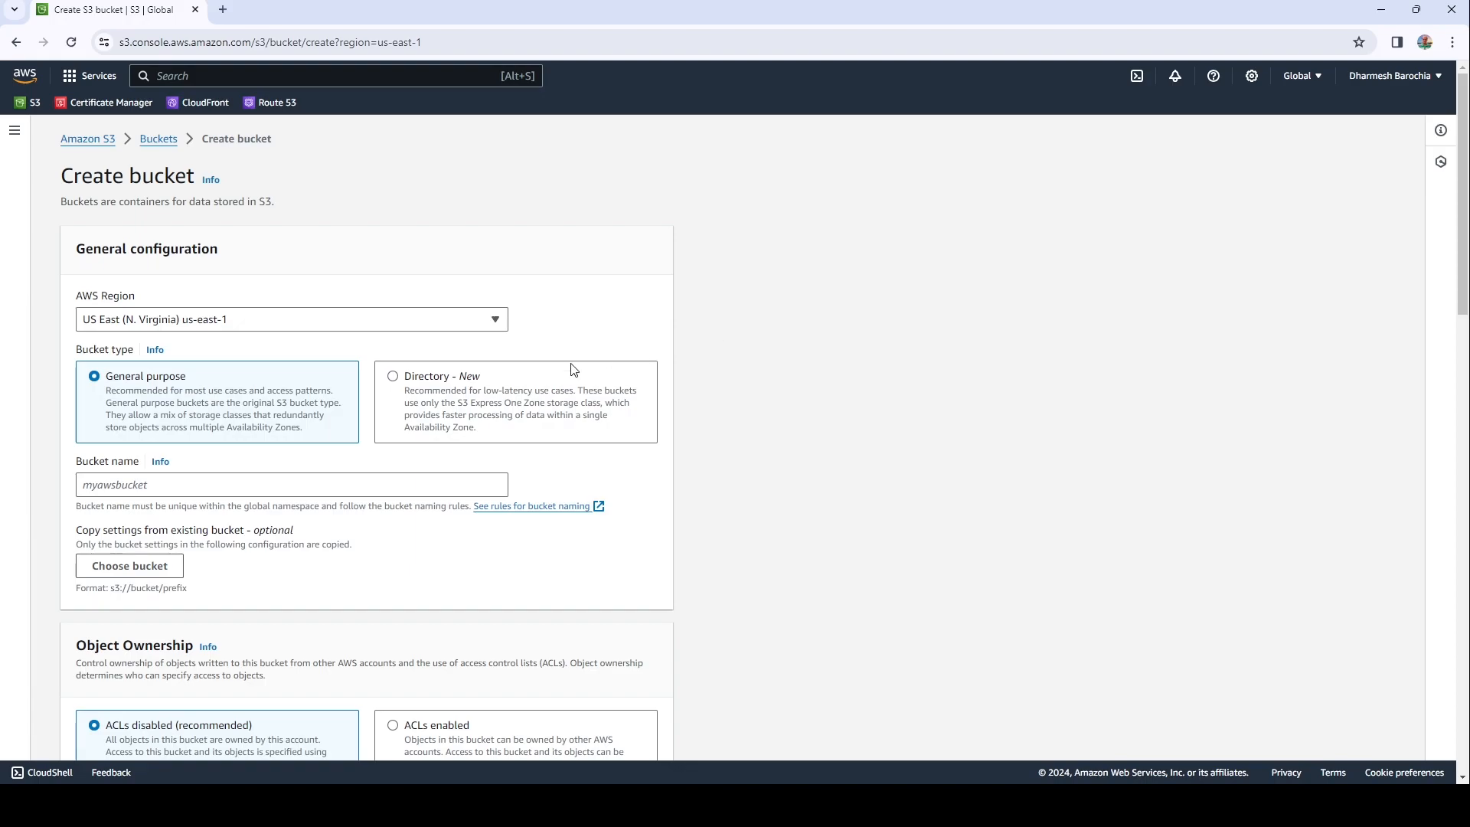
pyautogui.click(213, 482)
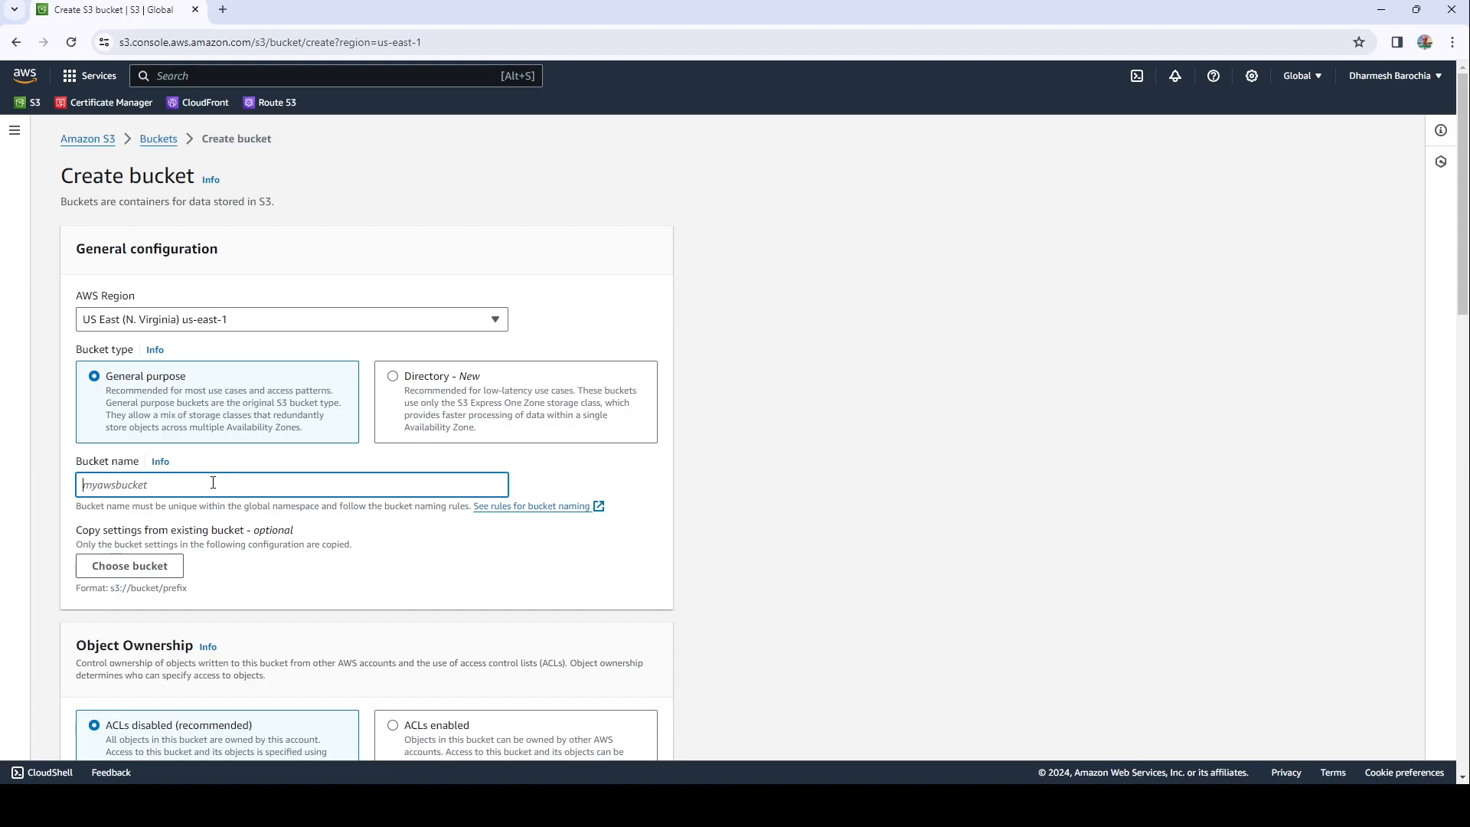
pyautogui.write('www.luxebeautyparlour.com')
pyautogui.click(797, 580)
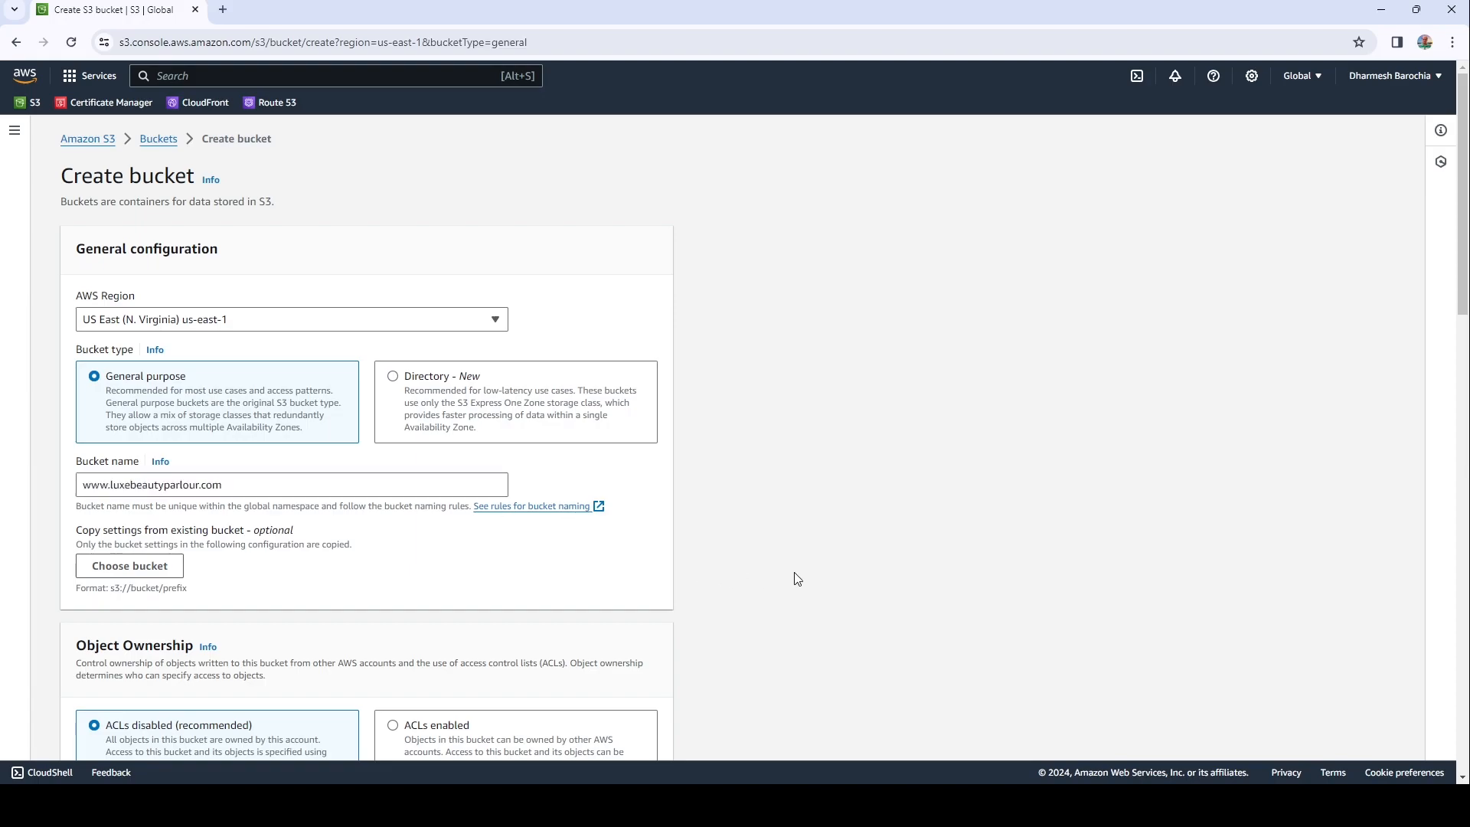
# Step: Turn off Block all public access for the new bucket and acknowledge that its objects might become public
pyautogui.scroll(-6, 797, 579)
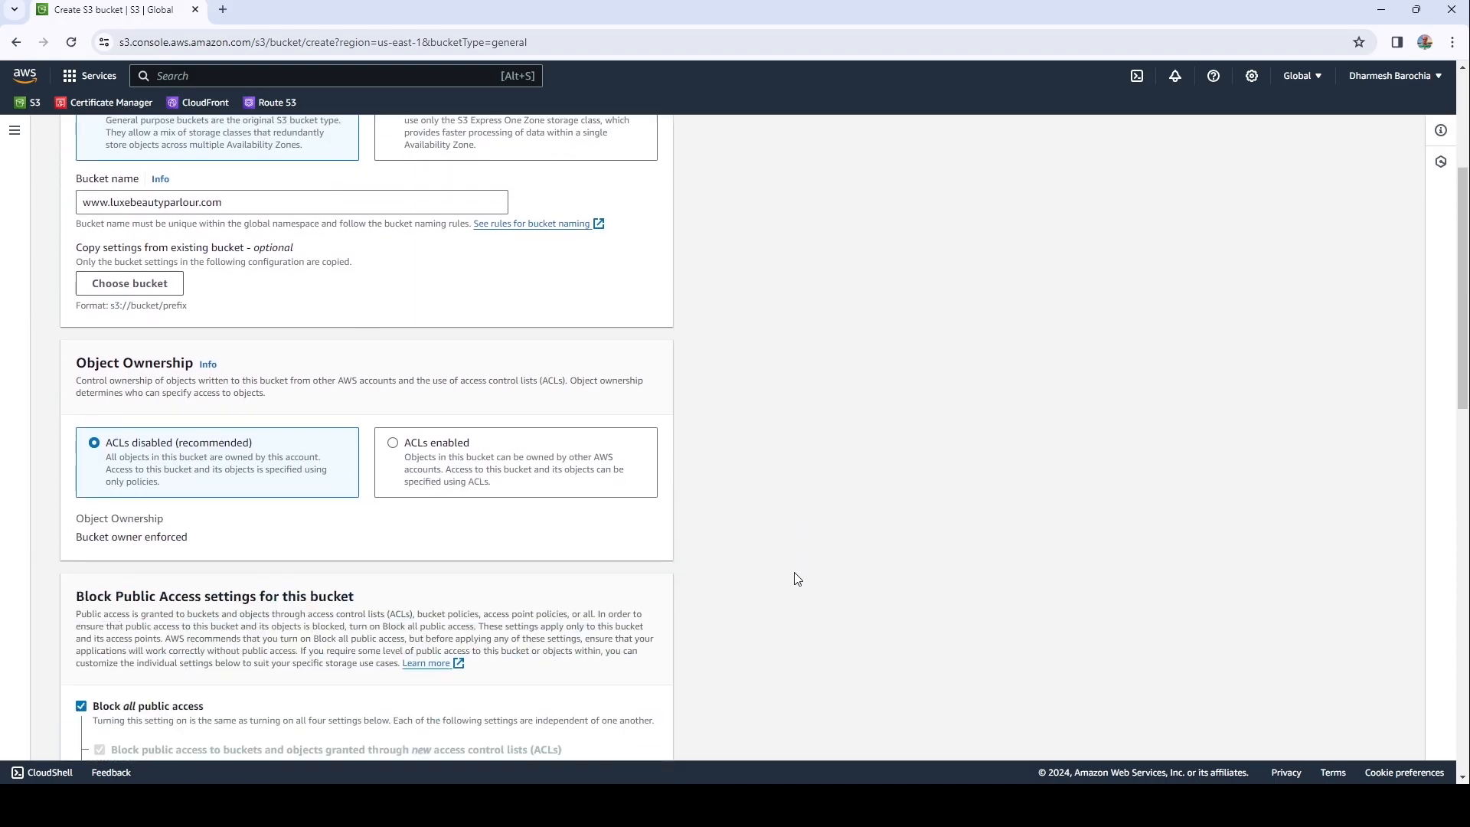
pyautogui.scroll(-2, 797, 580)
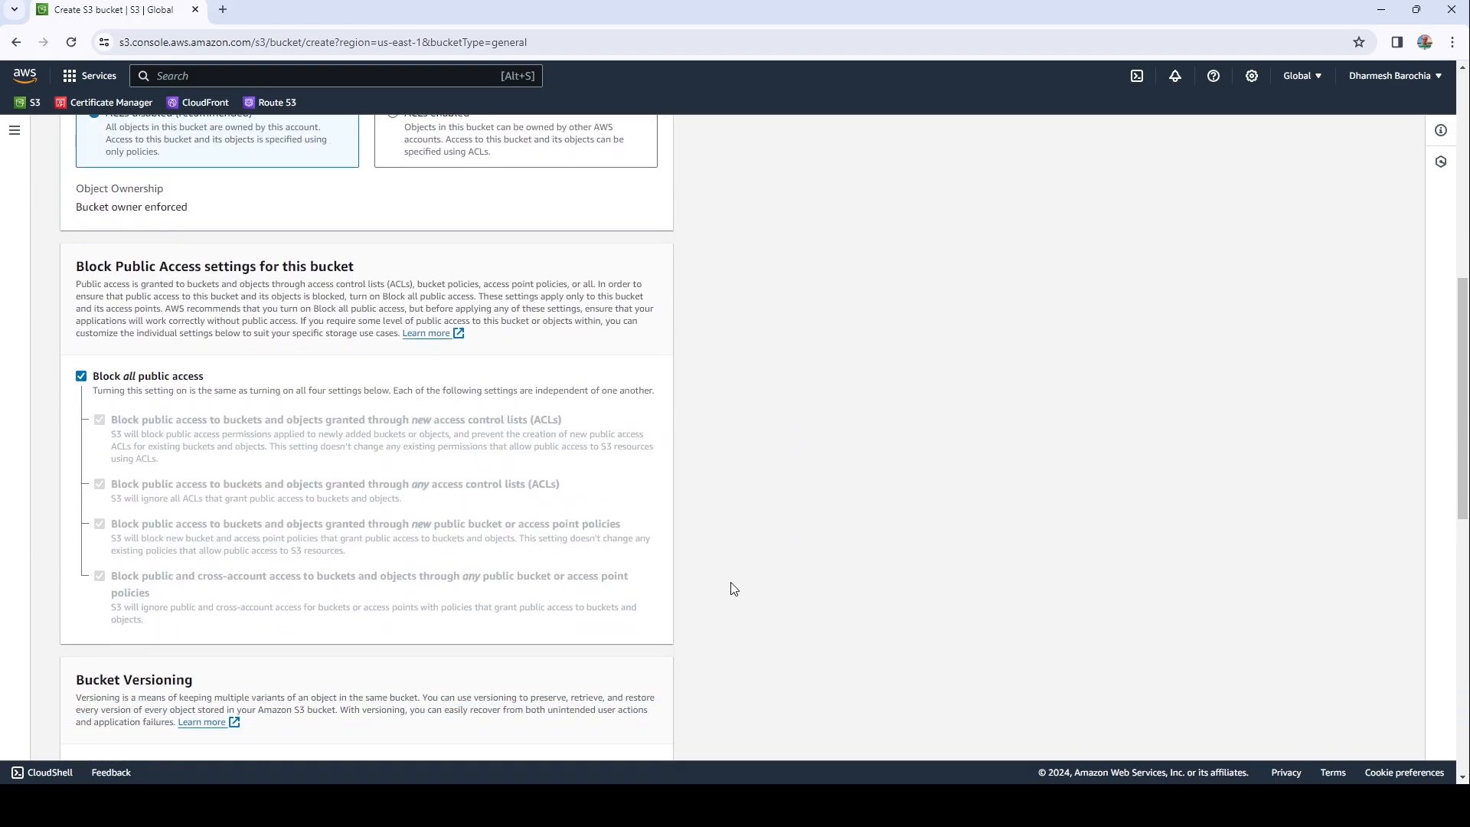
pyautogui.click(81, 376)
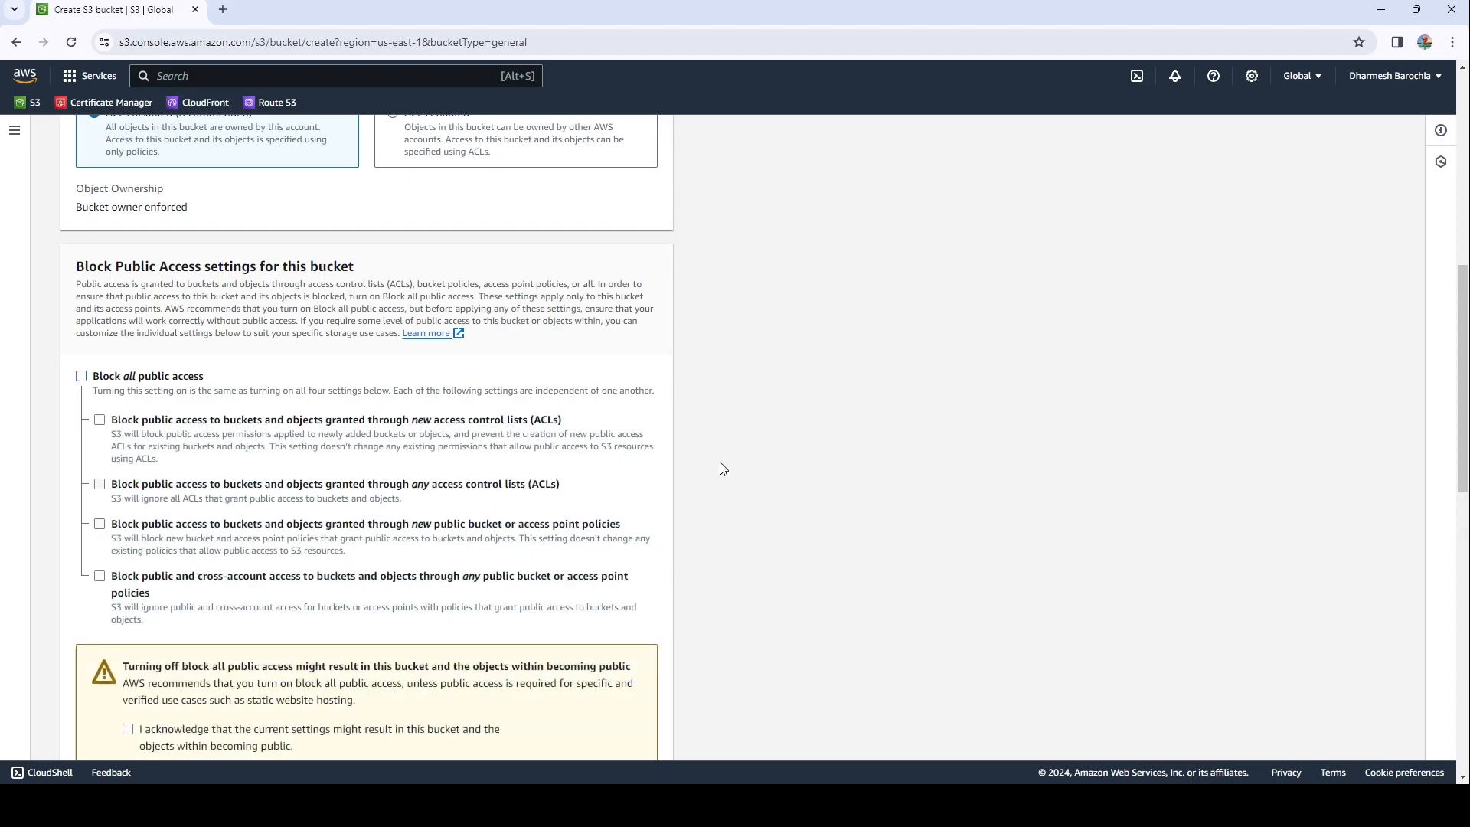
pyautogui.scroll(-5, 805, 473)
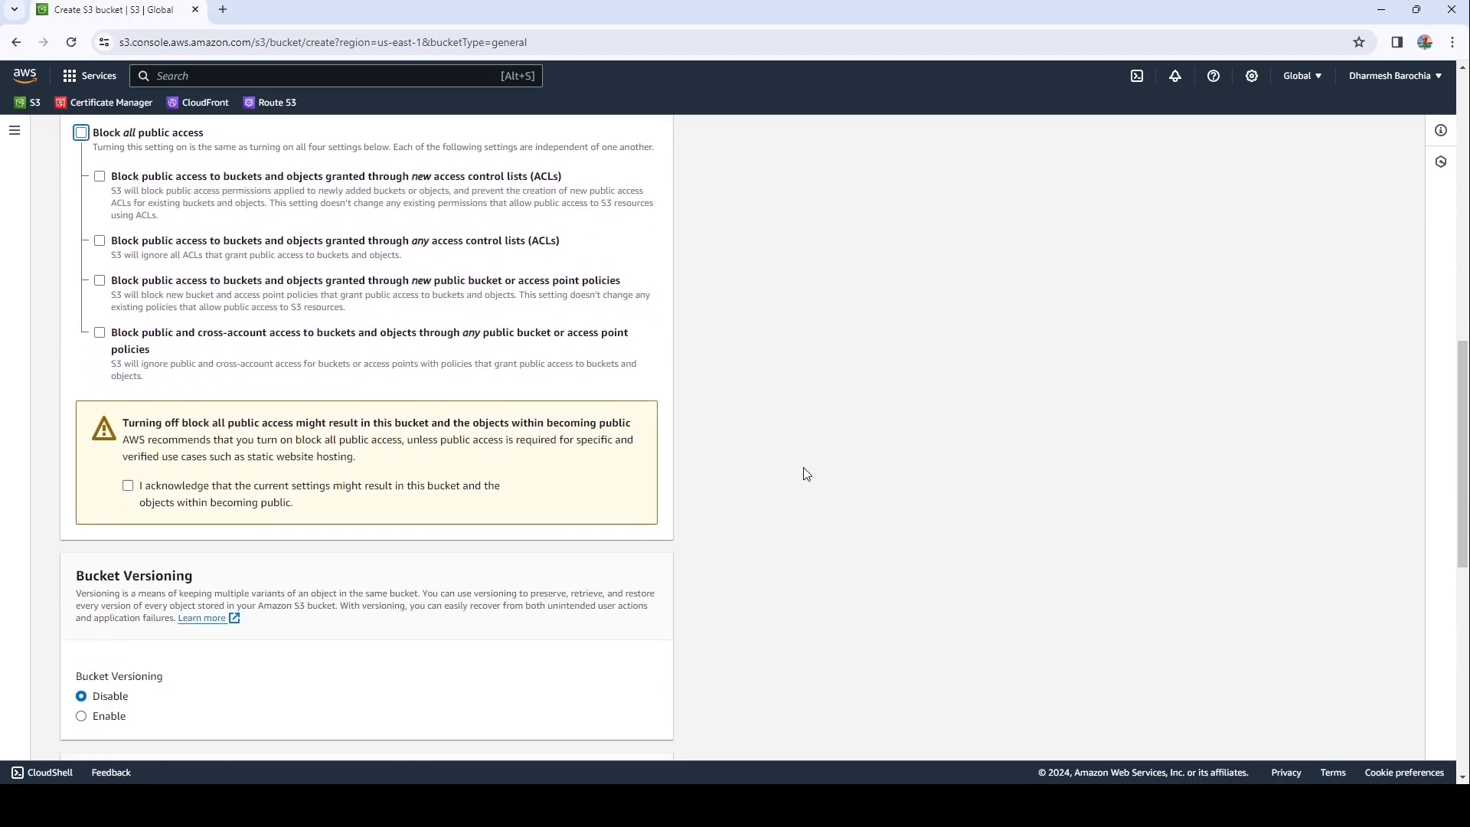
pyautogui.click(129, 393)
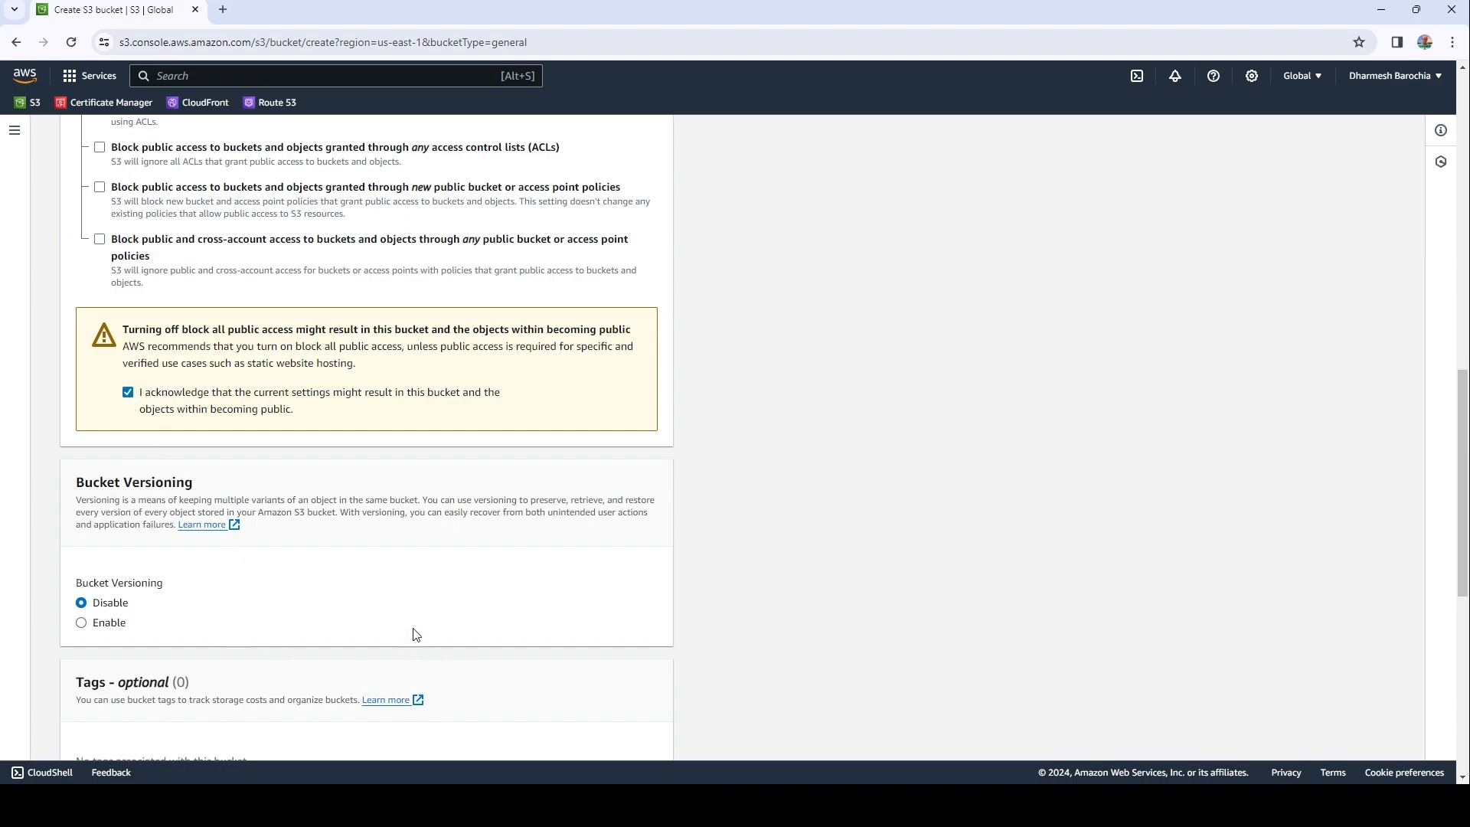
pyautogui.click(86, 625)
pyautogui.scroll(-4, 635, 605)
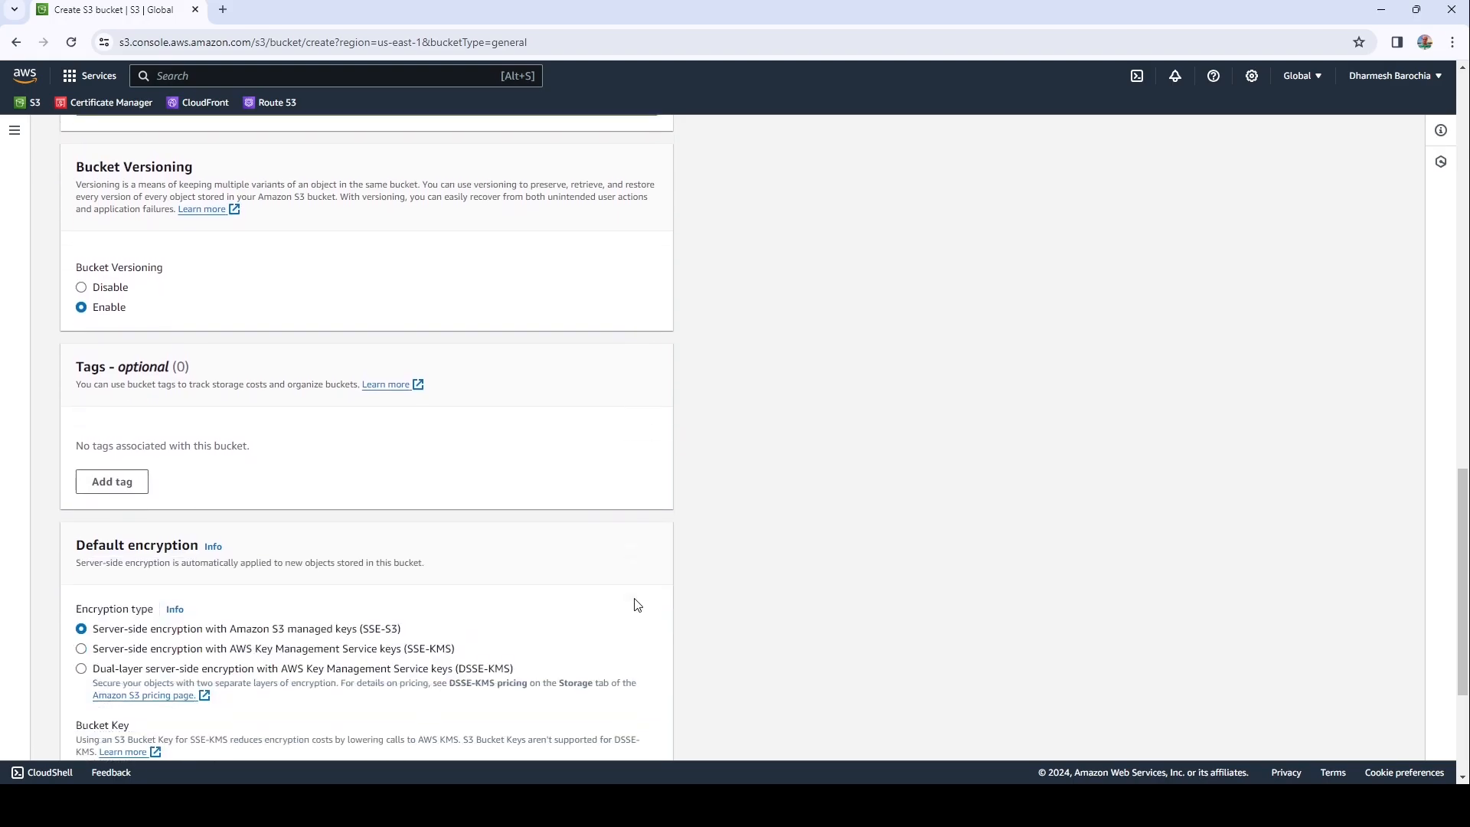
pyautogui.click(125, 470)
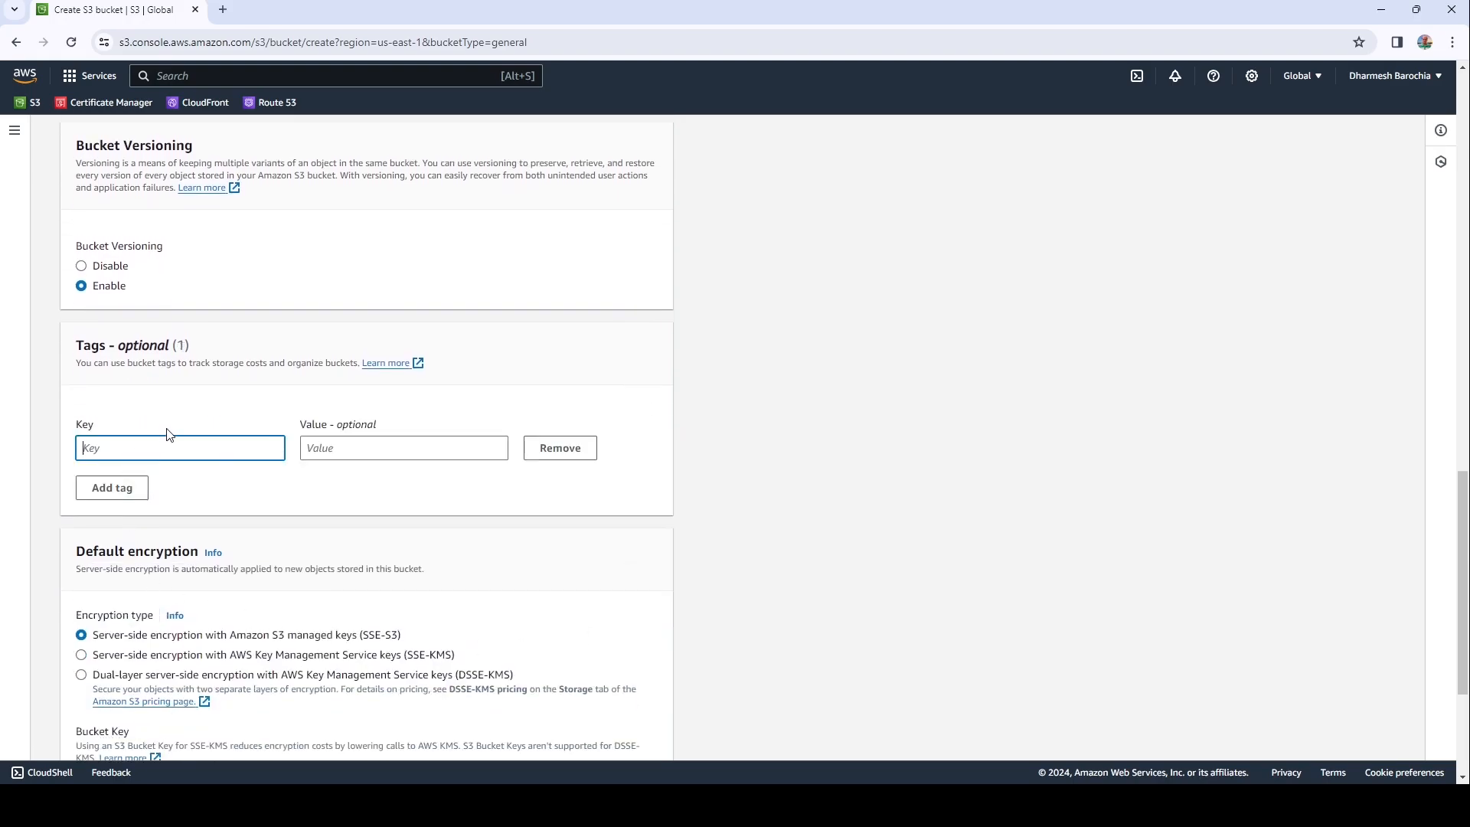
pyautogui.write('Application')
pyautogui.click(331, 448)
pyautogui.write('www.luxebeautyparlour.com')
pyautogui.click(784, 564)
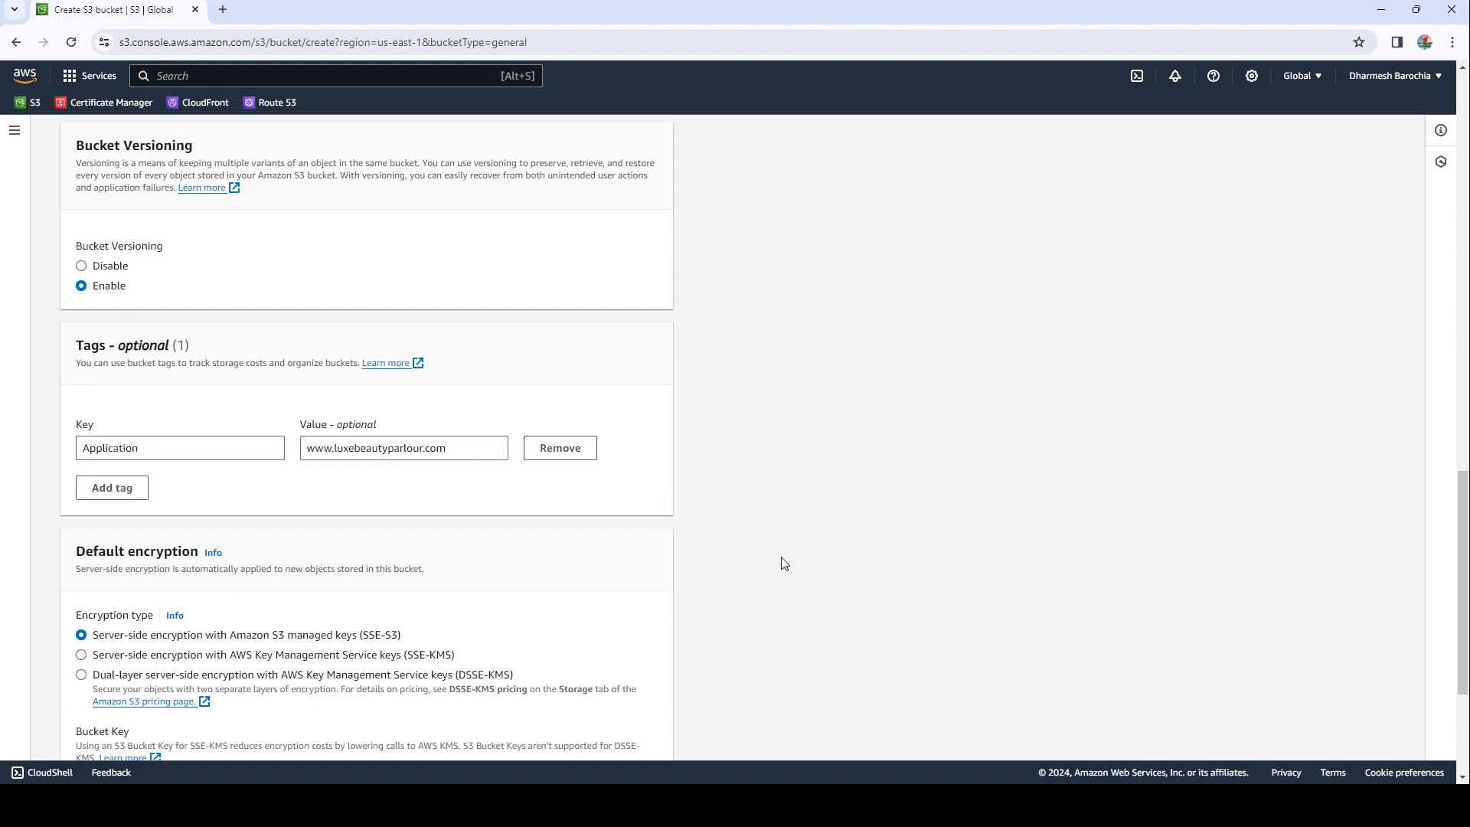
# Step: Expand the advanced settings and create the bucket with the default encryption and Object Lock options
pyautogui.scroll(-3, 784, 563)
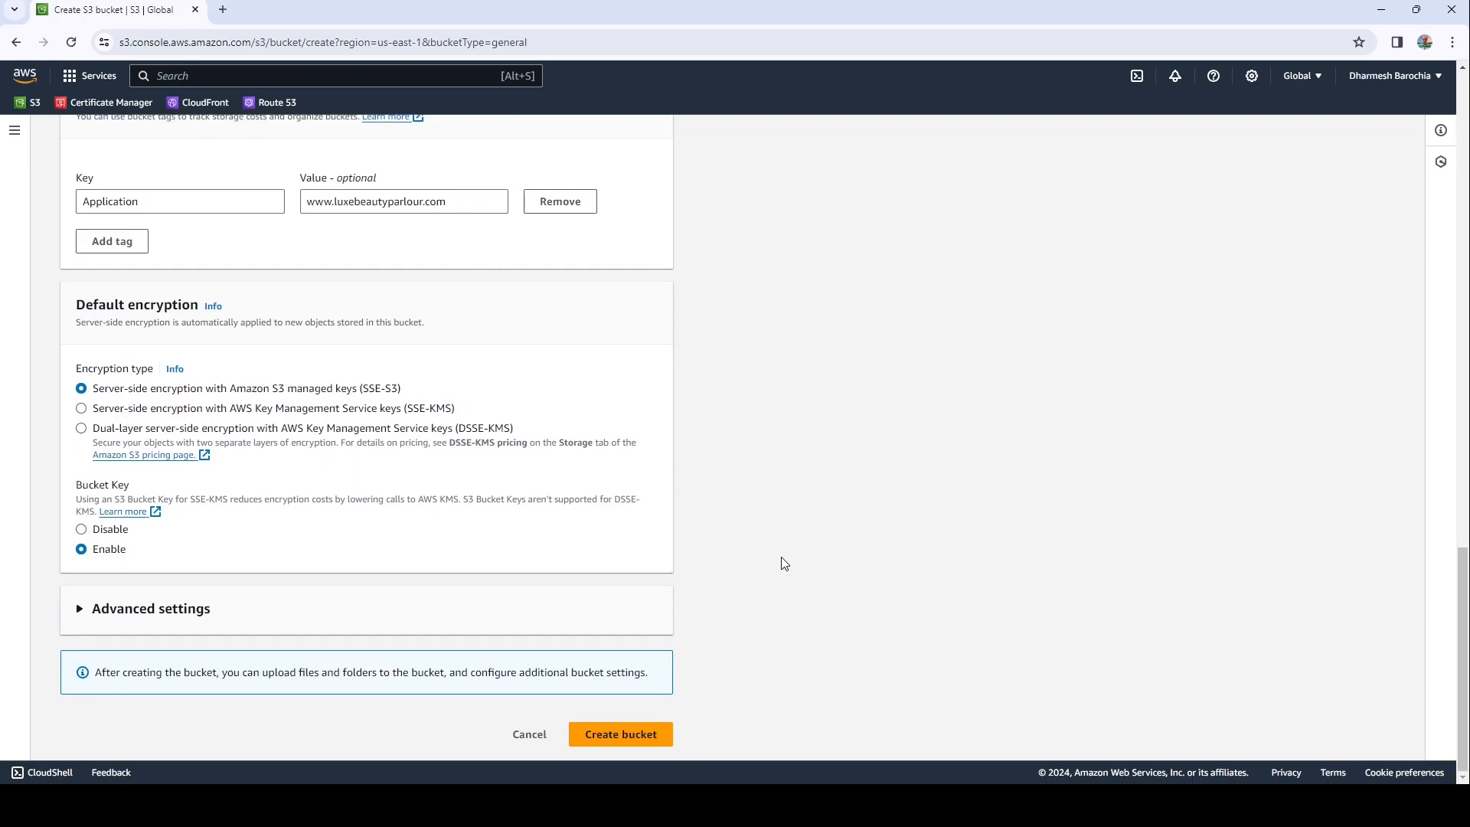
pyautogui.click(194, 609)
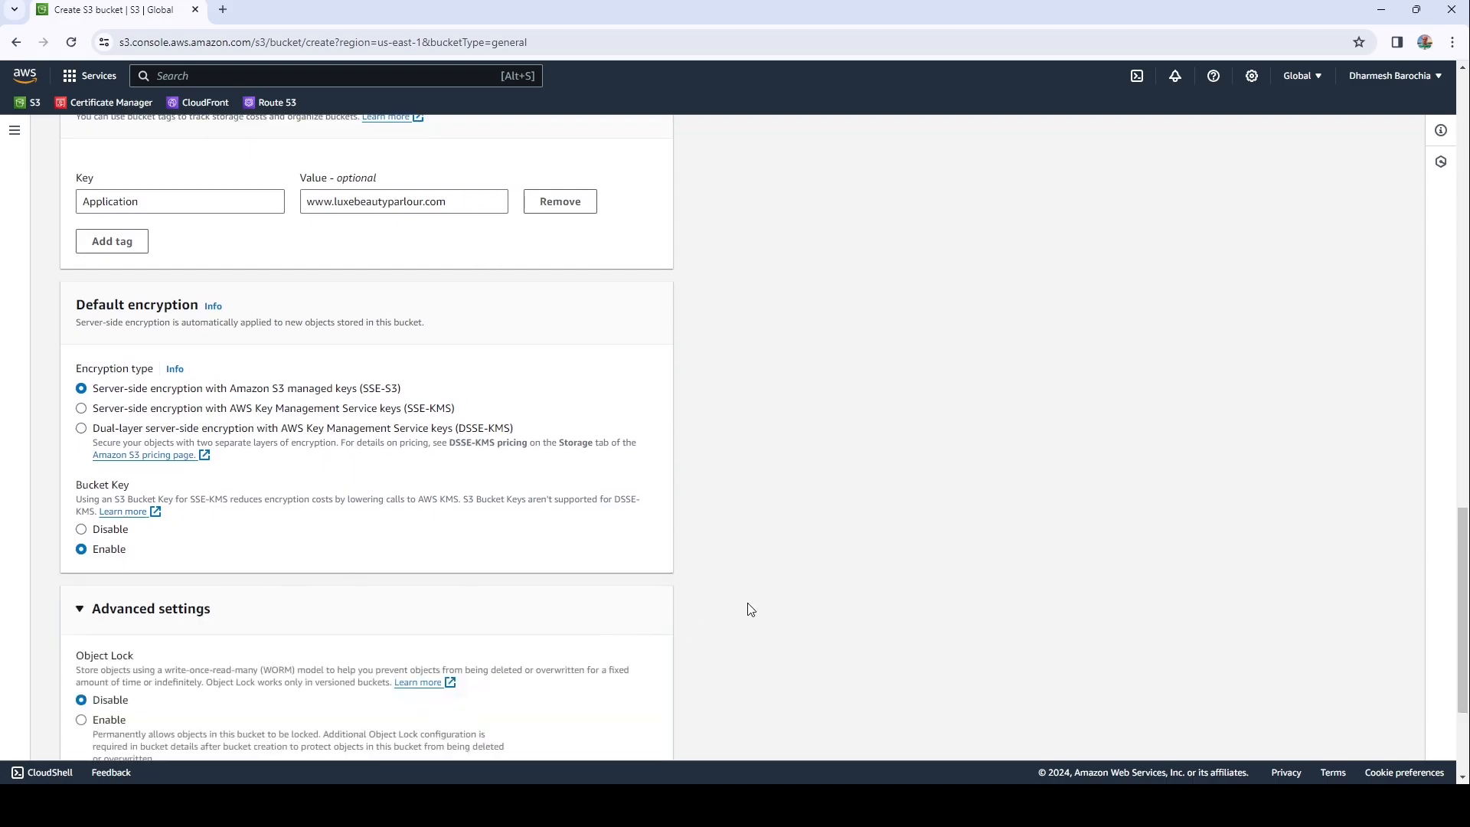
pyautogui.scroll(-3, 749, 609)
pyautogui.click(637, 734)
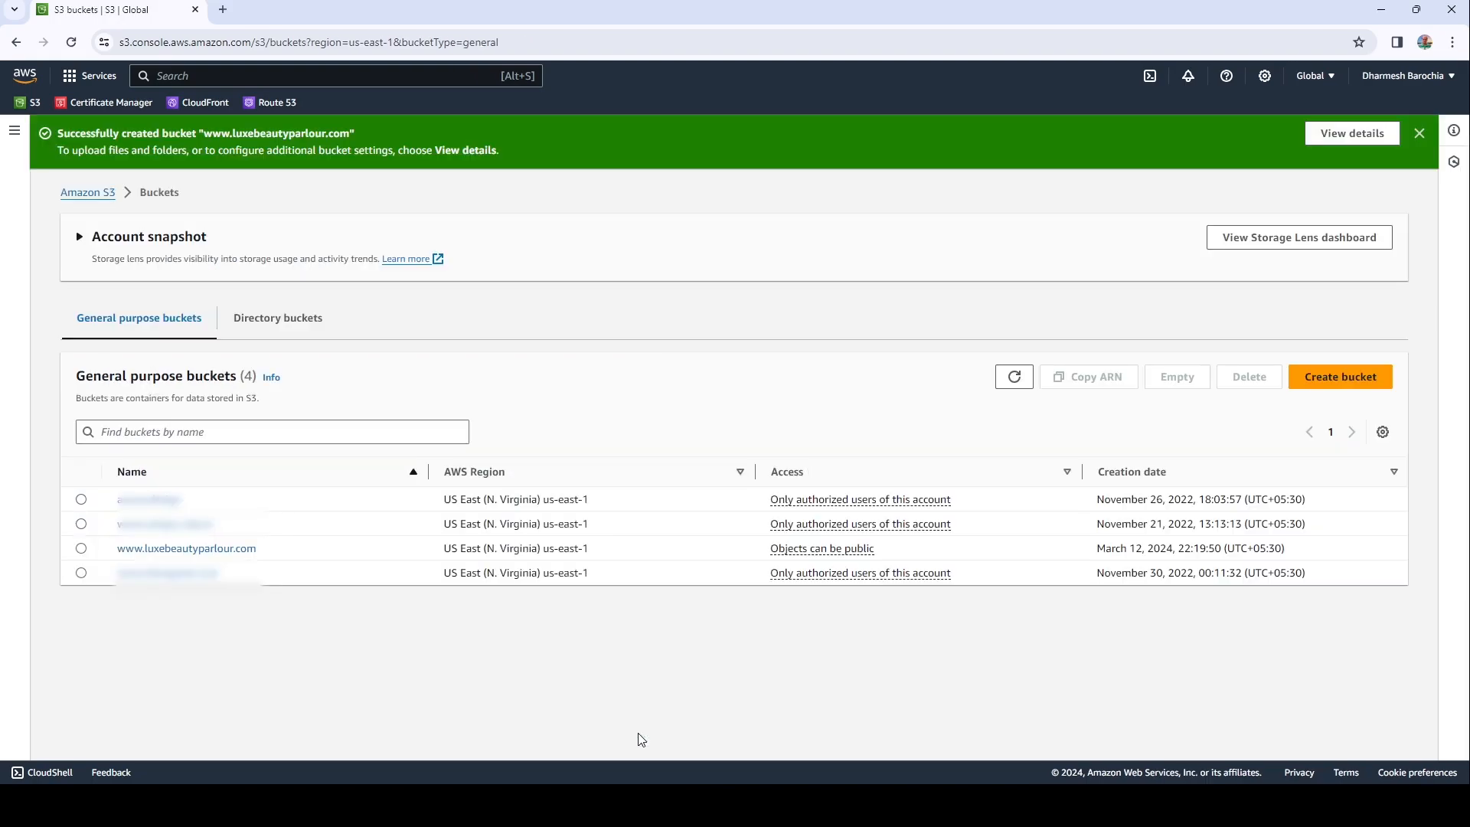
pyautogui.click(230, 550)
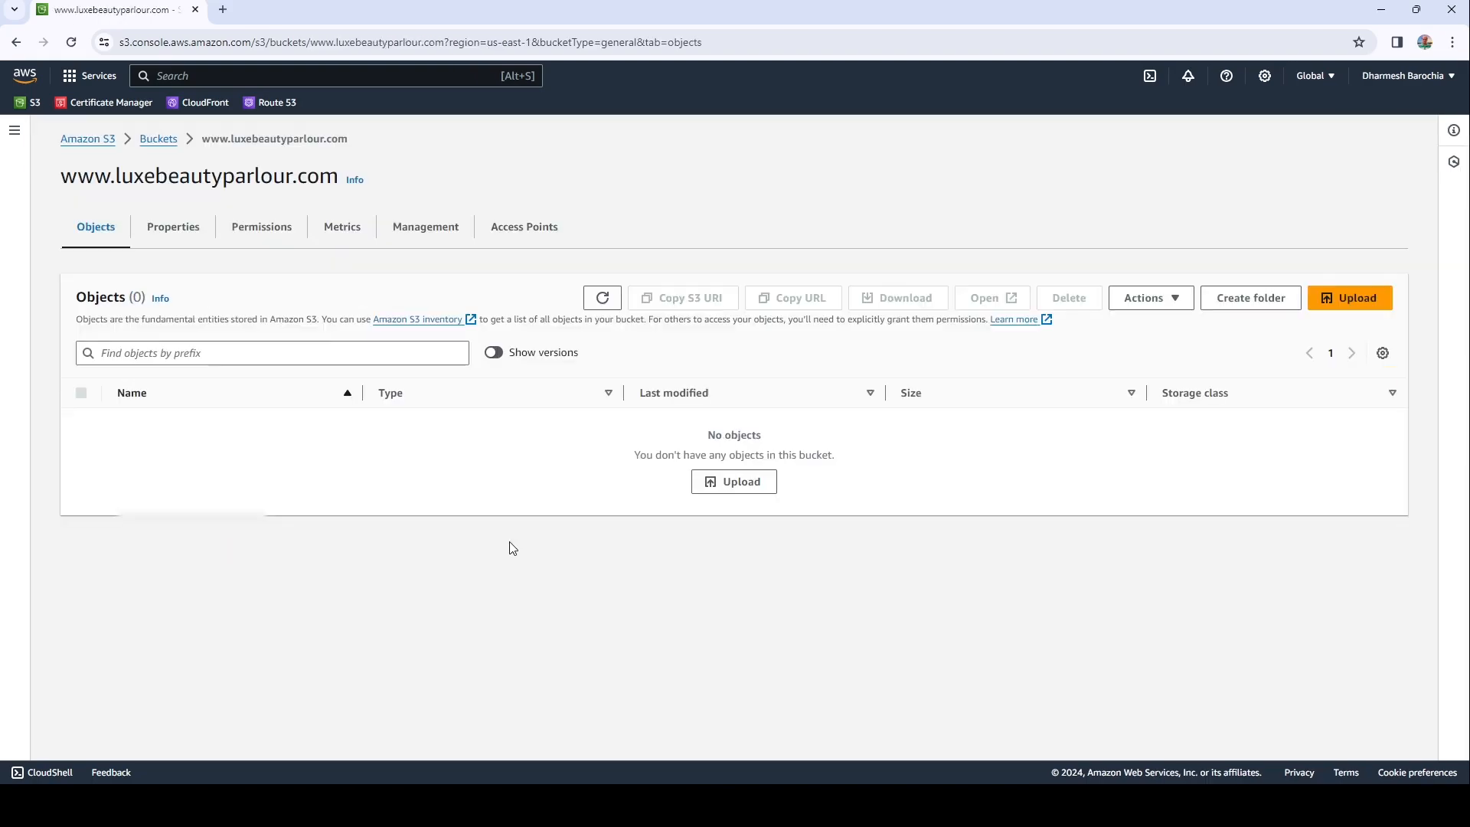
pyautogui.click(254, 232)
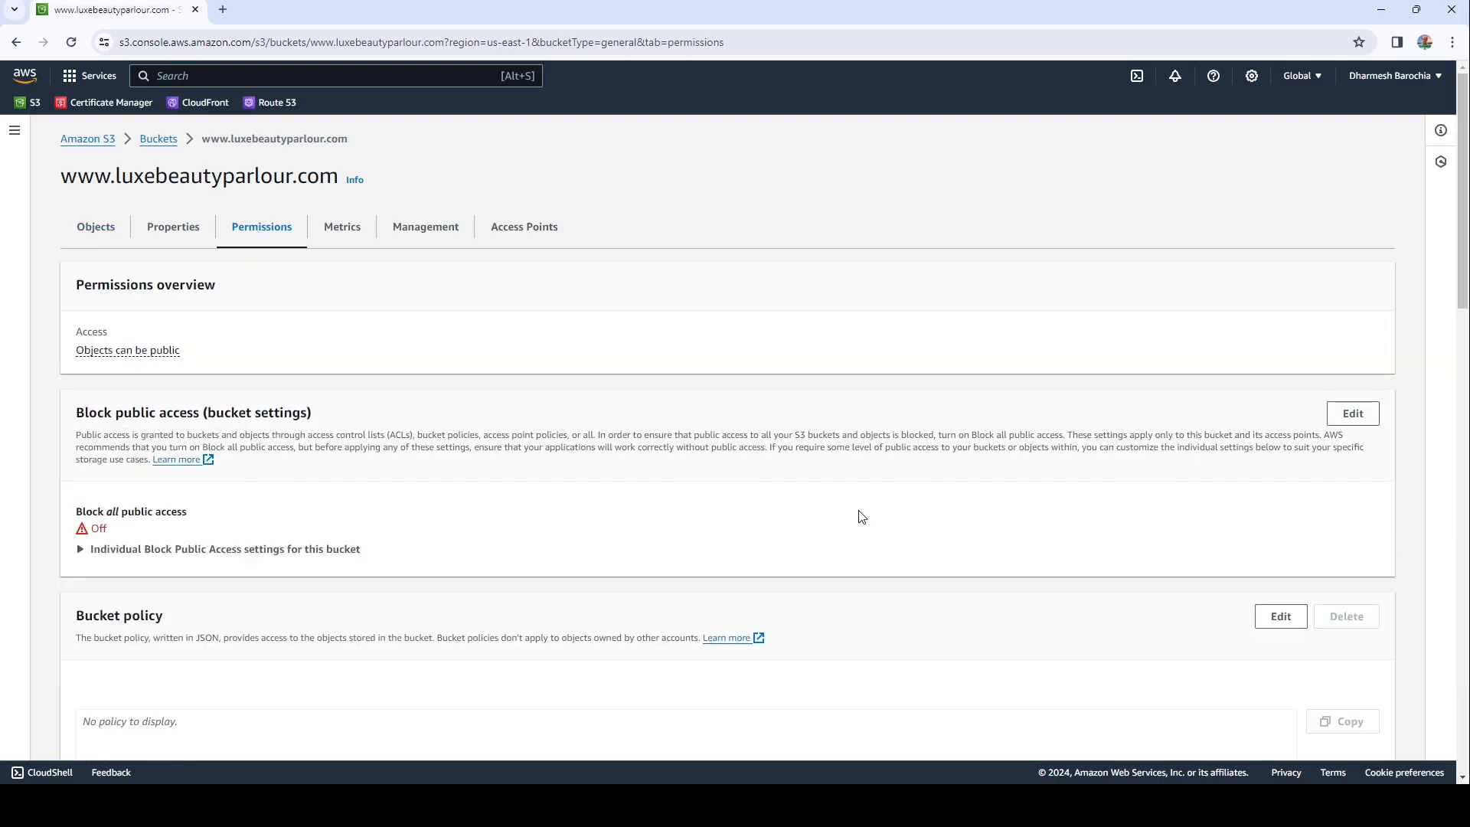
pyautogui.scroll(-1, 862, 517)
pyautogui.click(1294, 524)
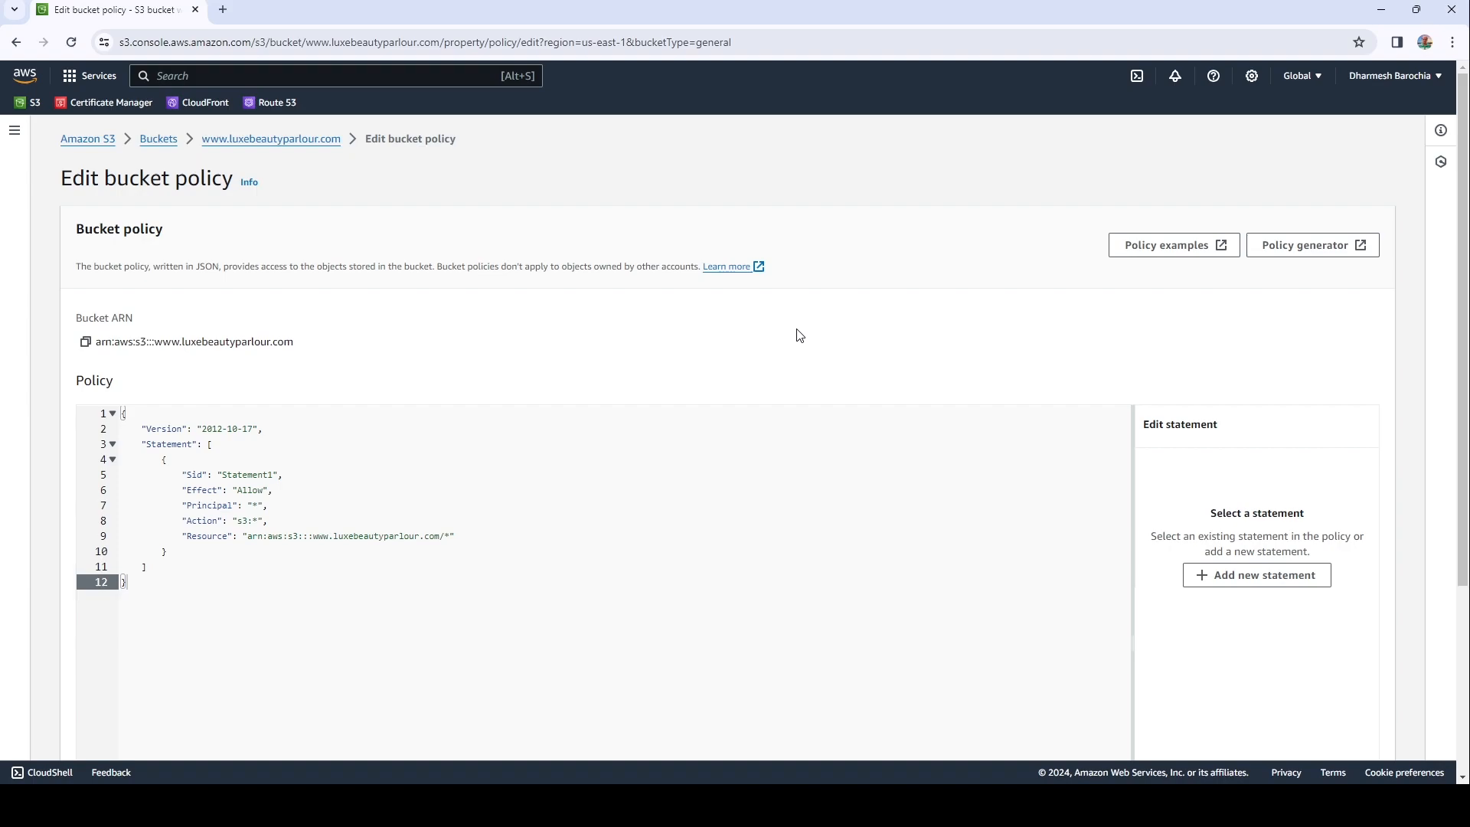
pyautogui.scroll(-3, 798, 334)
pyautogui.click(1316, 733)
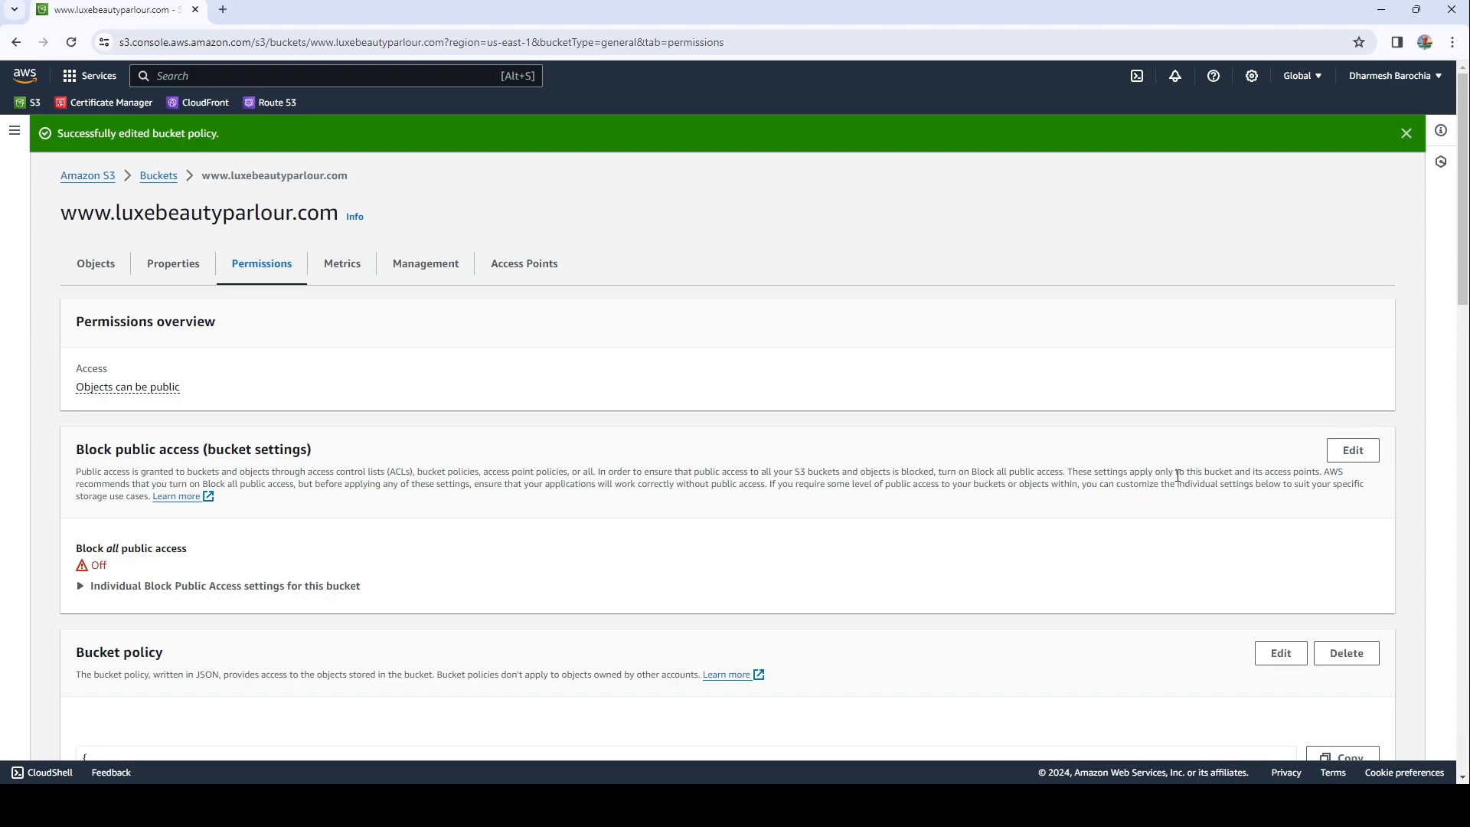
# Step: Turn on Block all public access in the bucket's permissions and approve the change with "confirm"
pyautogui.click(1329, 454)
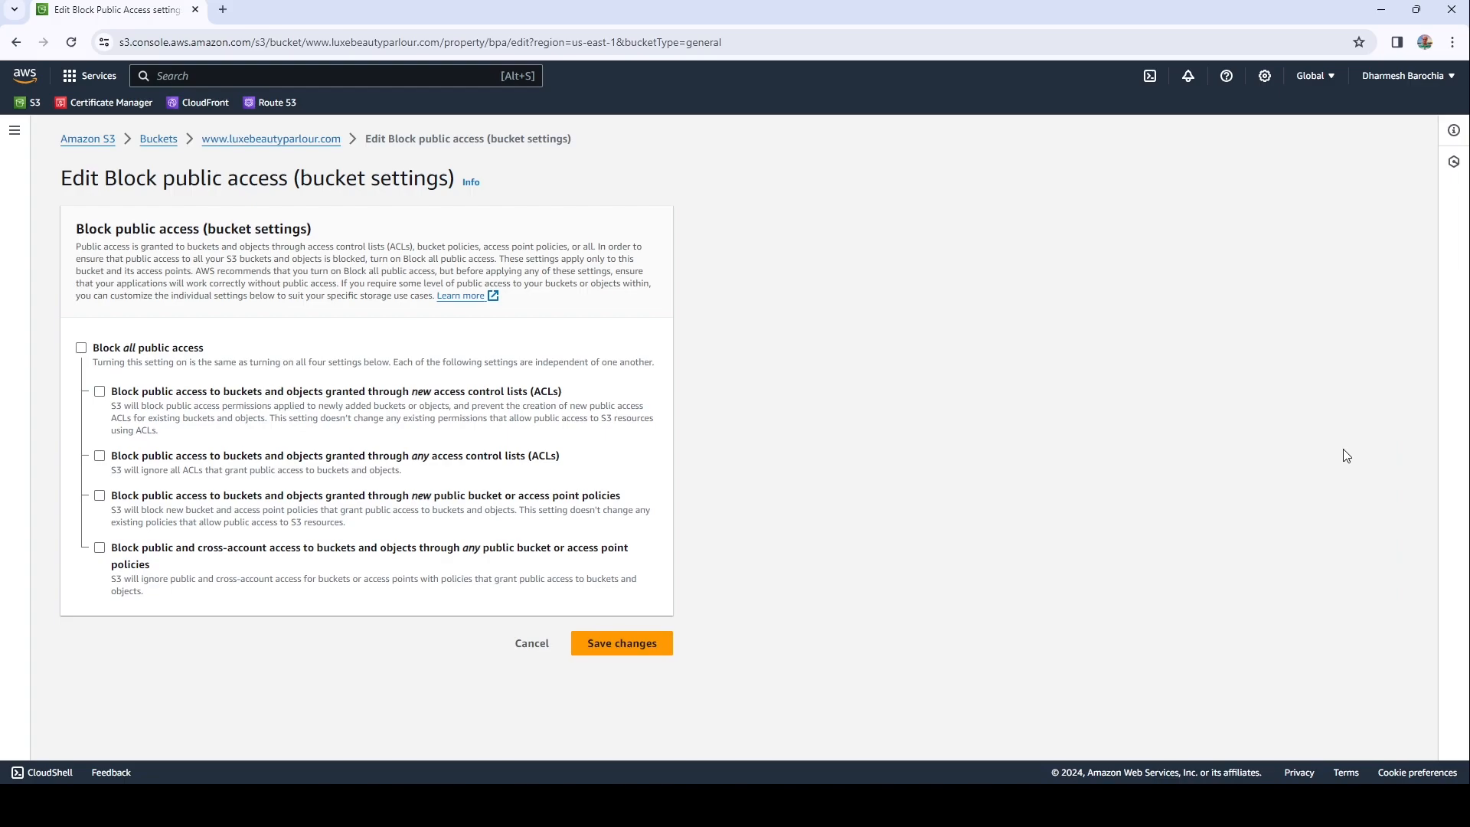
pyautogui.click(81, 347)
pyautogui.click(610, 655)
pyautogui.click(619, 469)
pyautogui.write('confirm')
pyautogui.click(909, 518)
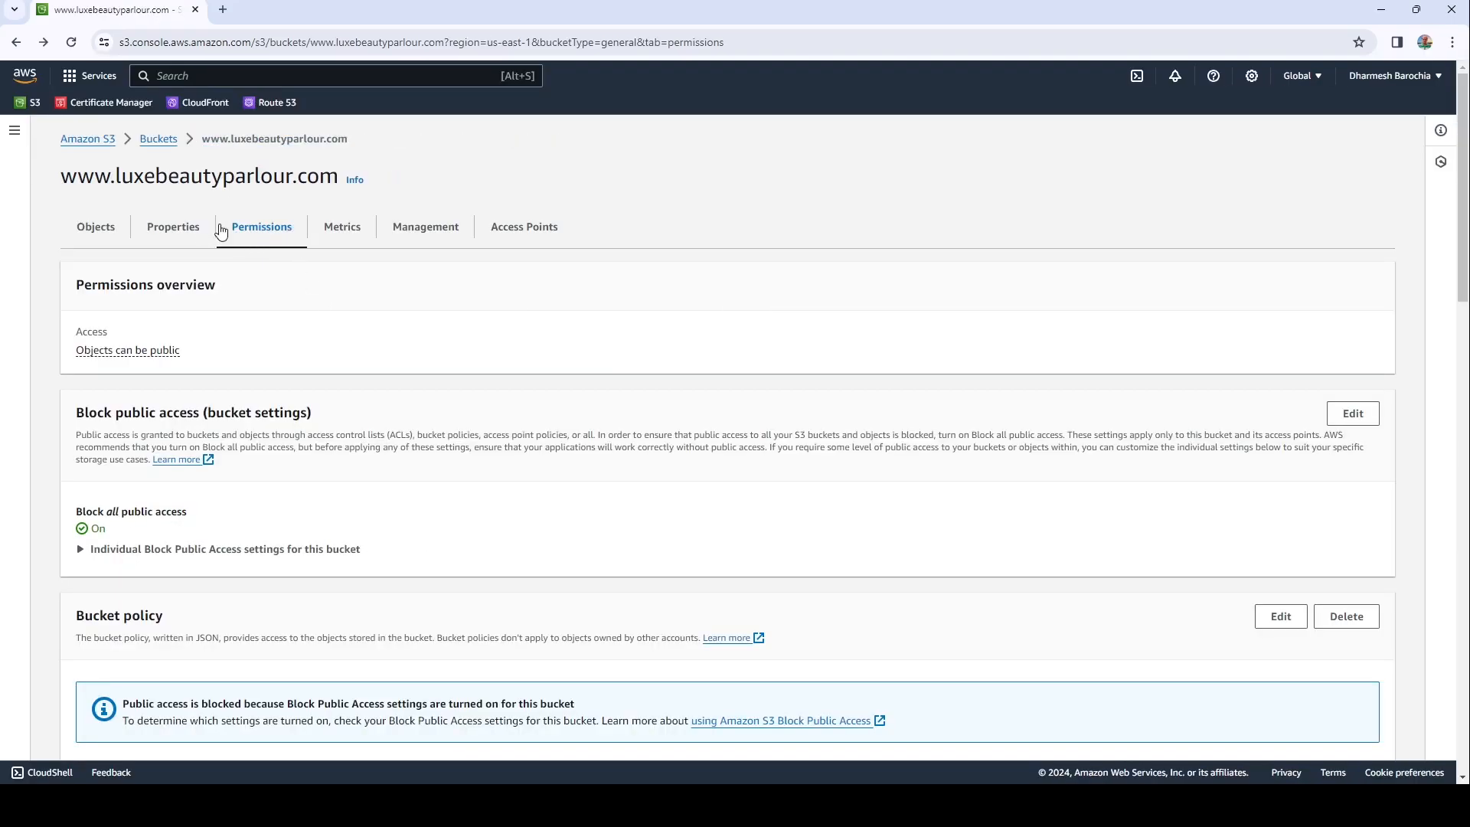
pyautogui.click(97, 227)
pyautogui.click(754, 484)
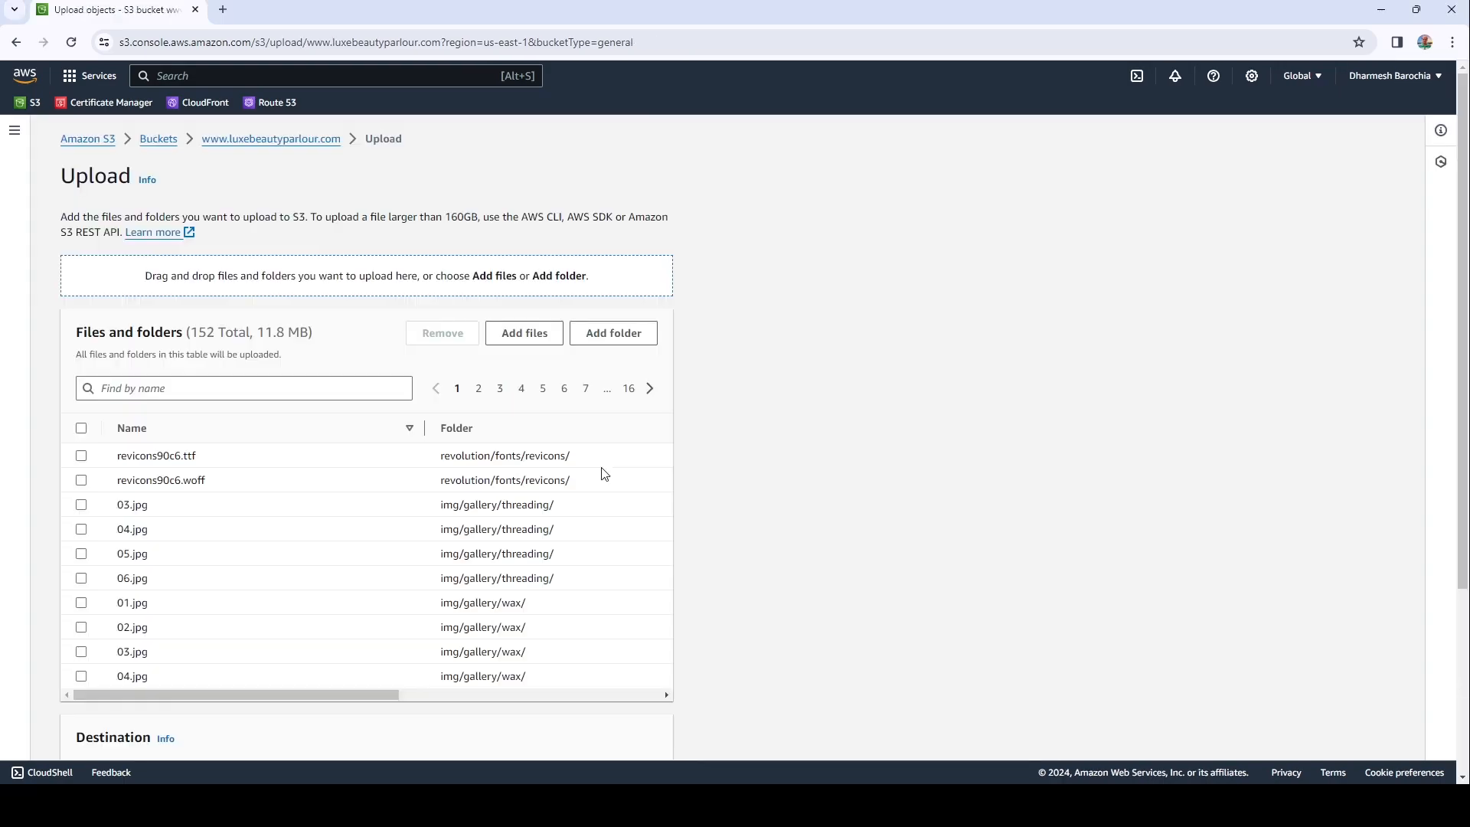
pyautogui.scroll(-3, 840, 510)
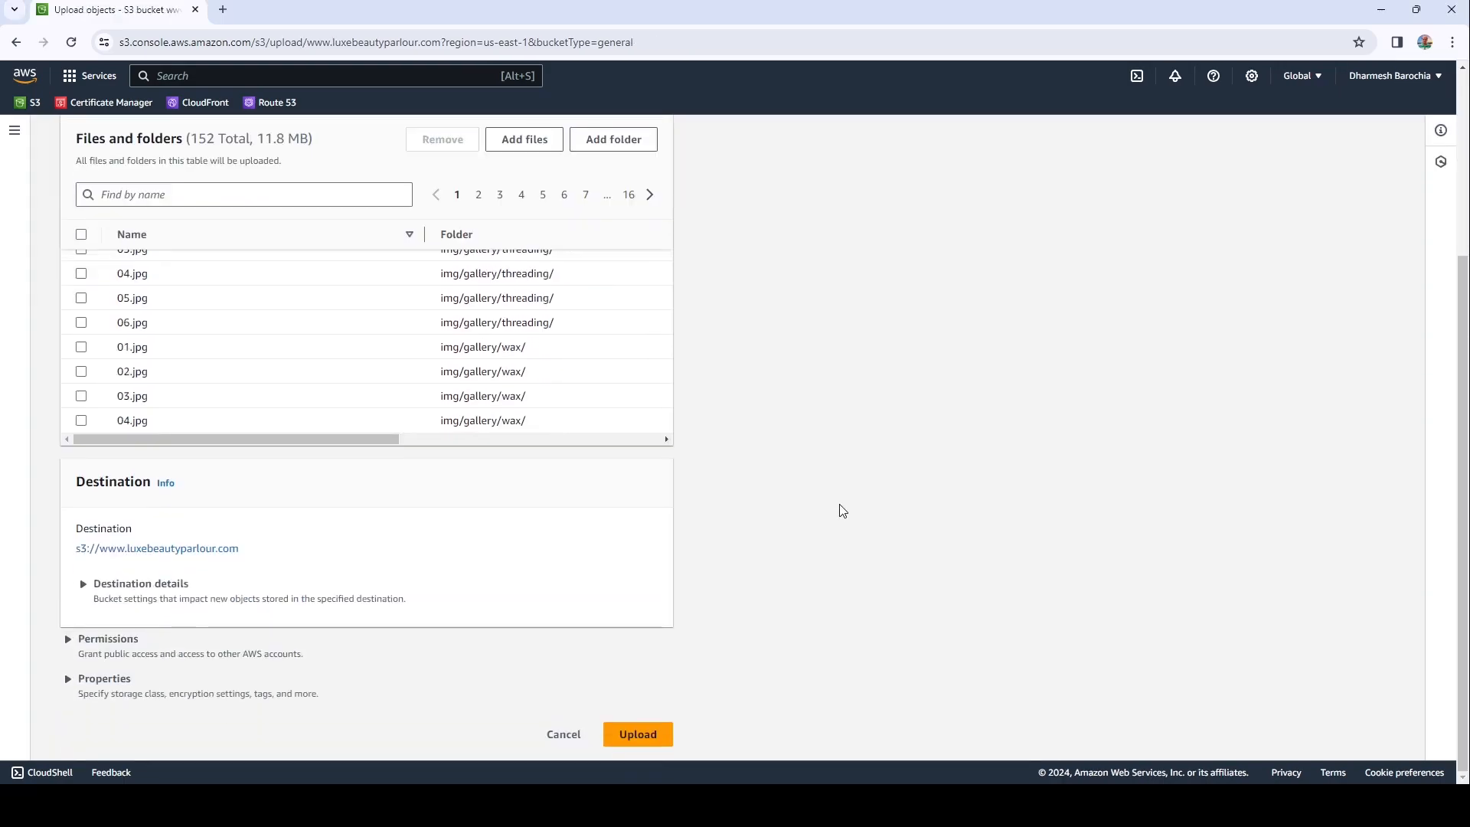
pyautogui.click(646, 737)
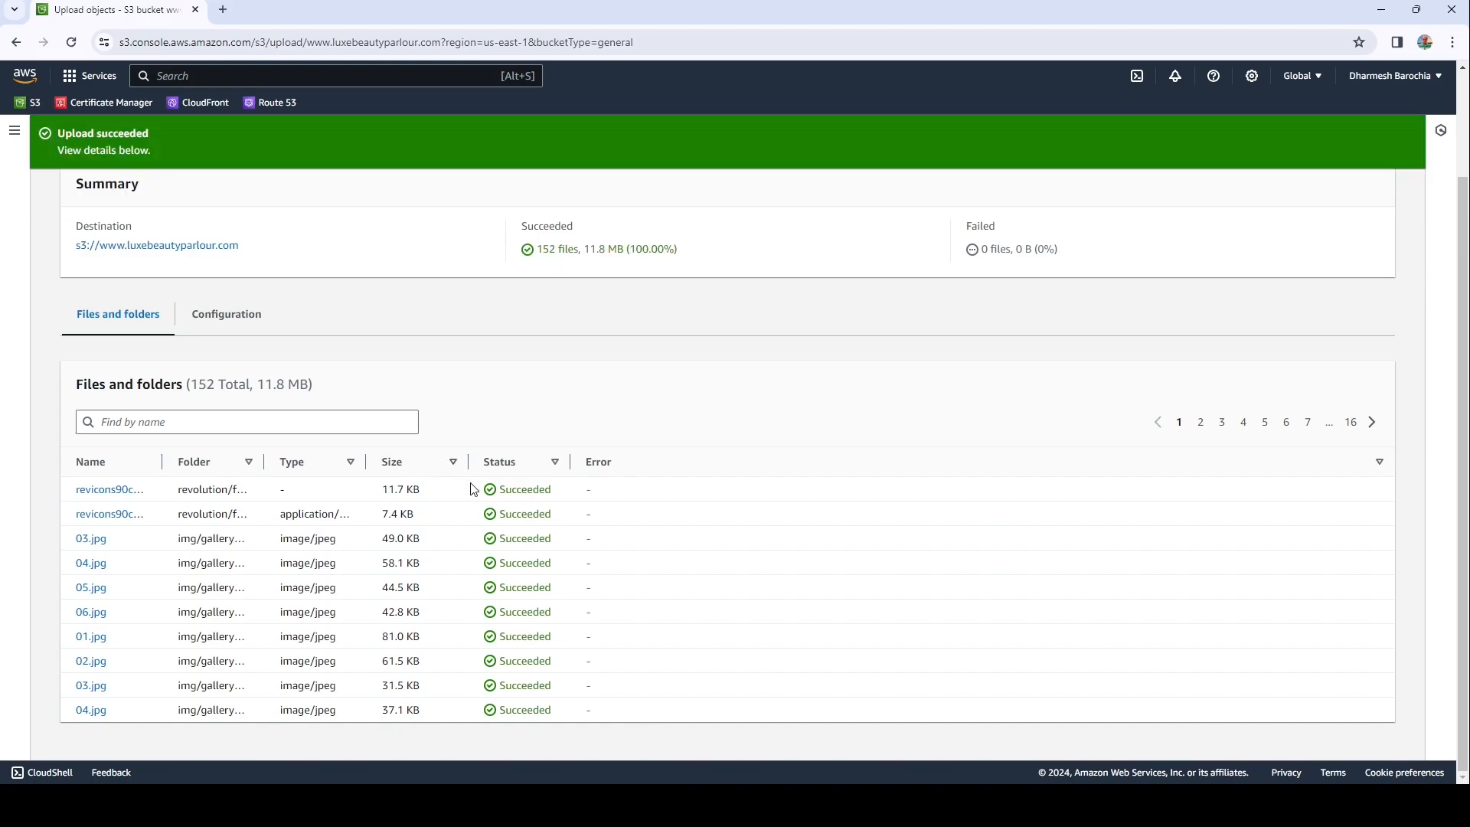
pyautogui.click(194, 244)
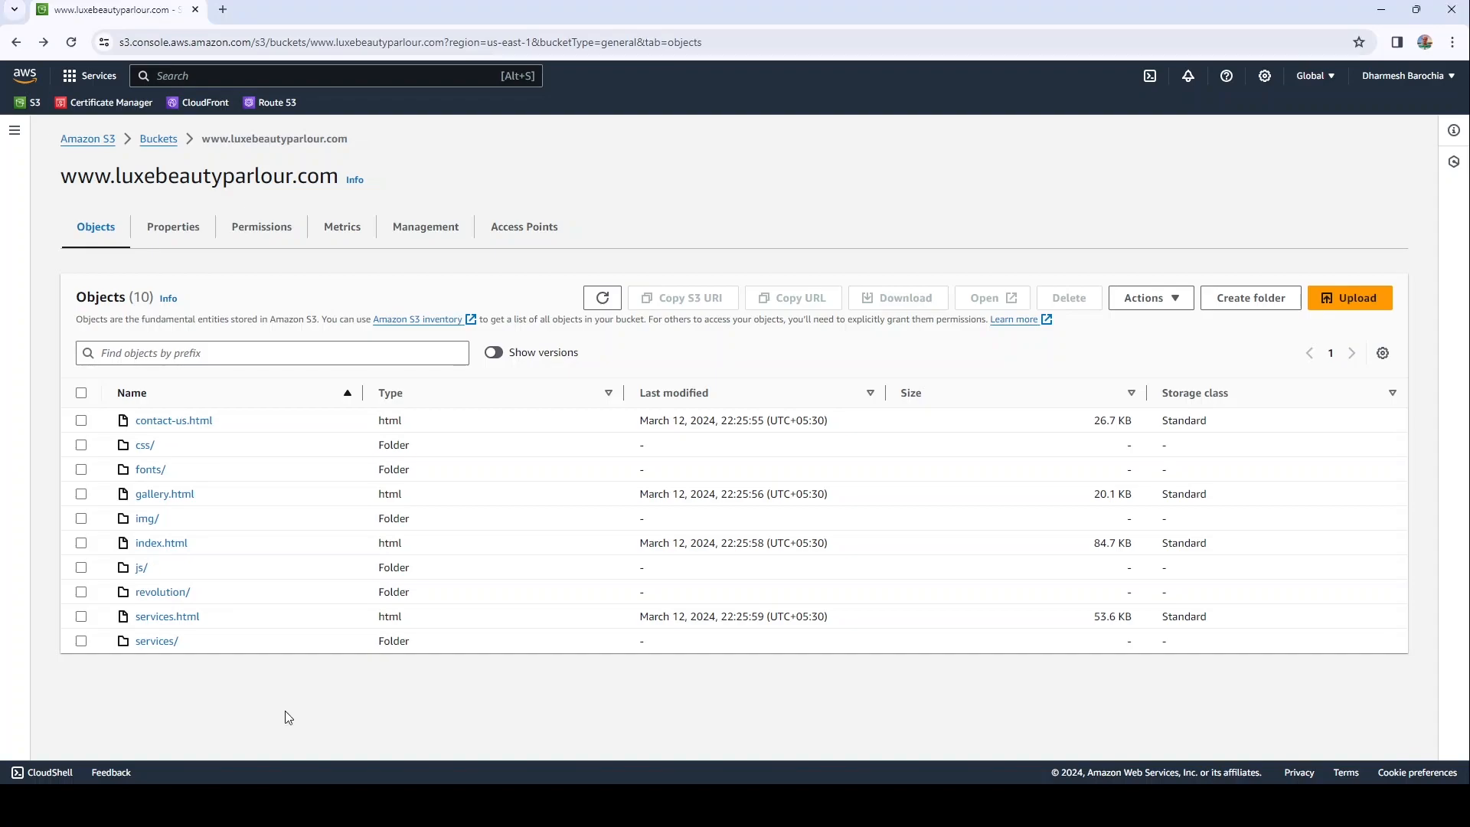
pyautogui.click(212, 113)
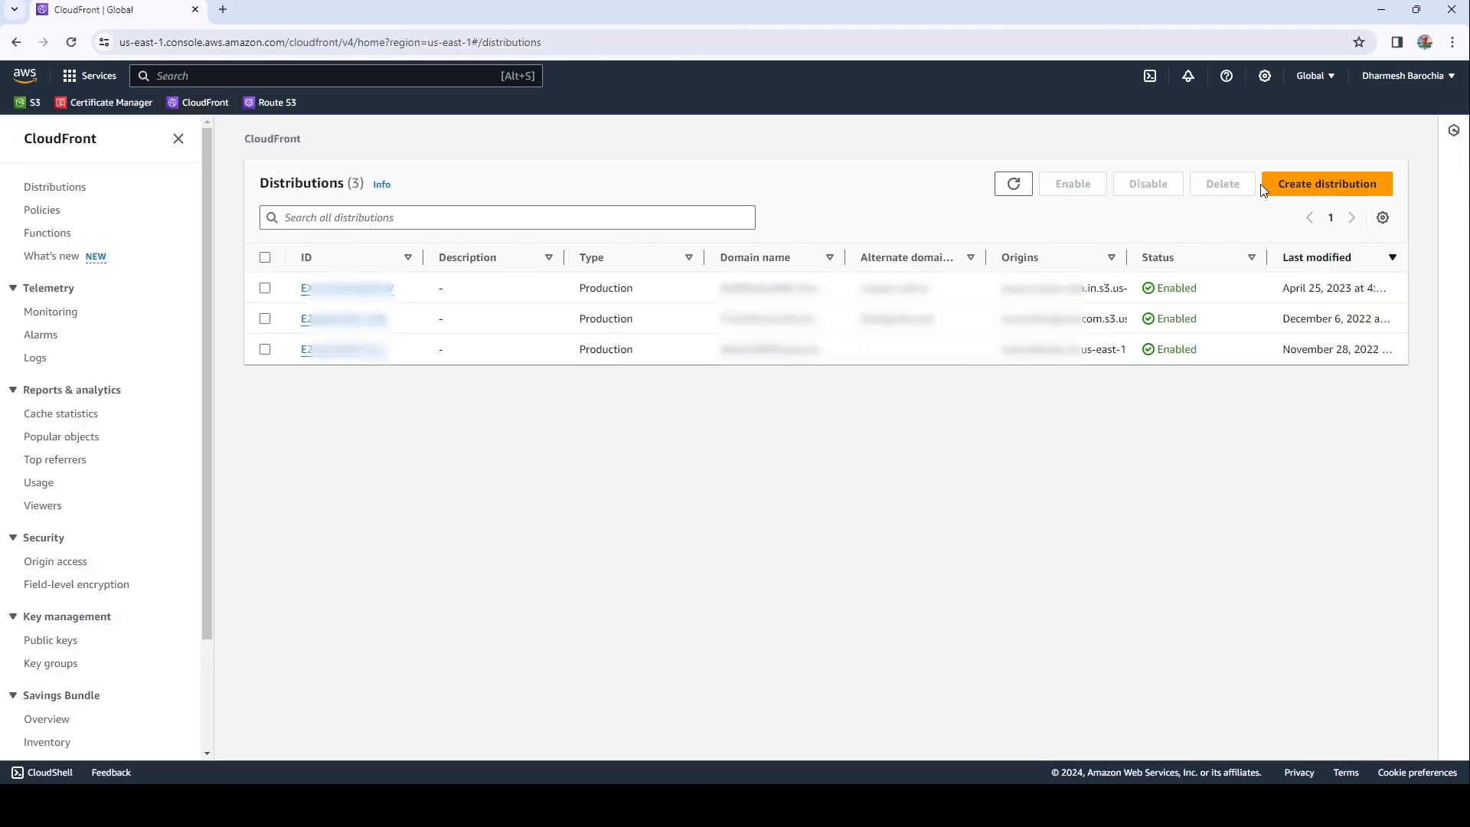
pyautogui.click(1276, 189)
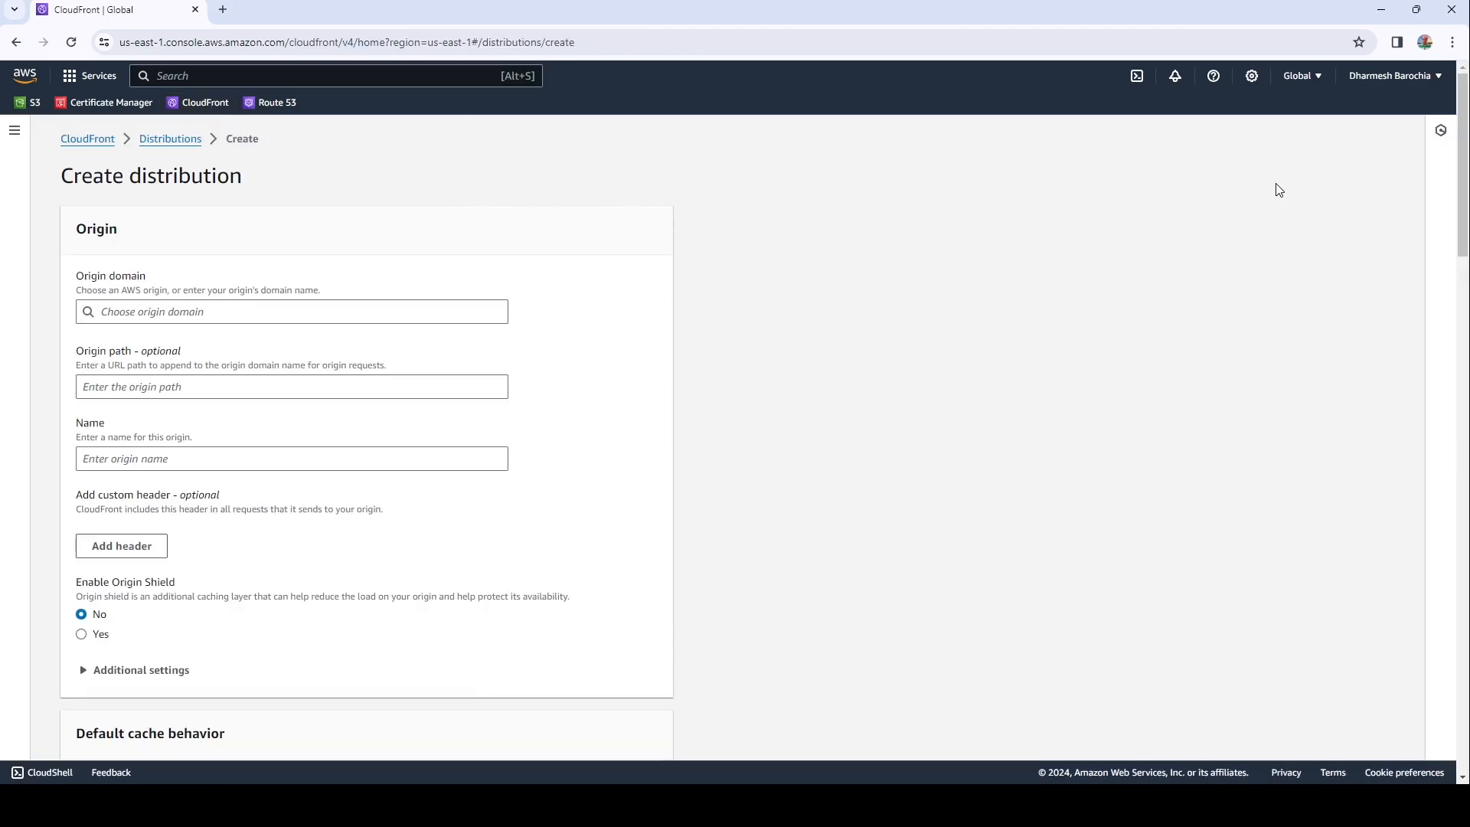
pyautogui.click(454, 306)
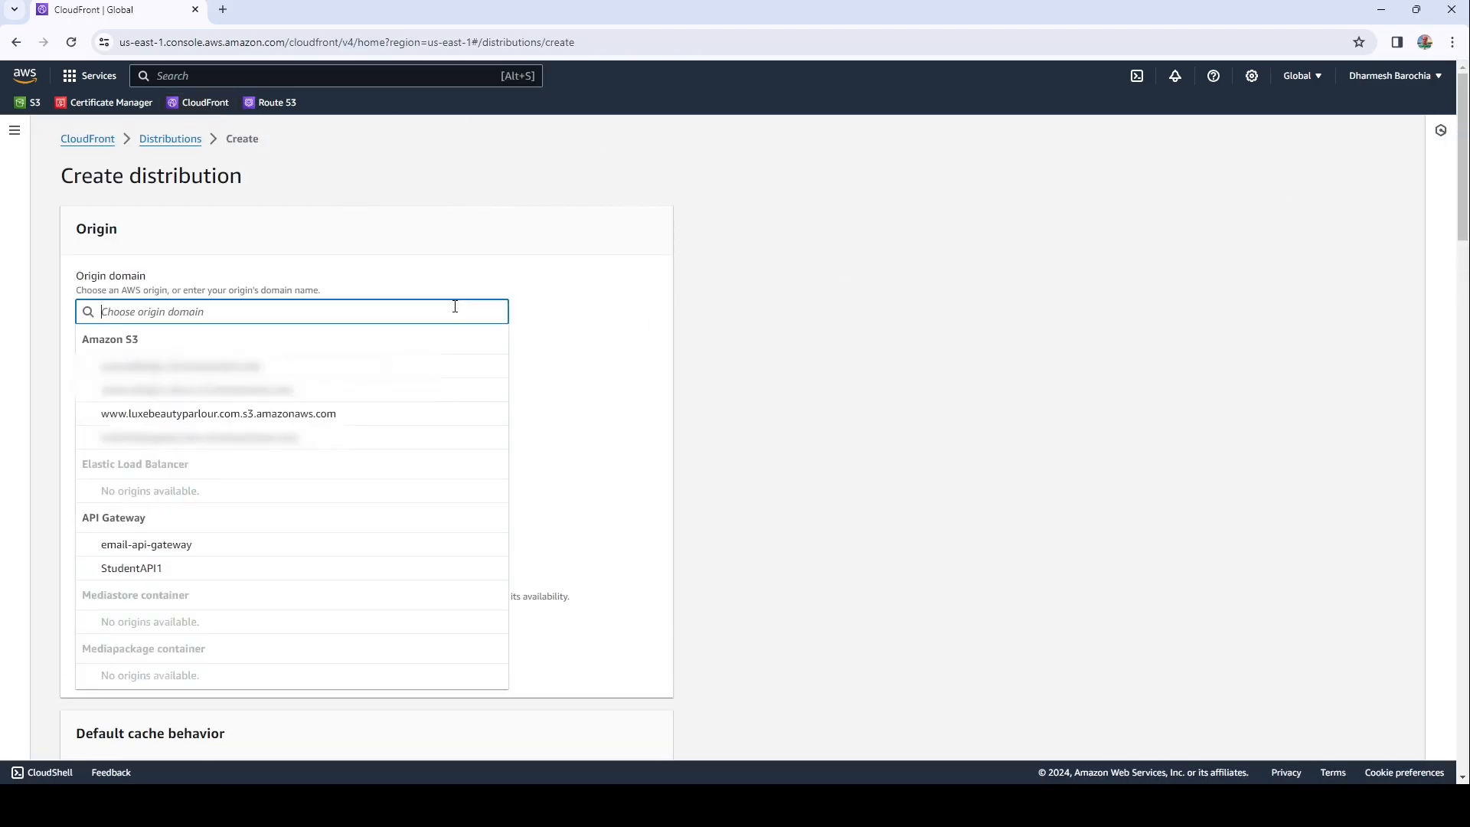
pyautogui.click(310, 417)
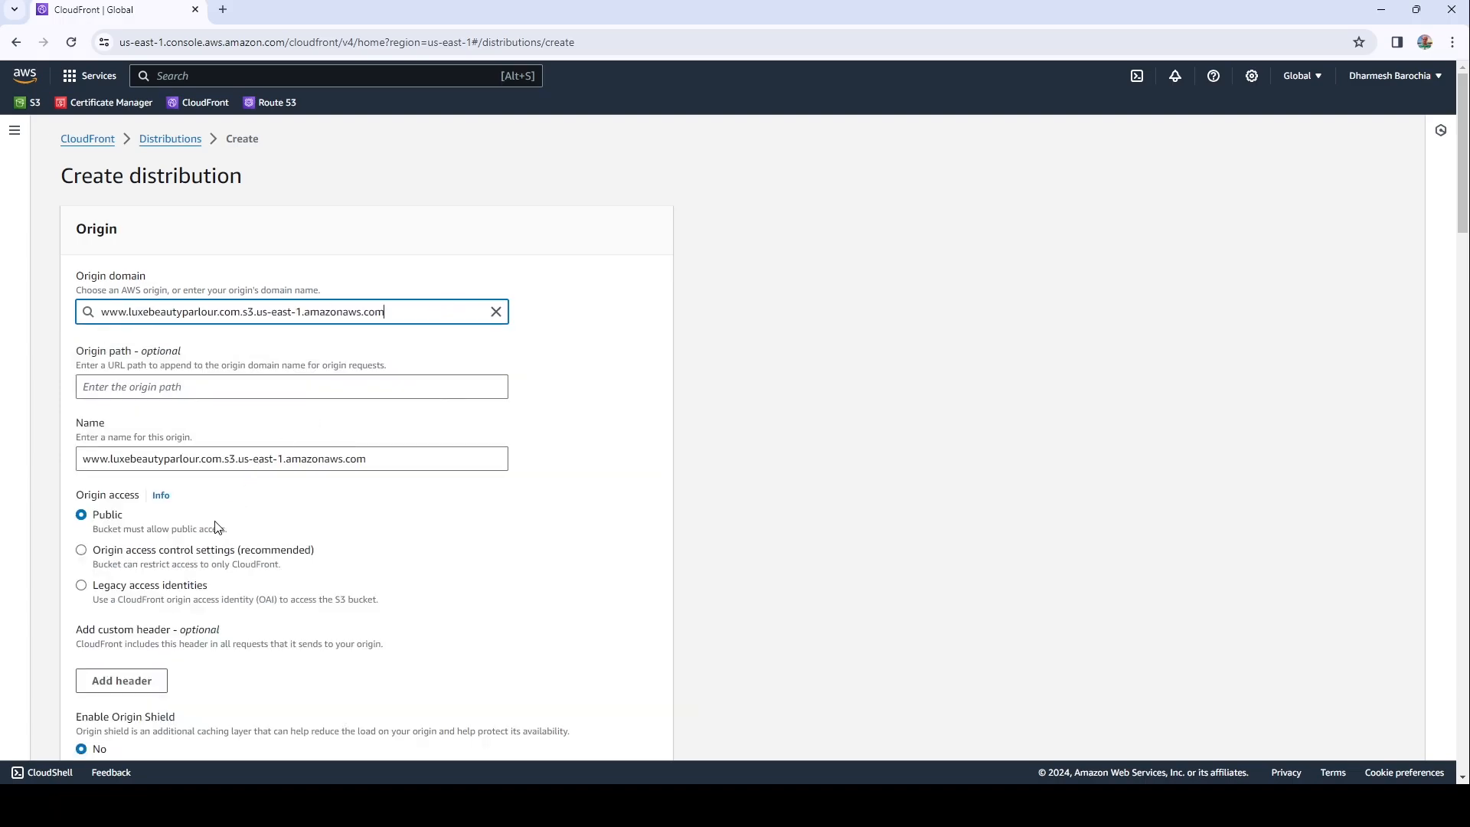
# Step: Set origin access to Origin access control settings and create a new OAC with the suggested bucket-domain name and Sign requests
pyautogui.click(82, 550)
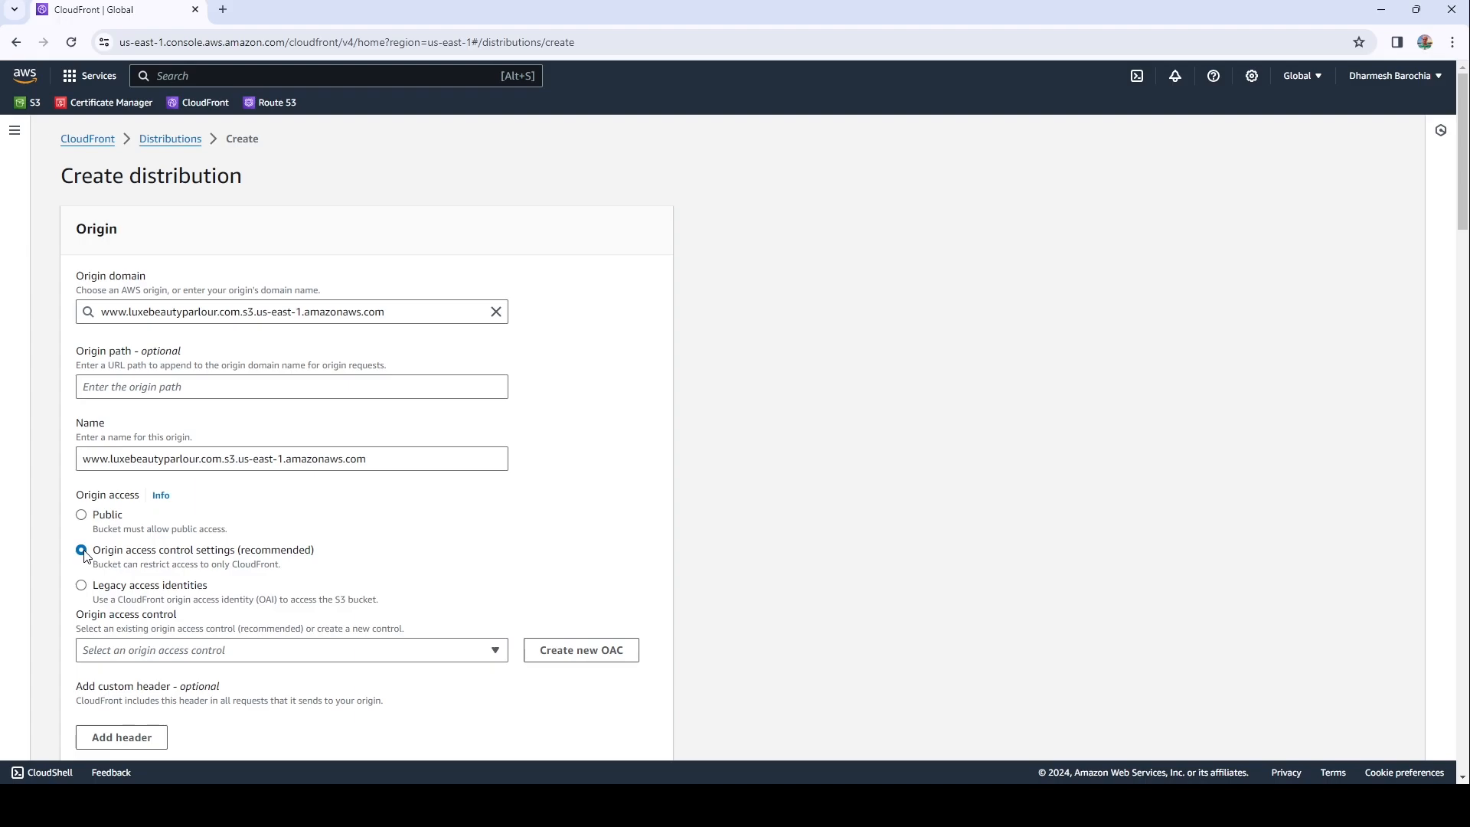
pyautogui.click(594, 660)
pyautogui.click(787, 310)
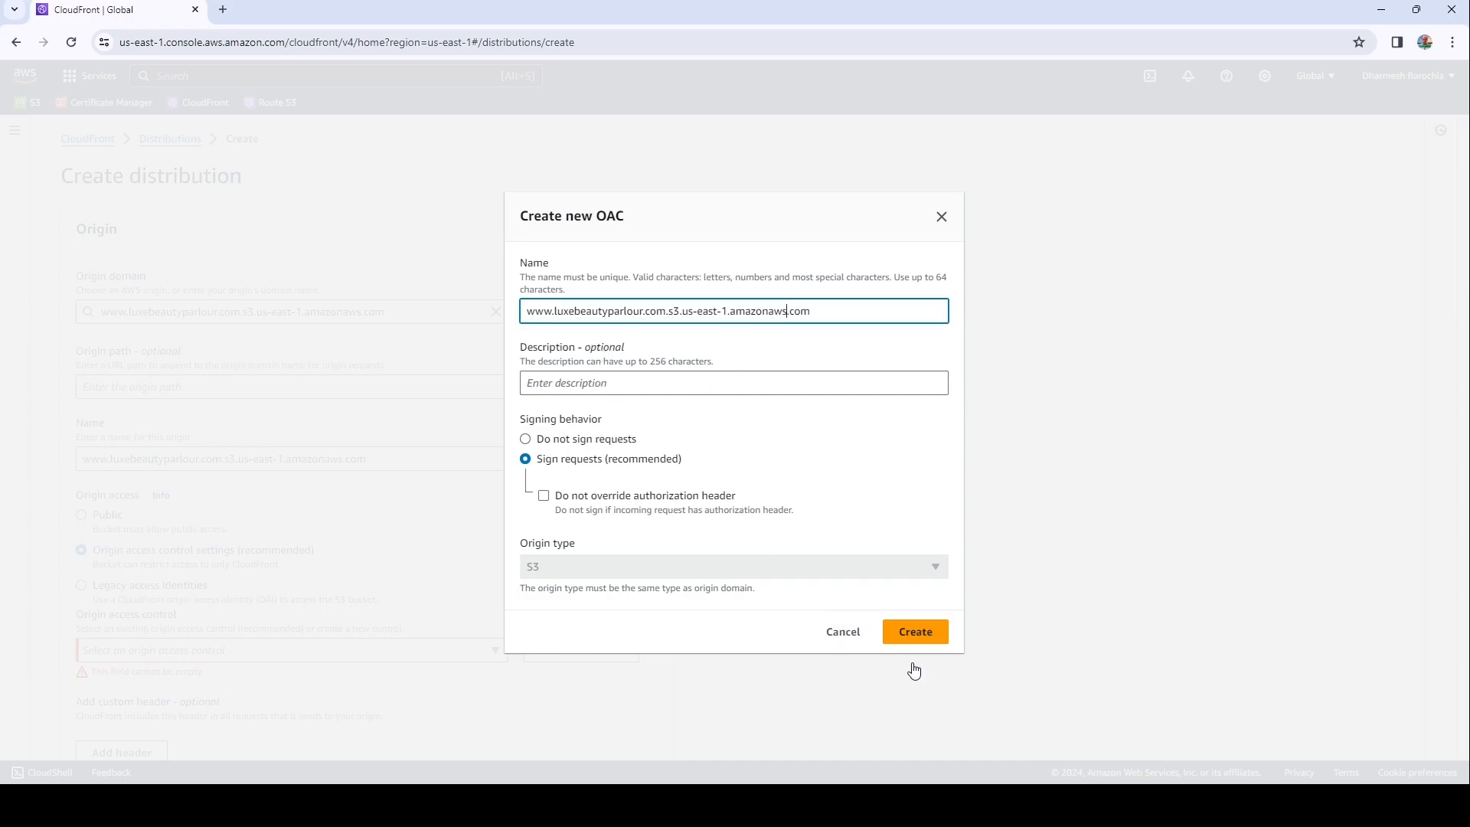
pyautogui.click(916, 638)
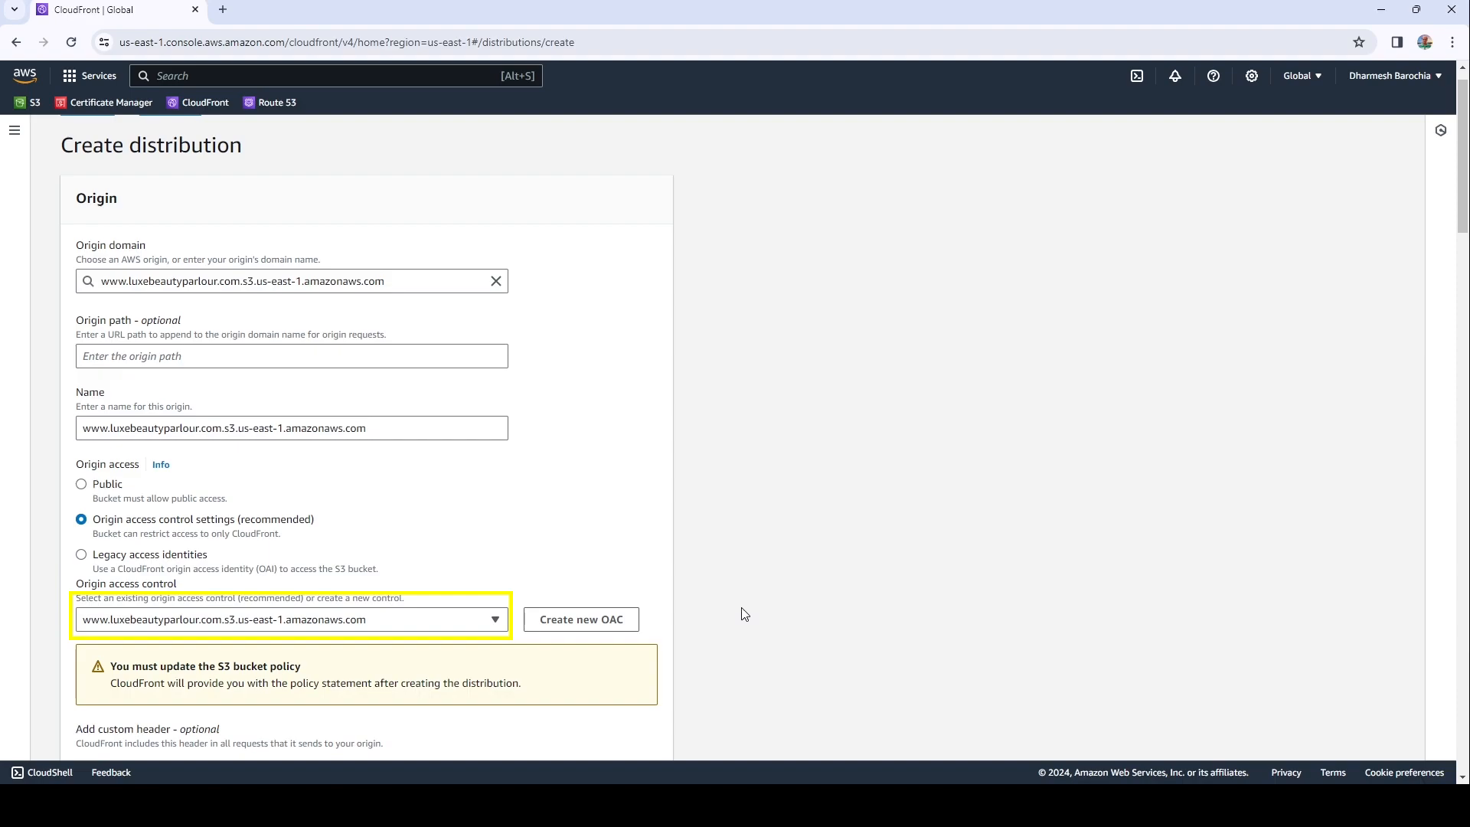
# Step: Set the default cache behavior's viewer protocol policy to Redirect HTTP to HTTPS
pyautogui.scroll(-1, 743, 613)
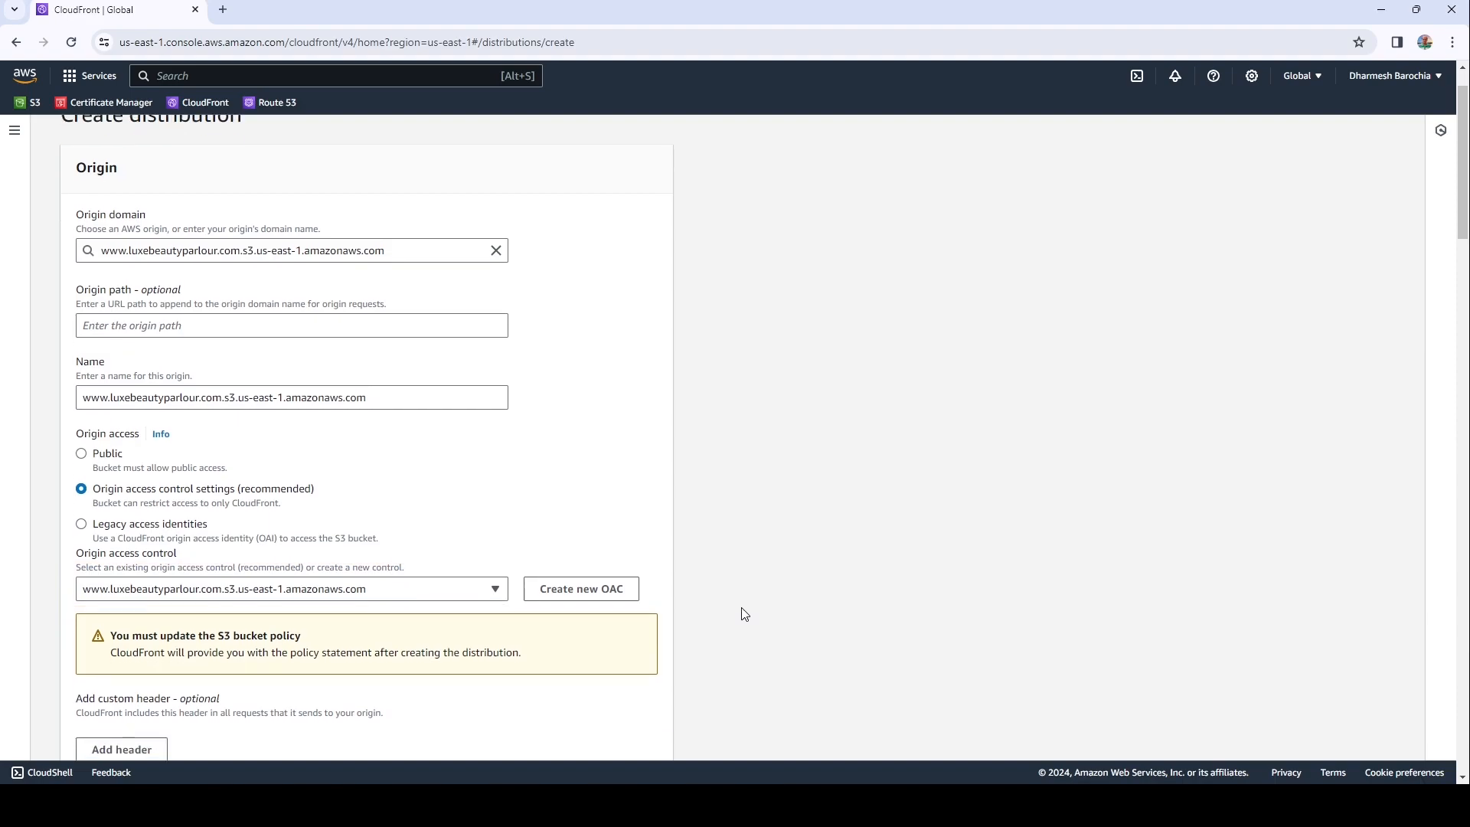
pyautogui.scroll(-1, 743, 613)
pyautogui.scroll(-6, 743, 613)
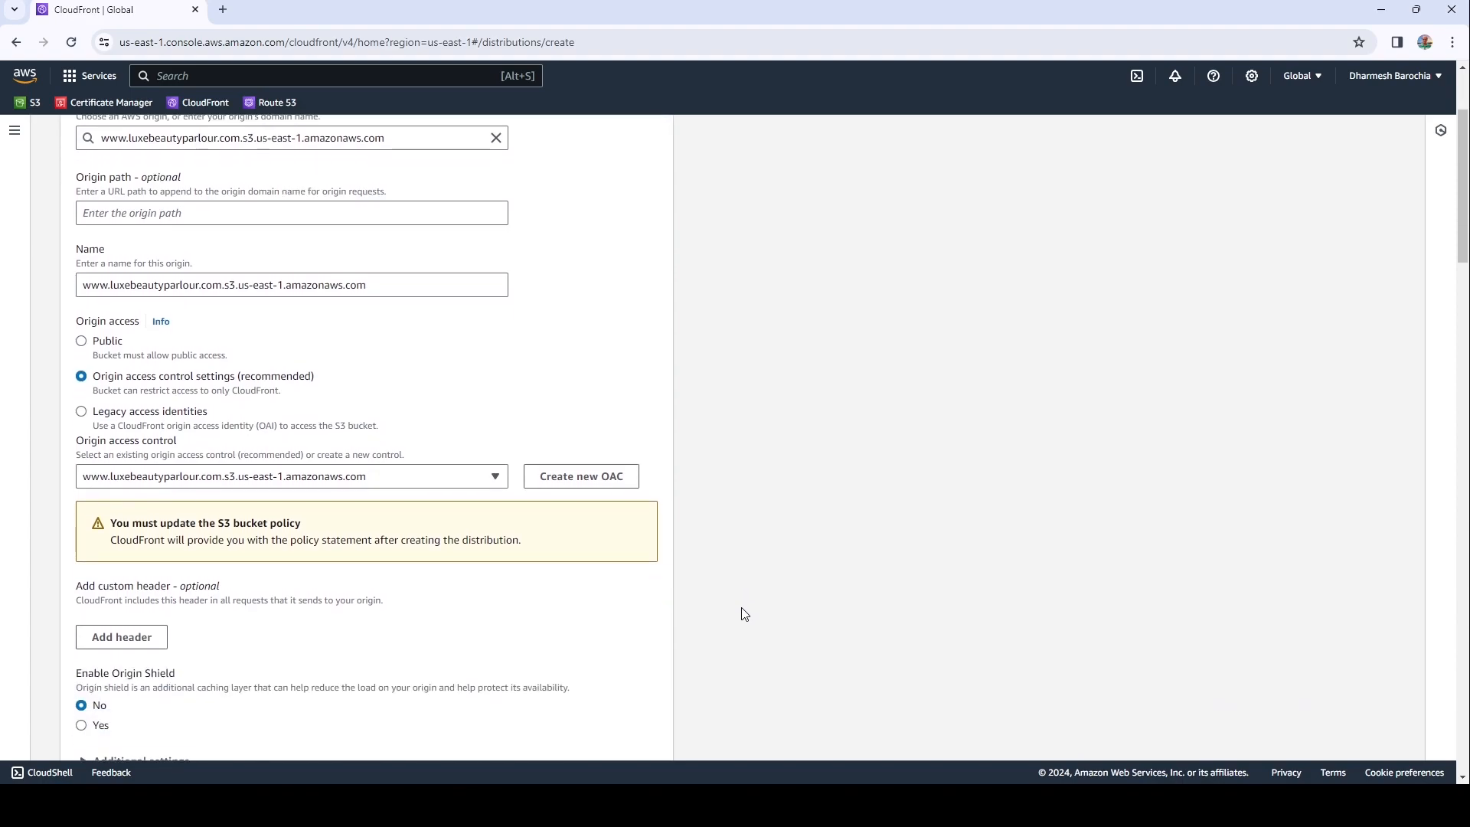
pyautogui.scroll(-3, 743, 614)
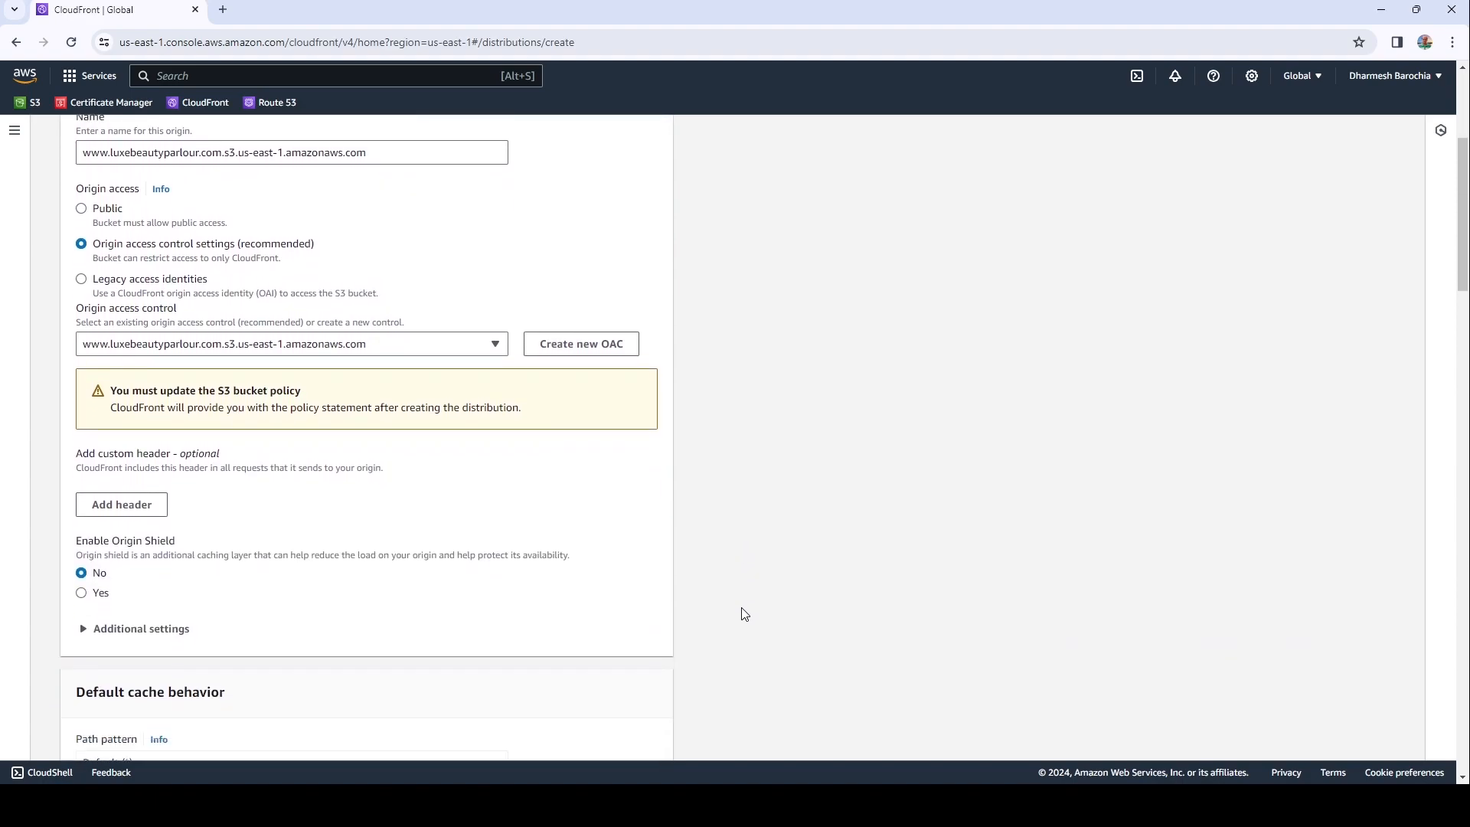
pyautogui.scroll(-12, 743, 614)
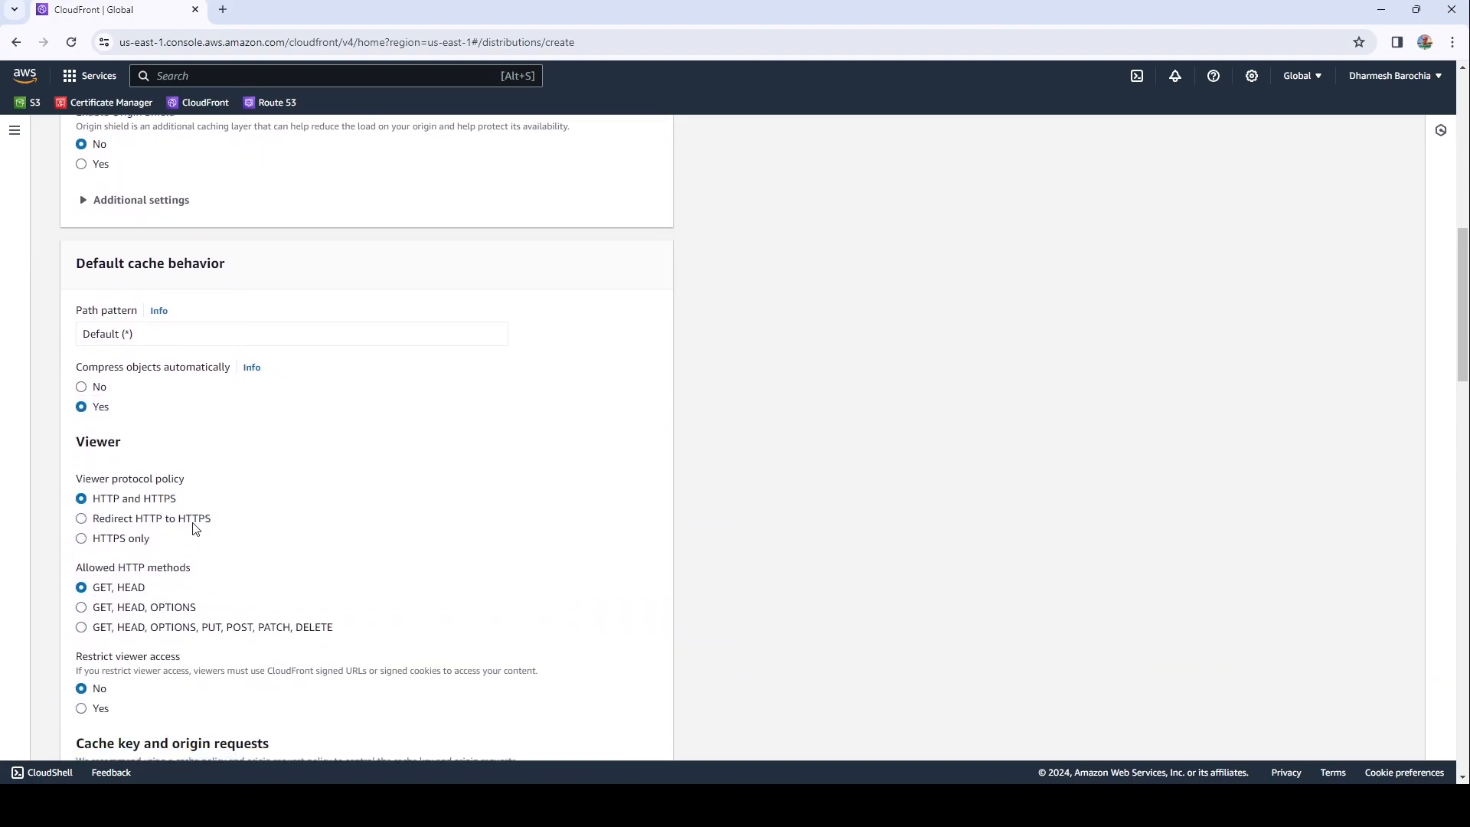
pyautogui.click(193, 527)
# Step: Set the distribution's default root object to index.html
pyautogui.scroll(-9, 567, 615)
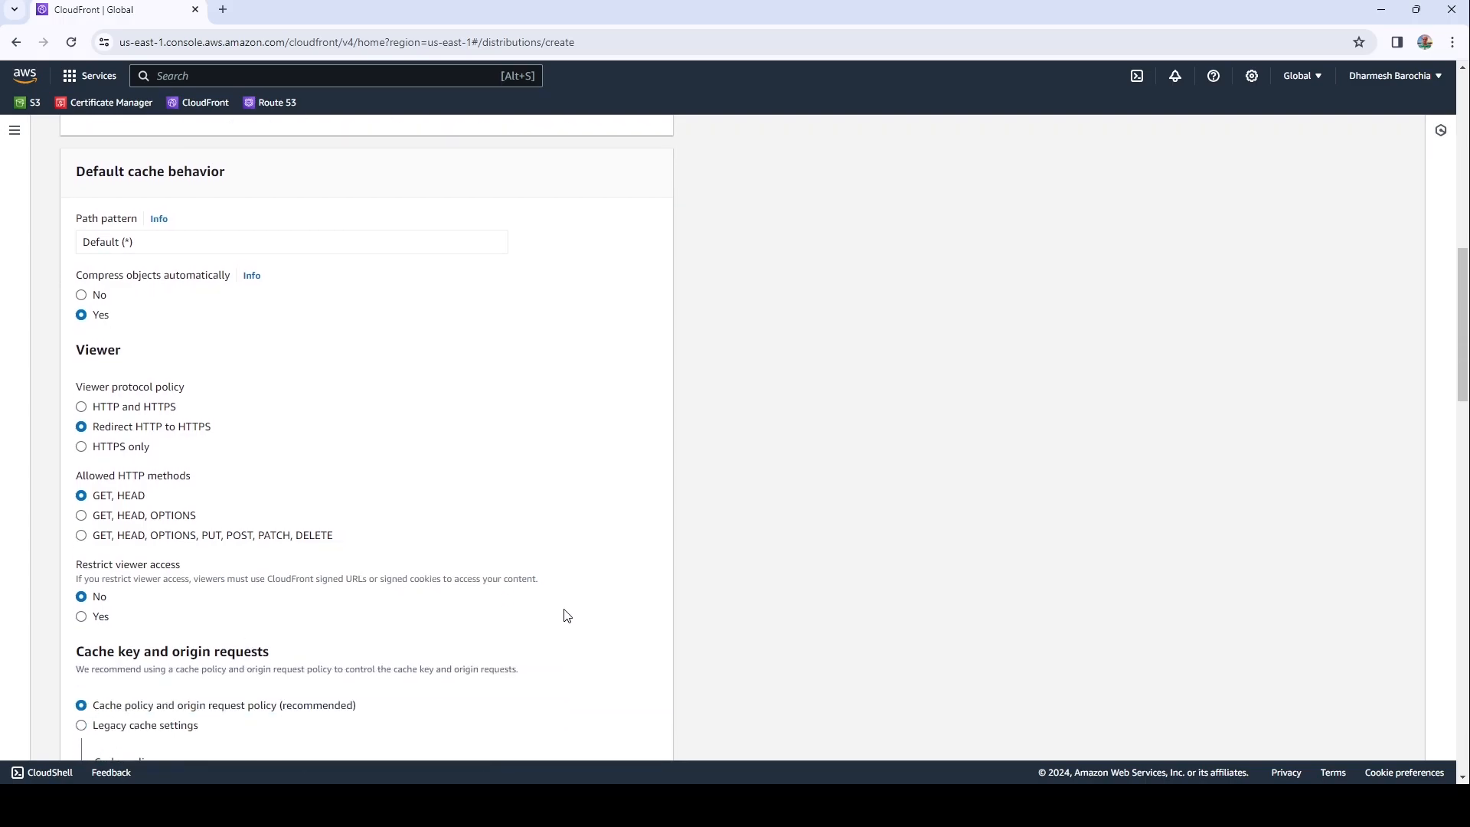
pyautogui.scroll(-20, 564, 616)
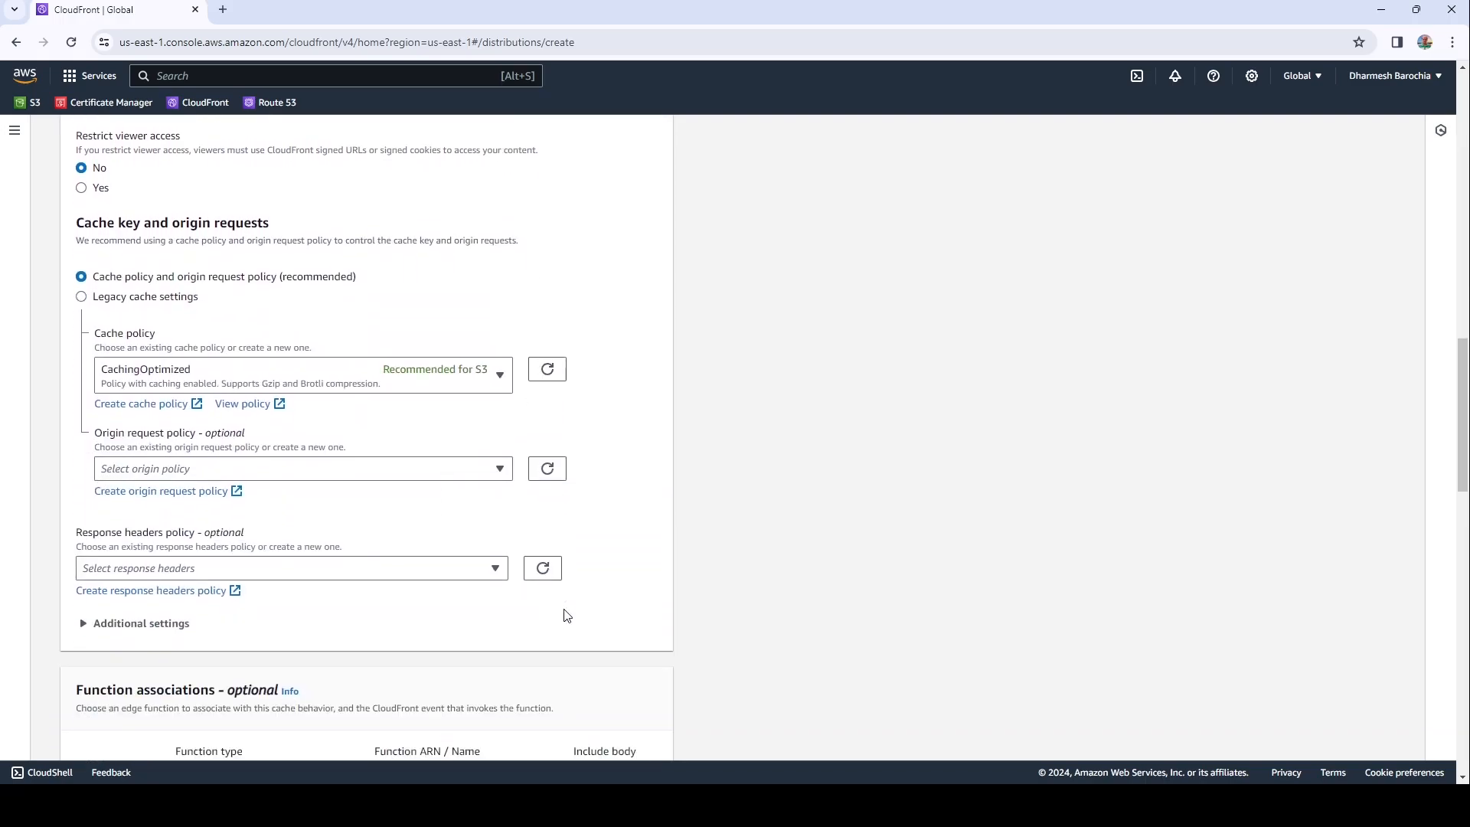
pyautogui.scroll(-20, 565, 614)
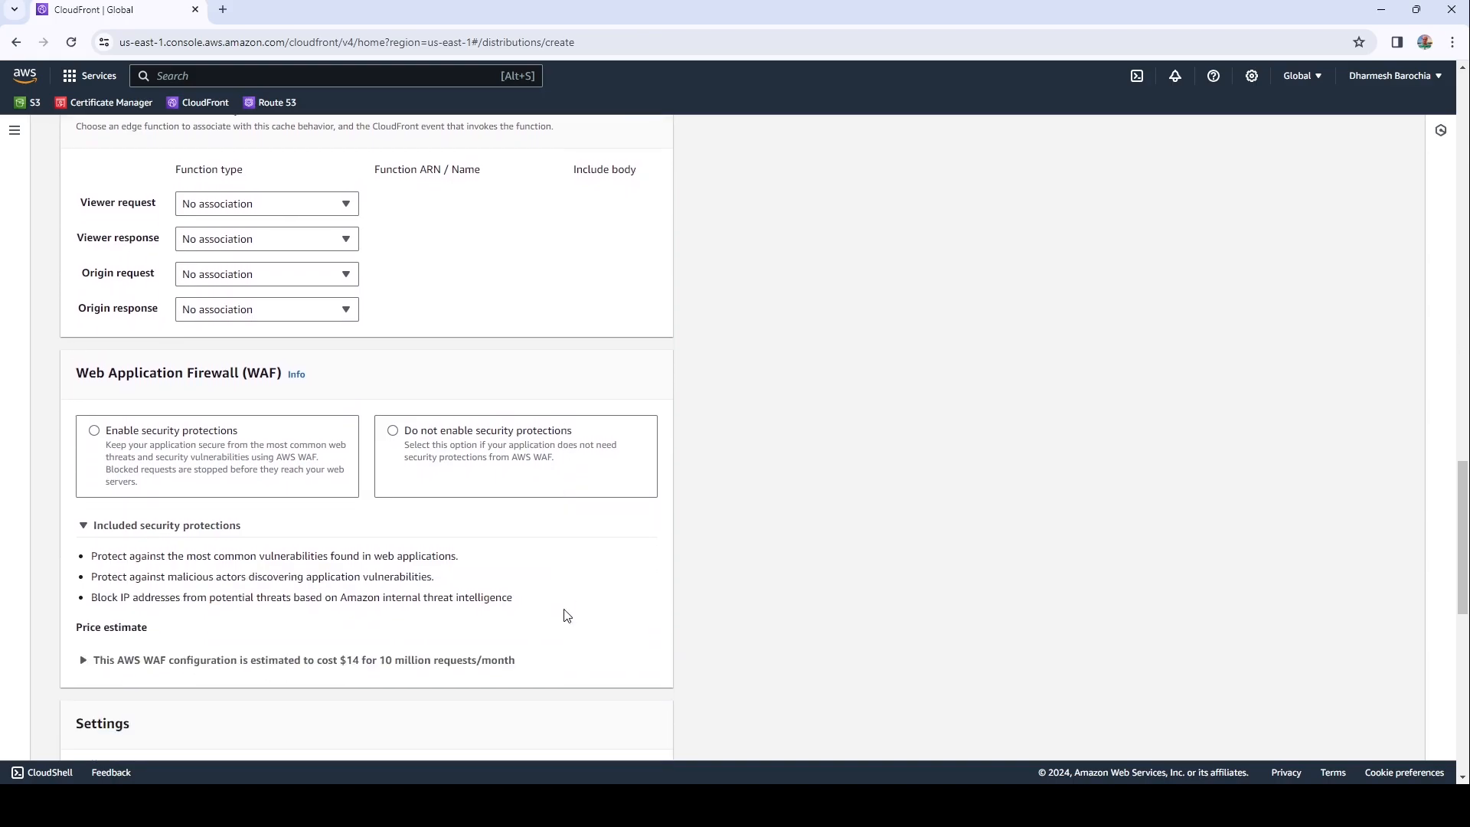
pyautogui.scroll(-1, 368, 498)
pyautogui.click(216, 680)
pyautogui.write('inde')
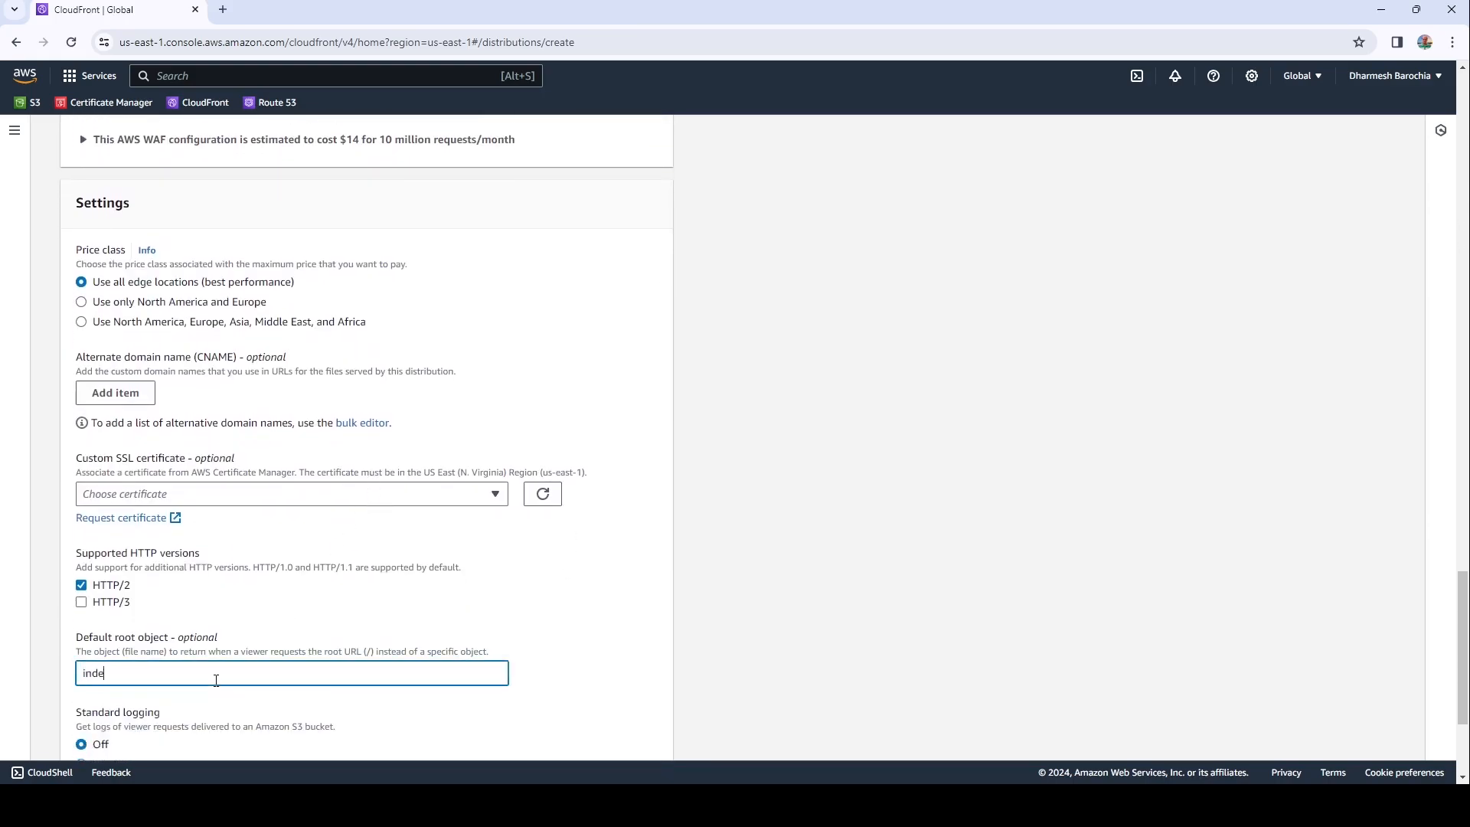
pyautogui.write('x.html')
pyautogui.click(636, 663)
# Step: Choose not to enable WAF security protections and create the distribution
pyautogui.scroll(-2, 637, 662)
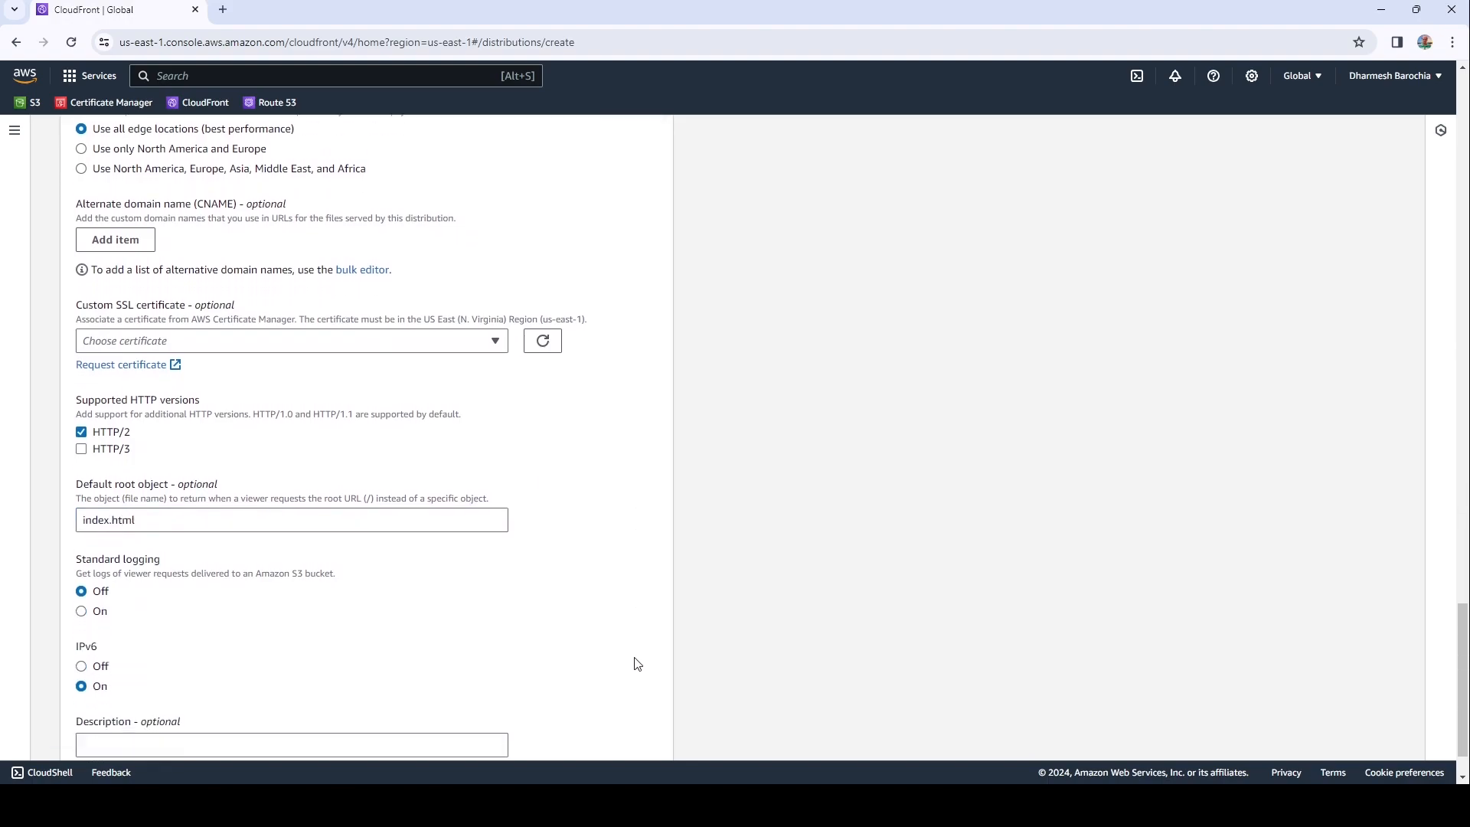
pyautogui.scroll(-1, 636, 664)
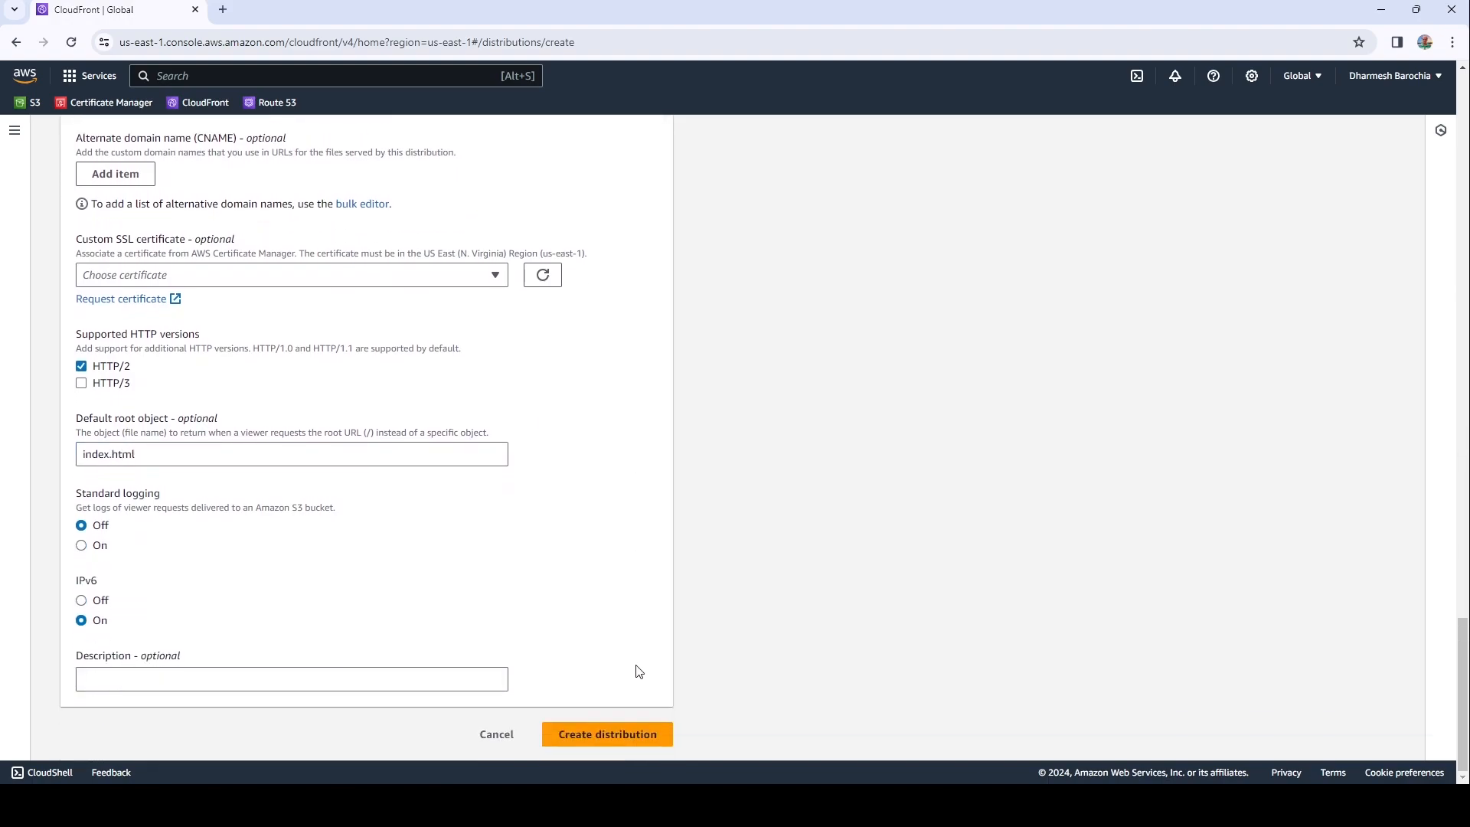
pyautogui.click(623, 737)
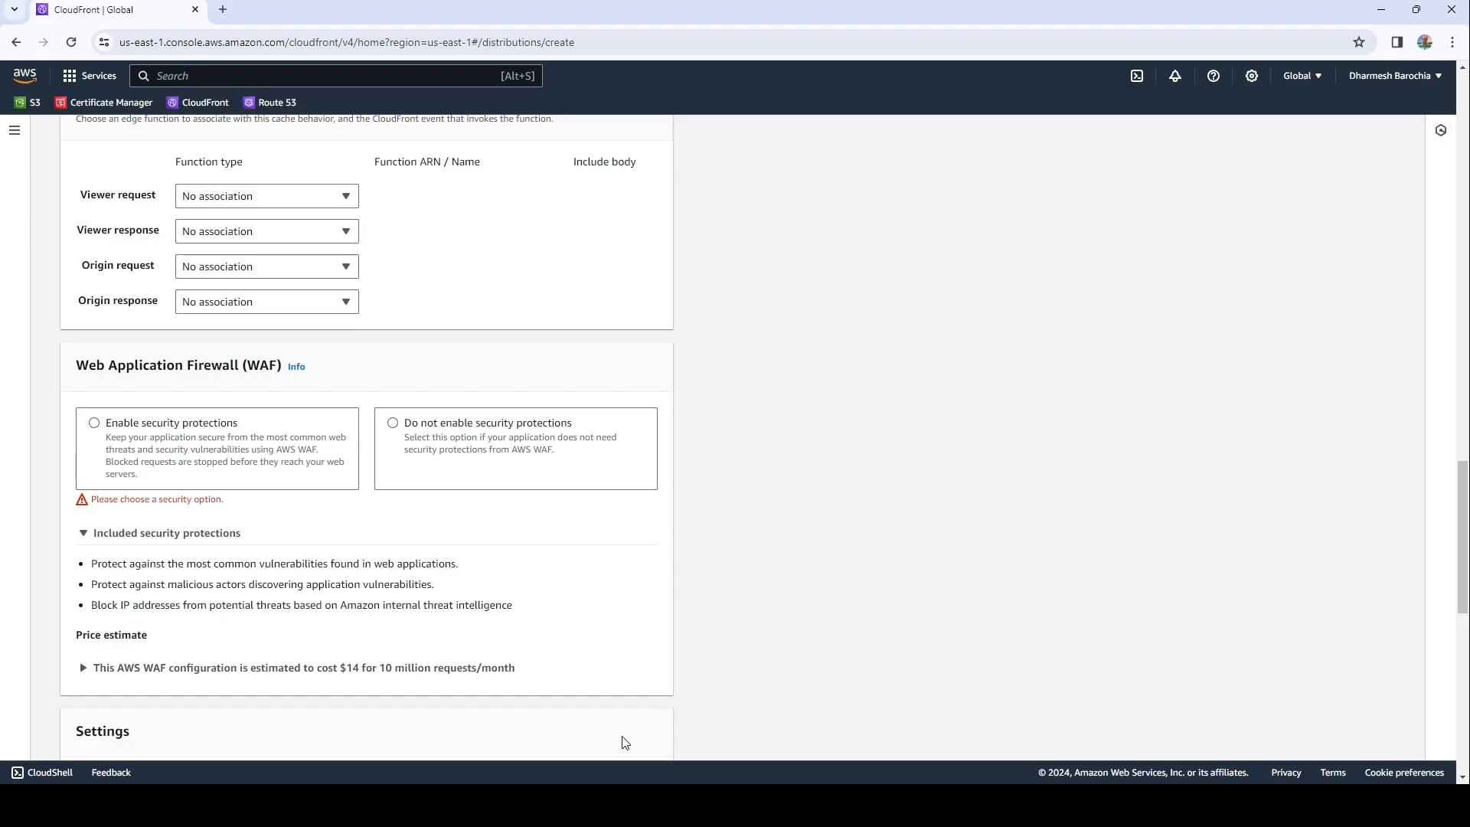
pyautogui.click(394, 424)
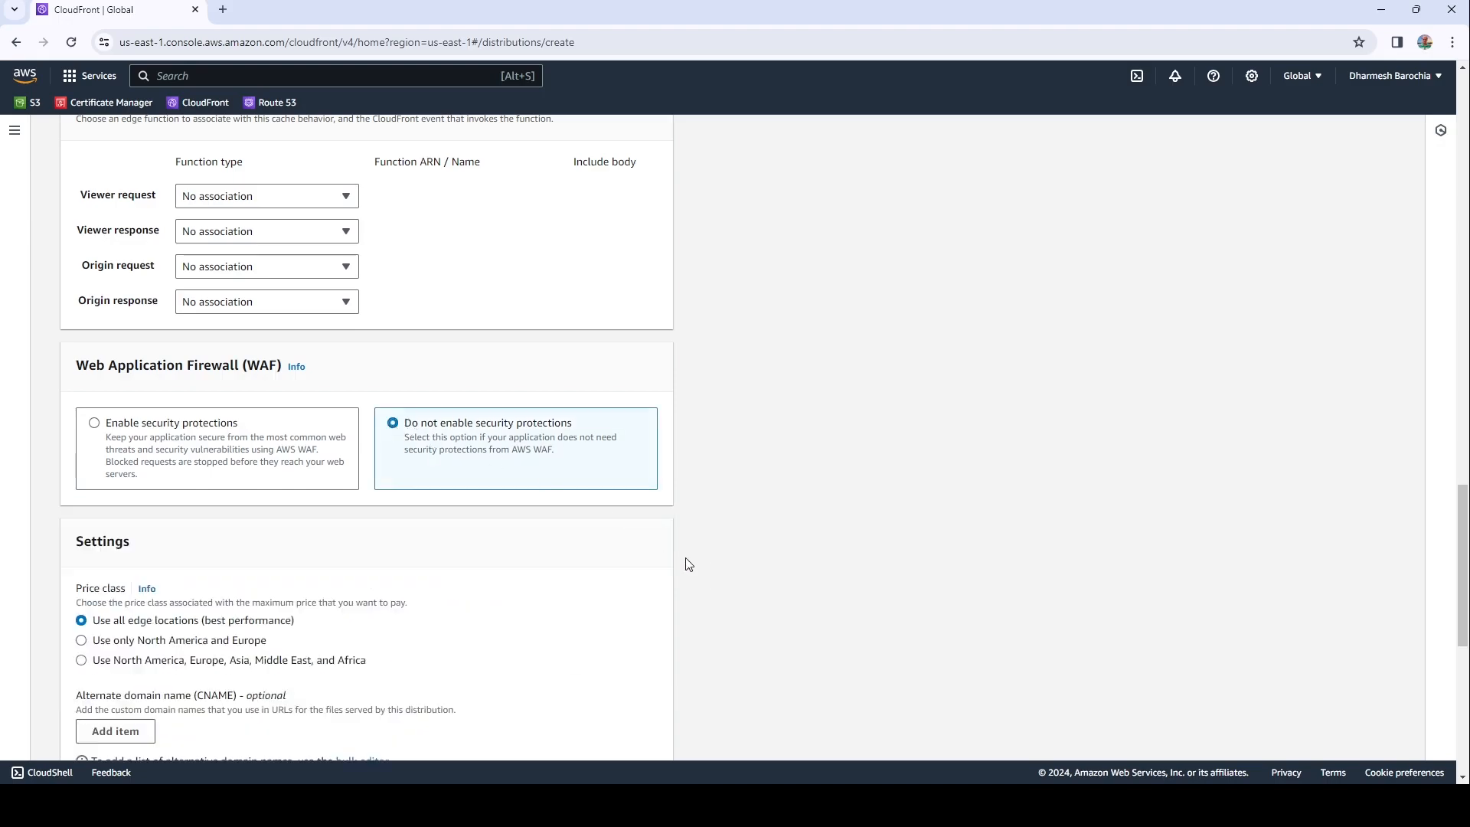
pyautogui.scroll(-7, 696, 570)
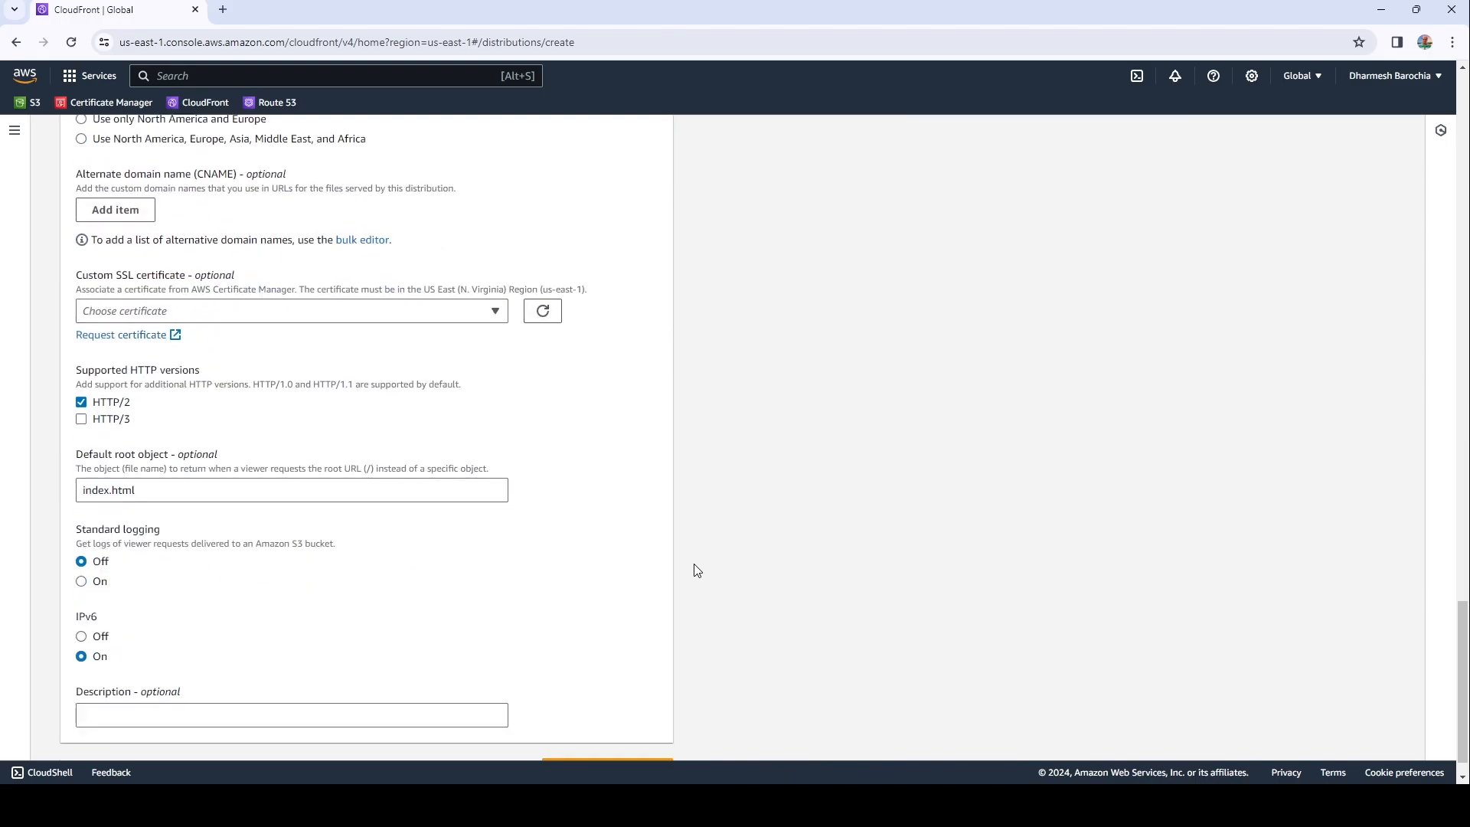
pyautogui.click(622, 734)
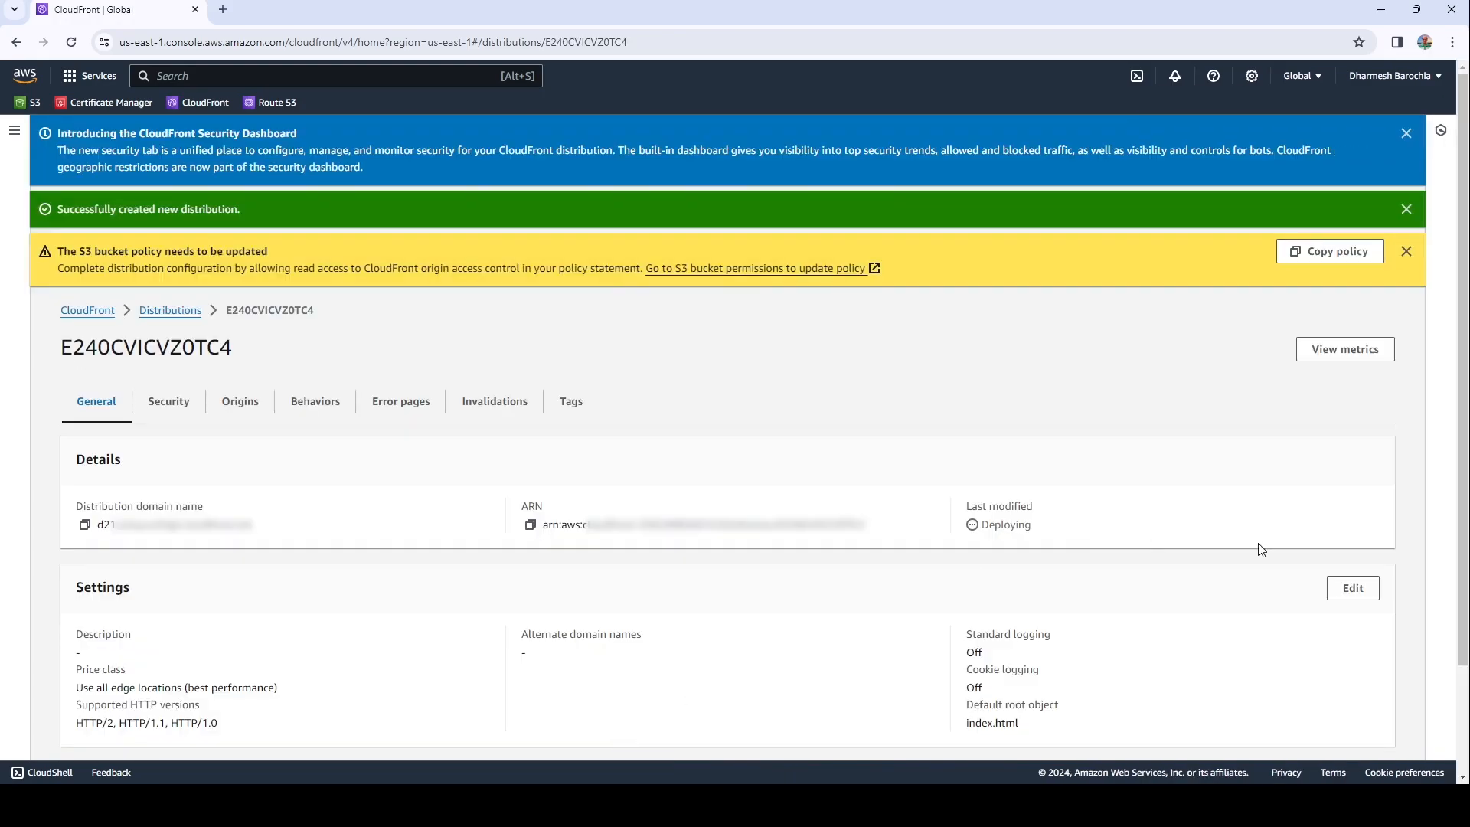
pyautogui.click(1351, 259)
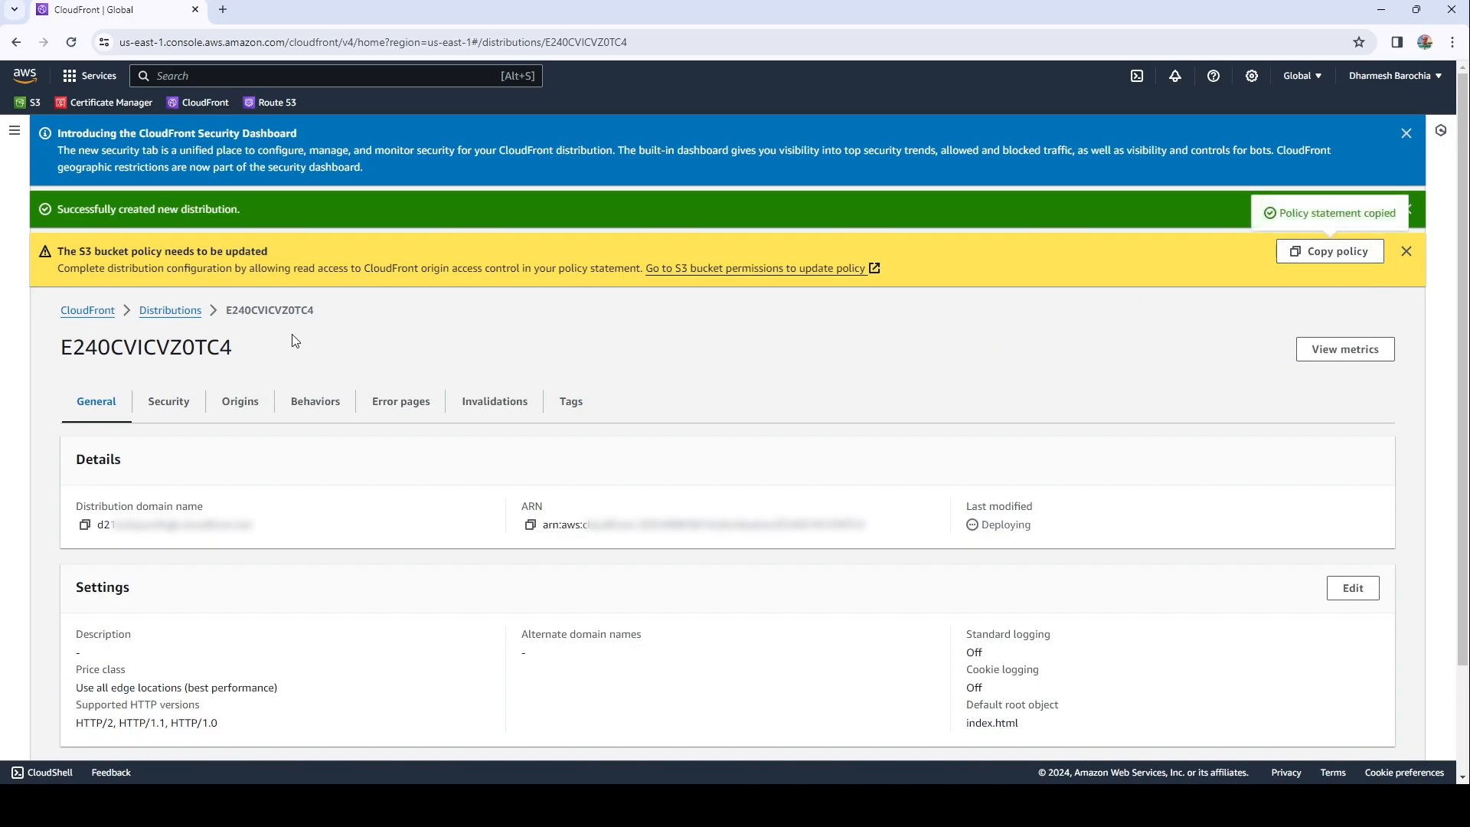
pyautogui.click(91, 314)
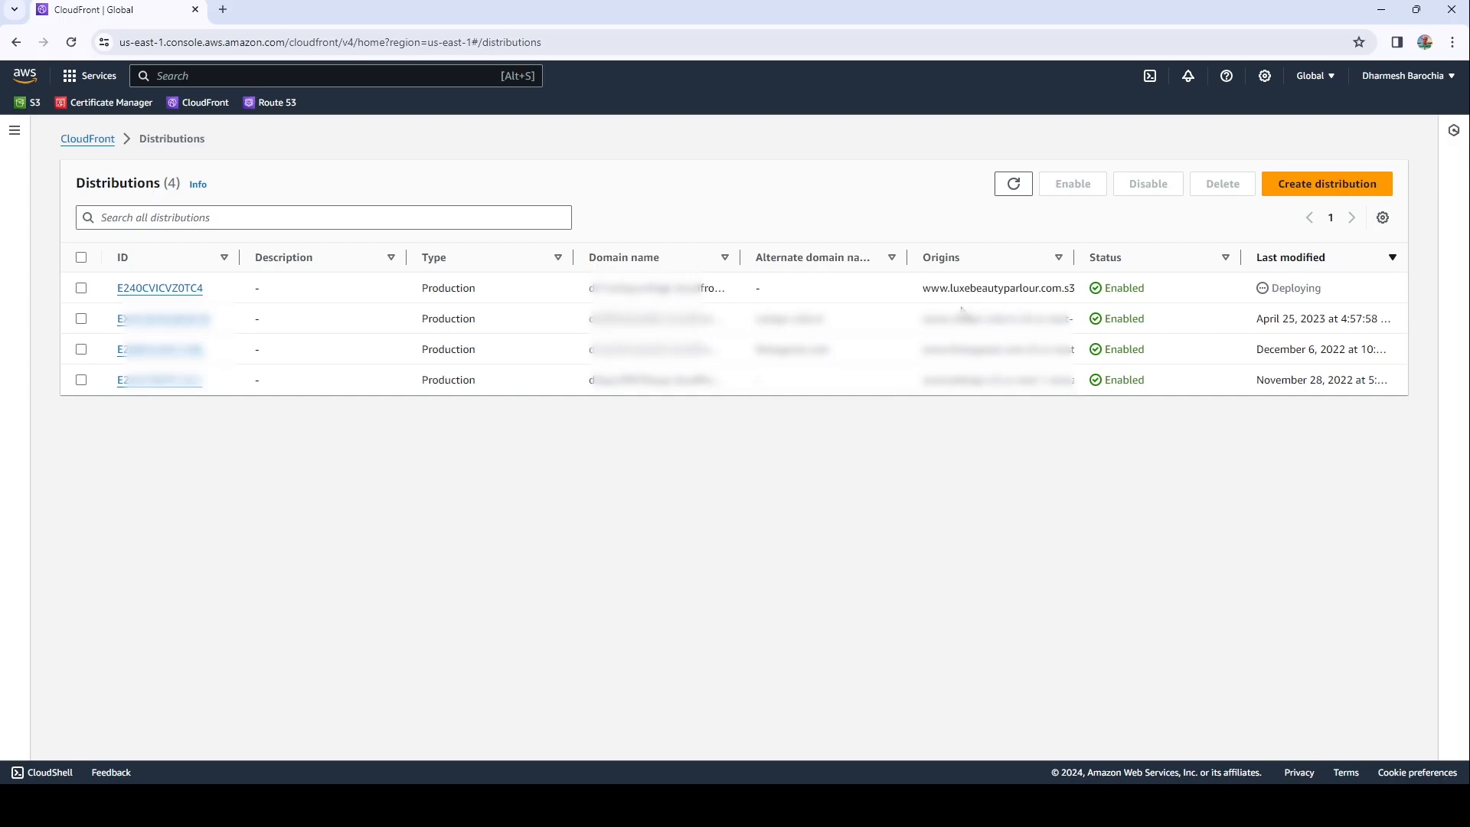
pyautogui.click(33, 104)
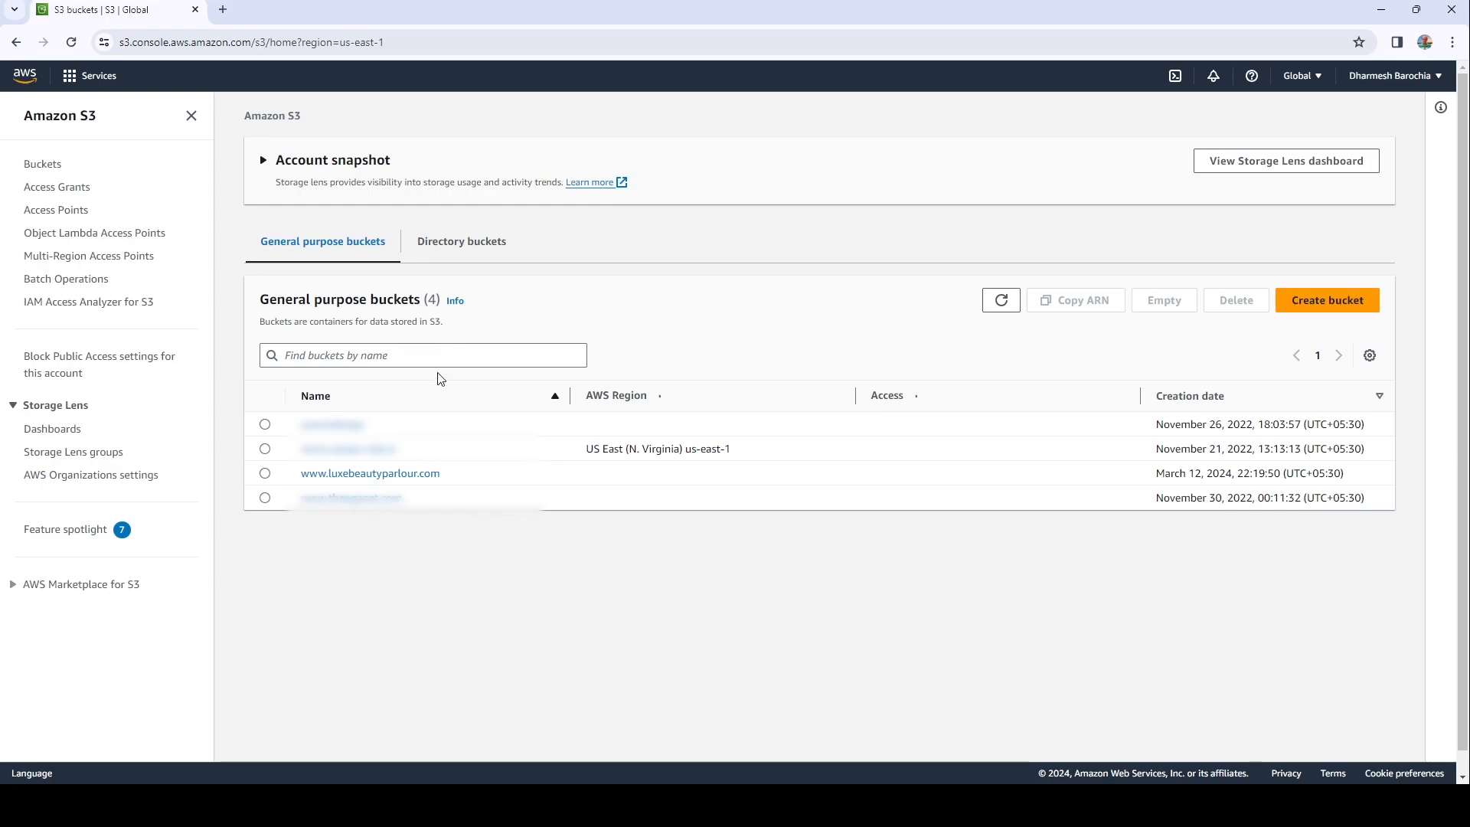
pyautogui.click(407, 474)
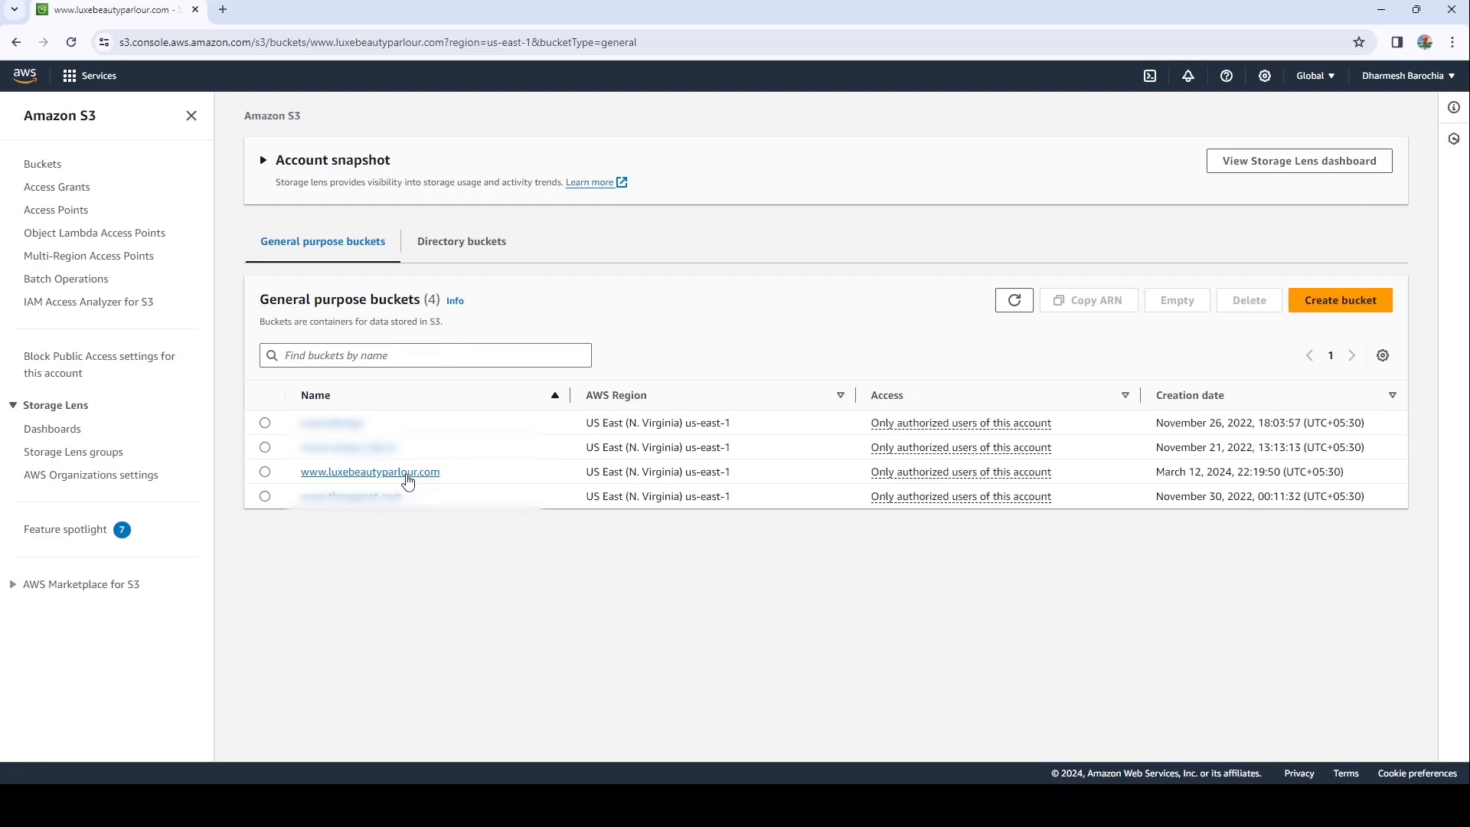
pyautogui.click(444, 228)
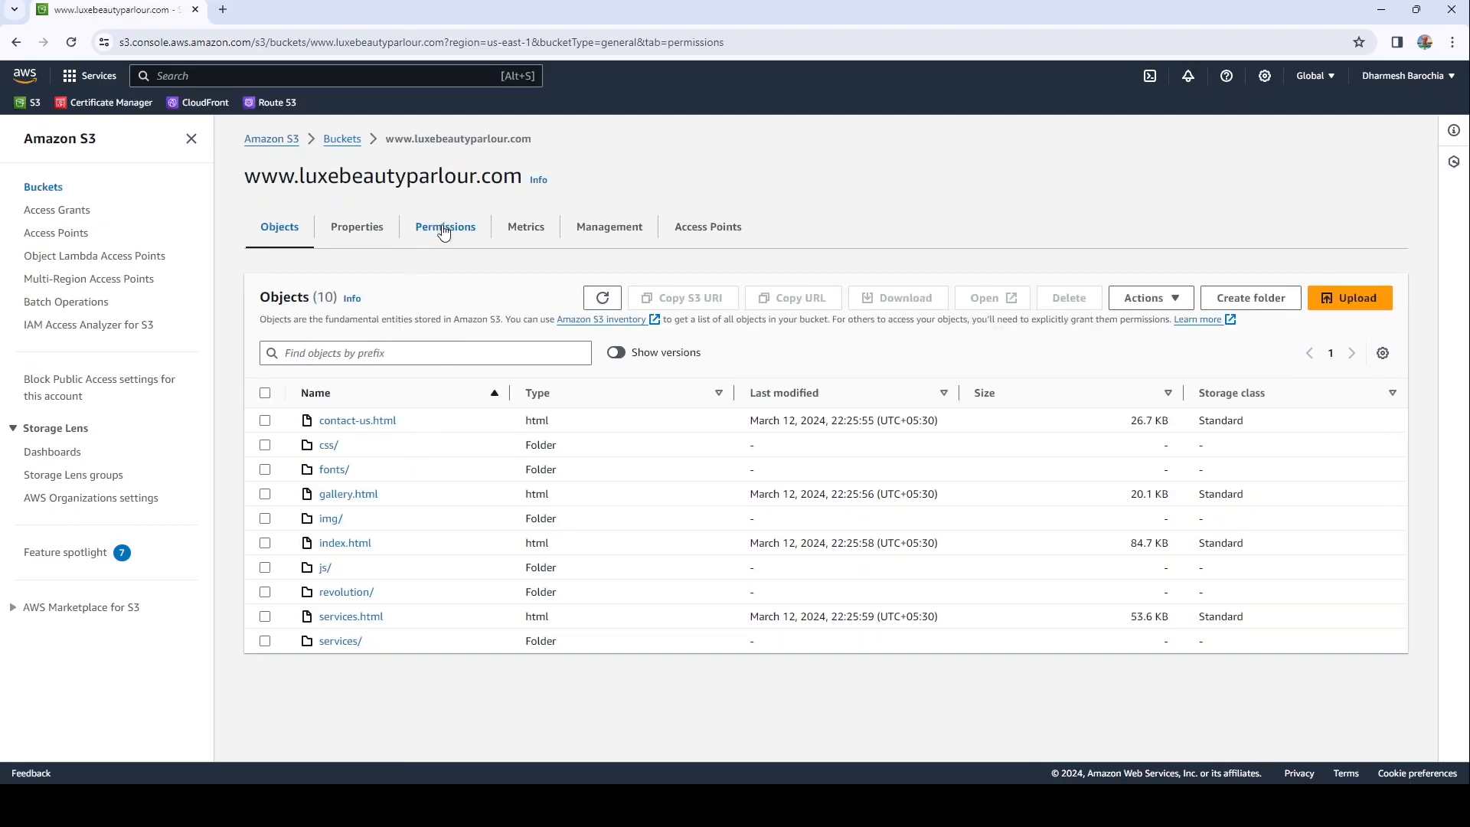
pyautogui.scroll(-5, 810, 518)
pyautogui.hotkey('ctrl', 'a')
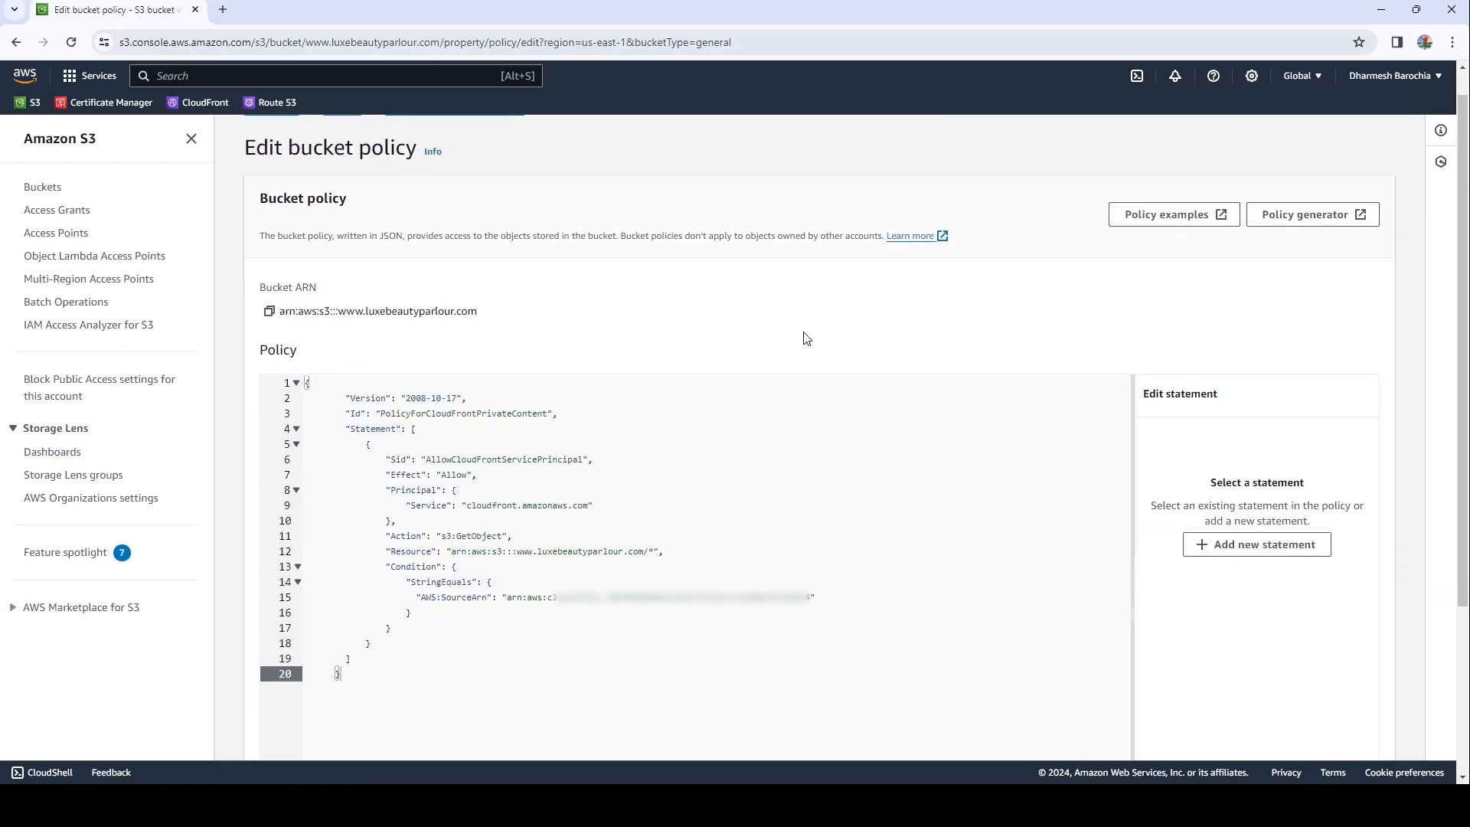
pyautogui.scroll(-4, 804, 332)
pyautogui.click(1359, 733)
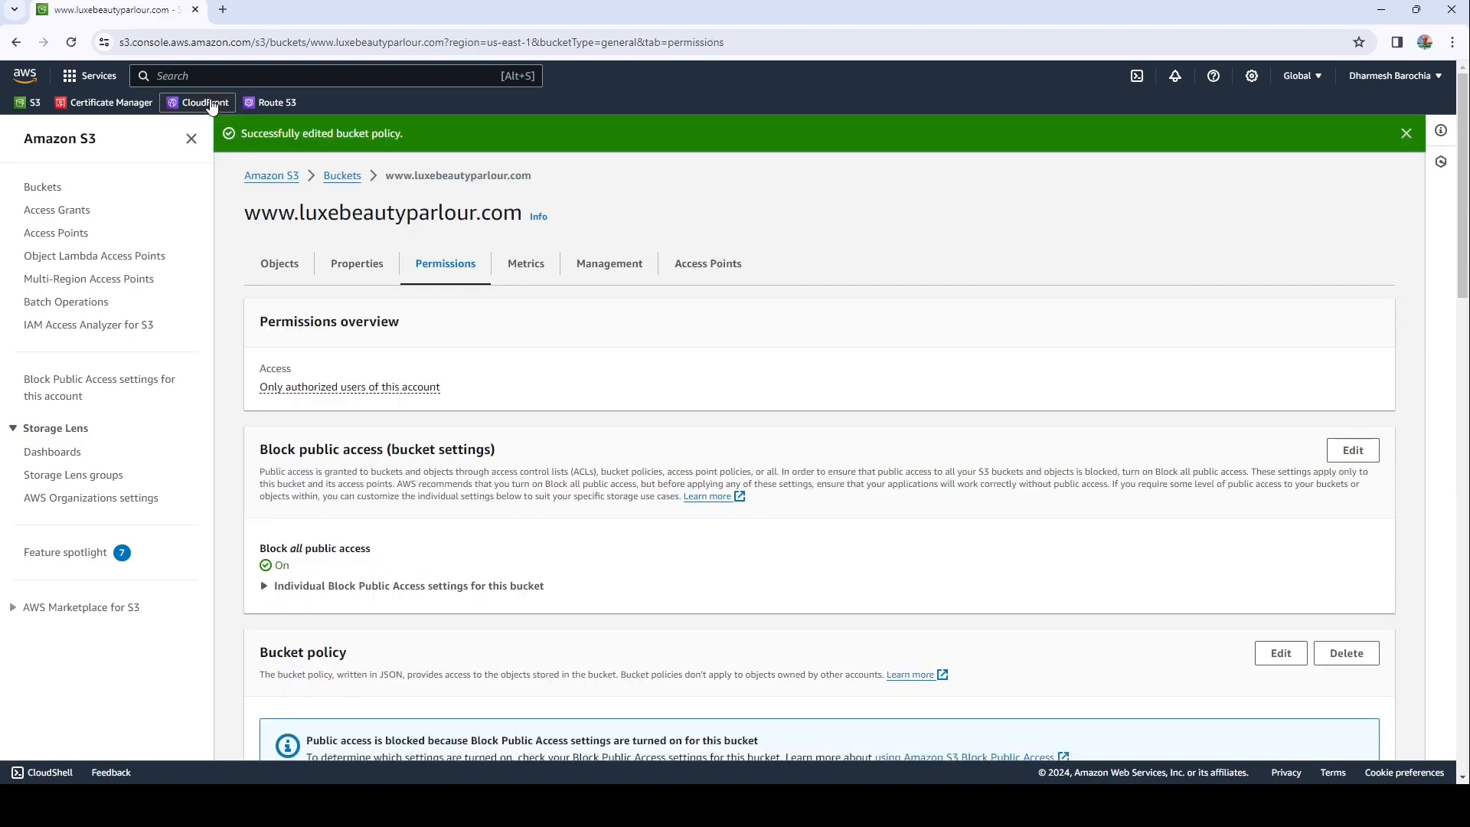
pyautogui.click(204, 103)
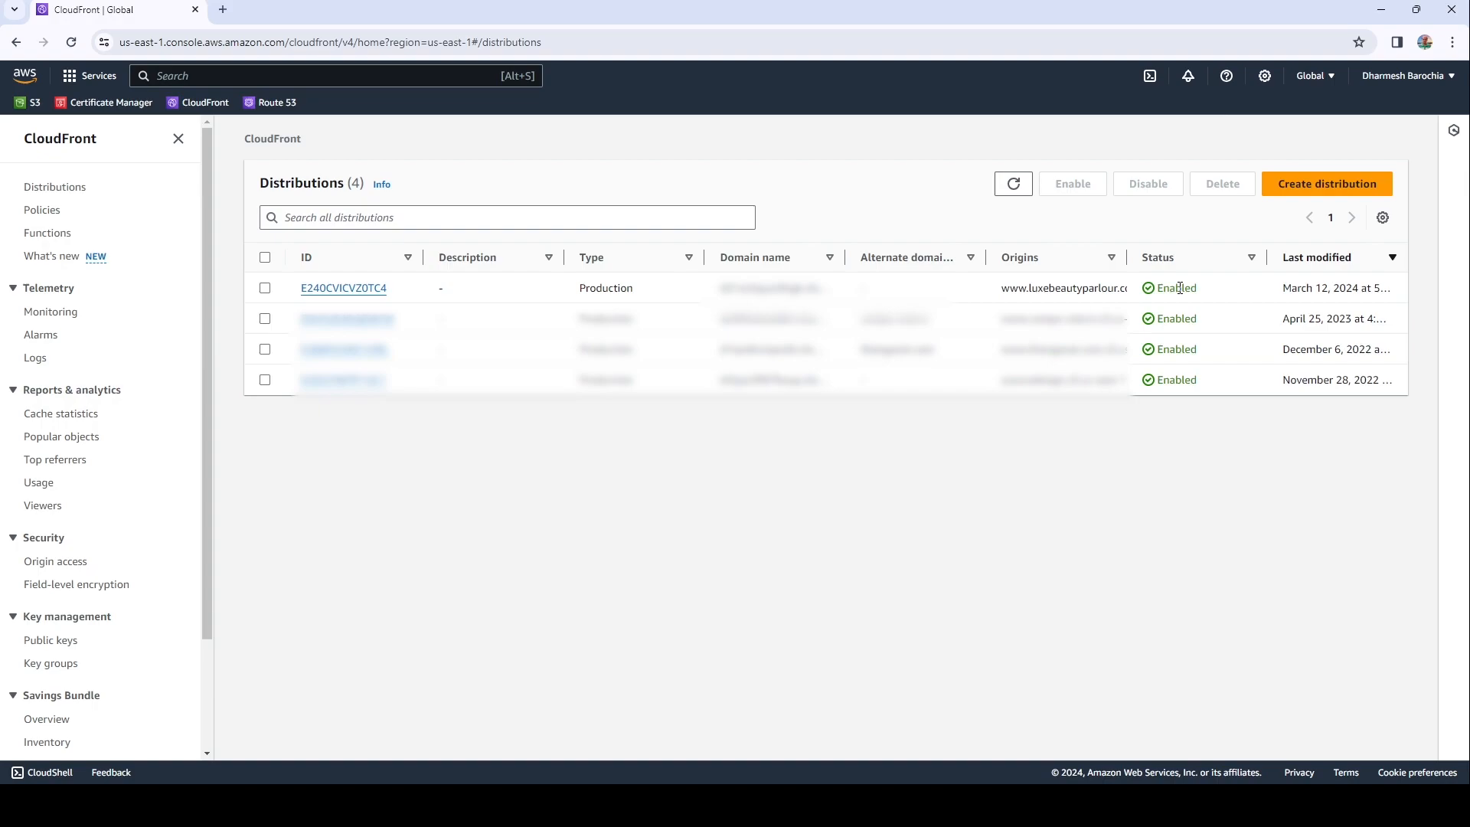
pyautogui.click(371, 288)
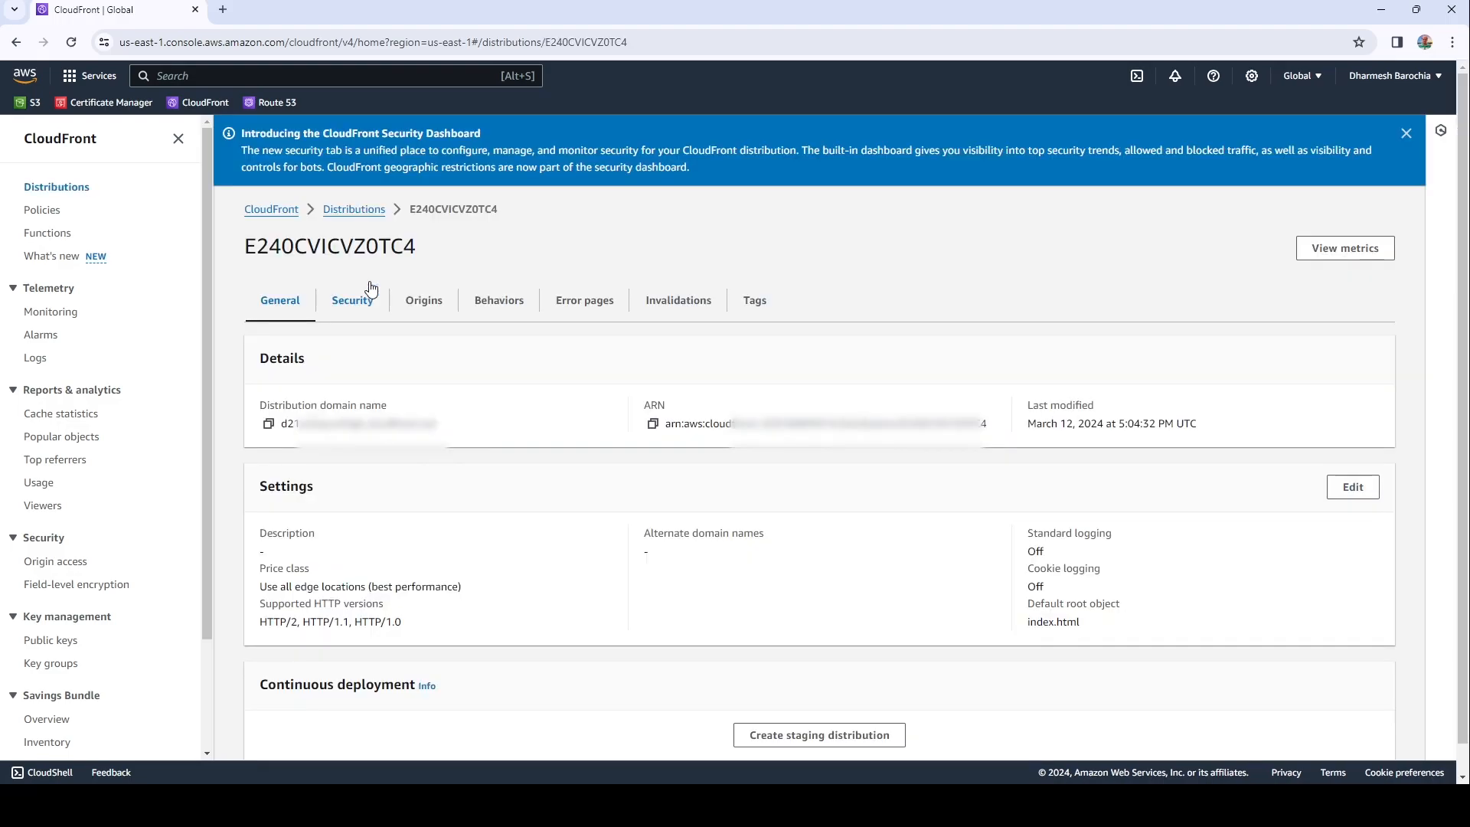
pyautogui.click(268, 423)
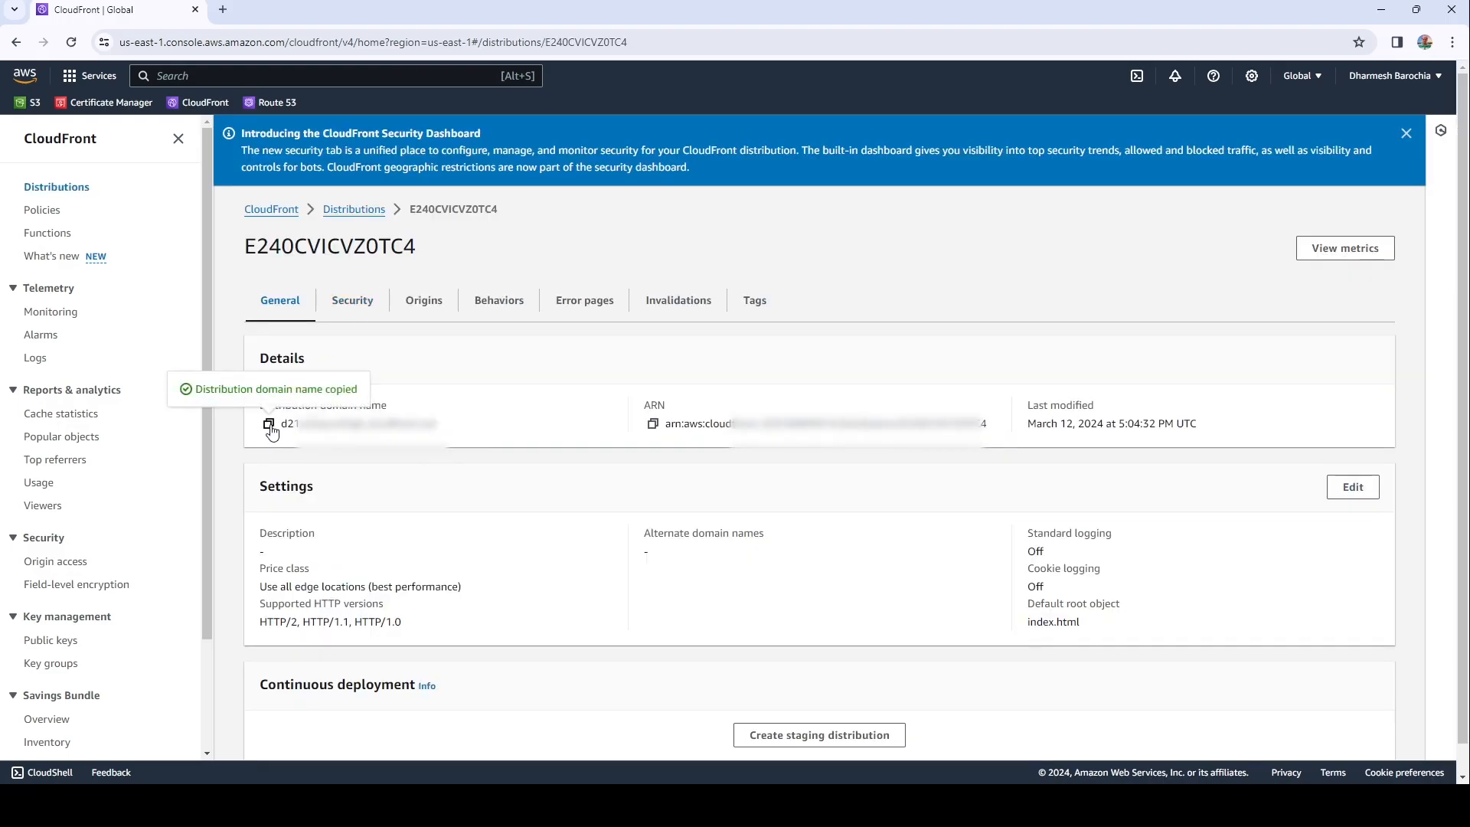
pyautogui.click(225, 9)
pyautogui.hotkey('ctrl', 'v')
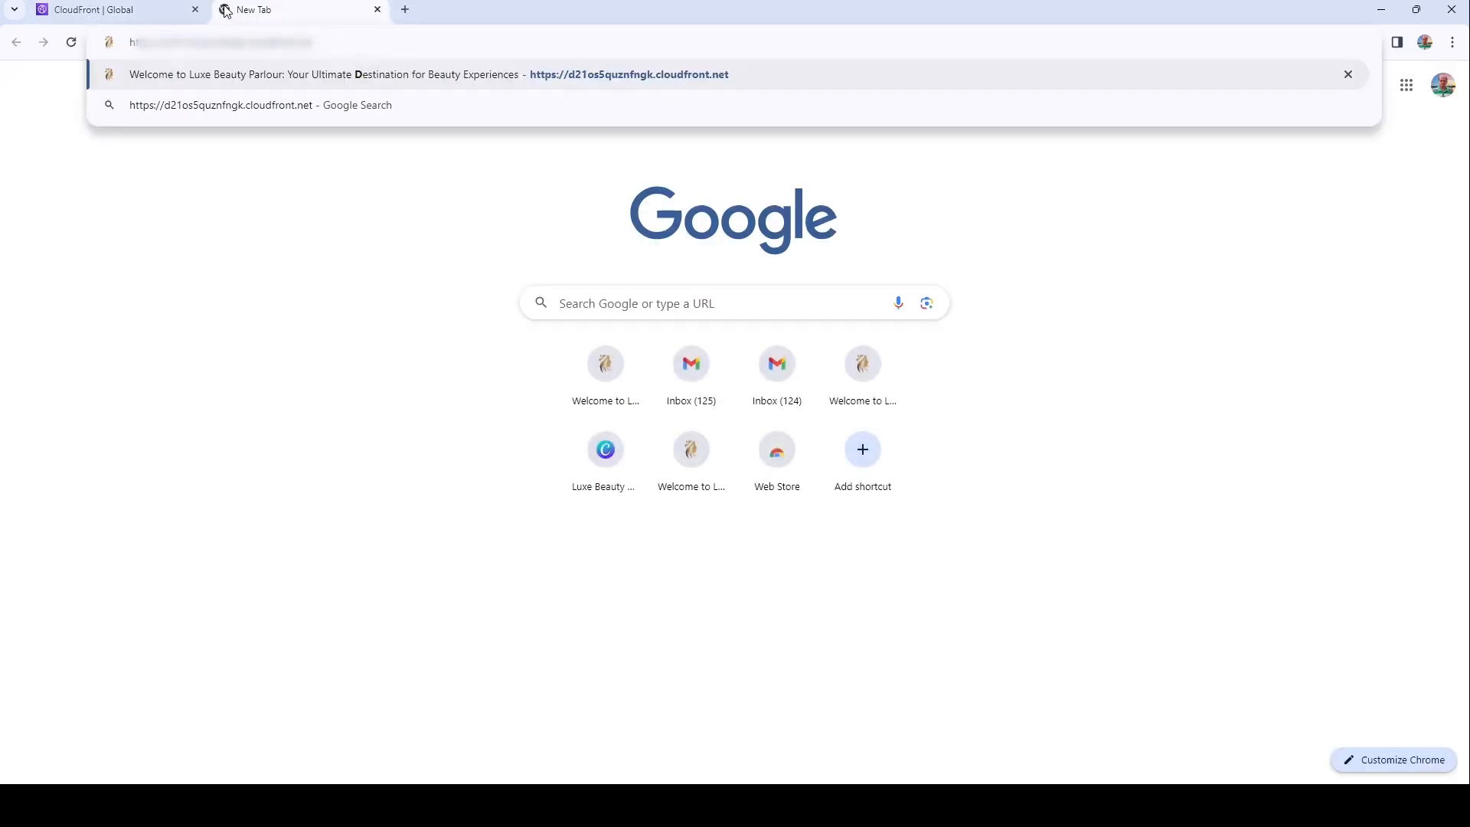
pyautogui.press('Return')
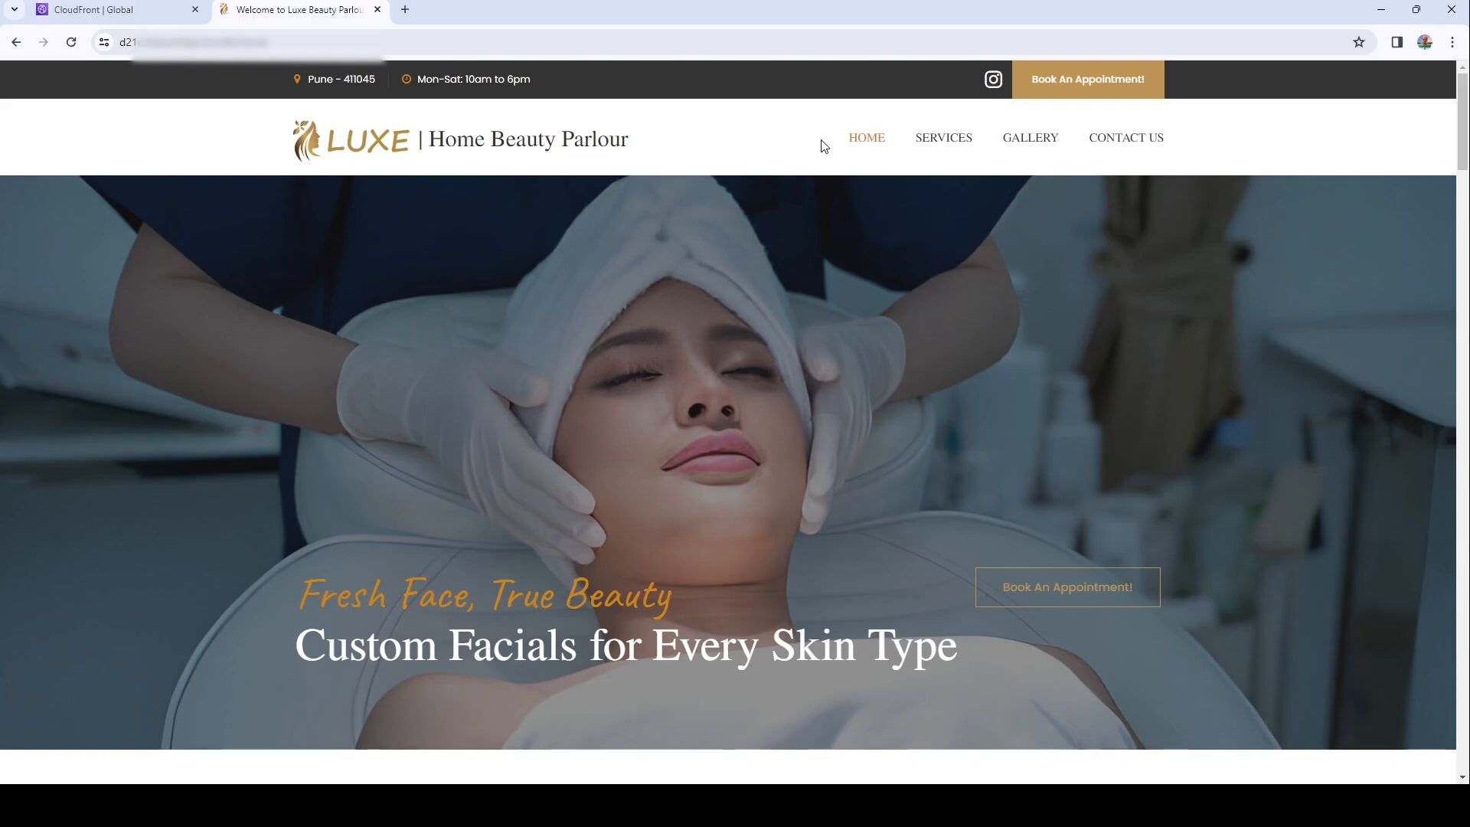
# Step: Check the site's Services, Gallery and Contact Us pages through the CloudFront domain, and close the site
pyautogui.click(935, 143)
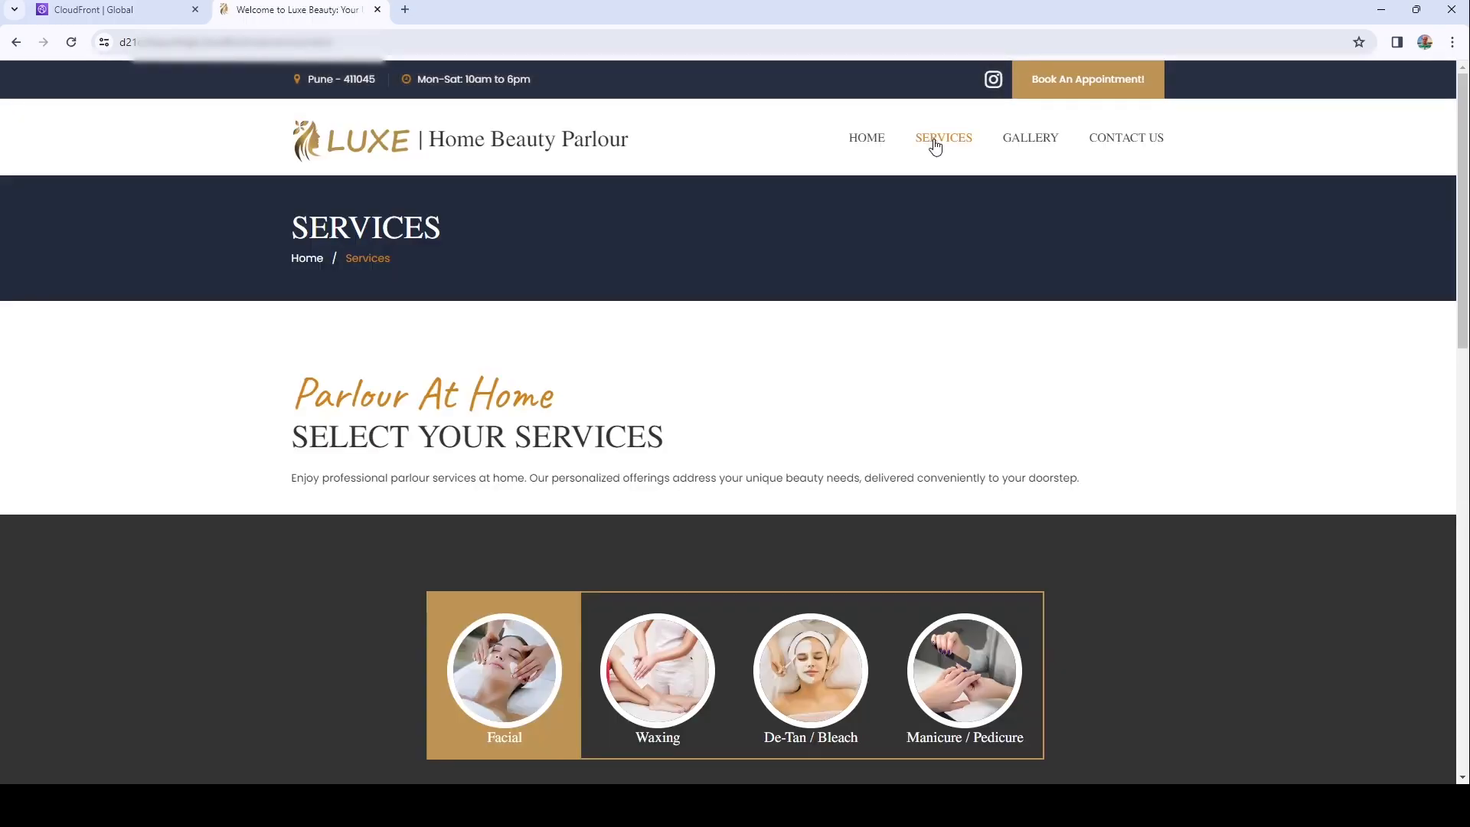
pyautogui.click(1016, 139)
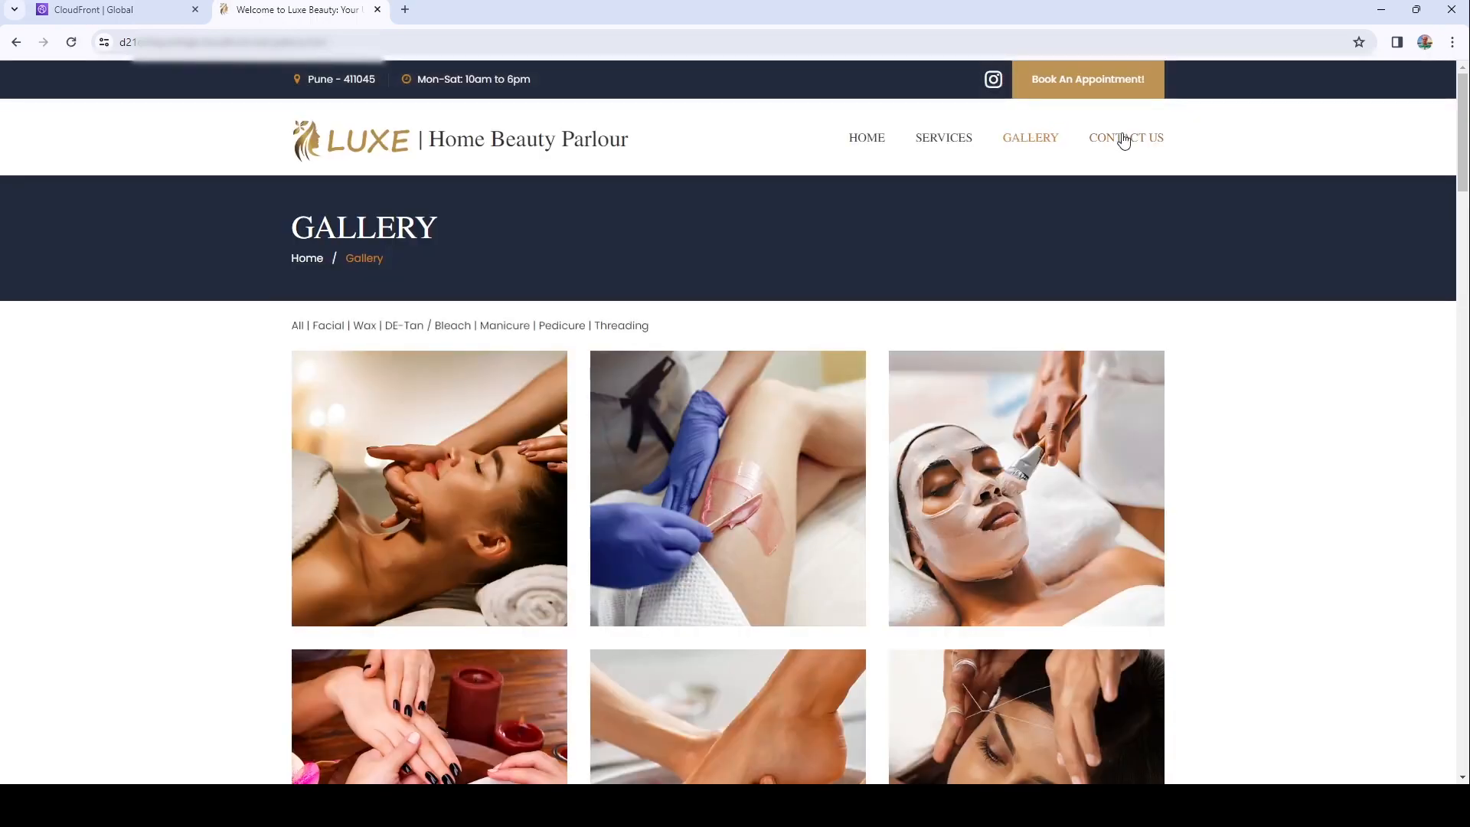
pyautogui.click(1122, 139)
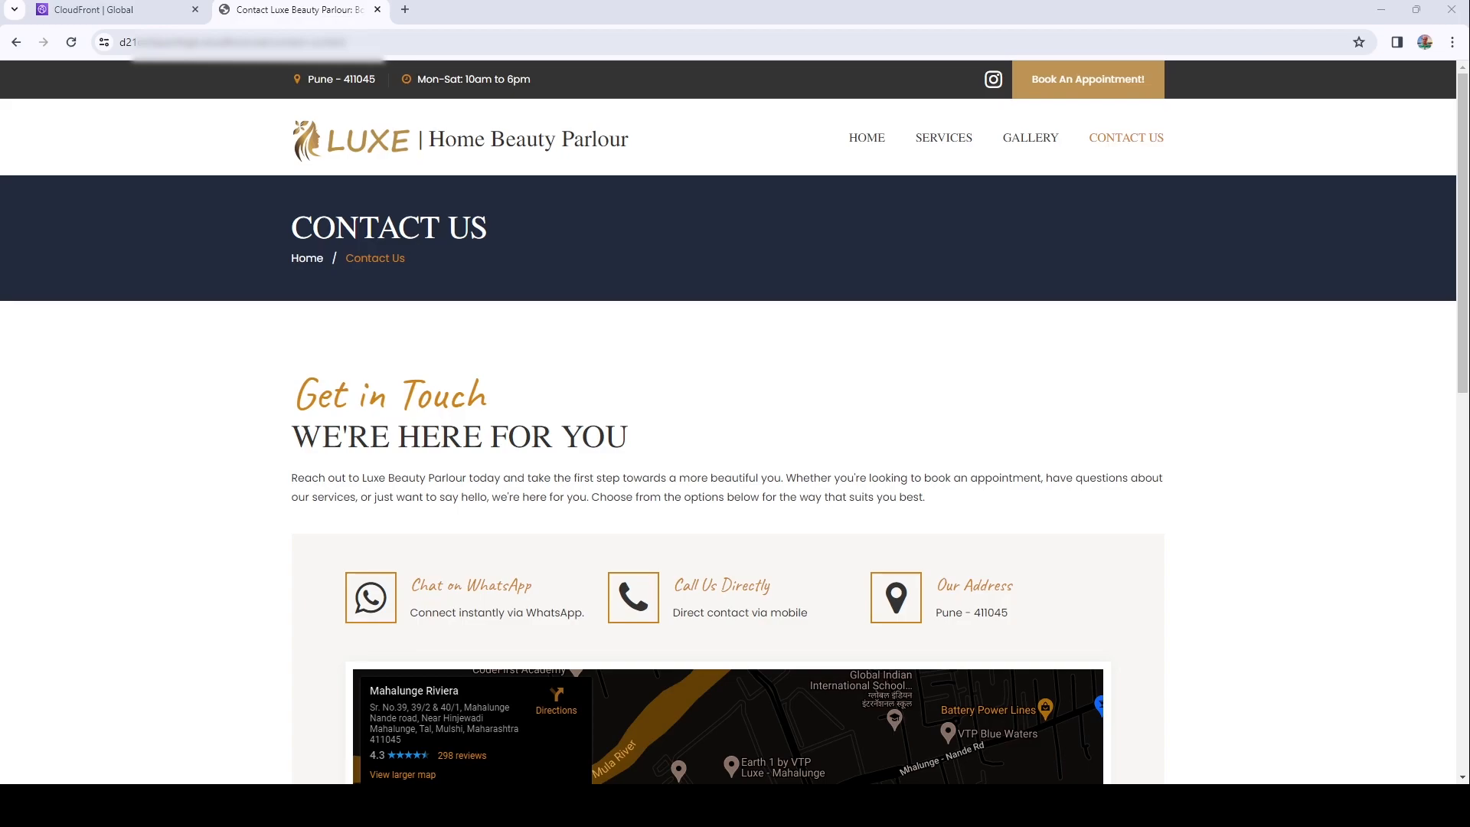
pyautogui.click(377, 10)
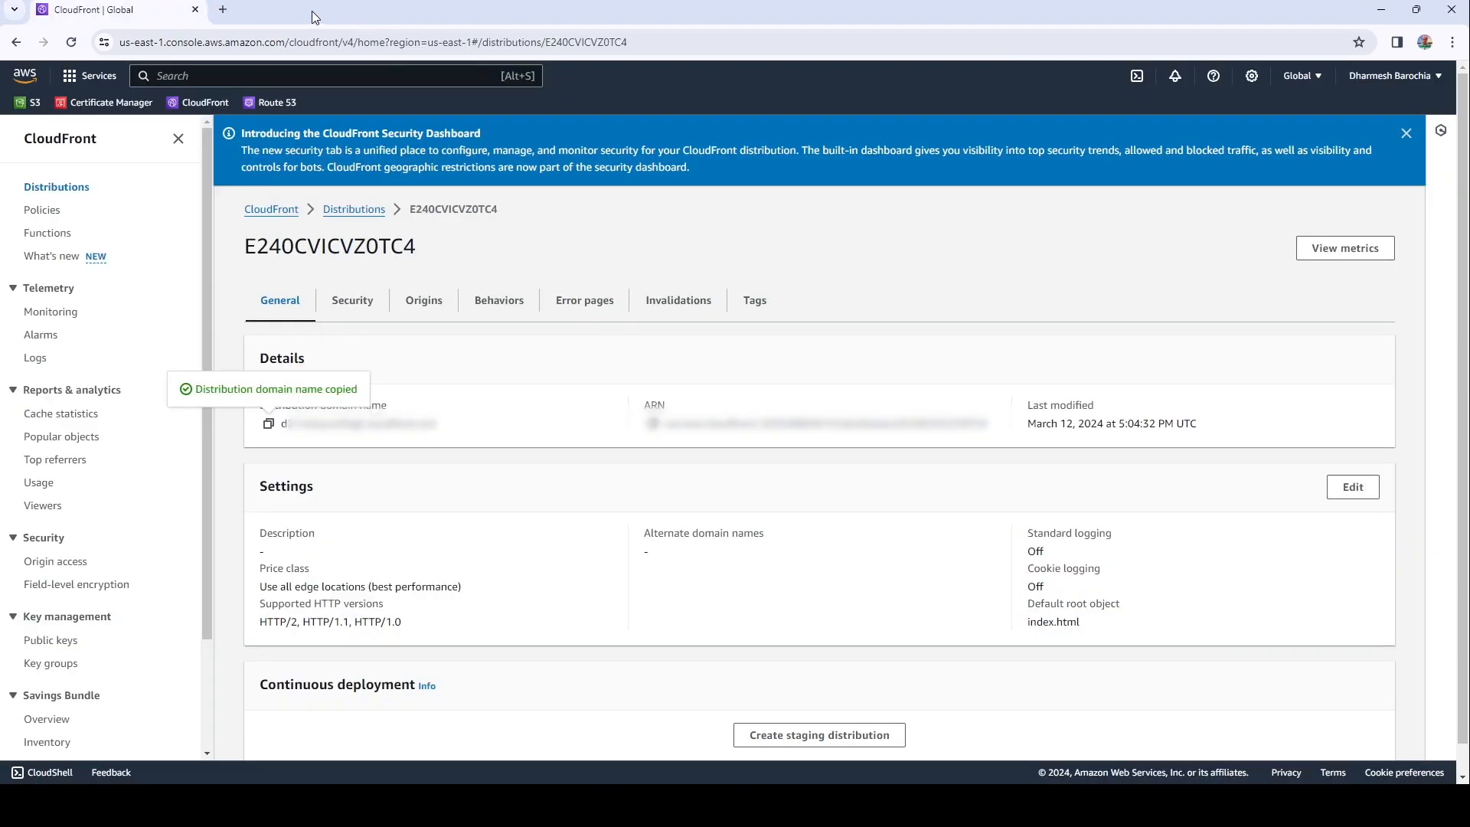
# Step: Start a new public hosted zone in Route 53 with the domain name luxebeautyparlour.com
pyautogui.click(277, 102)
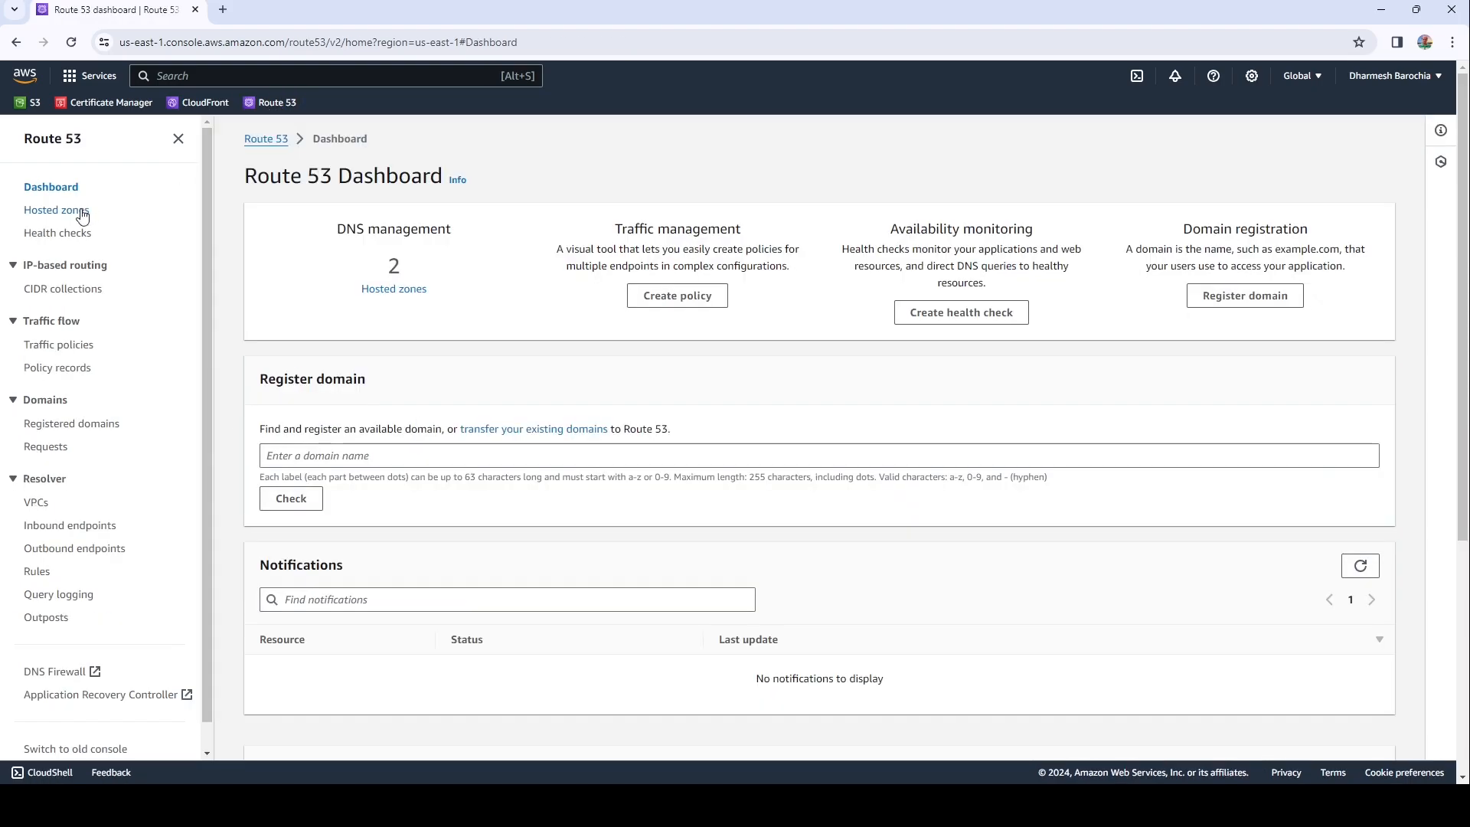
pyautogui.click(83, 214)
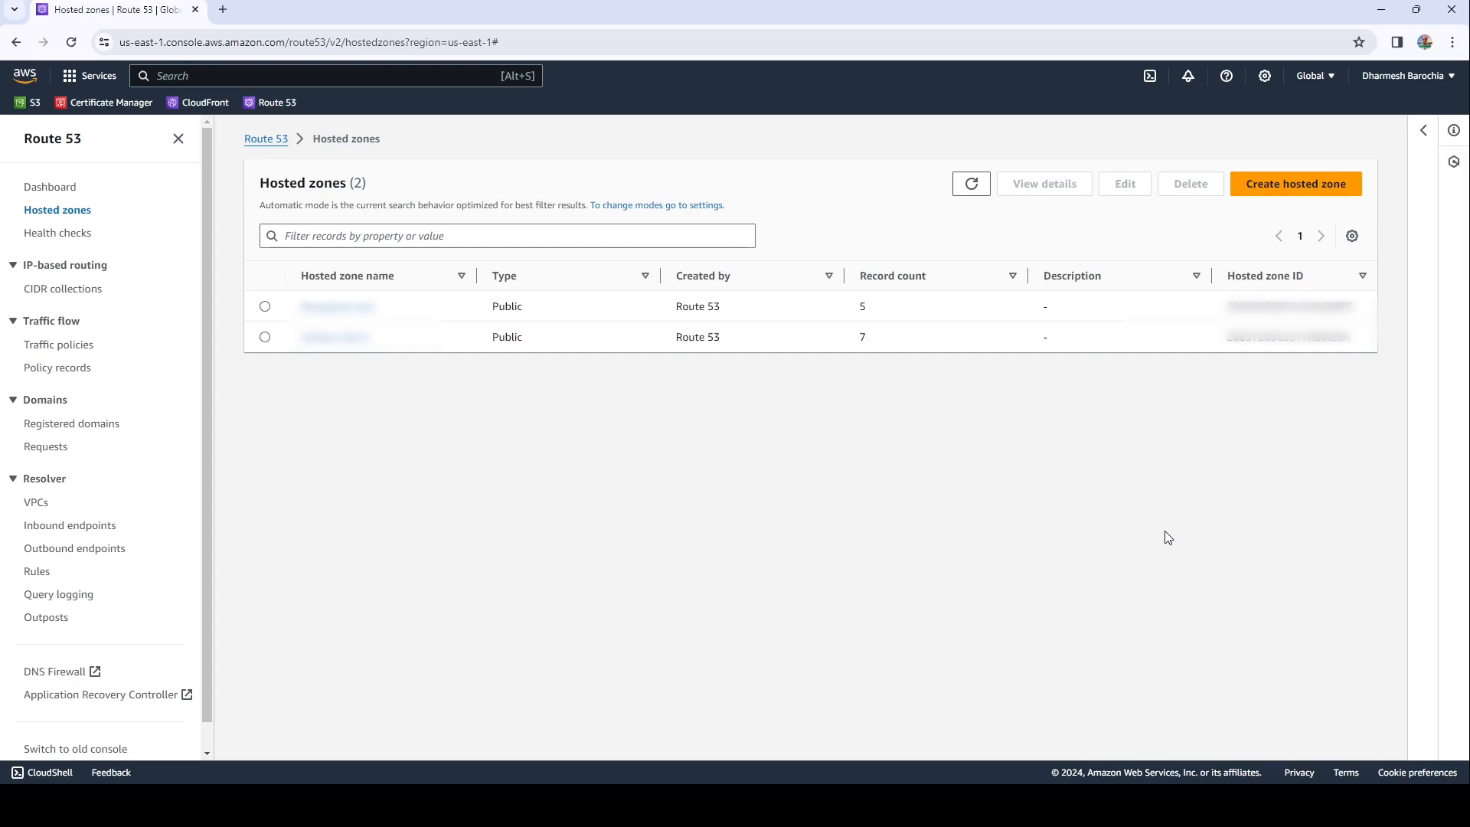
pyautogui.click(1326, 191)
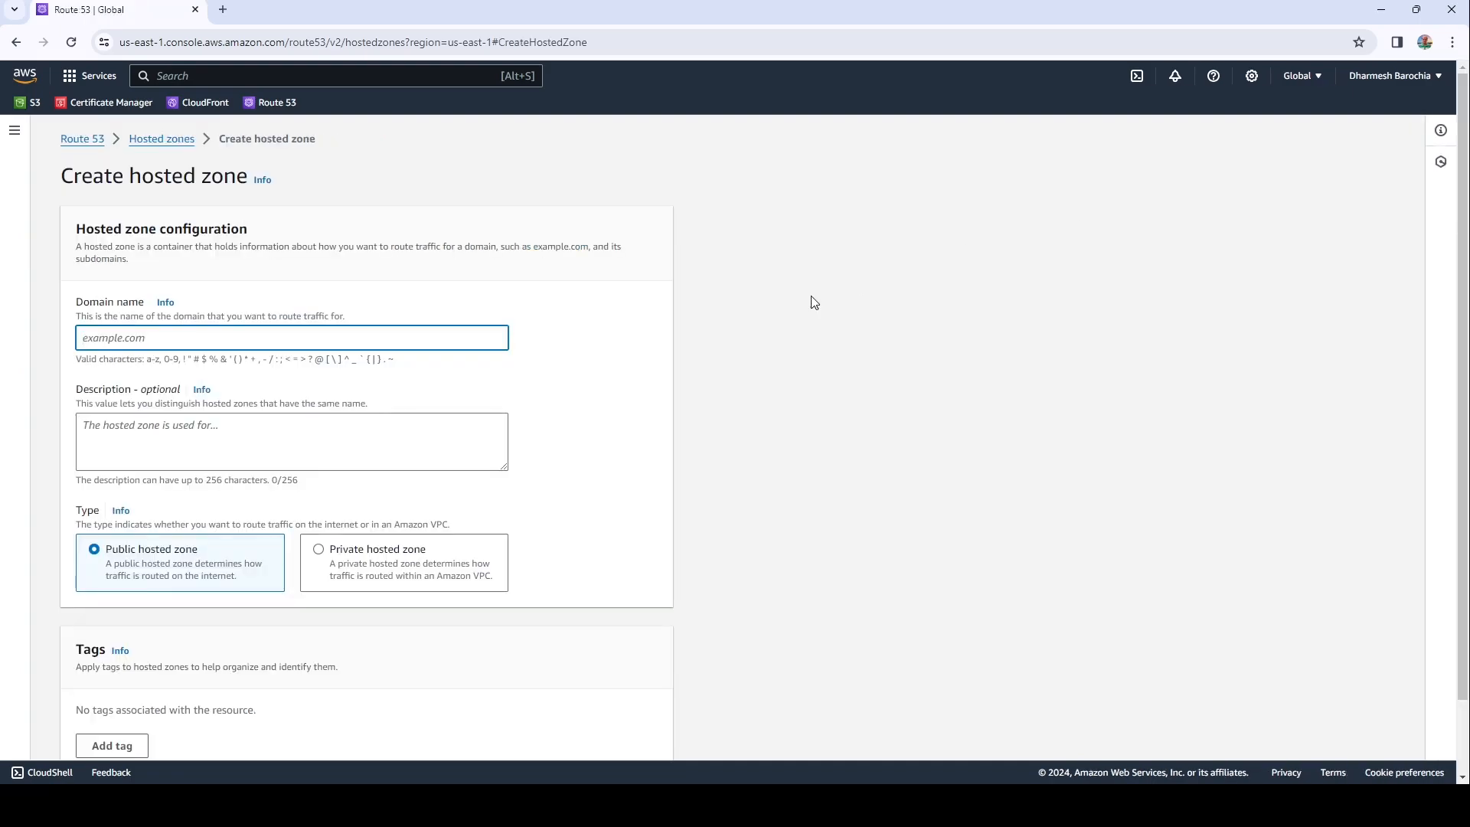
pyautogui.hotkey('ctrl', 'v')
pyautogui.click(627, 518)
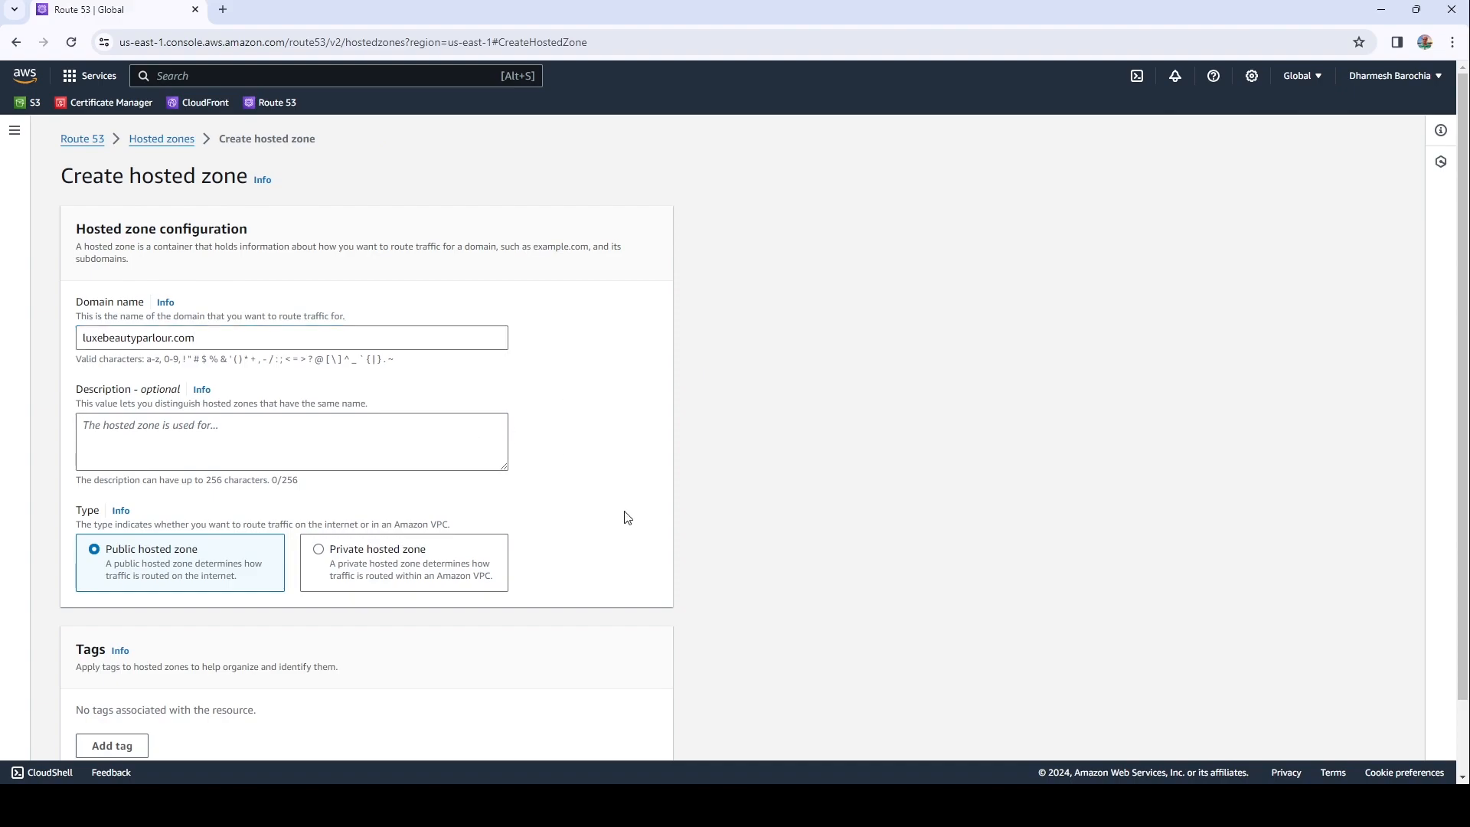
pyautogui.scroll(-2, 627, 518)
pyautogui.click(112, 663)
pyautogui.write('A')
pyautogui.click(149, 723)
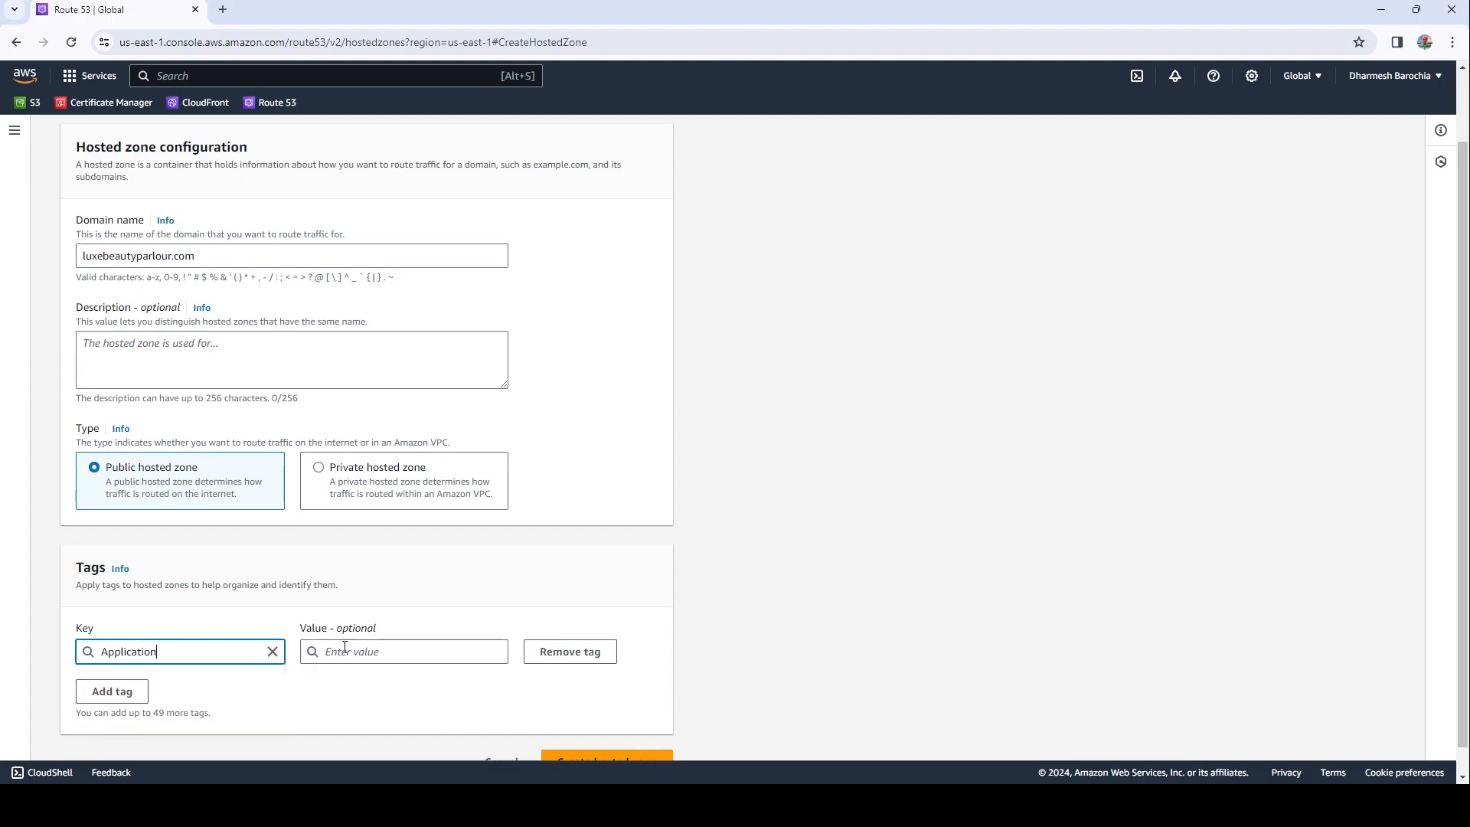
pyautogui.click(408, 657)
pyautogui.hotkey('ctrl', 'v')
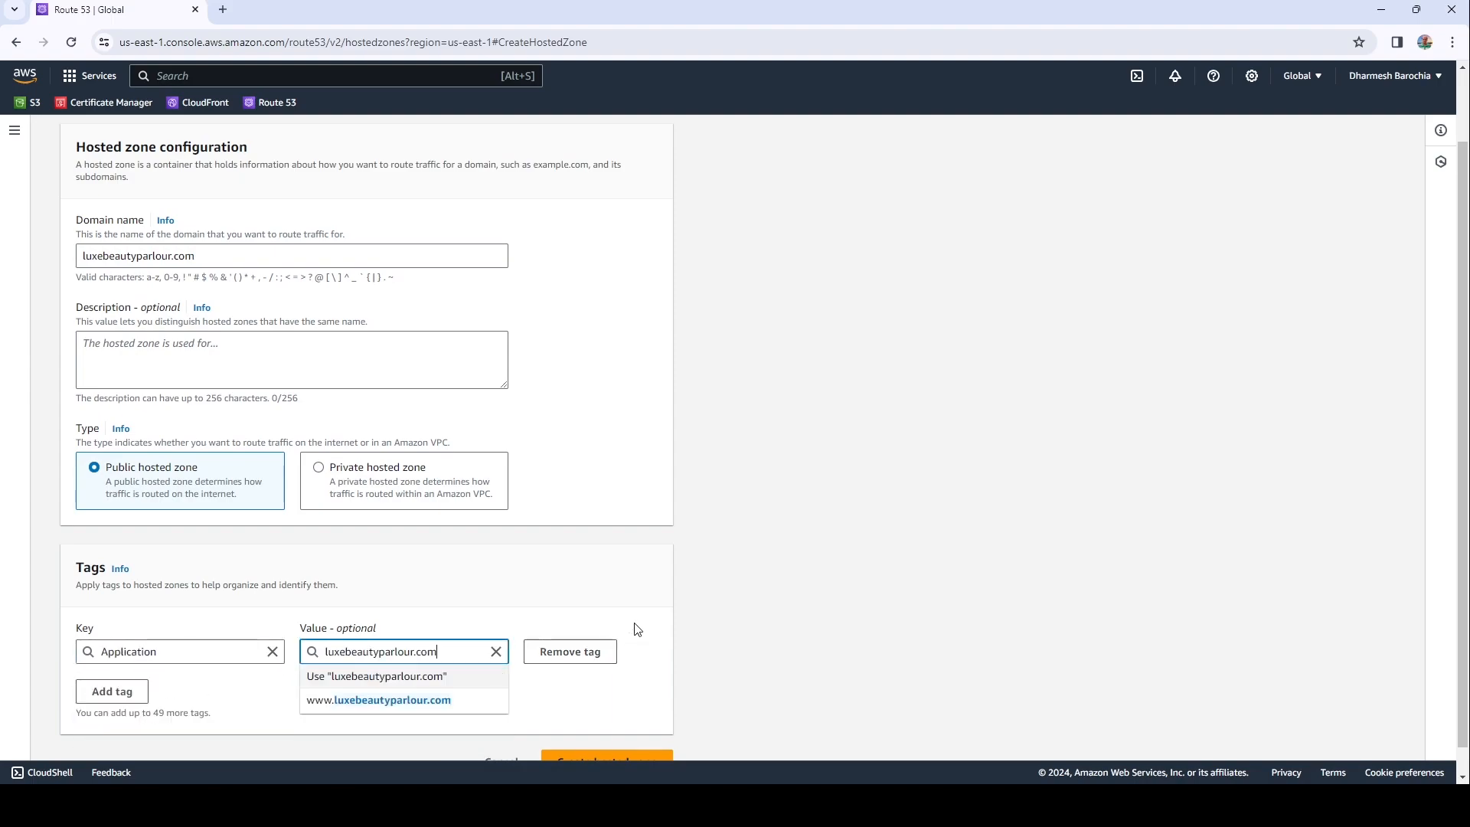
pyautogui.click(444, 700)
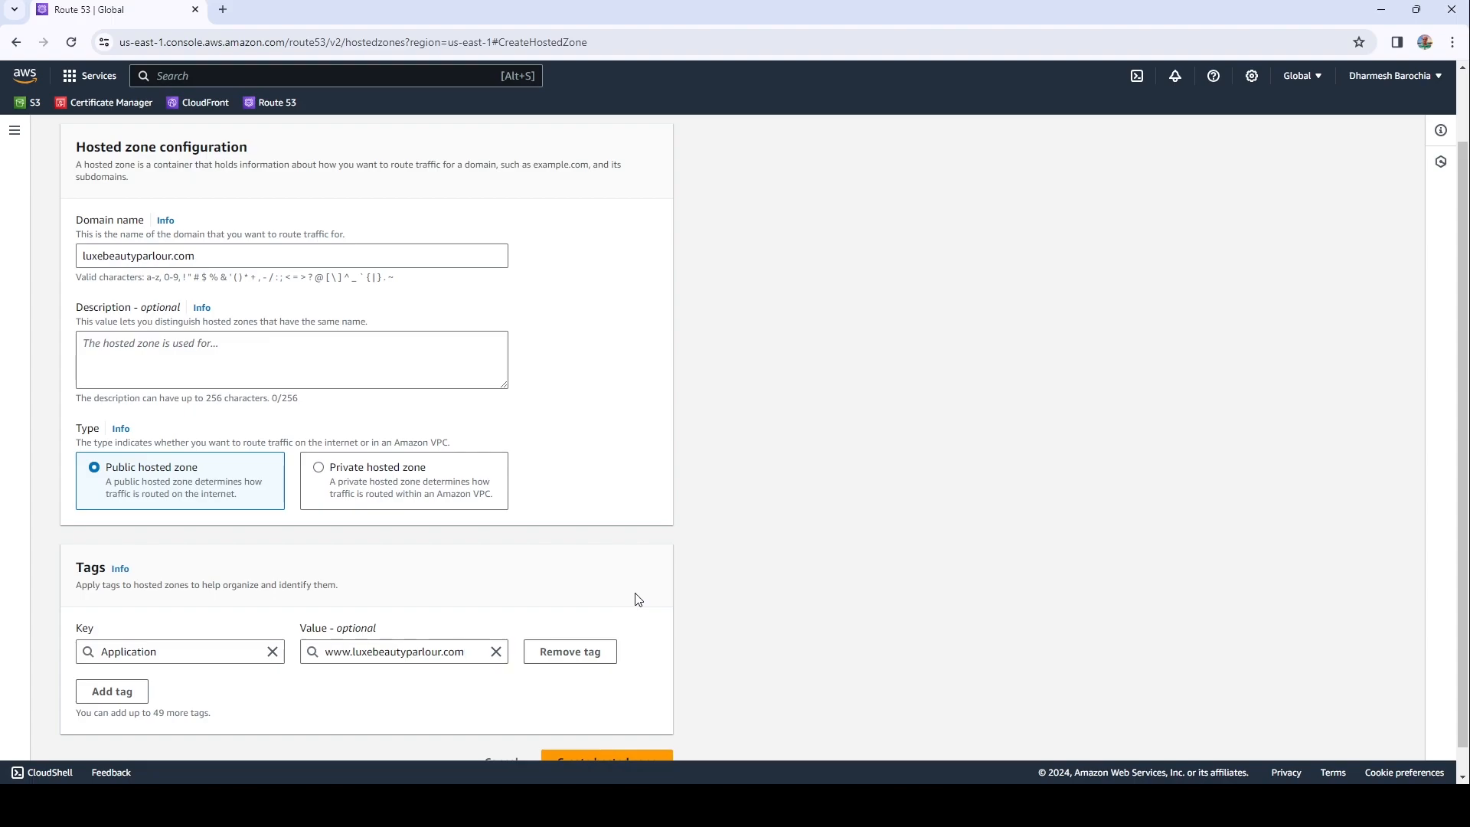
pyautogui.scroll(-1, 638, 599)
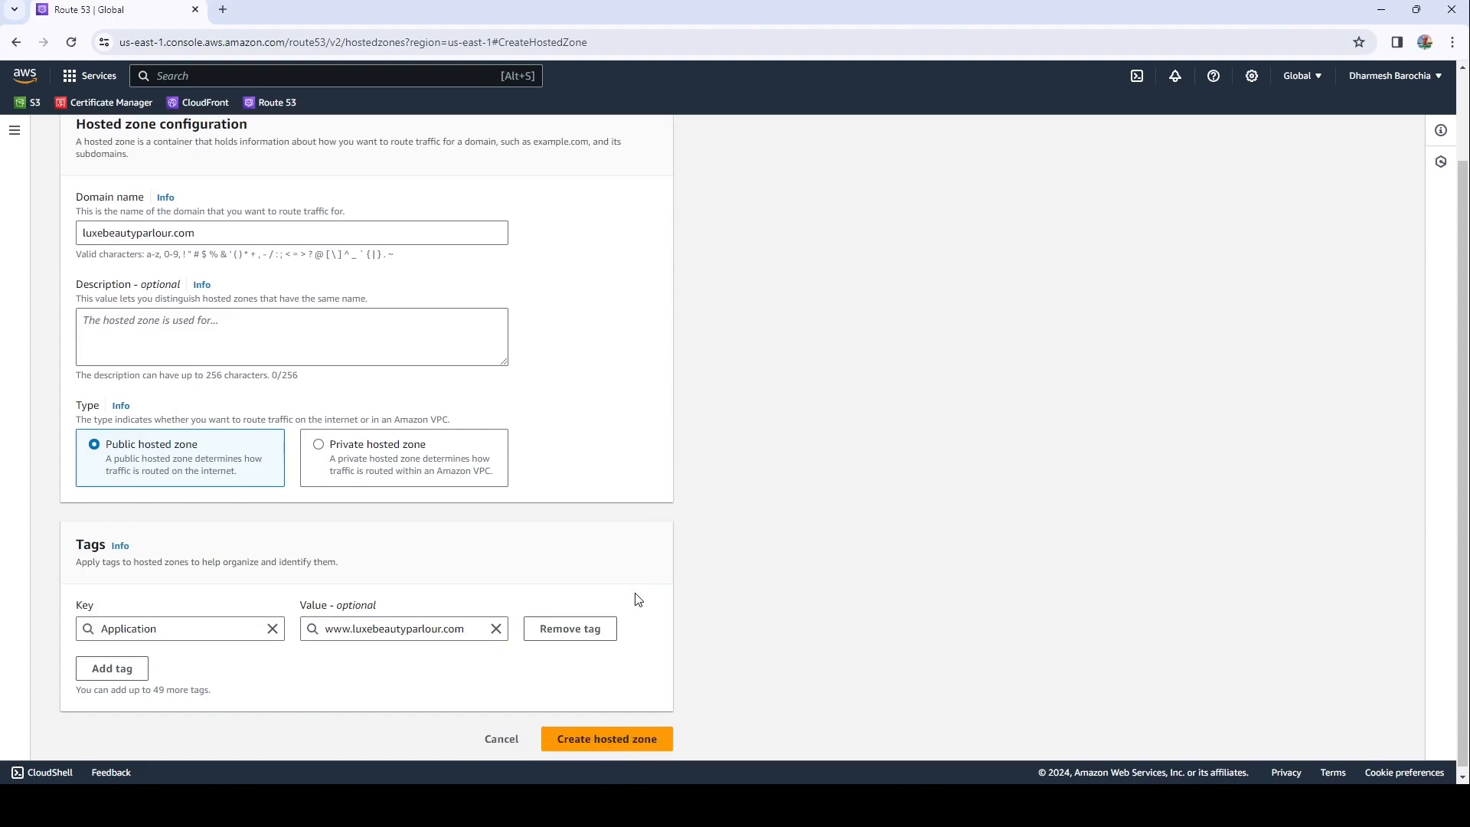
pyautogui.click(603, 741)
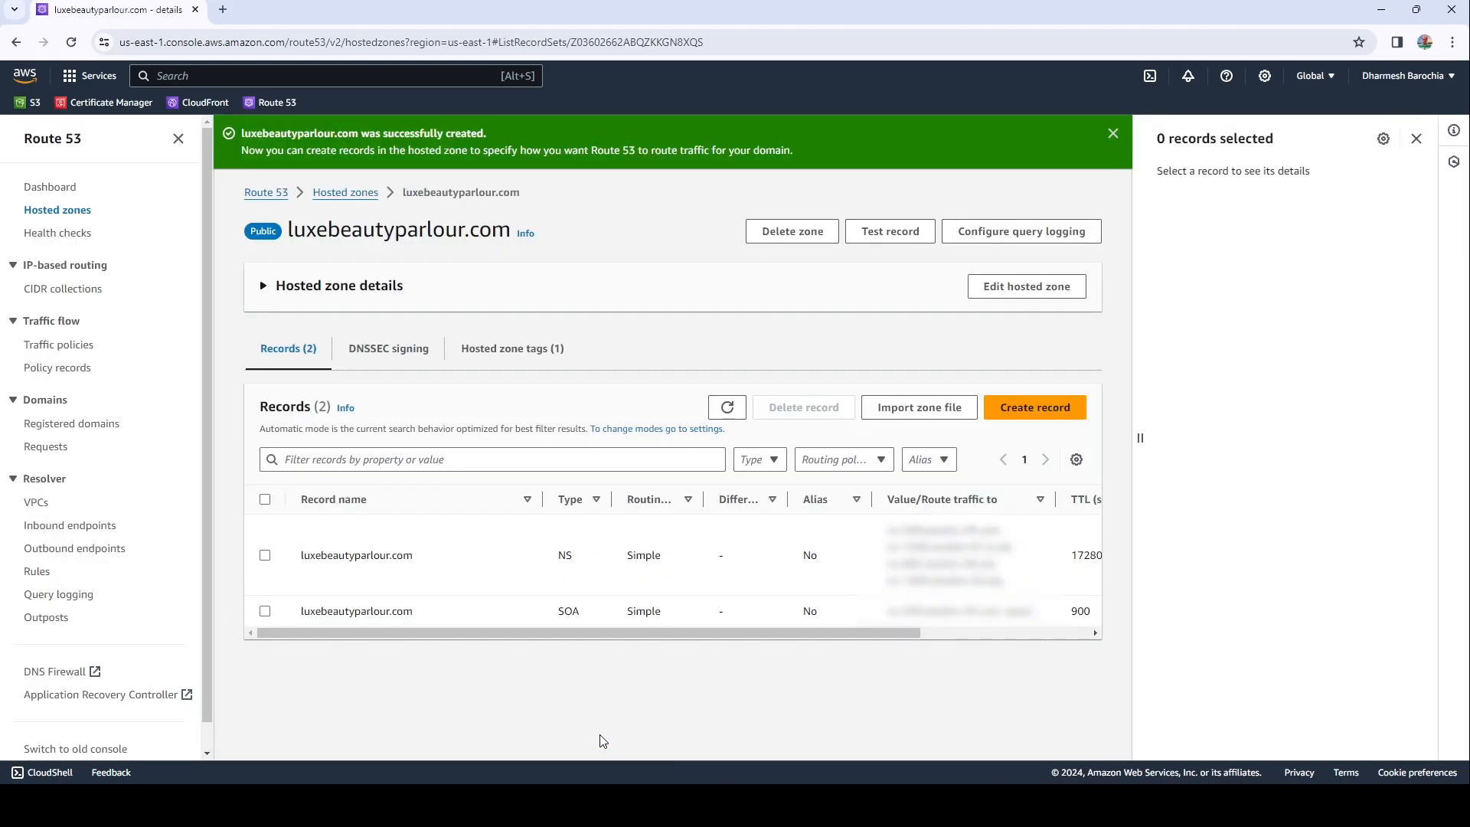
# Step: Switch to GoDaddy, open the nameserver settings of luxebeautyparlour.com and choose to use your own nameservers
pyautogui.moveTo(888, 534); pyautogui.dragTo(1096, 617)
pyautogui.click(1101, 687)
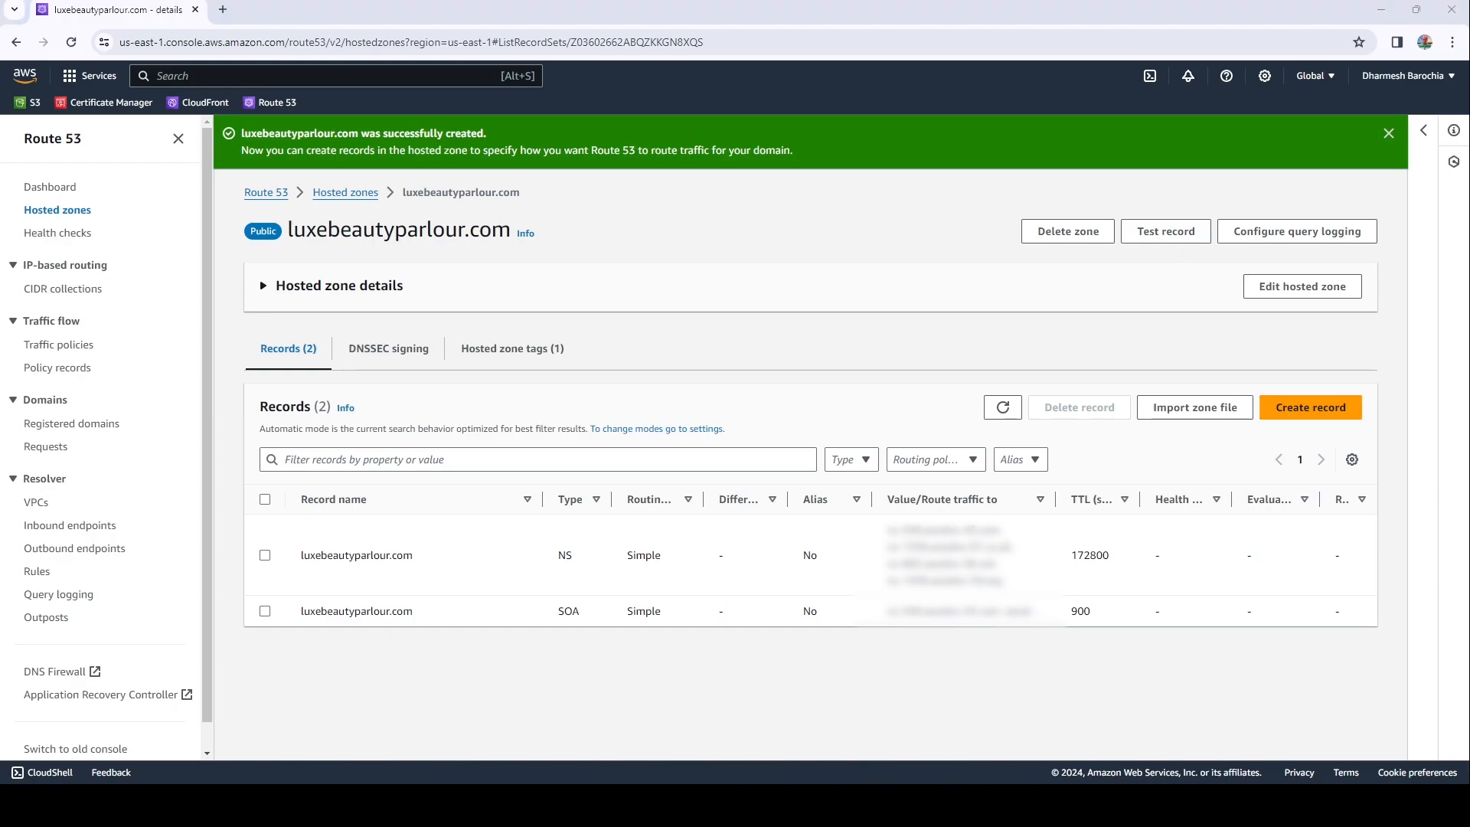
pyautogui.hotkey('ctrl', 't')
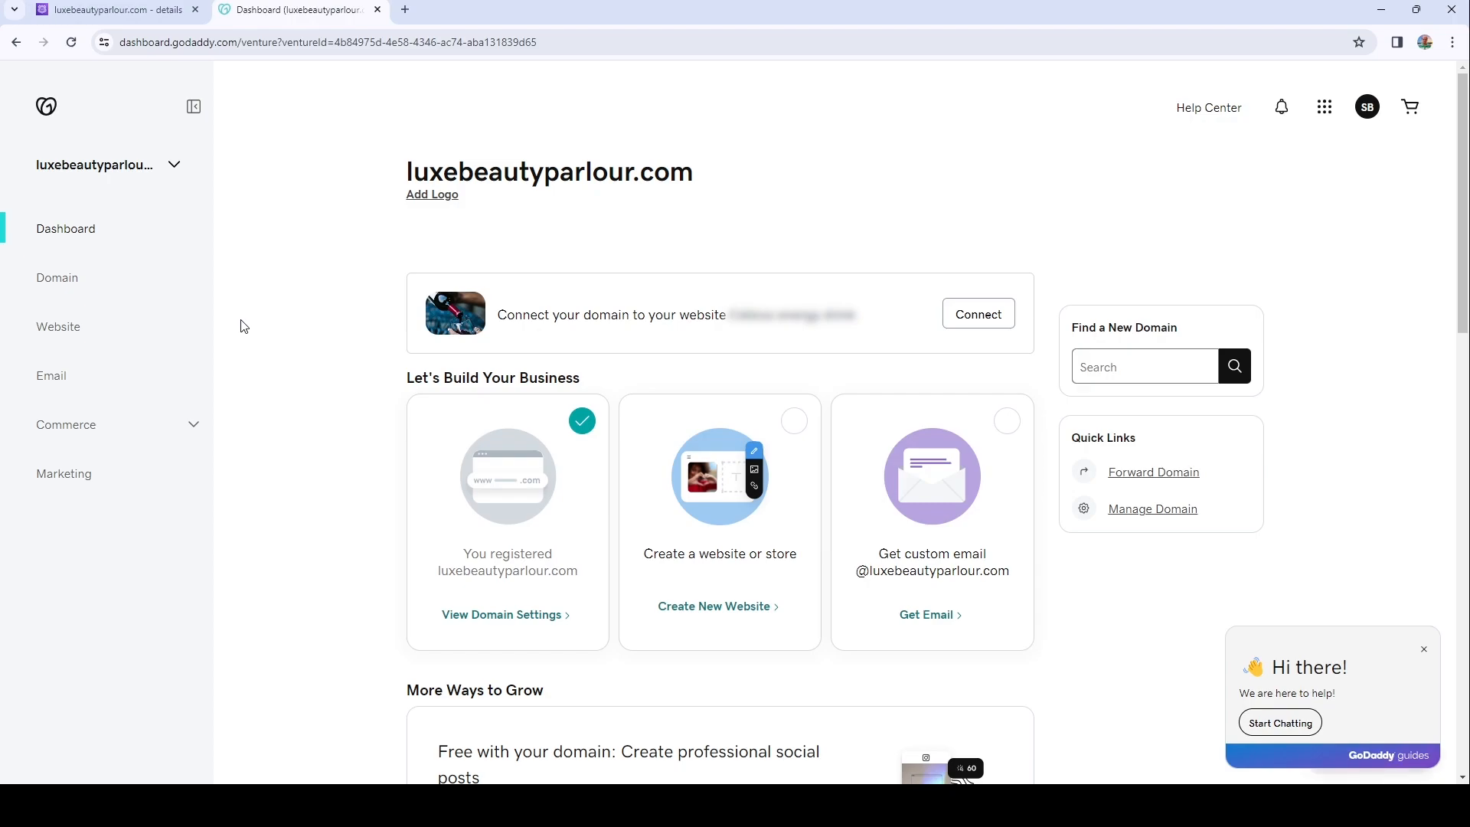
pyautogui.click(75, 277)
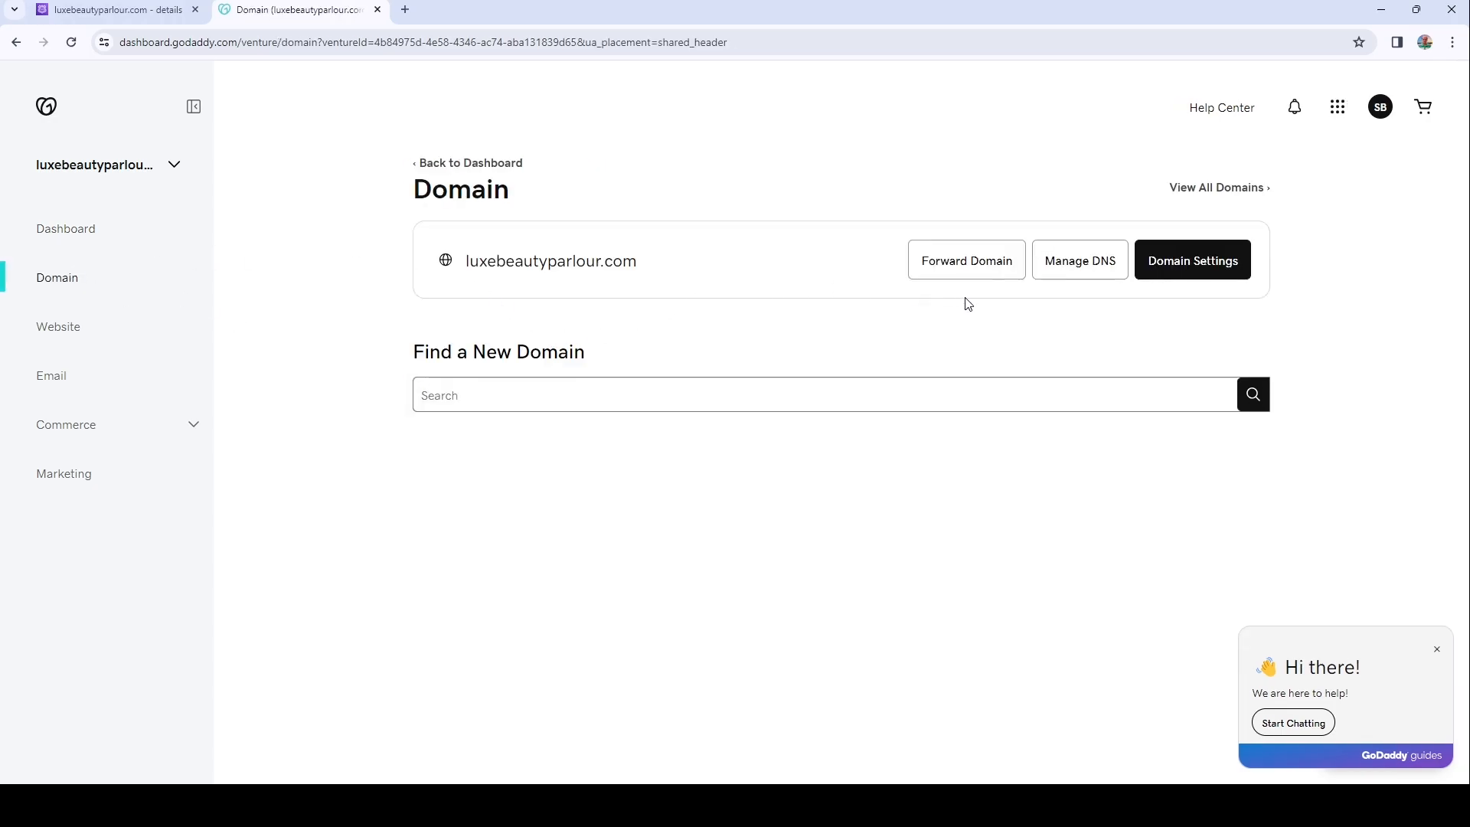
pyautogui.click(1067, 263)
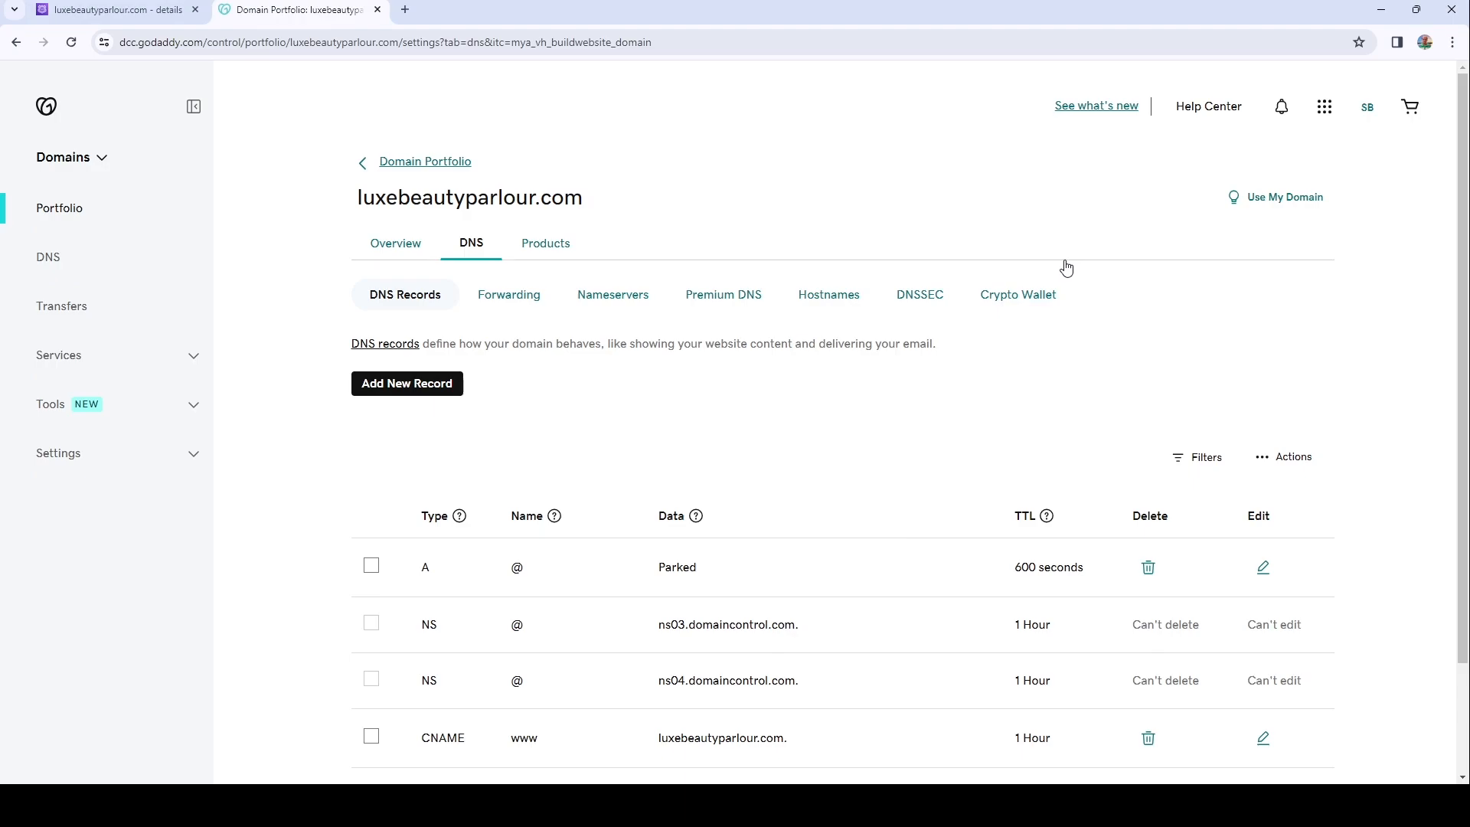
pyautogui.click(631, 298)
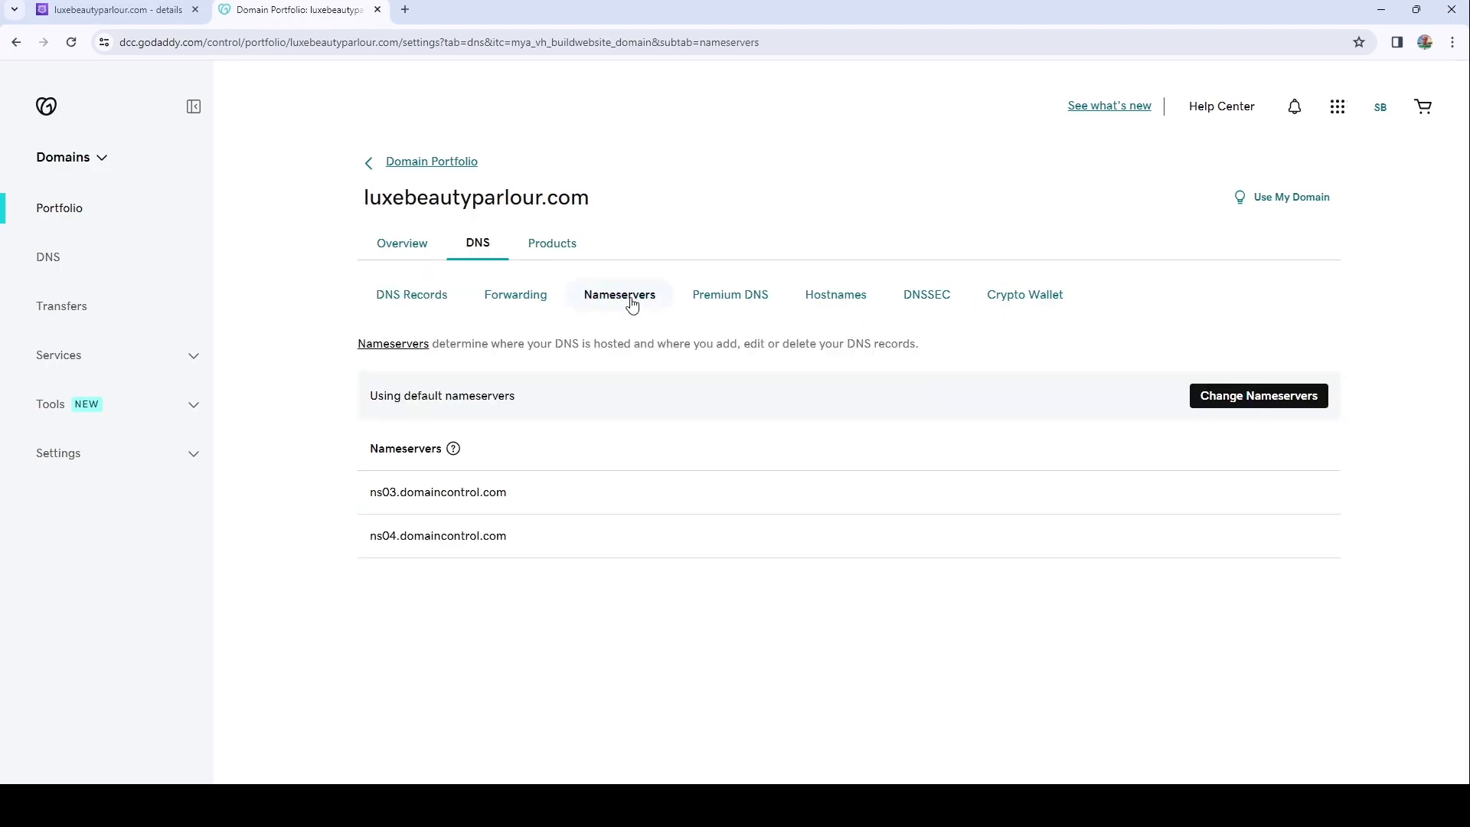
pyautogui.click(1219, 393)
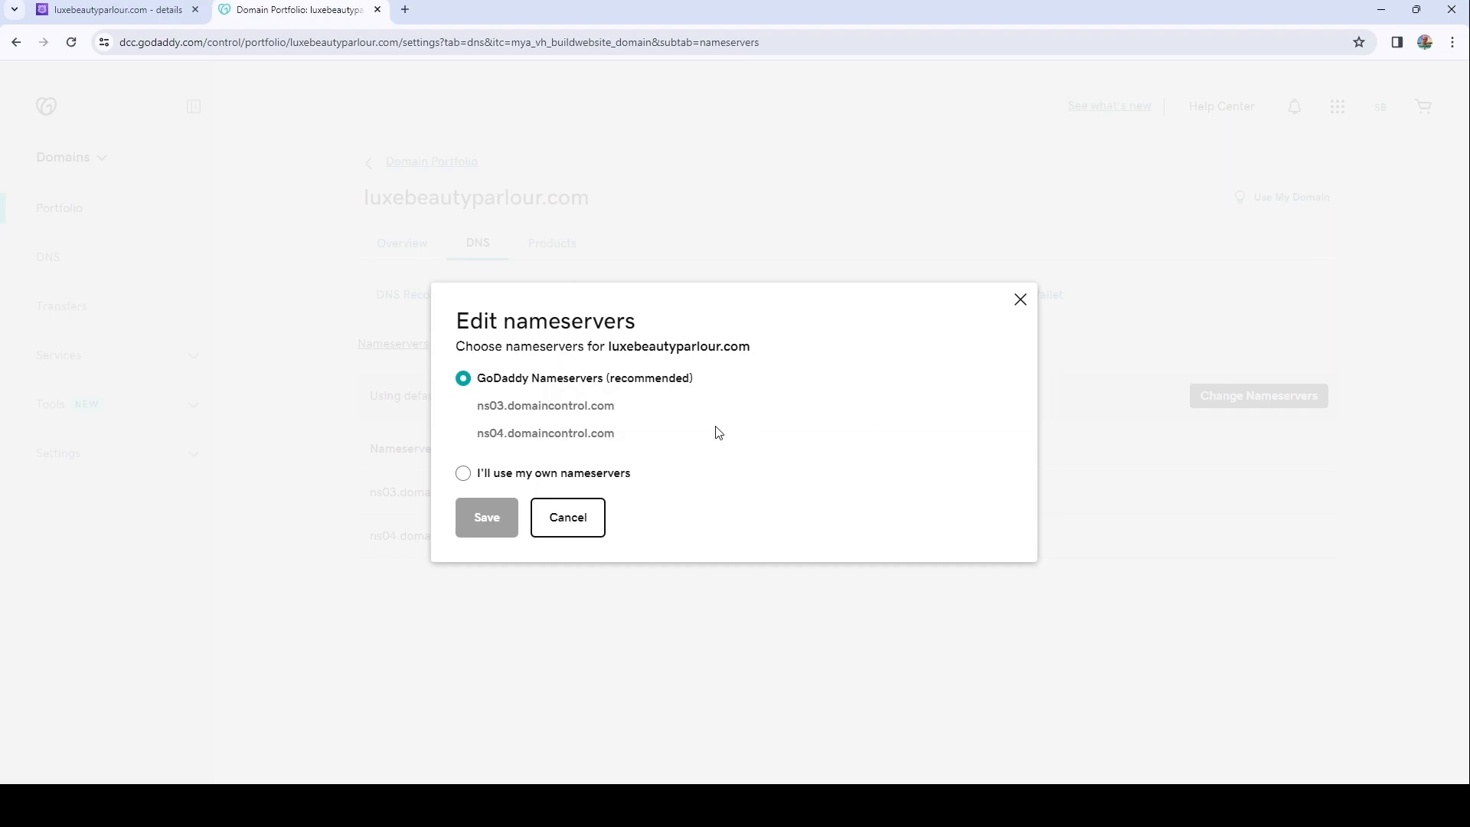
pyautogui.click(613, 475)
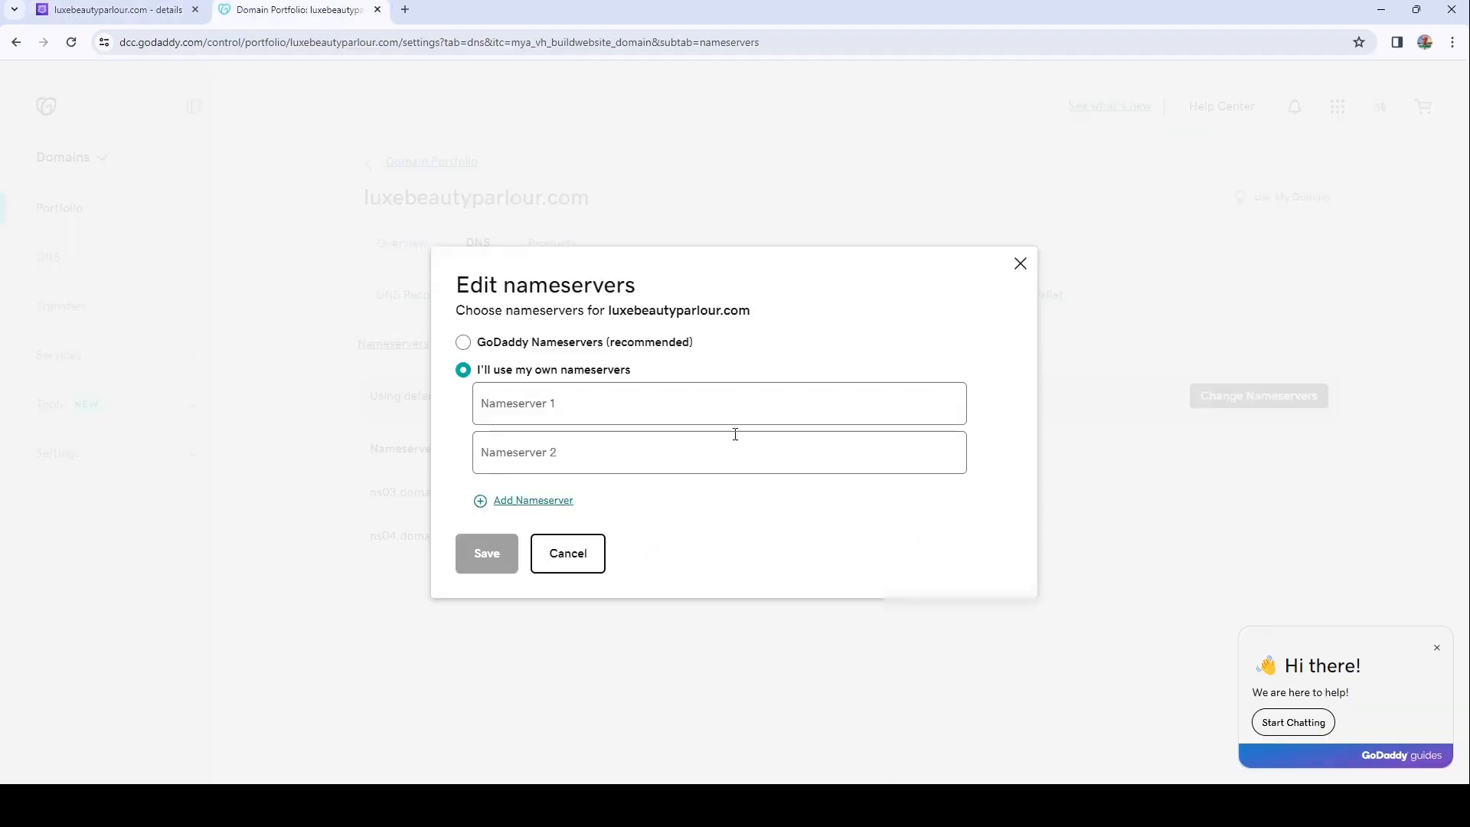
# Step: Enter the hosted zone's four Route 53 nameservers for luxebeautyparlour.com, save and consent to the change, and return to the AWS console
pyautogui.click(704, 400)
pyautogui.hotkey('ctrl', 'v')
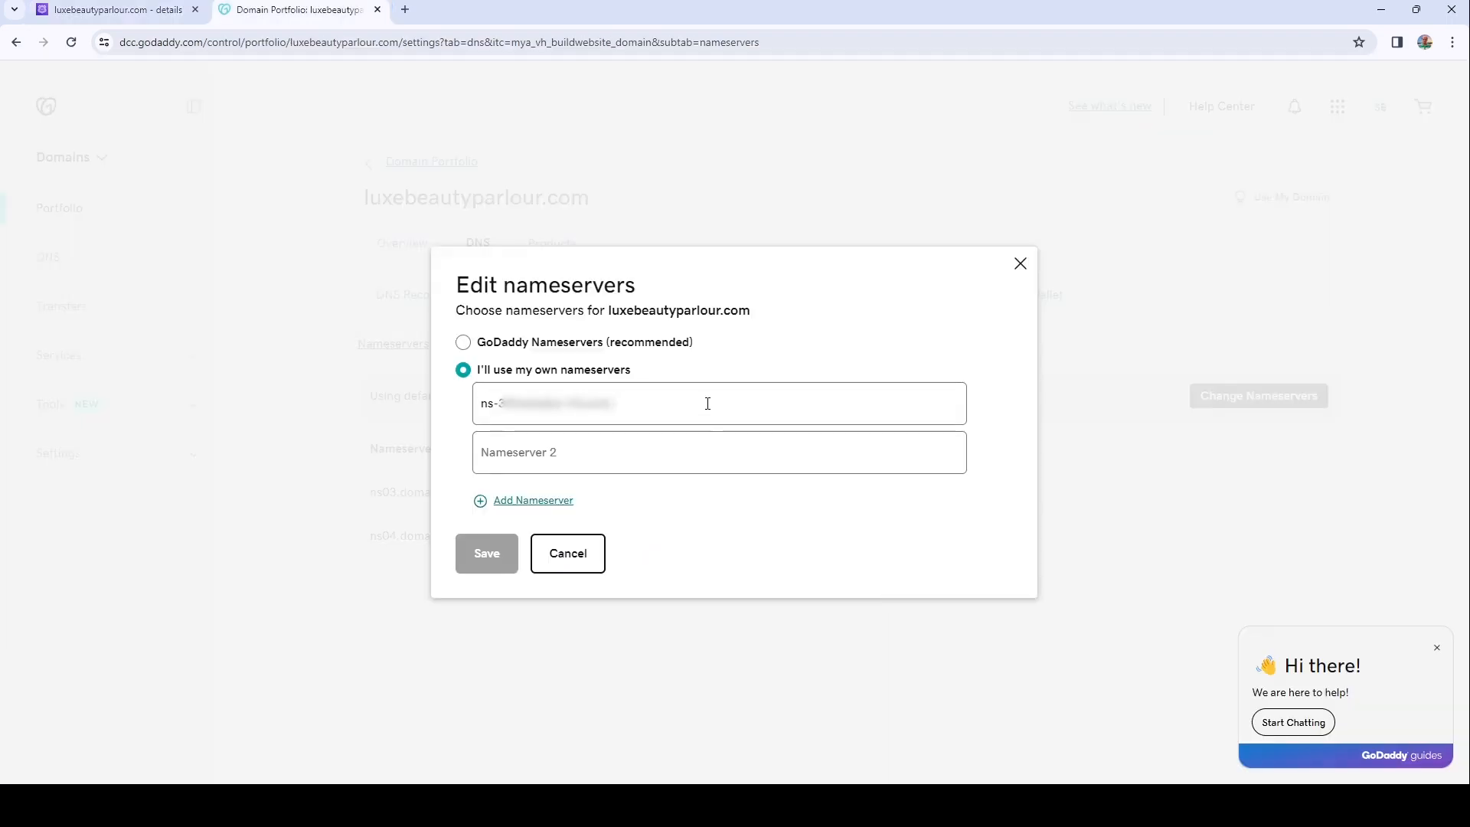
pyautogui.hotkey('ctrl', 'v')
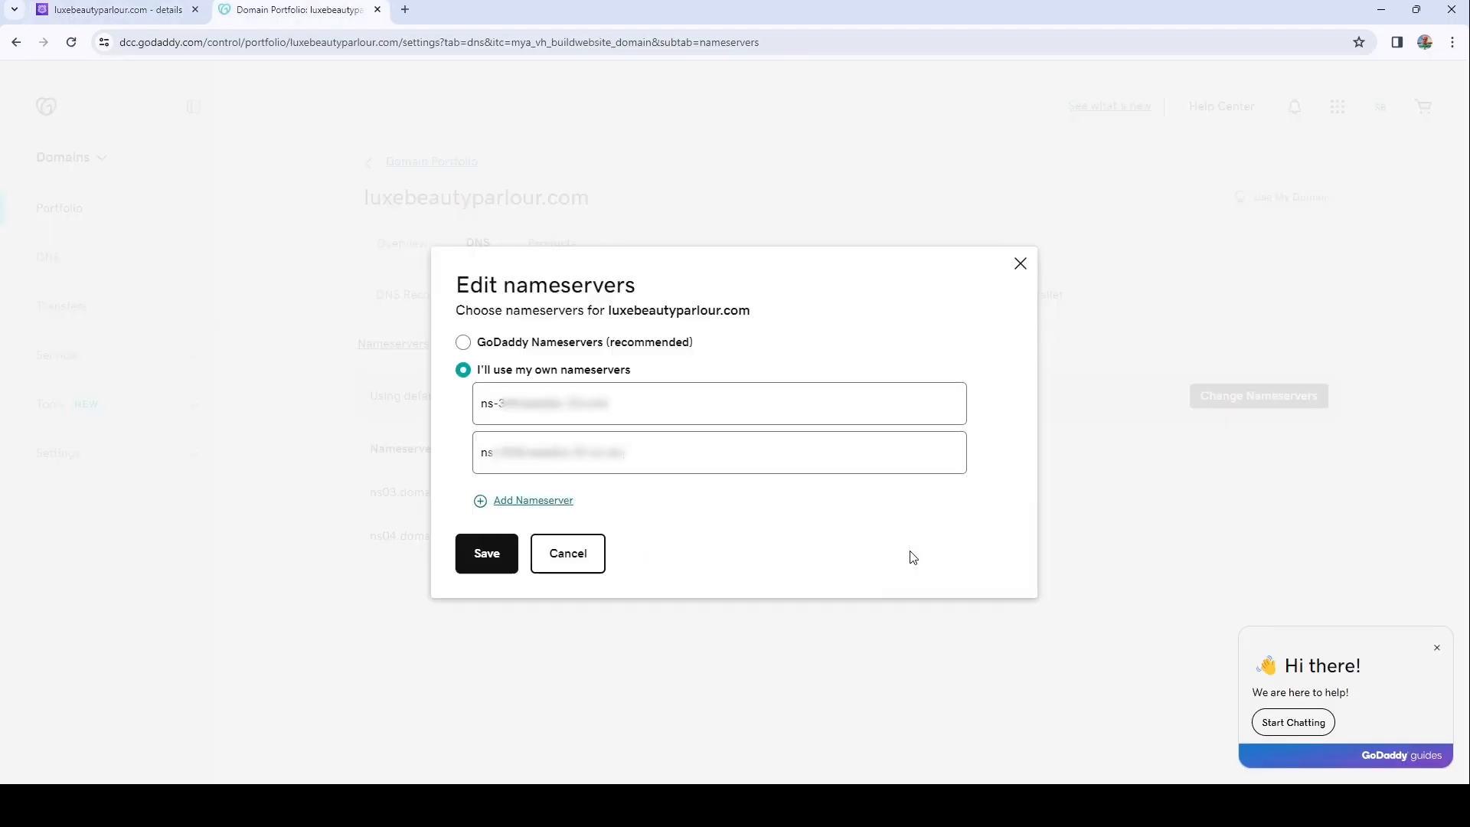
pyautogui.click(545, 499)
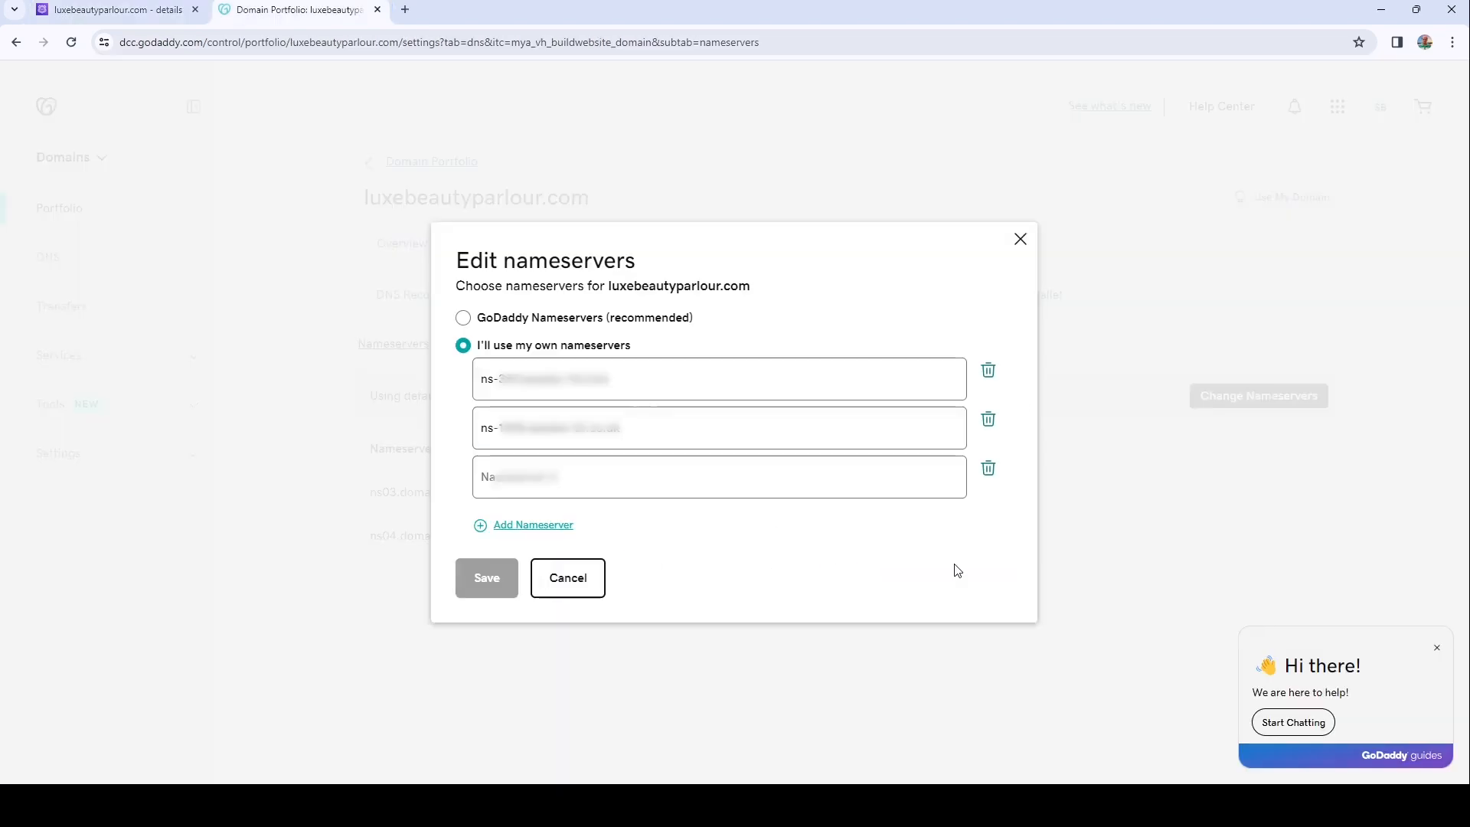
pyautogui.click(824, 485)
pyautogui.hotkey('ctrl', 'v')
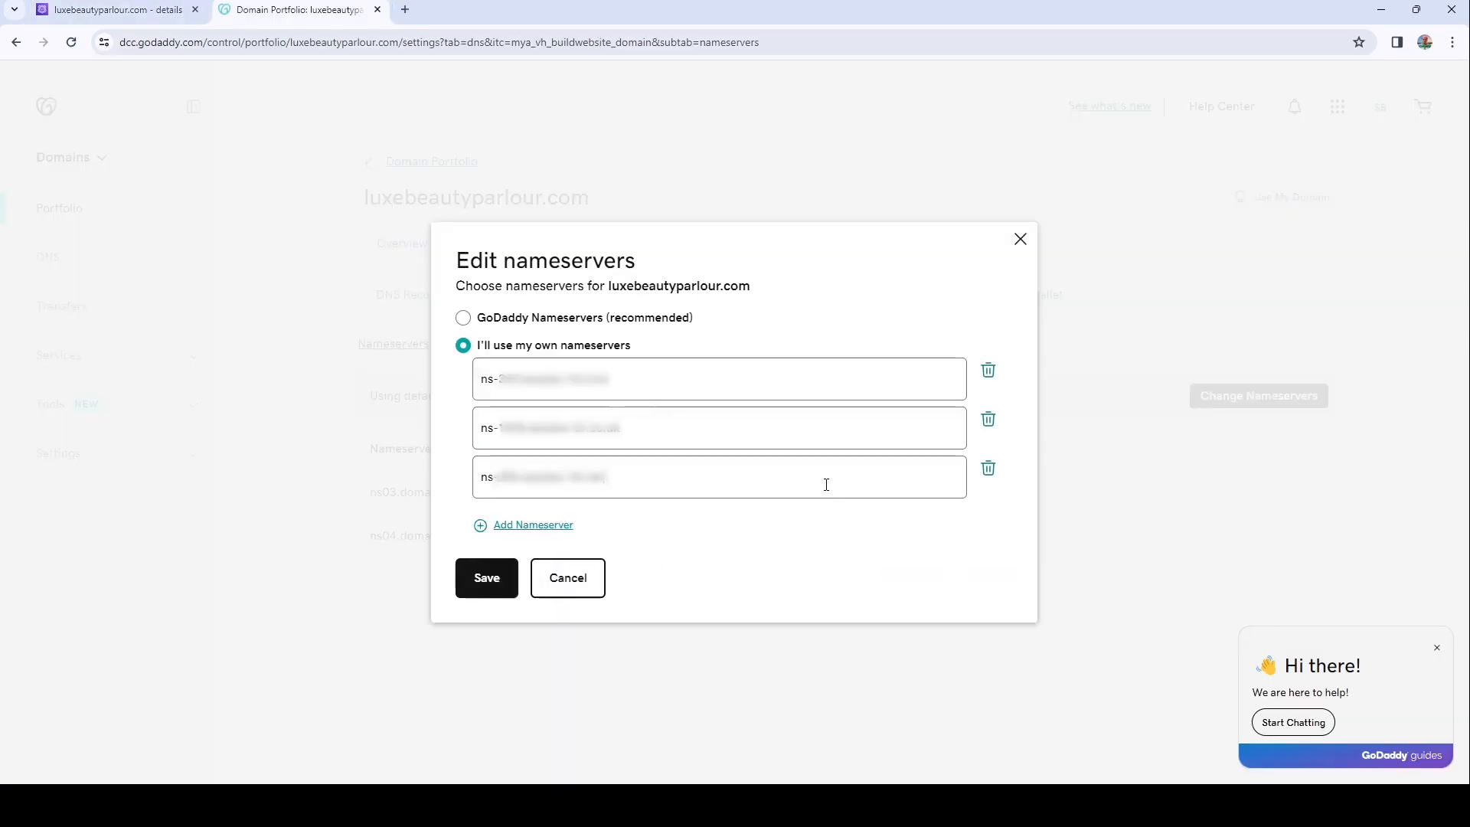
pyautogui.click(541, 525)
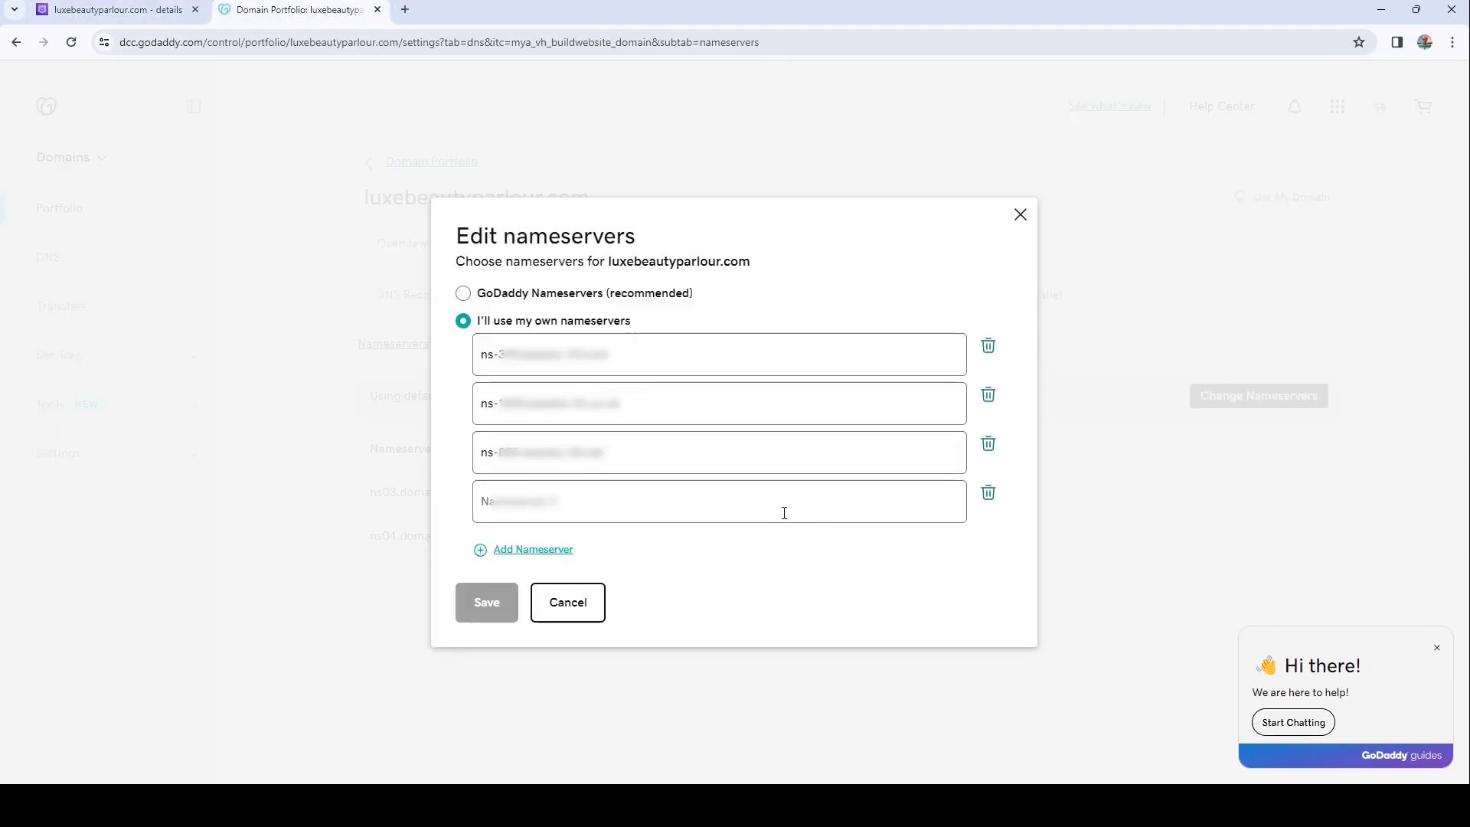
pyautogui.hotkey('ctrl', 'v')
pyautogui.click(505, 605)
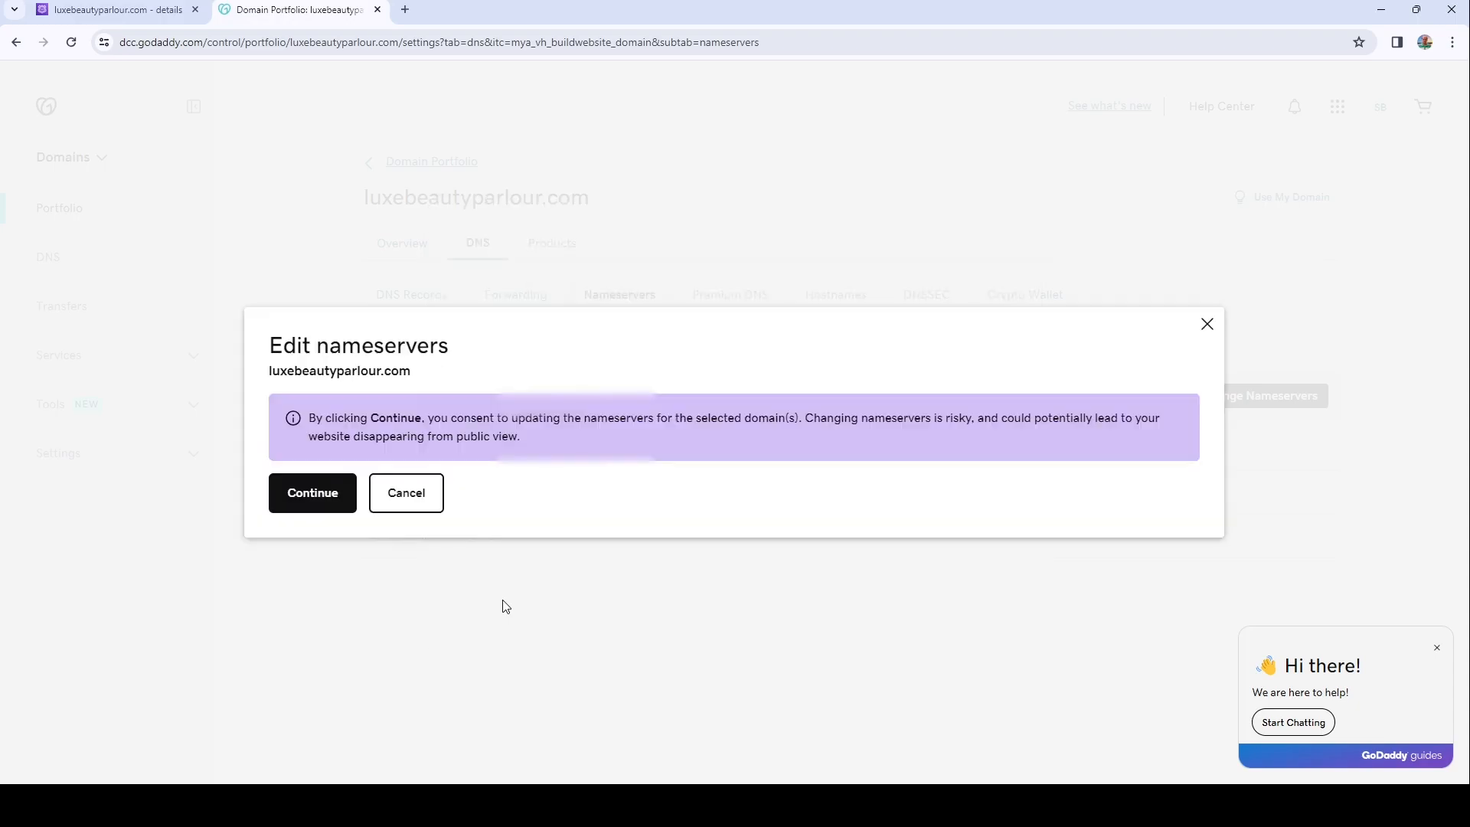
pyautogui.click(322, 501)
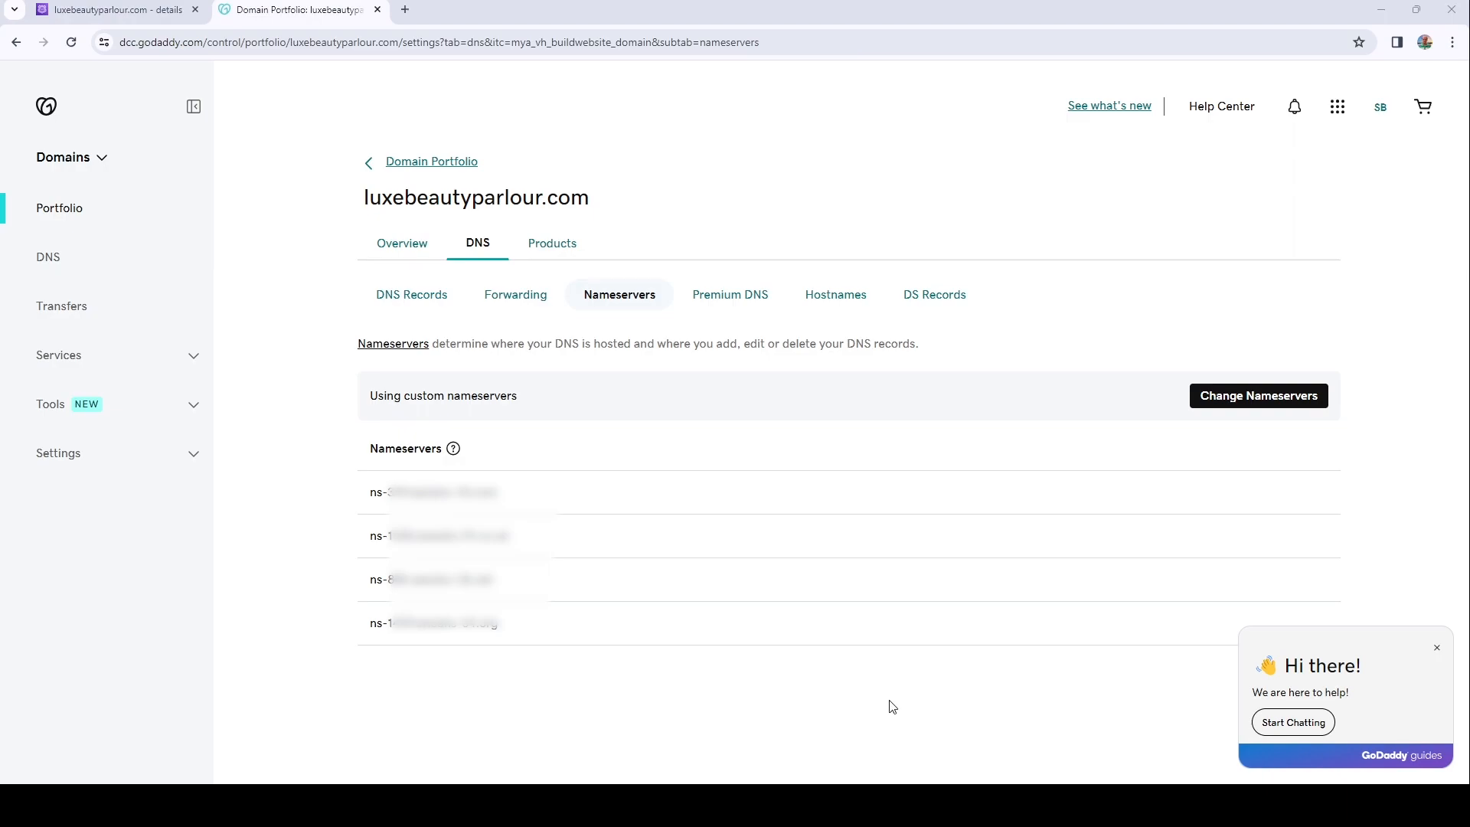
pyautogui.click(377, 9)
pyautogui.click(614, 209)
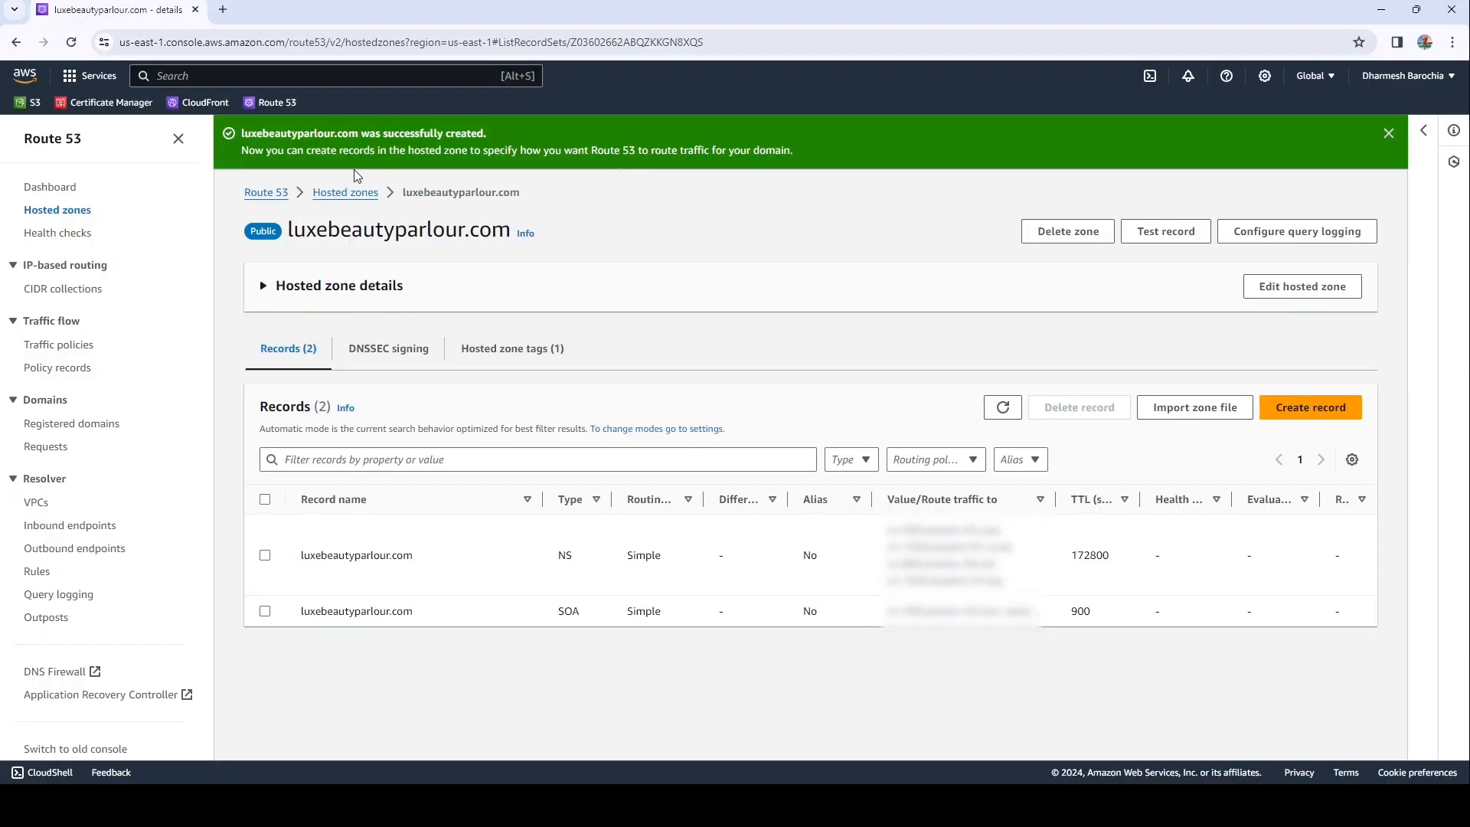
# Step: Start a public certificate request in AWS Certificate Manager for the fully qualified domain name luxebeautyparlour.com
pyautogui.click(125, 107)
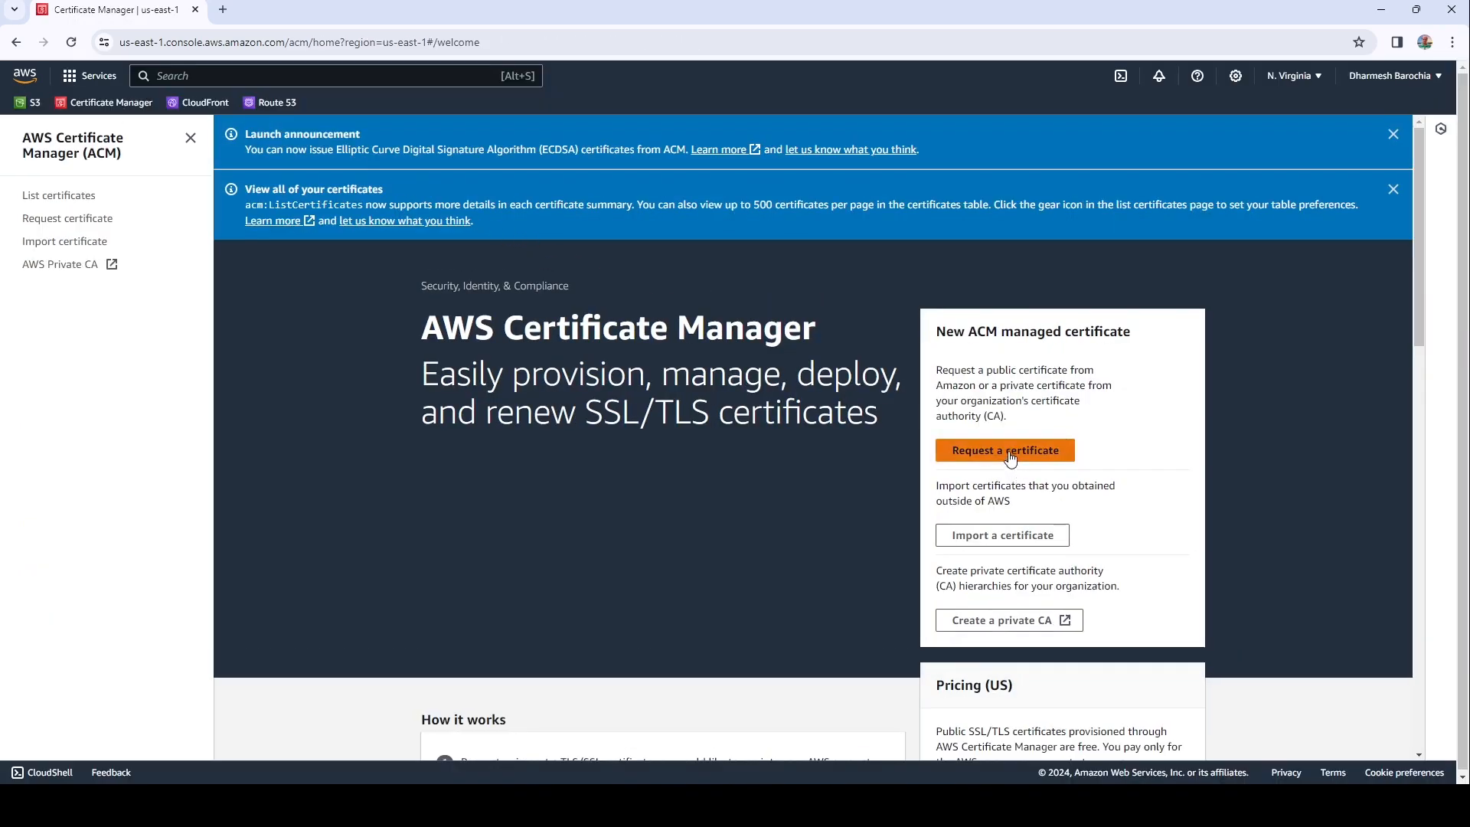
pyautogui.click(1009, 454)
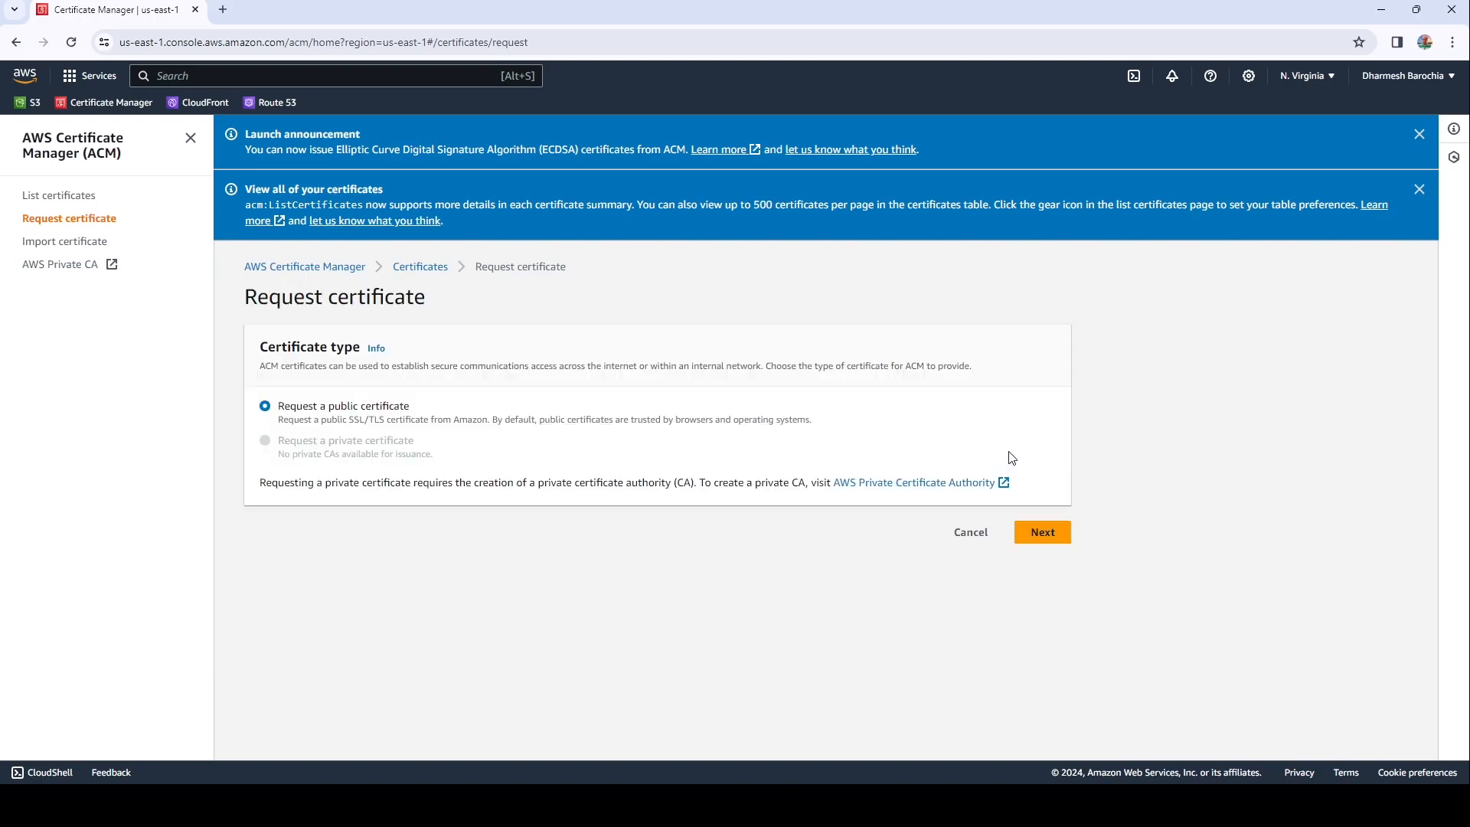
pyautogui.click(1050, 542)
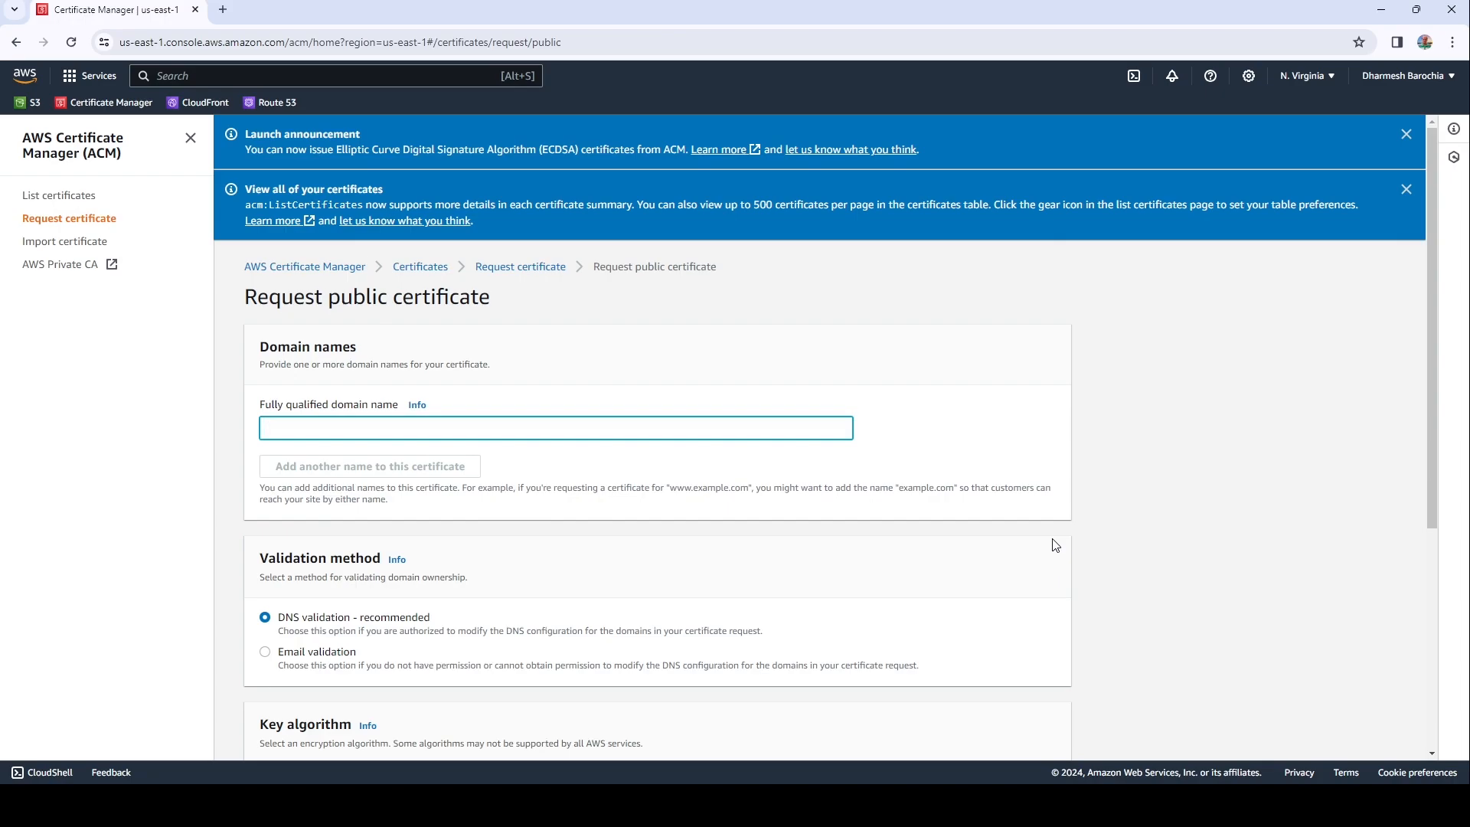
pyautogui.write('luxebeautyparlour.com')
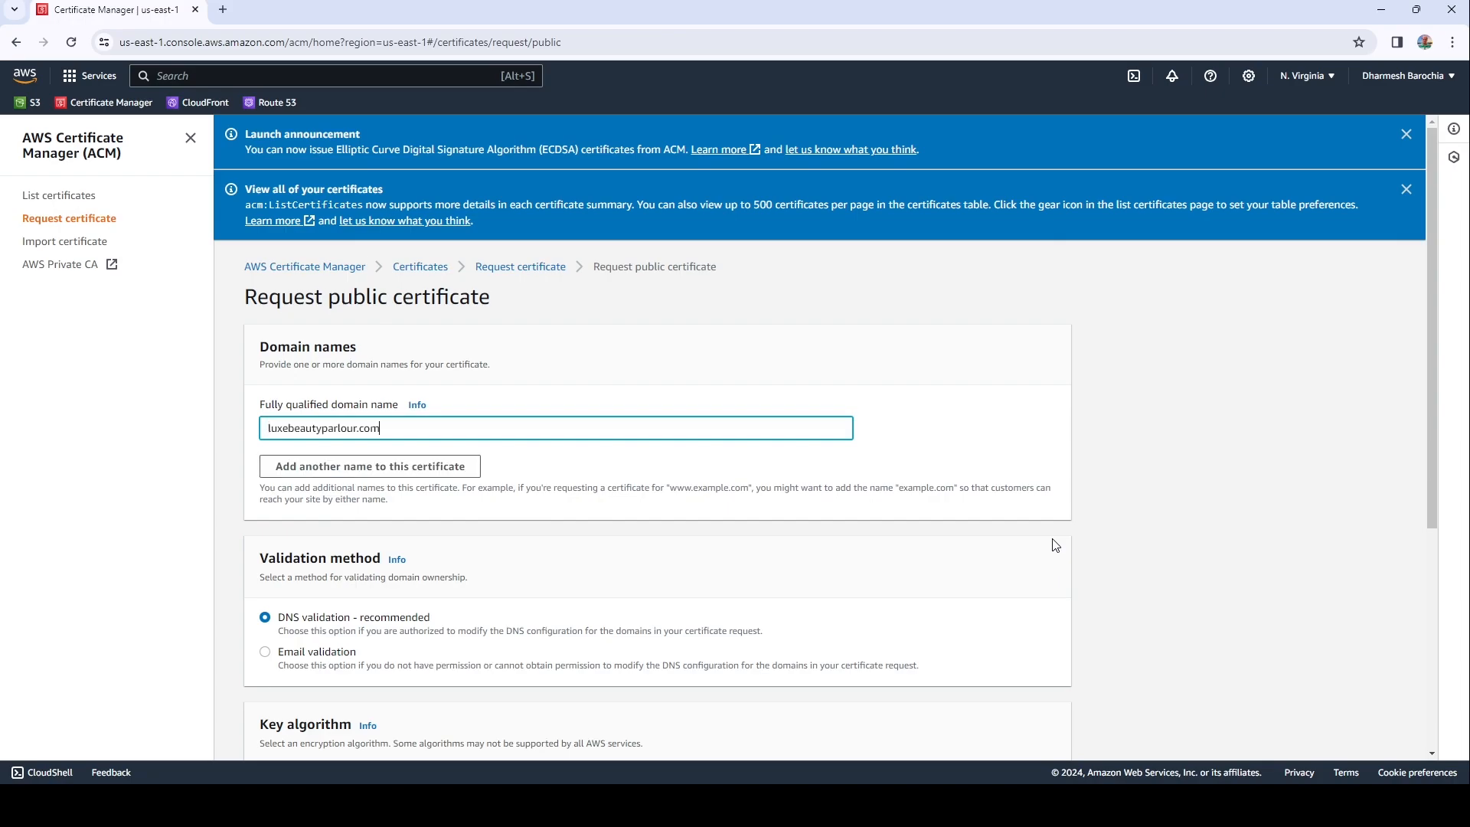
# Step: Add a tag to the certificate request with key Application and value luxebeautyparlour.com
pyautogui.scroll(-5, 1141, 639)
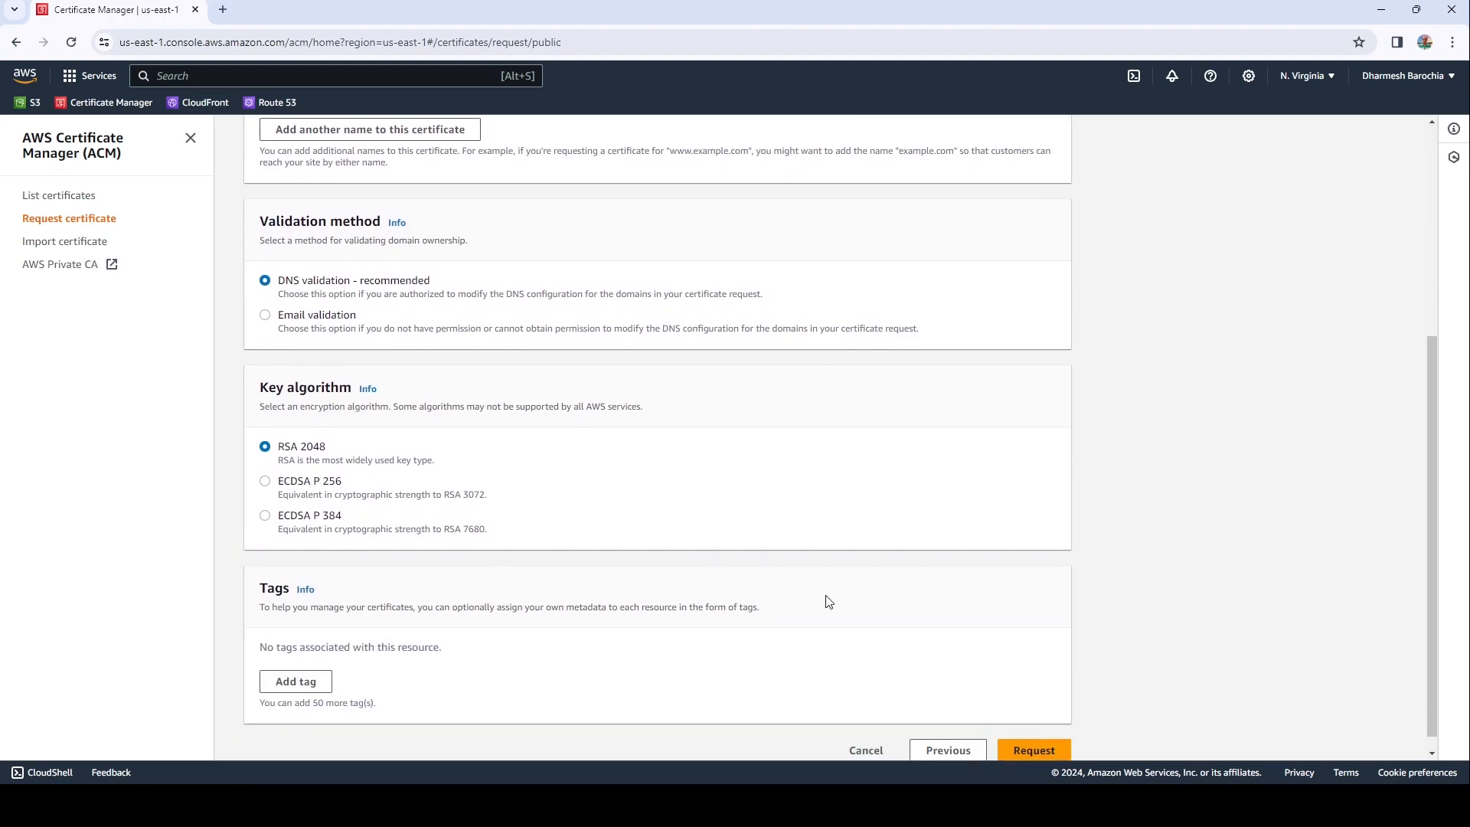
pyautogui.click(320, 685)
pyautogui.write('Application')
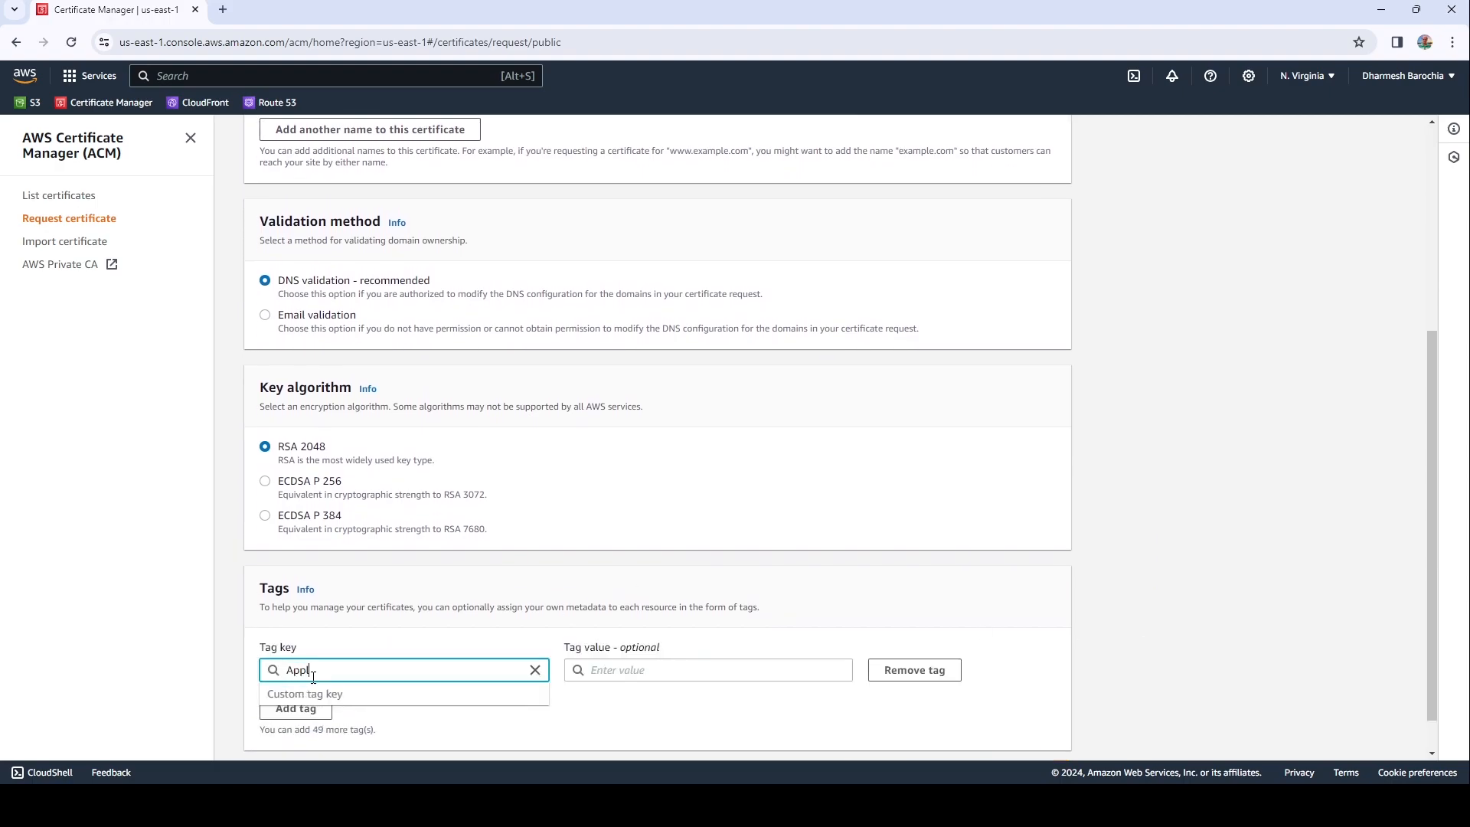
pyautogui.click(607, 669)
pyautogui.write('luxebeautyparlour.com')
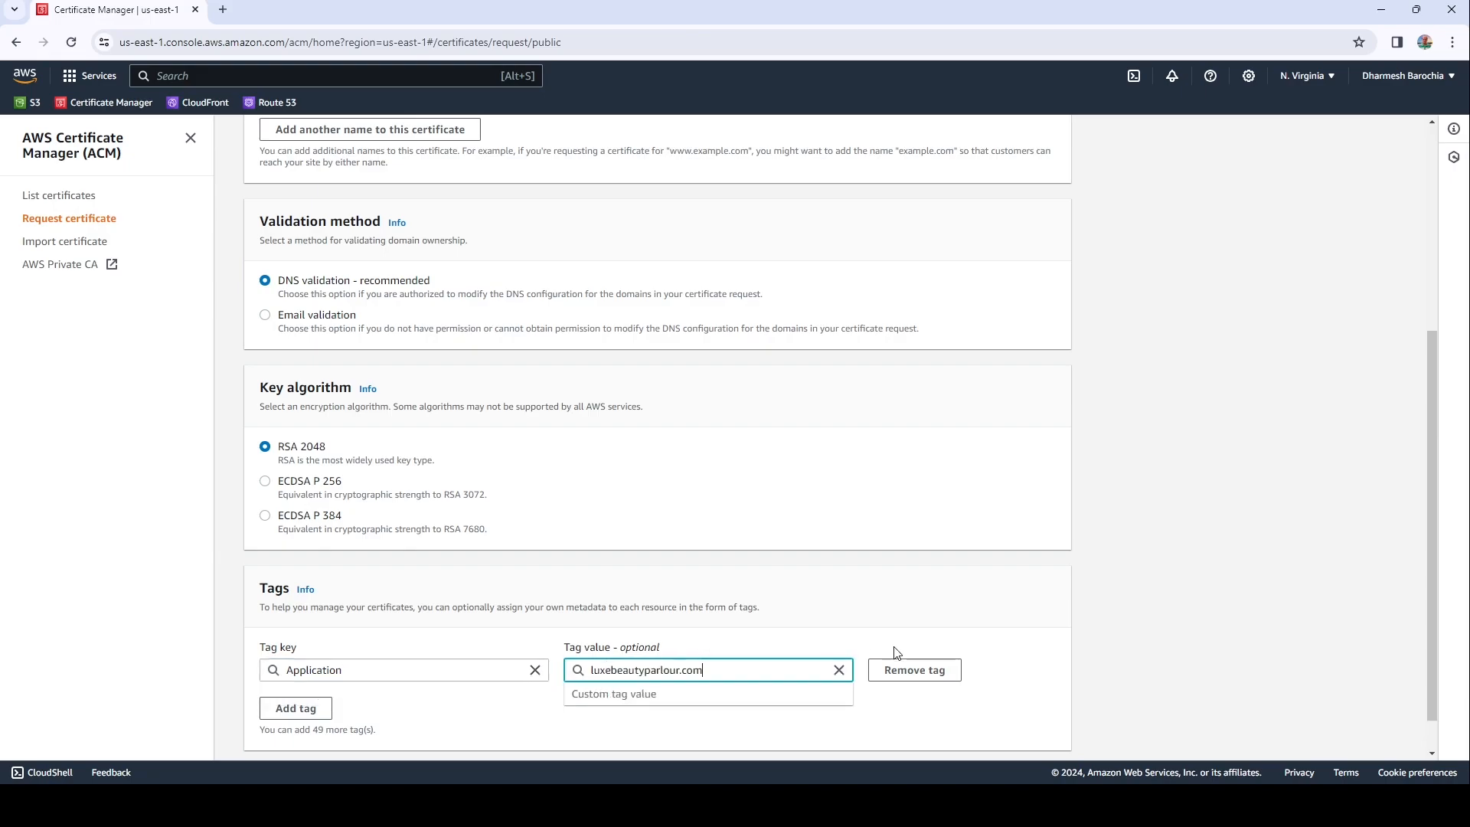
# Step: Submit the certificate request for luxebeautyparlour.com with DNS validation and RSA 2048, refresh the certificate list and check its status
pyautogui.click(434, 731)
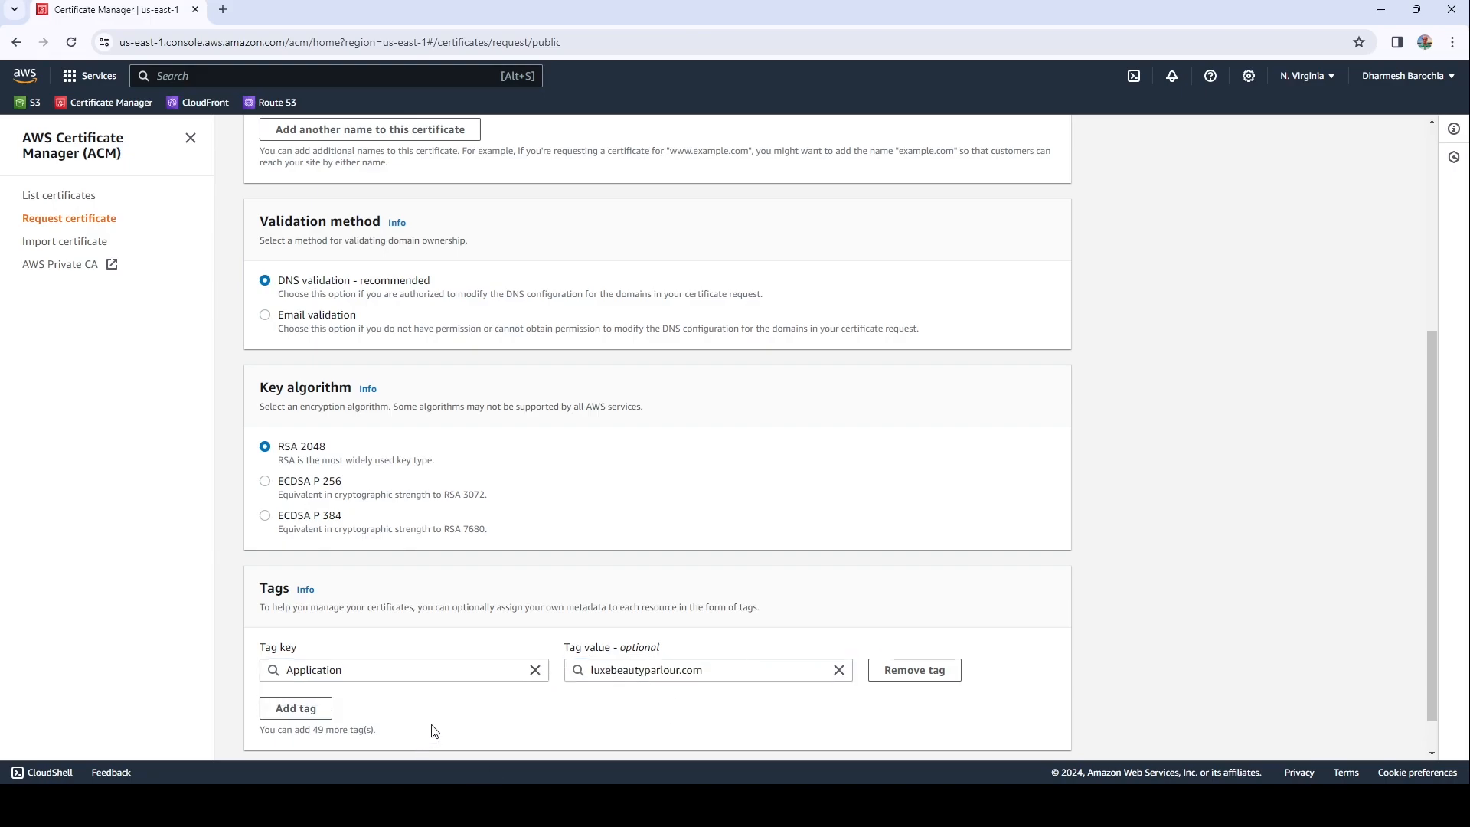
pyautogui.scroll(-1, 434, 731)
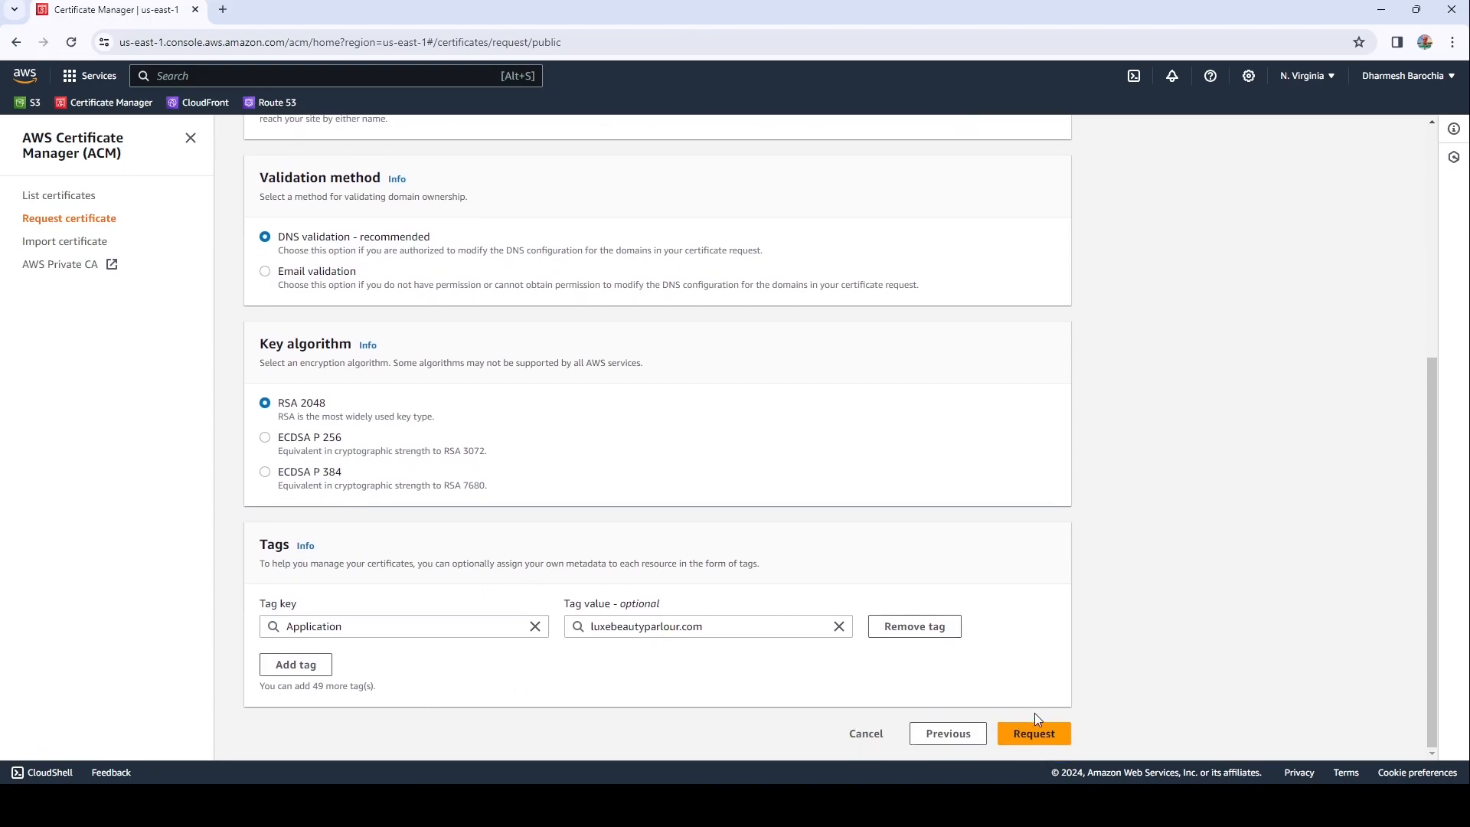
pyautogui.click(1029, 736)
pyautogui.press('F5')
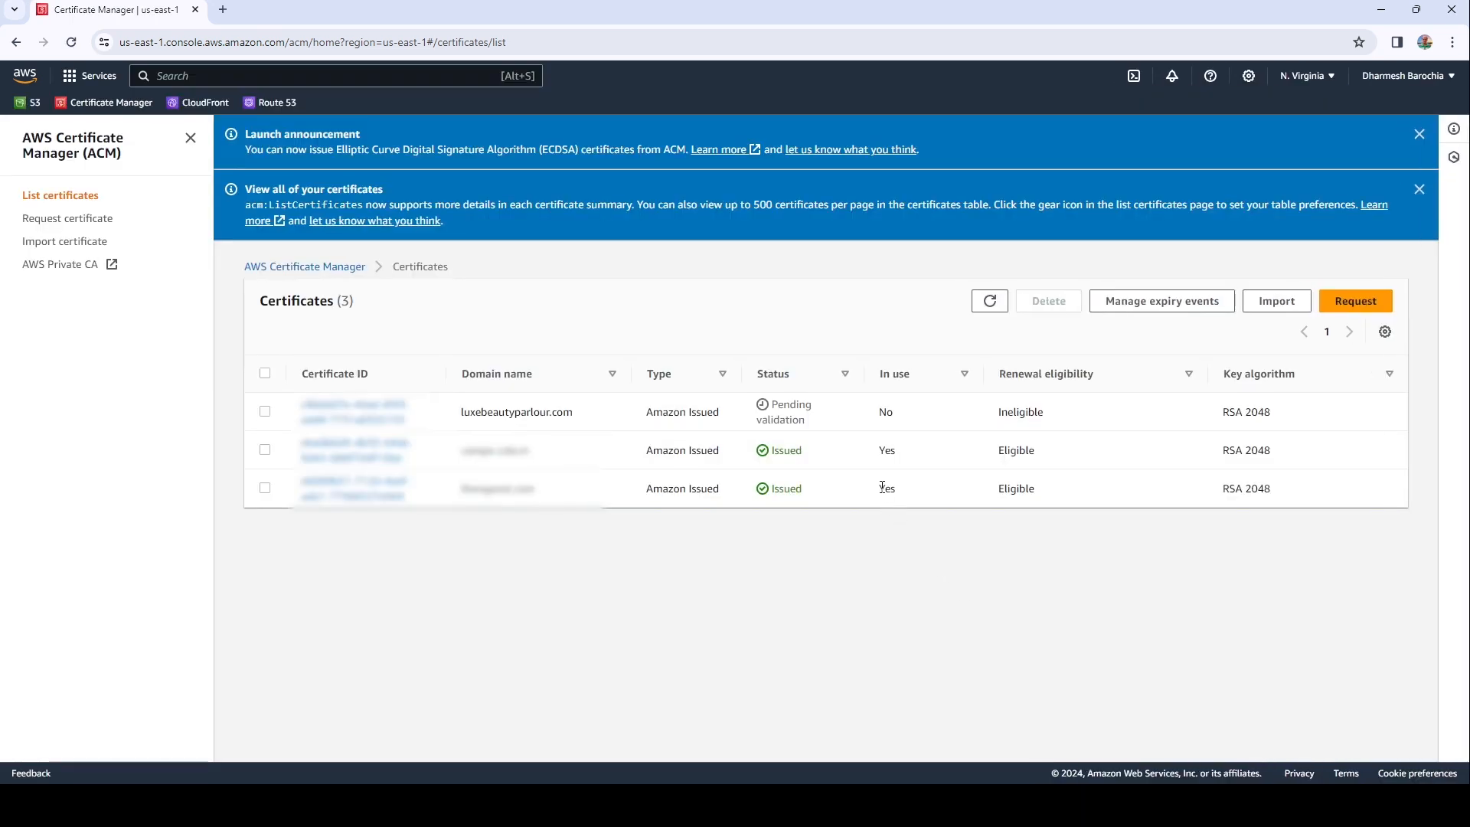
pyautogui.doubleClick(796, 418)
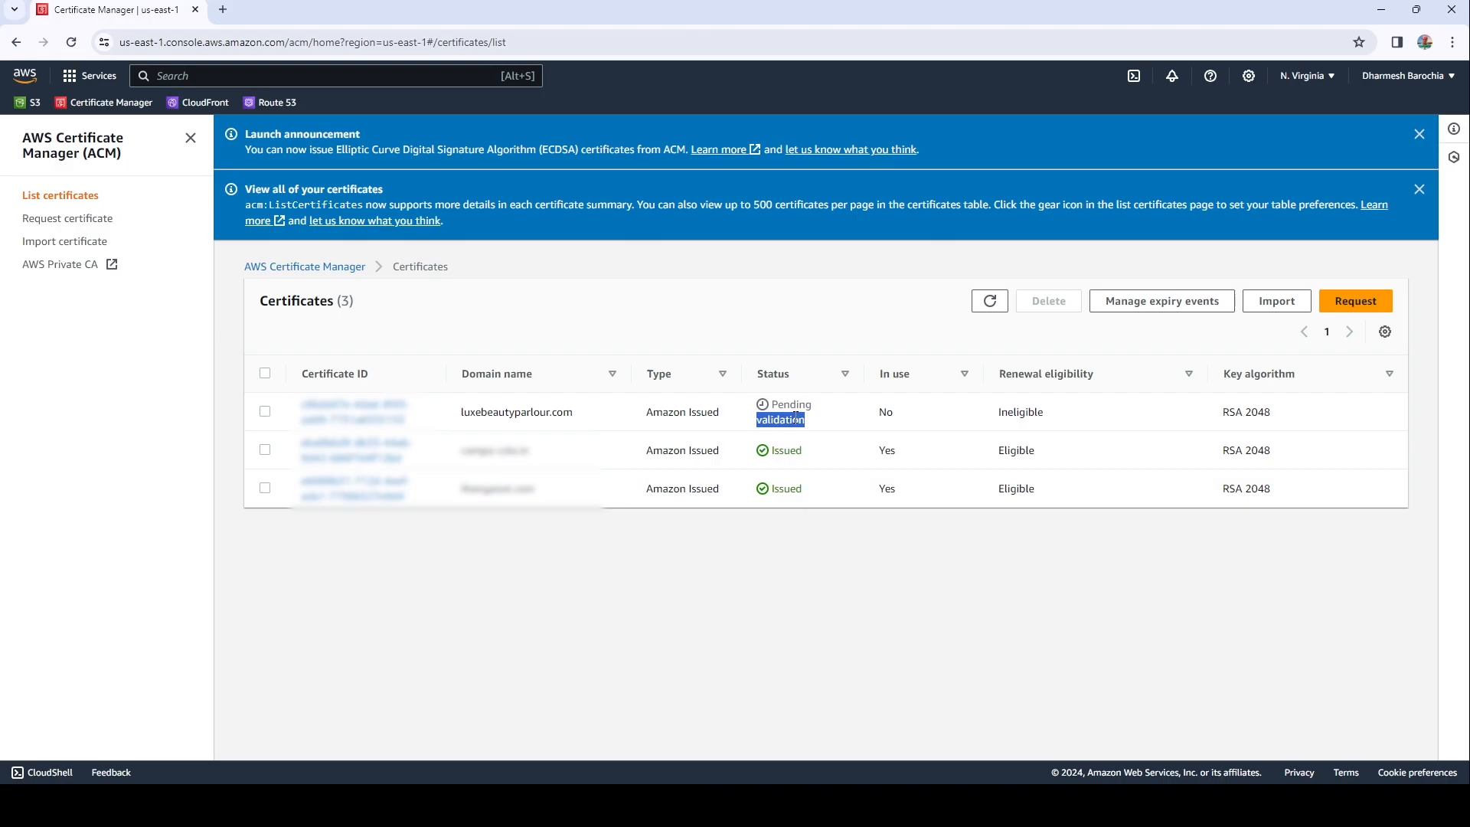
# Step: Open the luxebeautyparlour.com certificate and create its validation CNAME record in Route 53
pyautogui.click(393, 407)
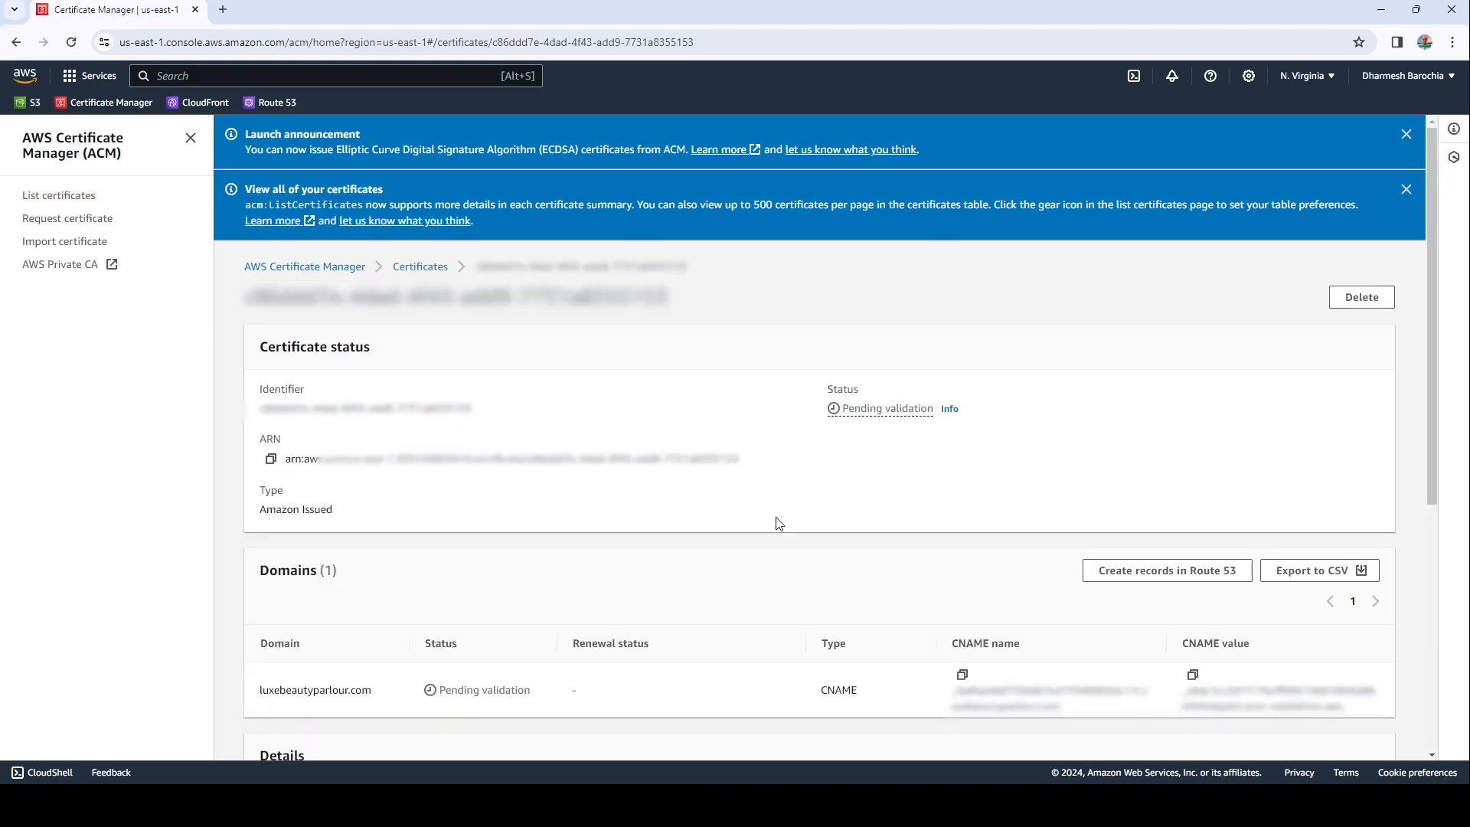
pyautogui.scroll(-1, 779, 524)
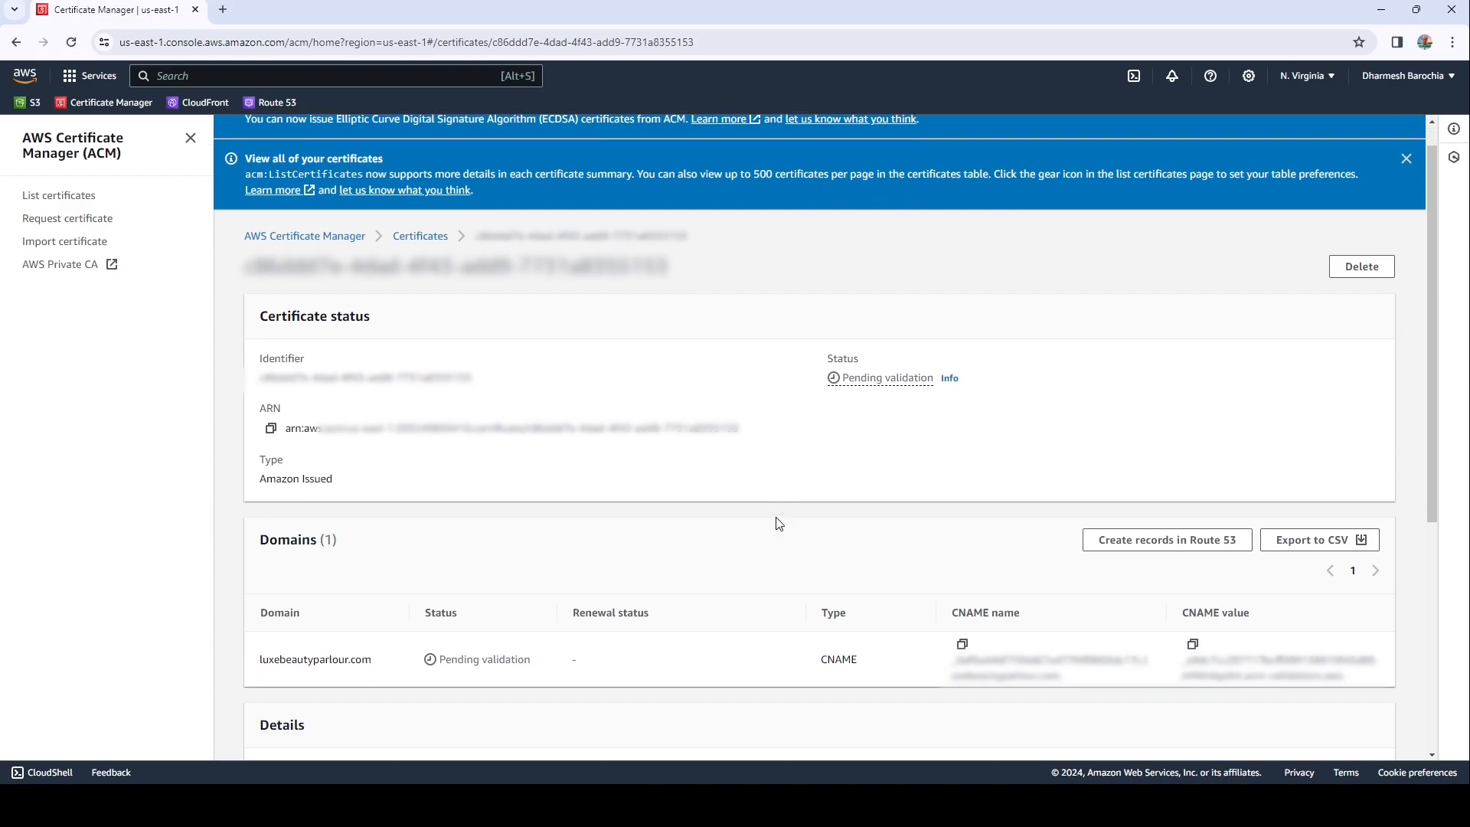
pyautogui.click(1152, 540)
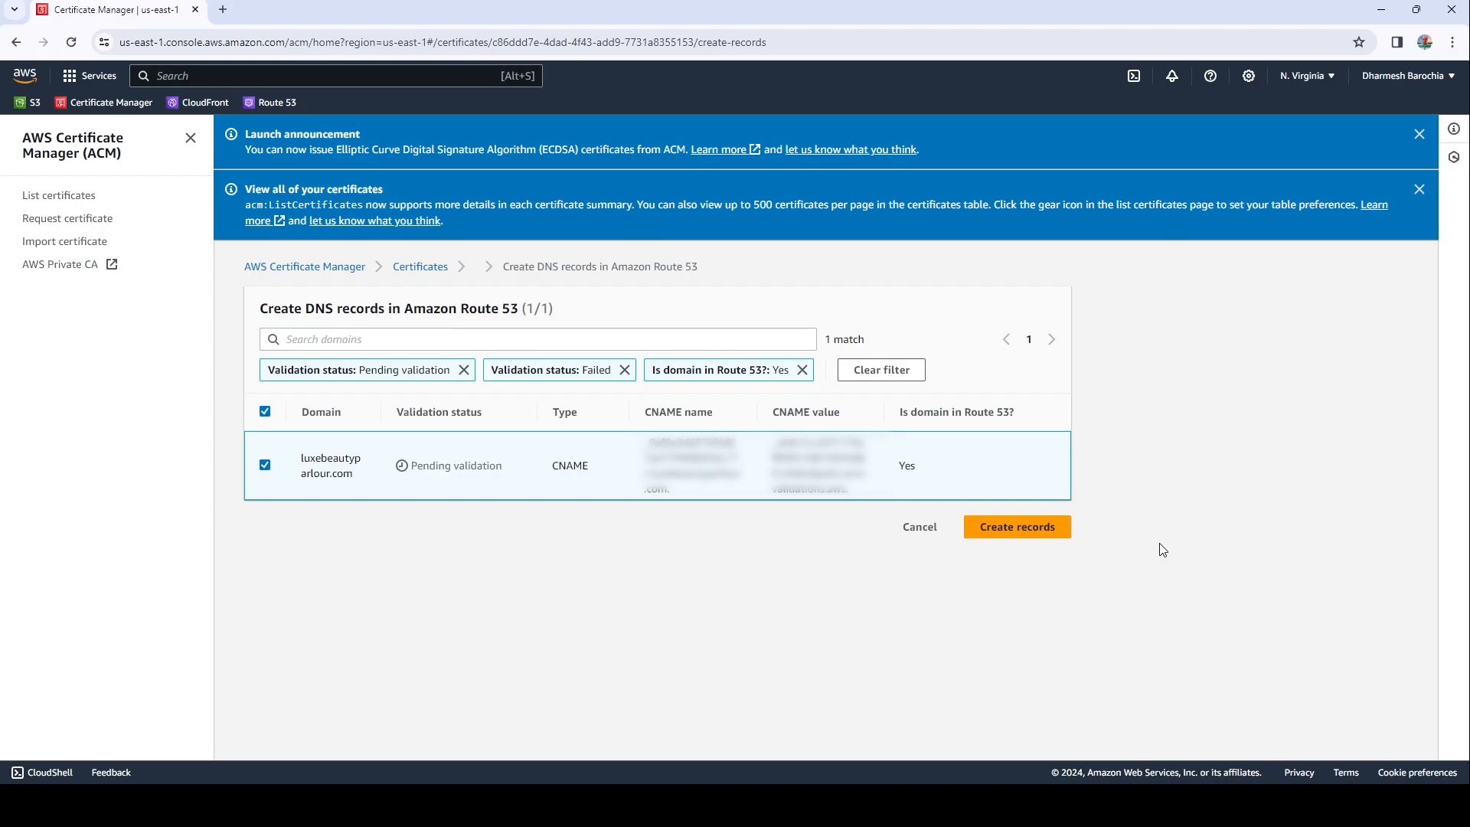
pyautogui.click(1040, 538)
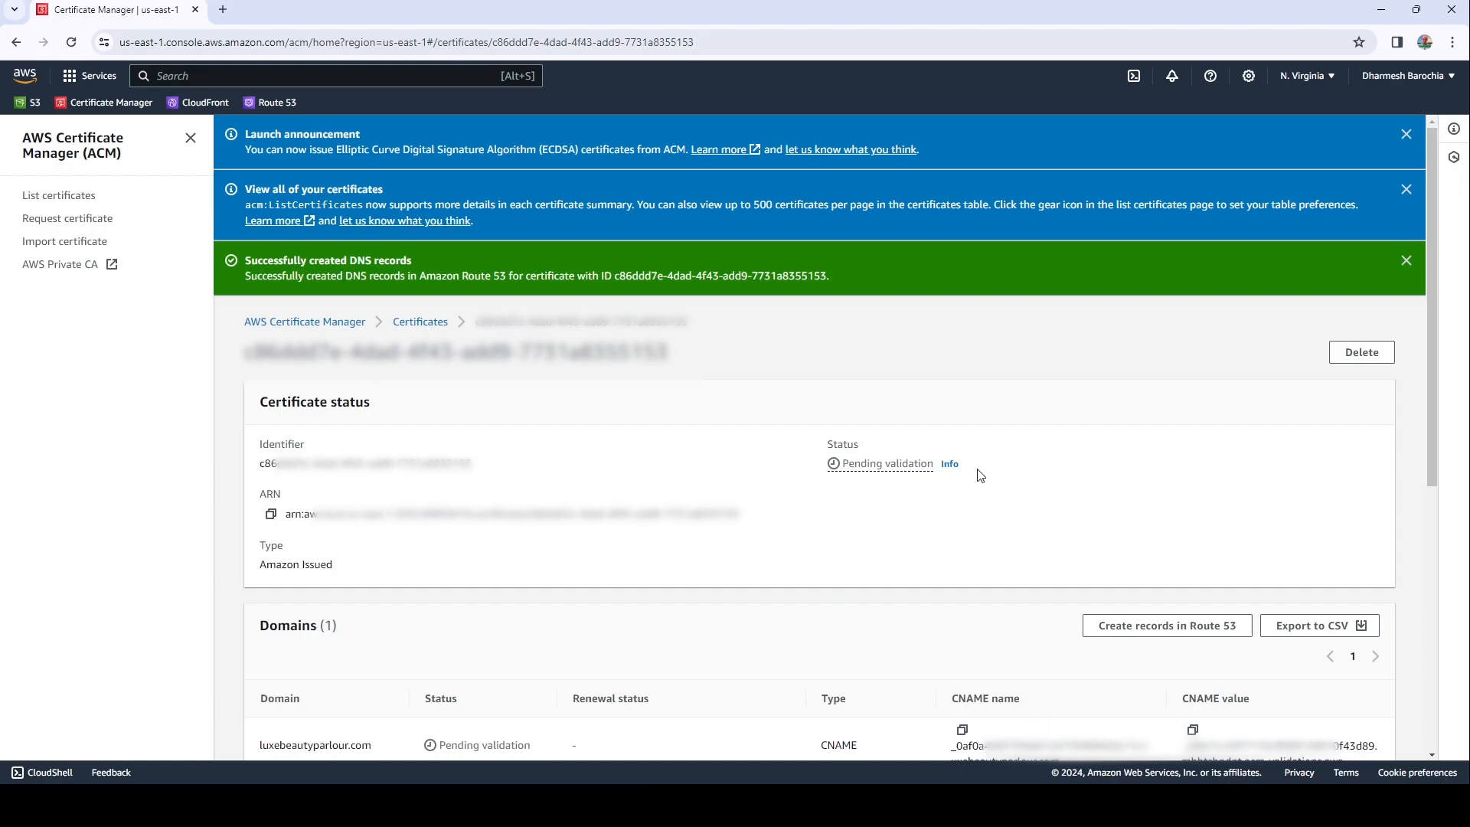
# Step: Check the validation CNAME record in the luxebeautyparlour.com hosted zone in Route 53, and the certificate's status in Certificate Manager
pyautogui.click(277, 105)
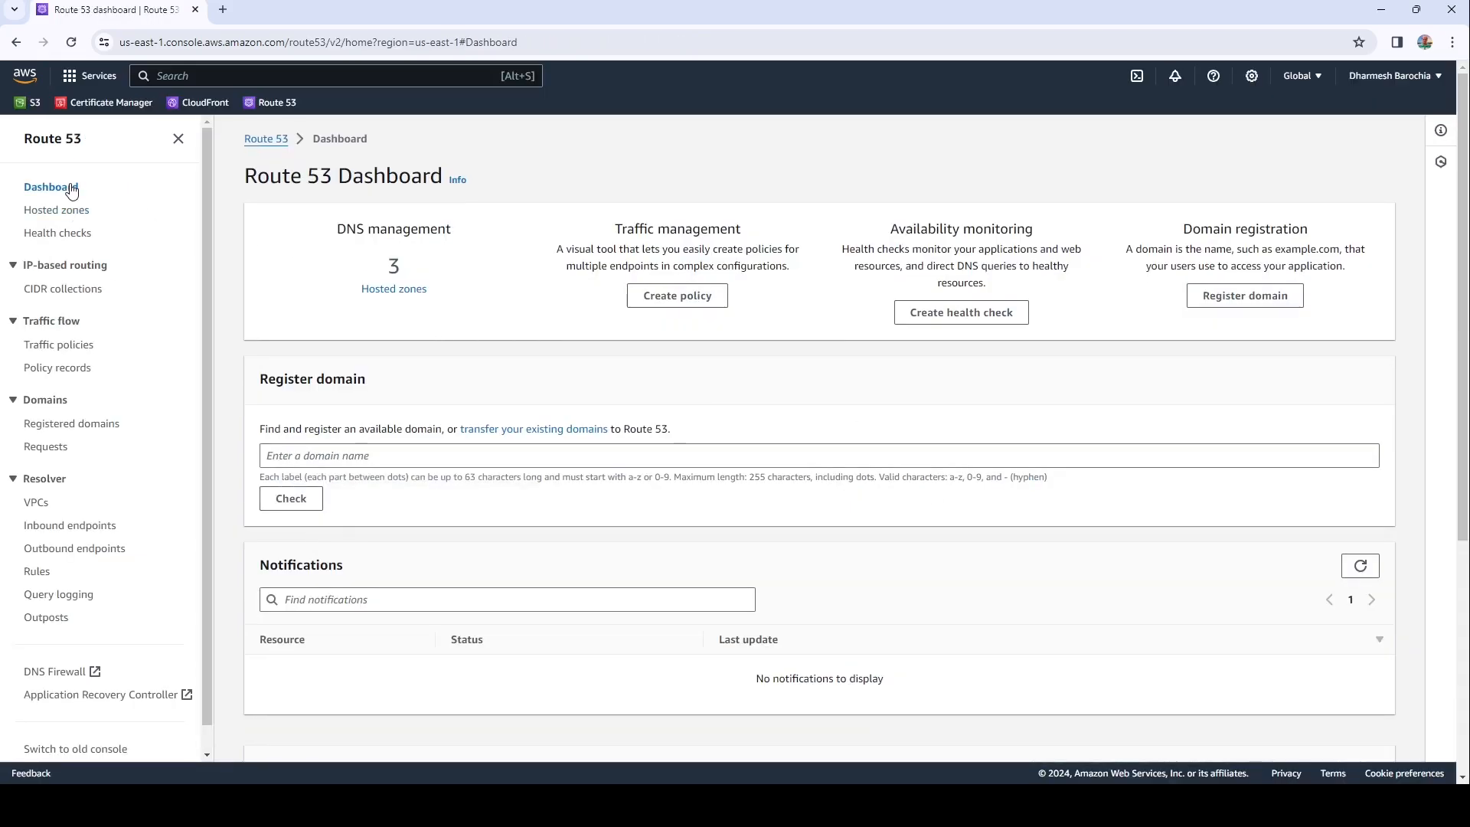
pyautogui.click(75, 209)
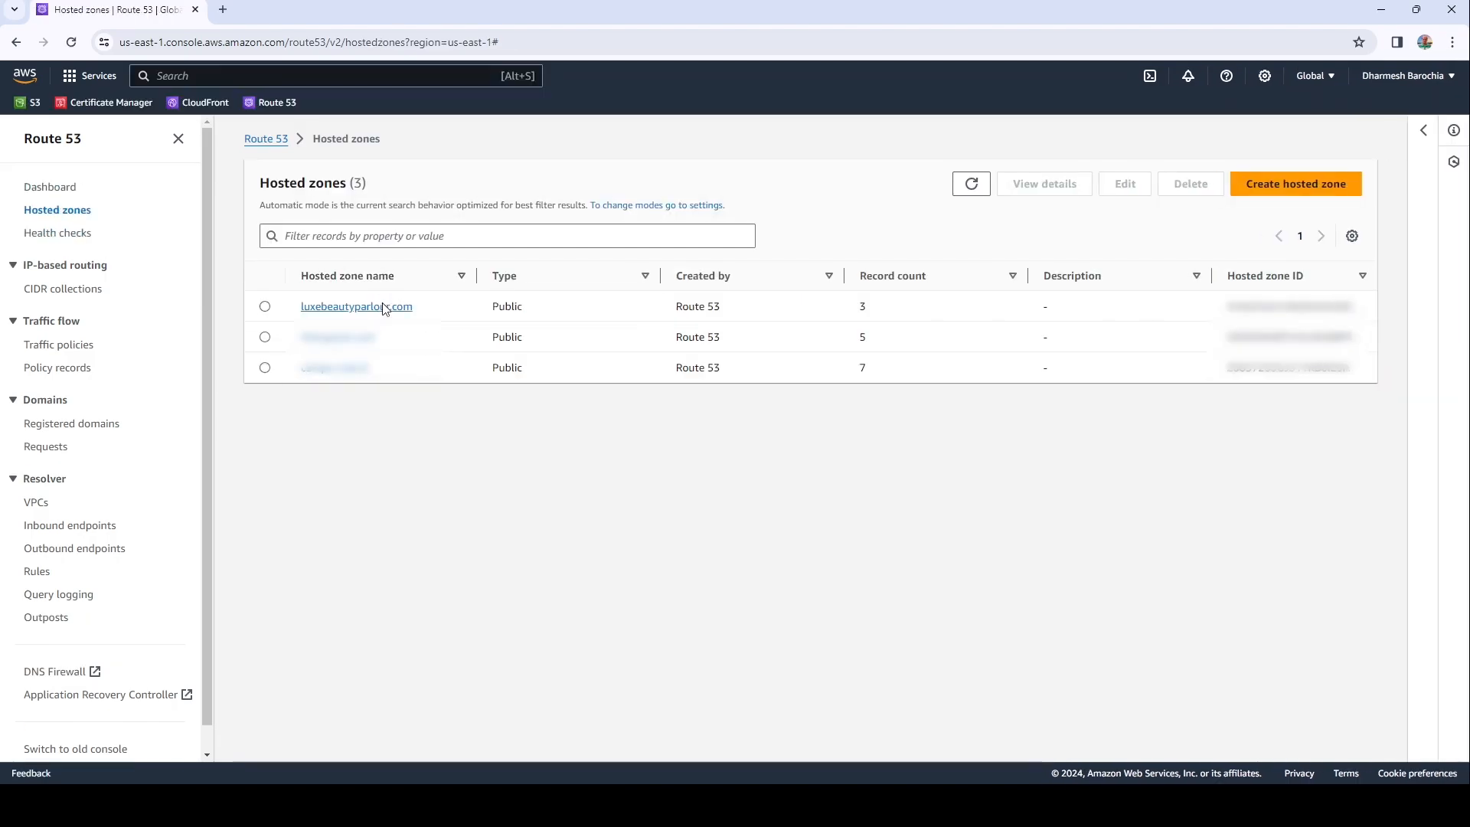
pyautogui.click(383, 306)
pyautogui.doubleClick(423, 588)
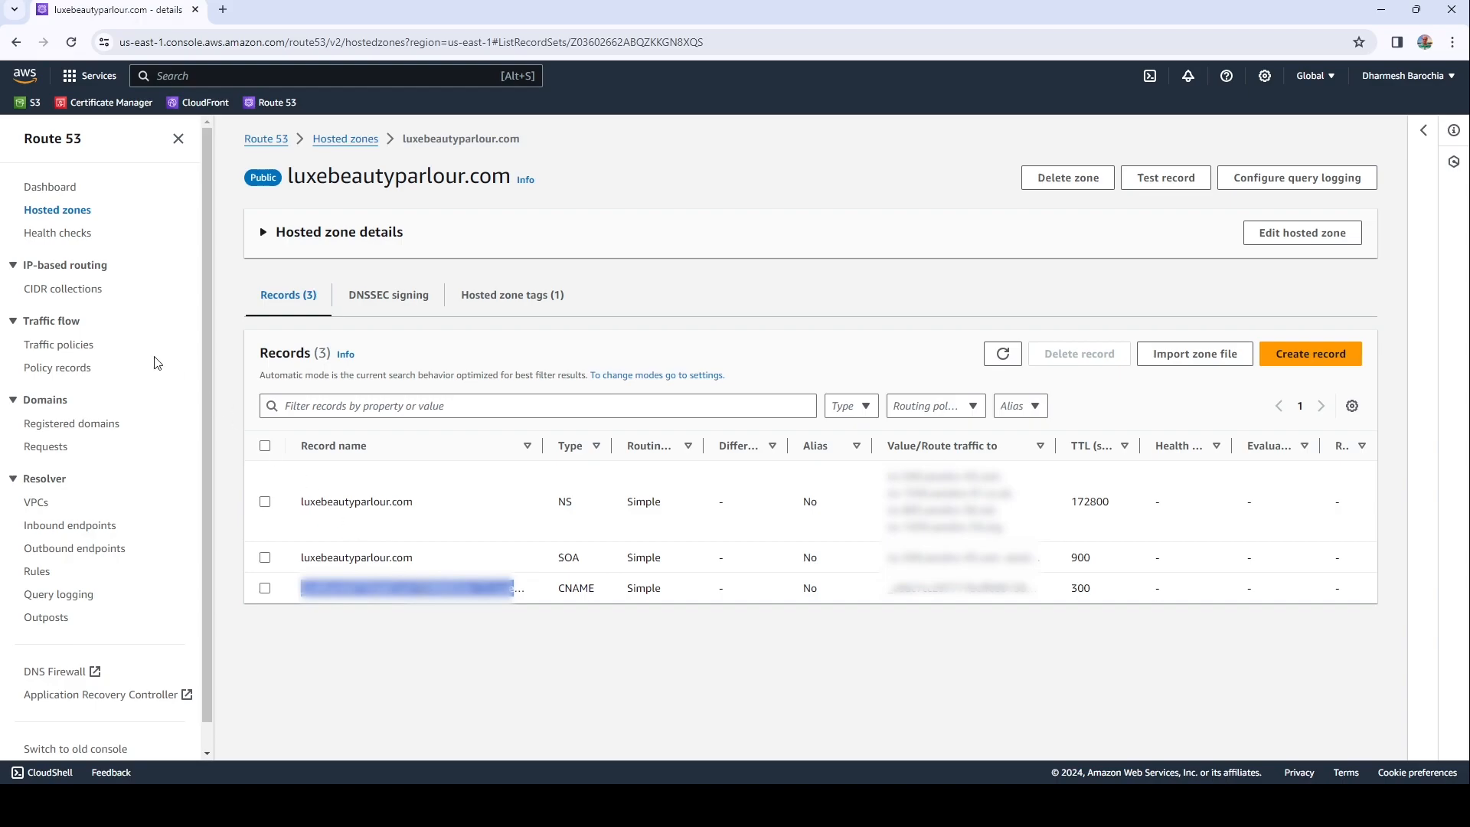
pyautogui.click(113, 103)
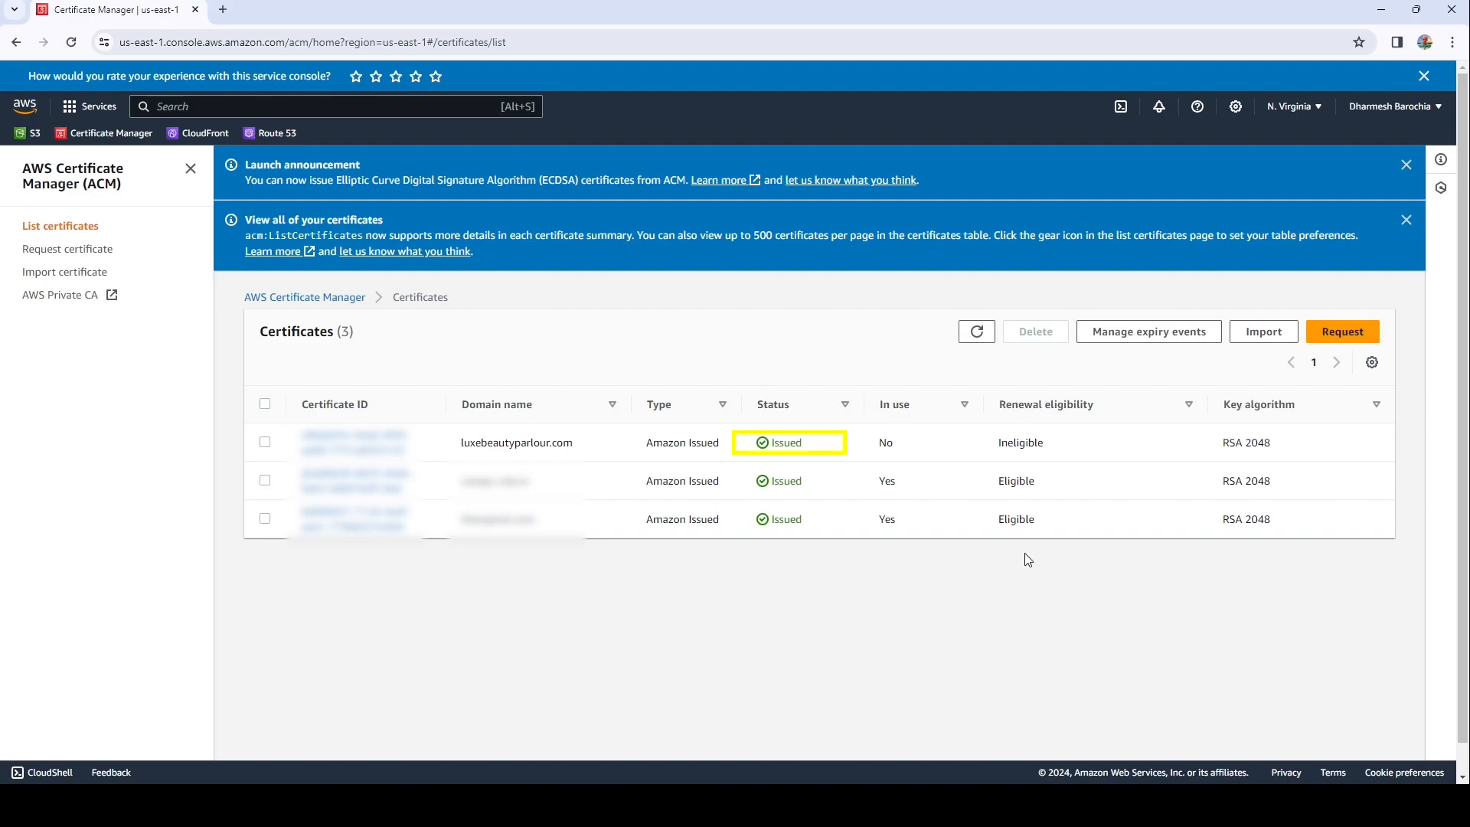
pyautogui.doubleClick(1014, 444)
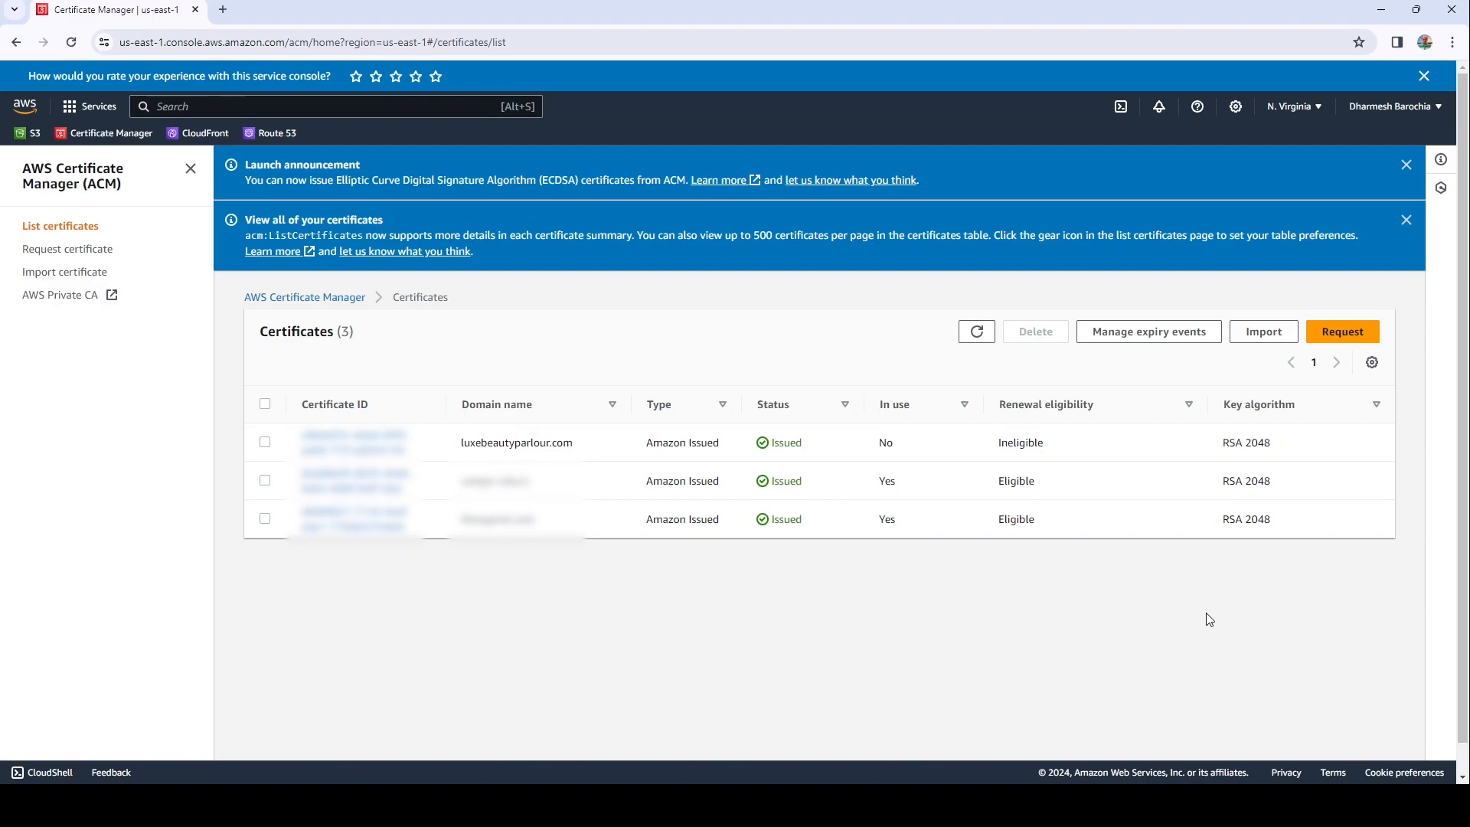
pyautogui.click(202, 137)
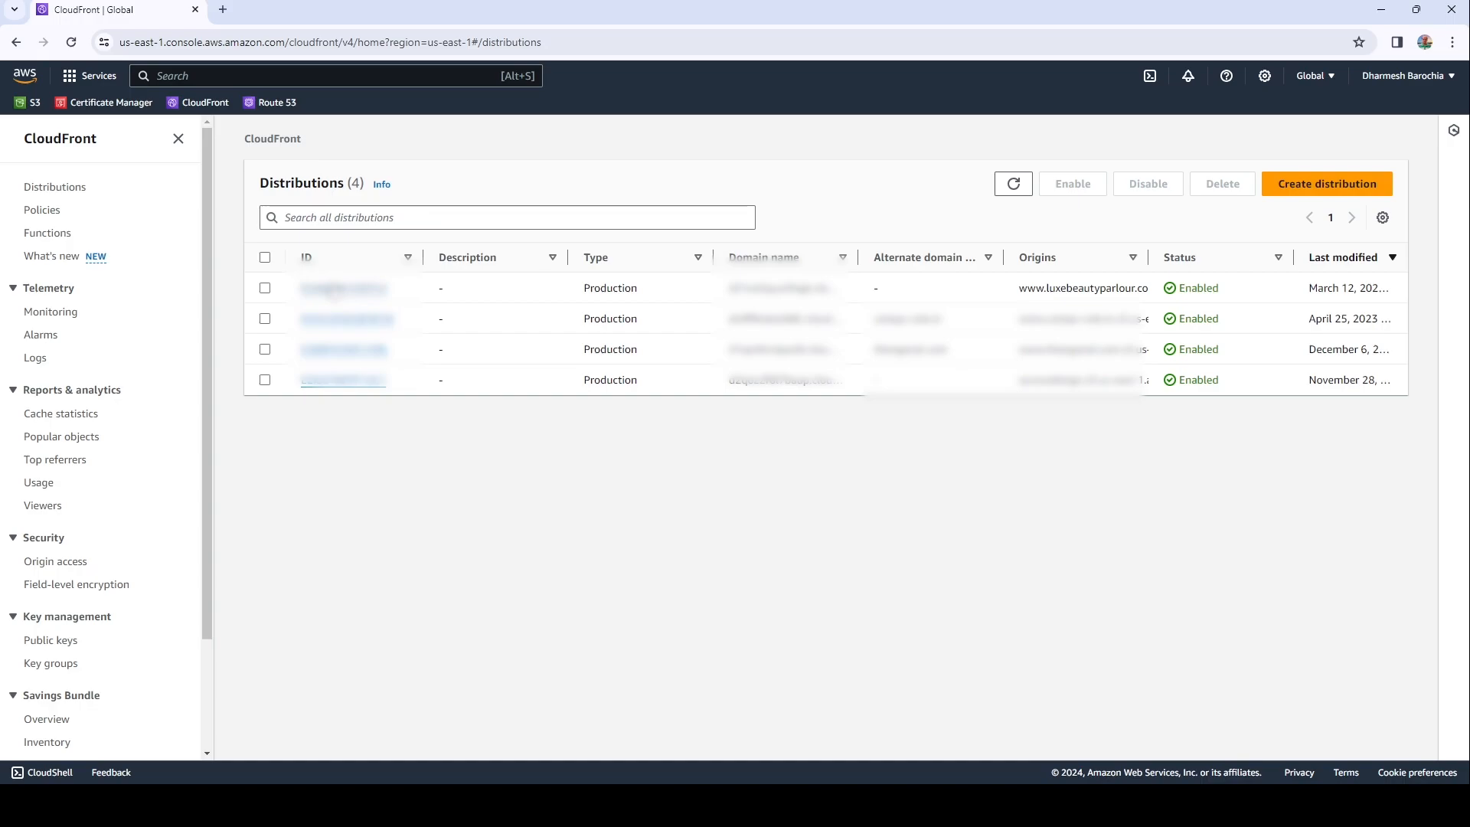
pyautogui.click(334, 290)
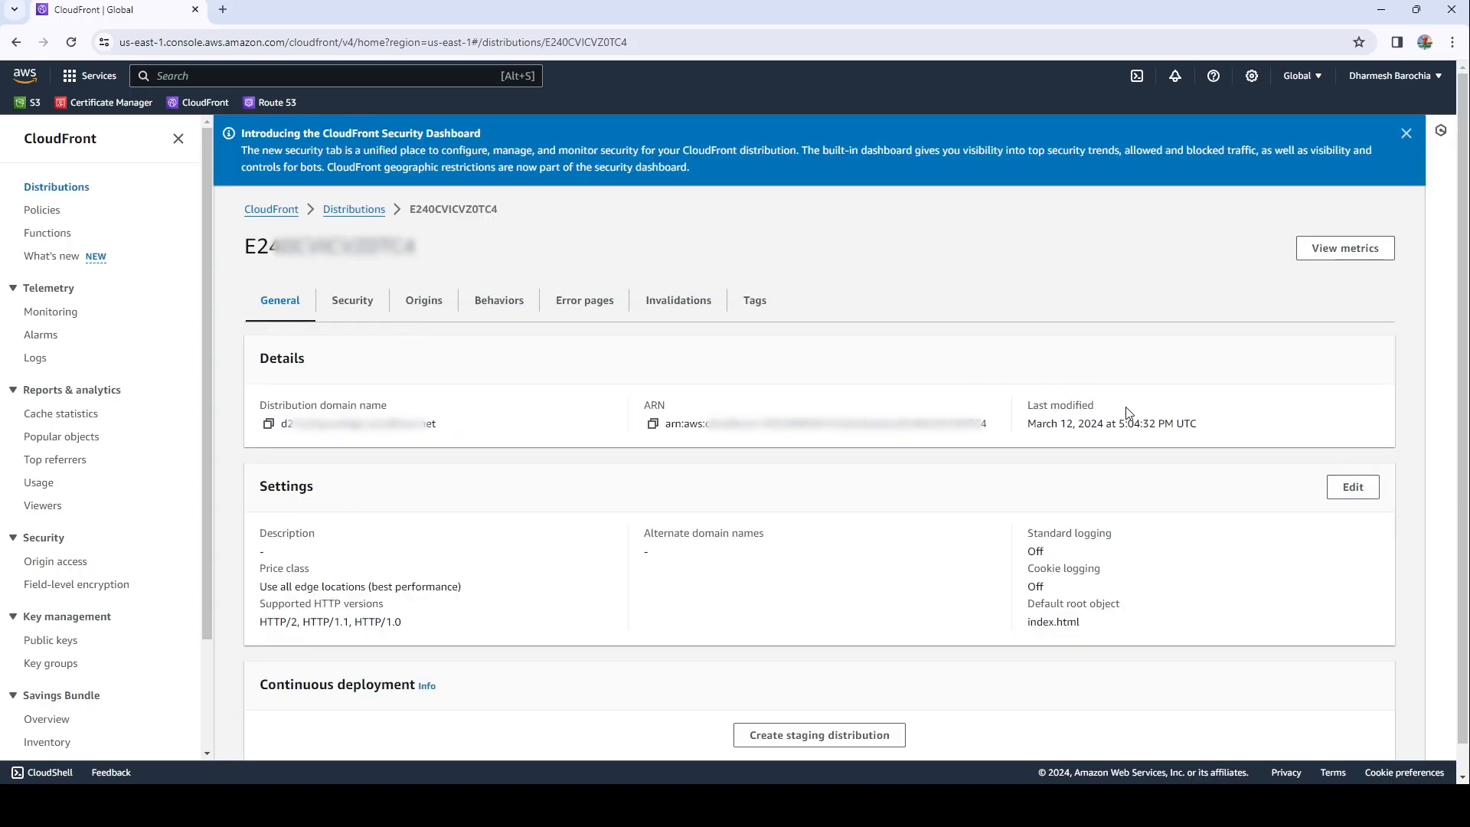
pyautogui.click(1339, 495)
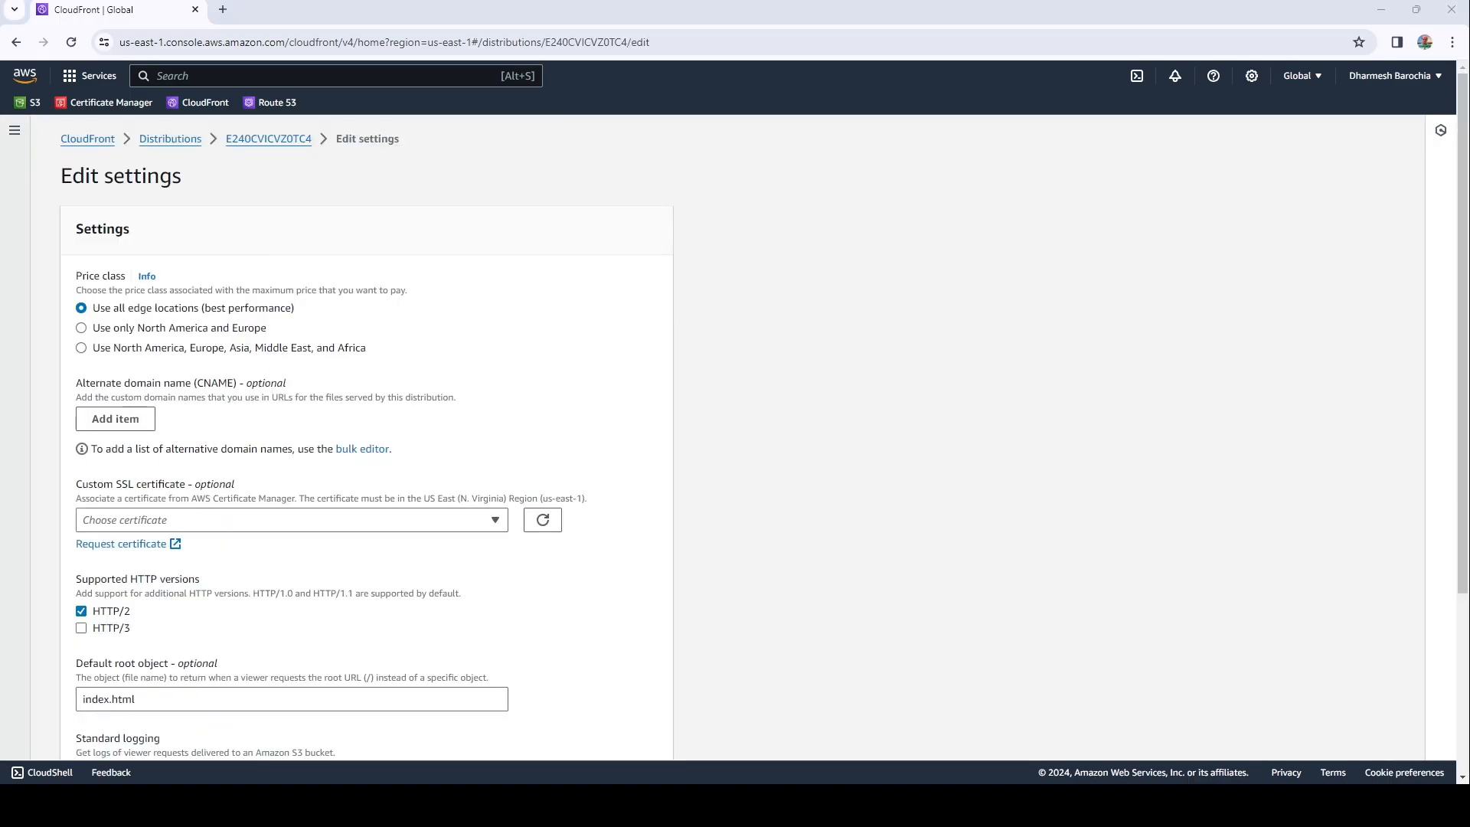
pyautogui.click(138, 424)
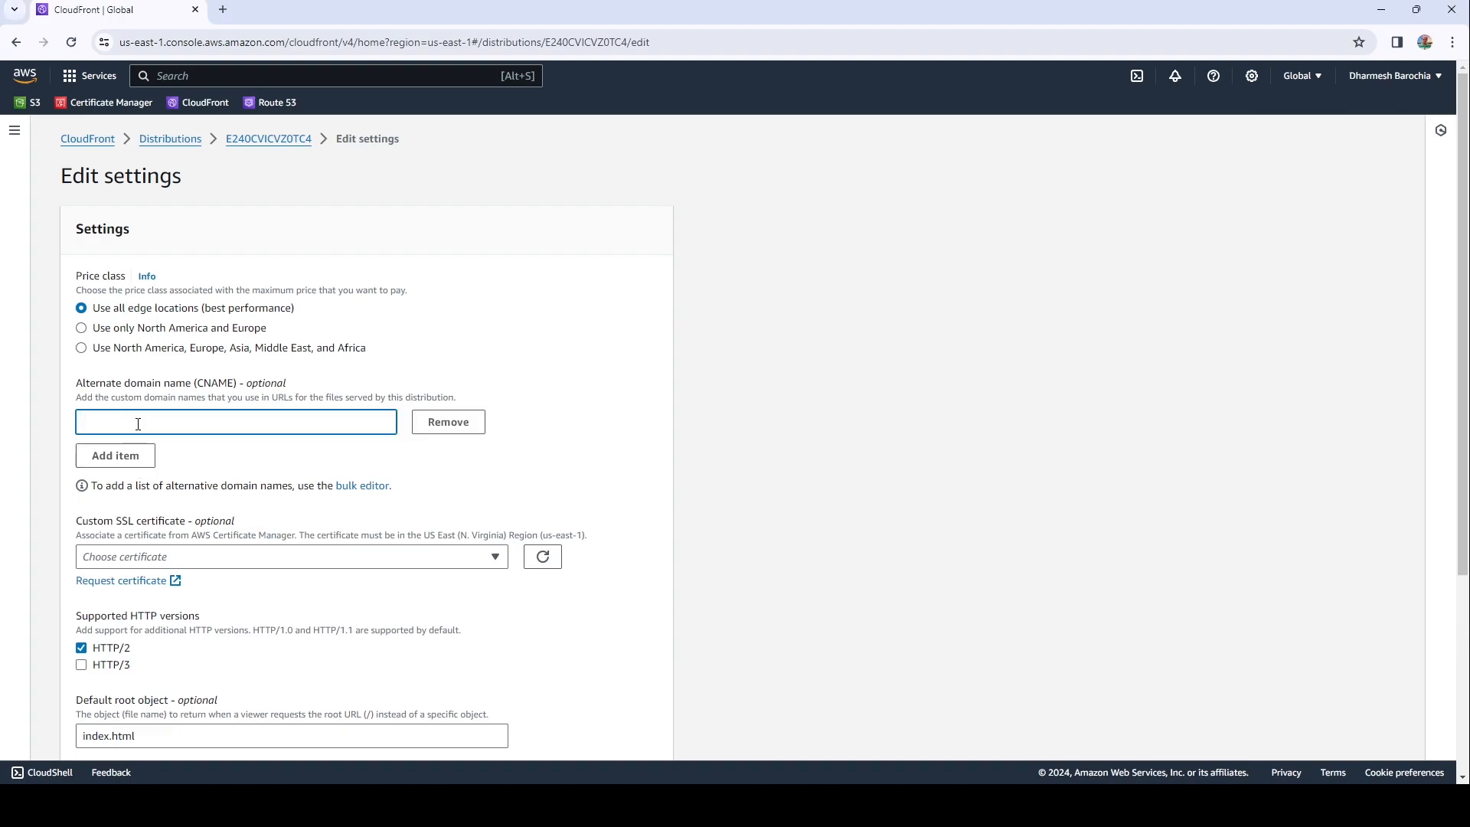
pyautogui.write('luxebeautyparlour.com')
# Step: Assign the luxebeautyparlour.com ACM certificate as the distribution's custom SSL certificate and save the settings
pyautogui.click(495, 559)
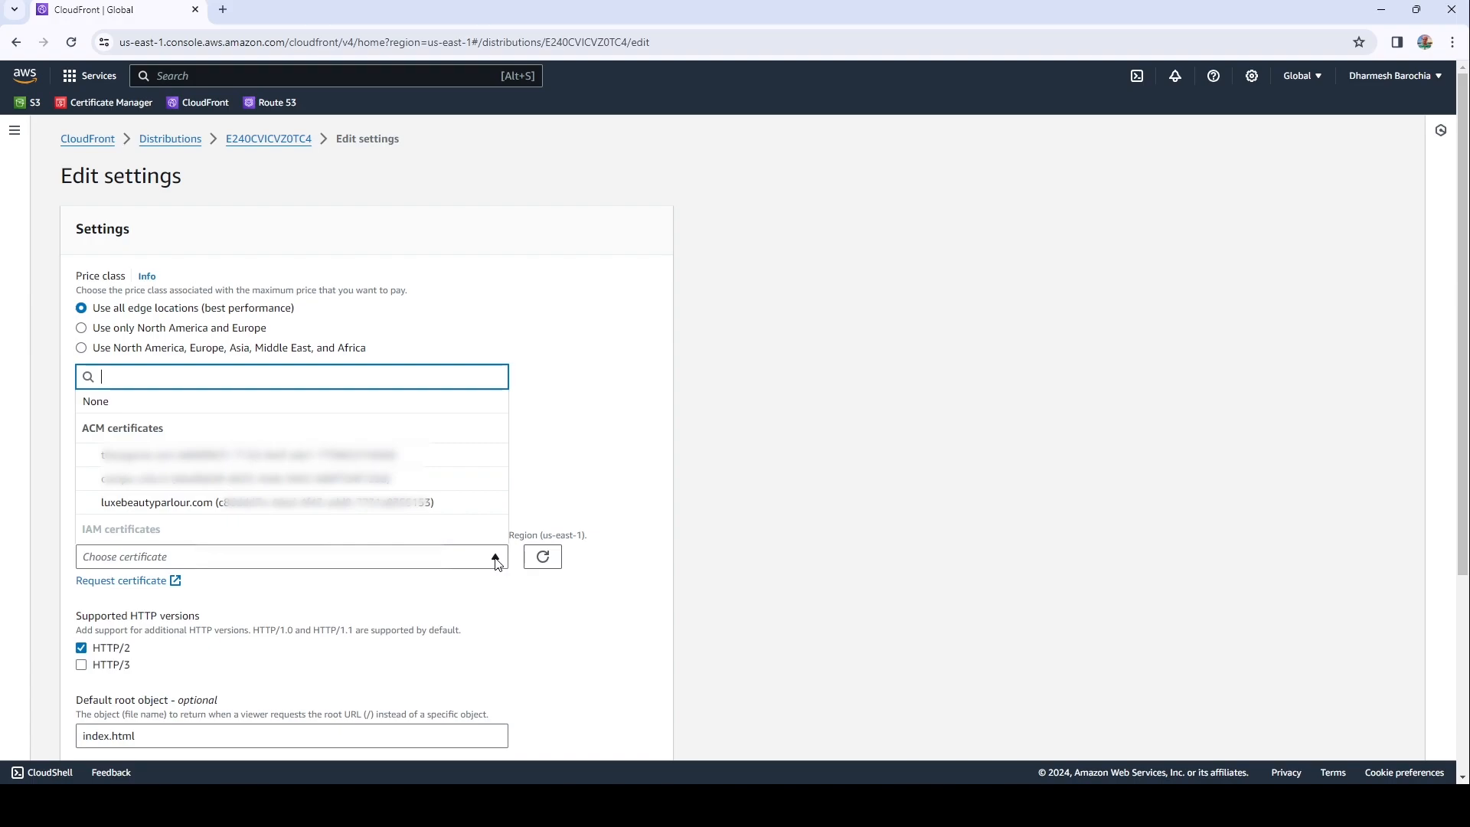
pyautogui.click(435, 504)
pyautogui.scroll(-3, 713, 608)
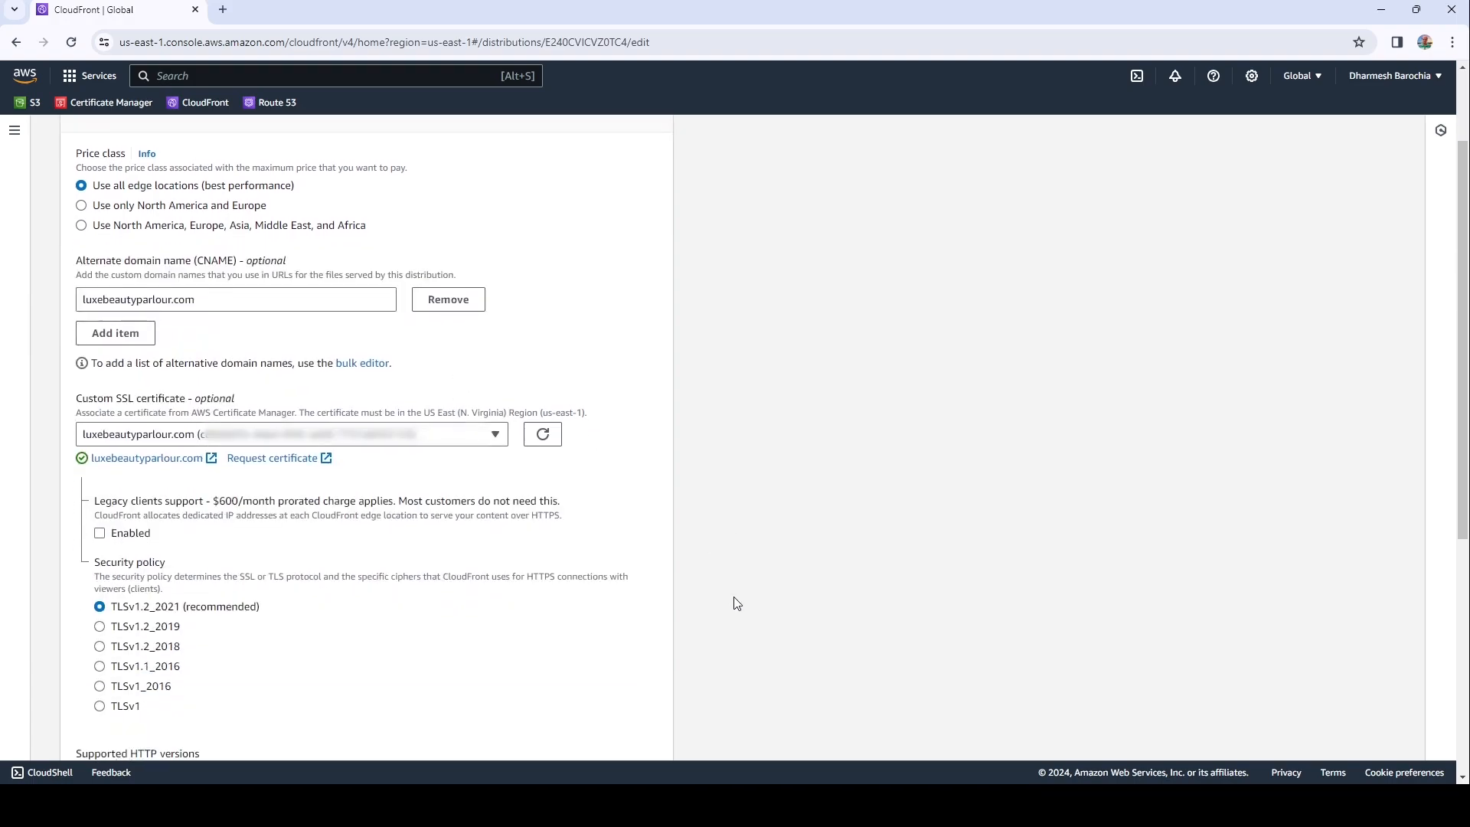
pyautogui.scroll(-3, 733, 602)
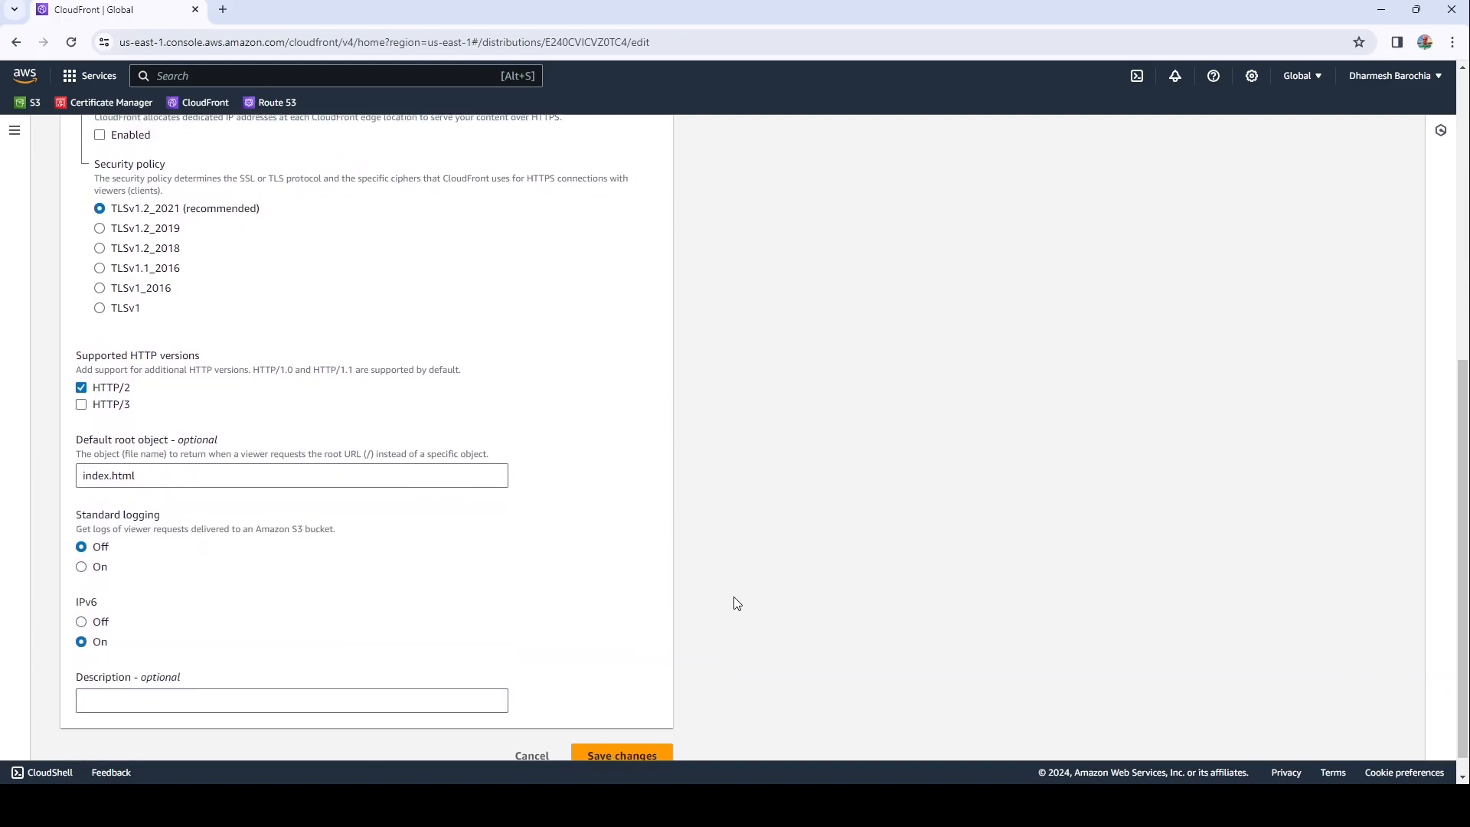
pyautogui.click(616, 738)
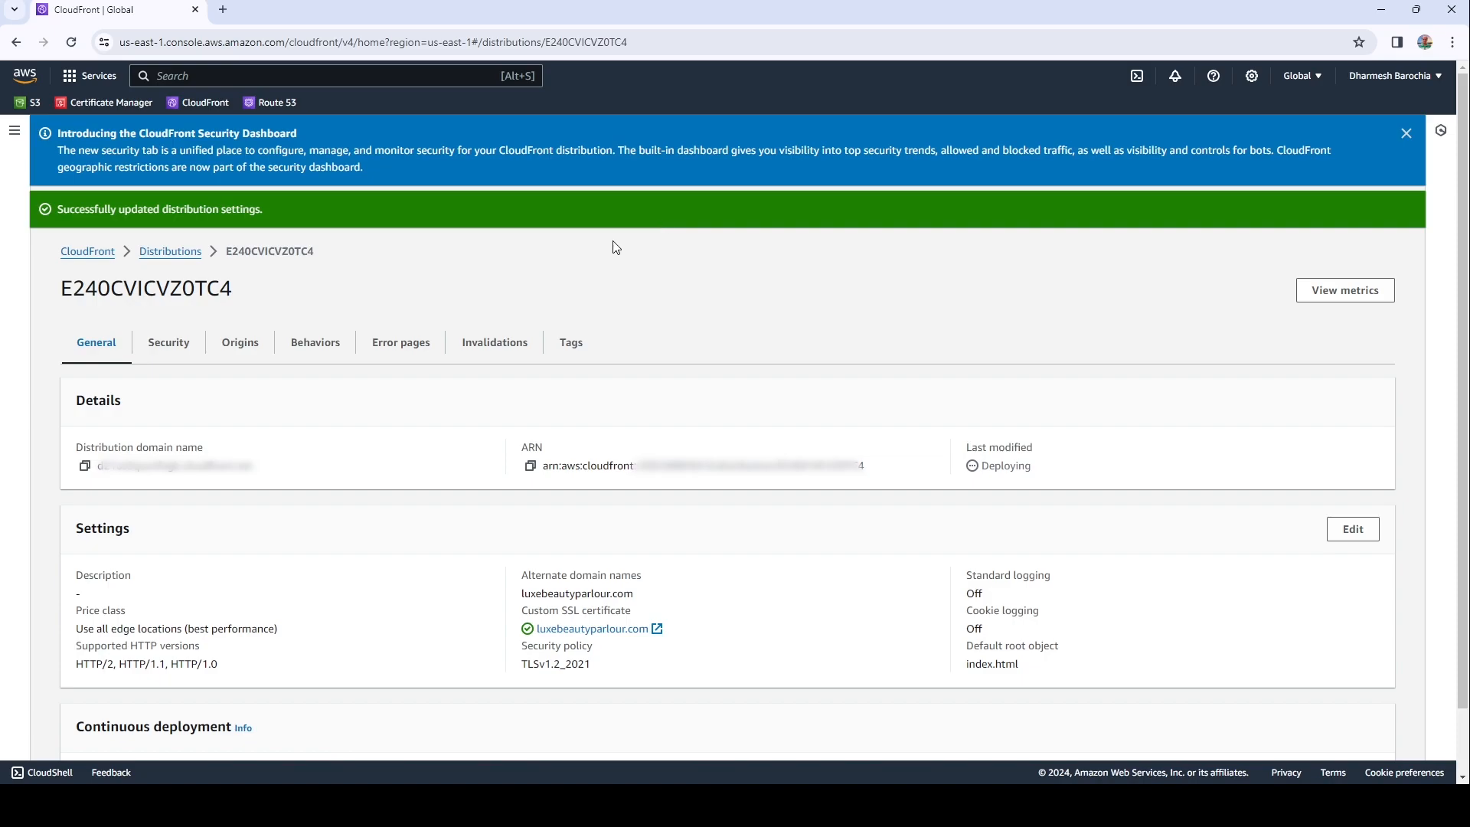
# Step: Start a new A record for the root domain in the Route 53 hosted zone luxebeautyparlour.com and enable Alias
pyautogui.click(264, 102)
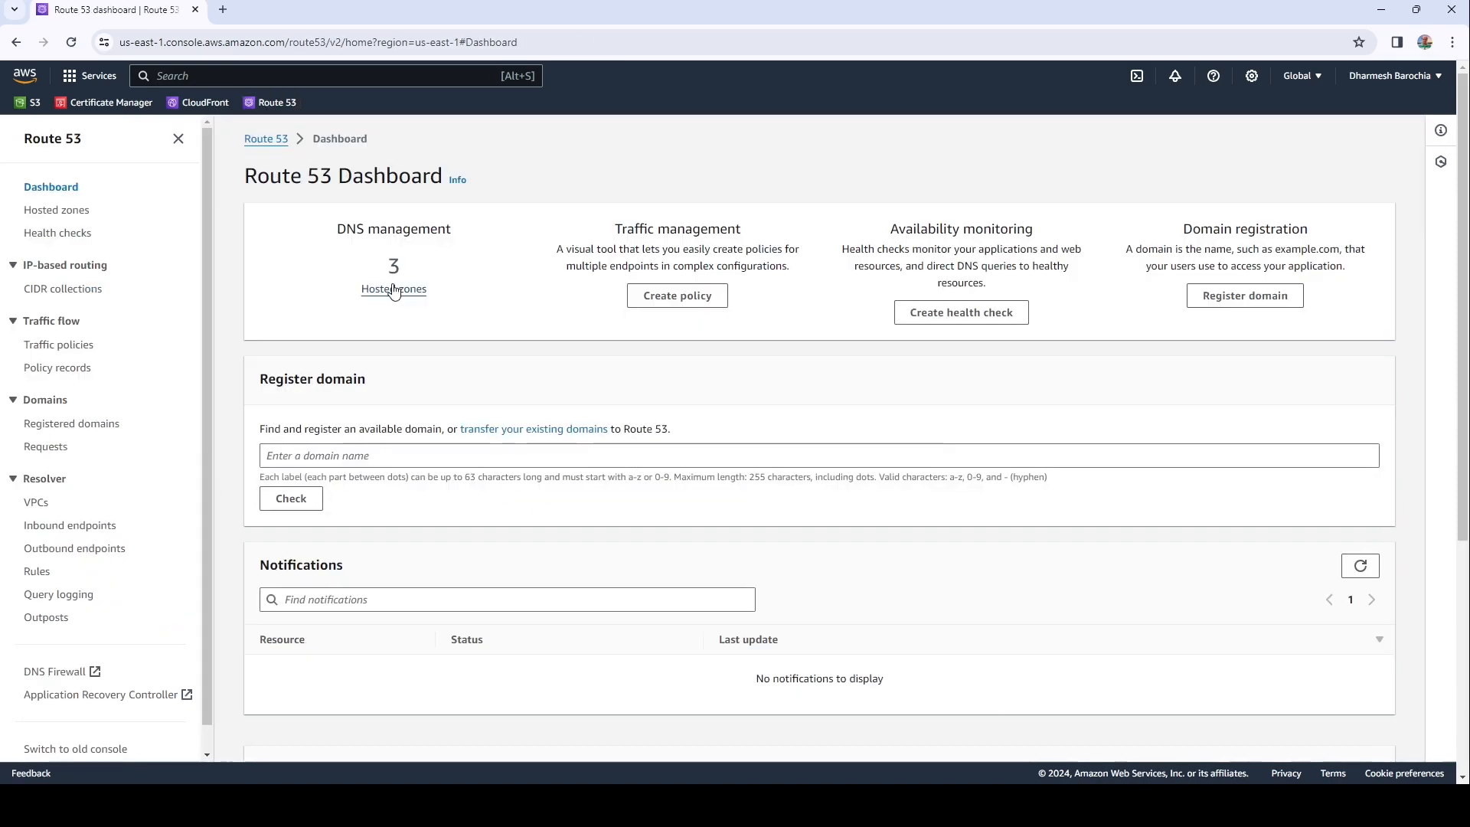
pyautogui.click(395, 289)
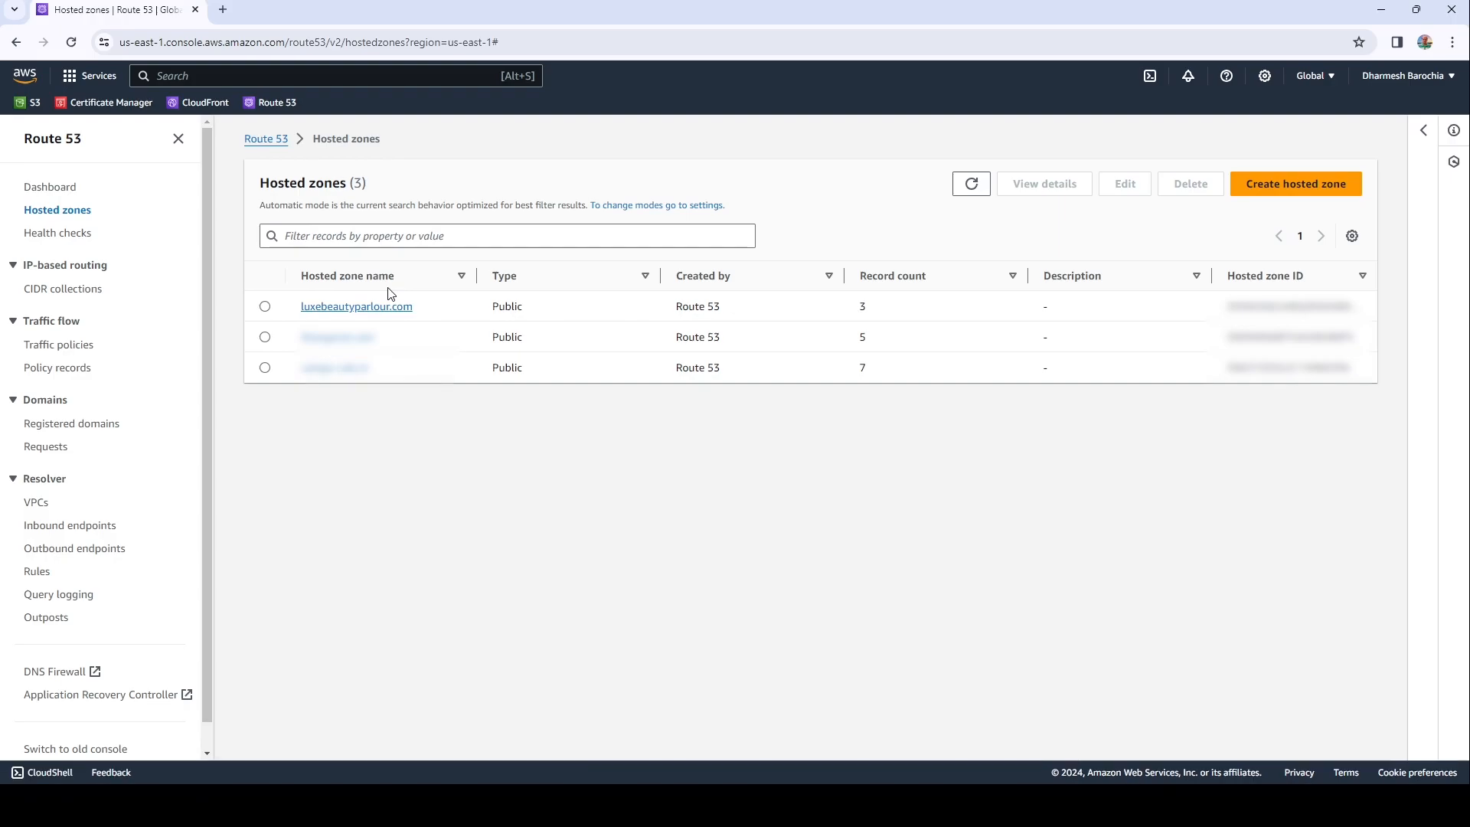
pyautogui.click(386, 305)
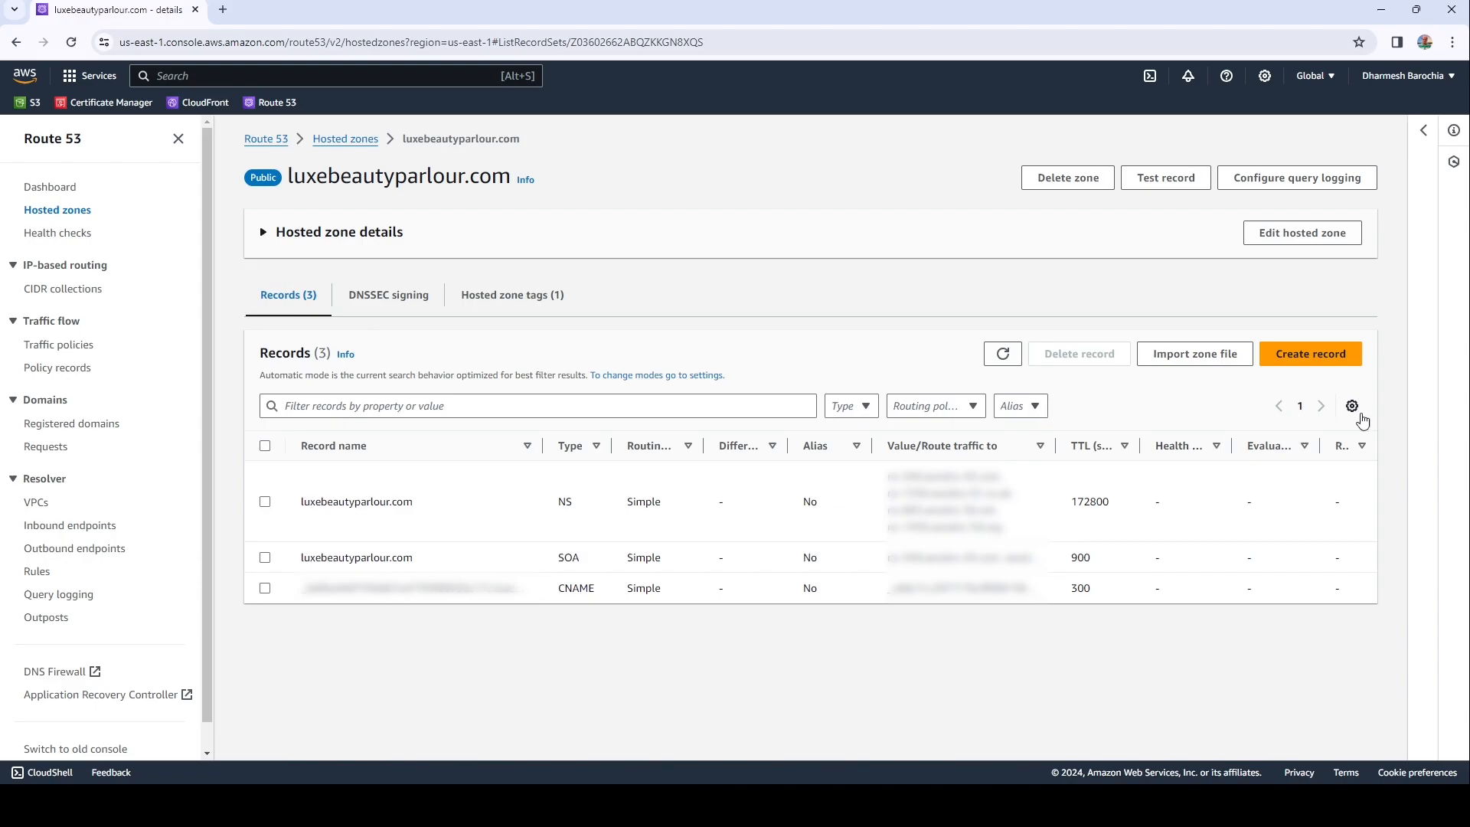
pyautogui.click(1311, 353)
pyautogui.click(90, 388)
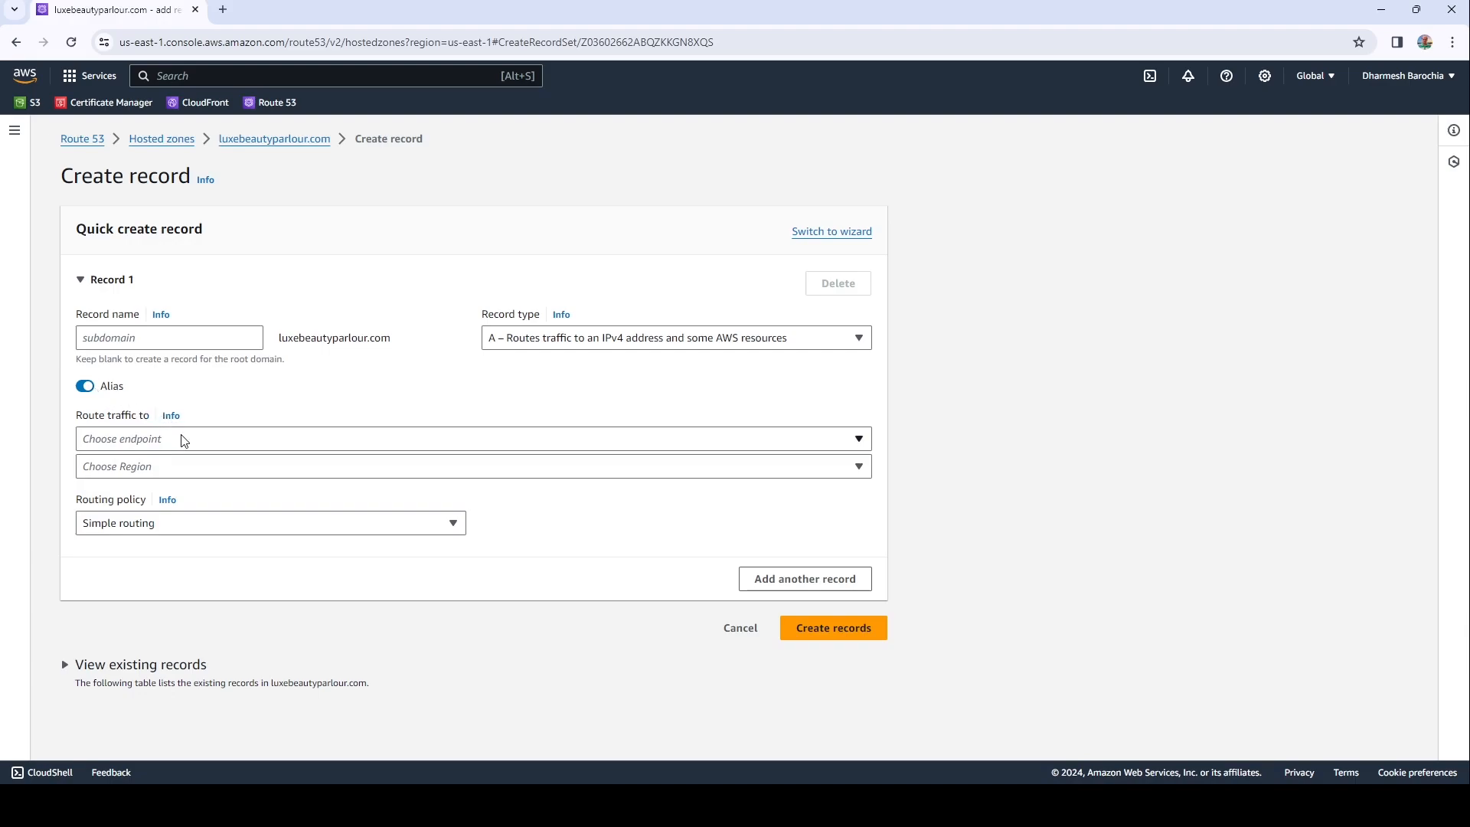
# Step: Route the alias record to the luxebeautyparlour.com CloudFront distribution with simple routing and create the record
pyautogui.click(184, 439)
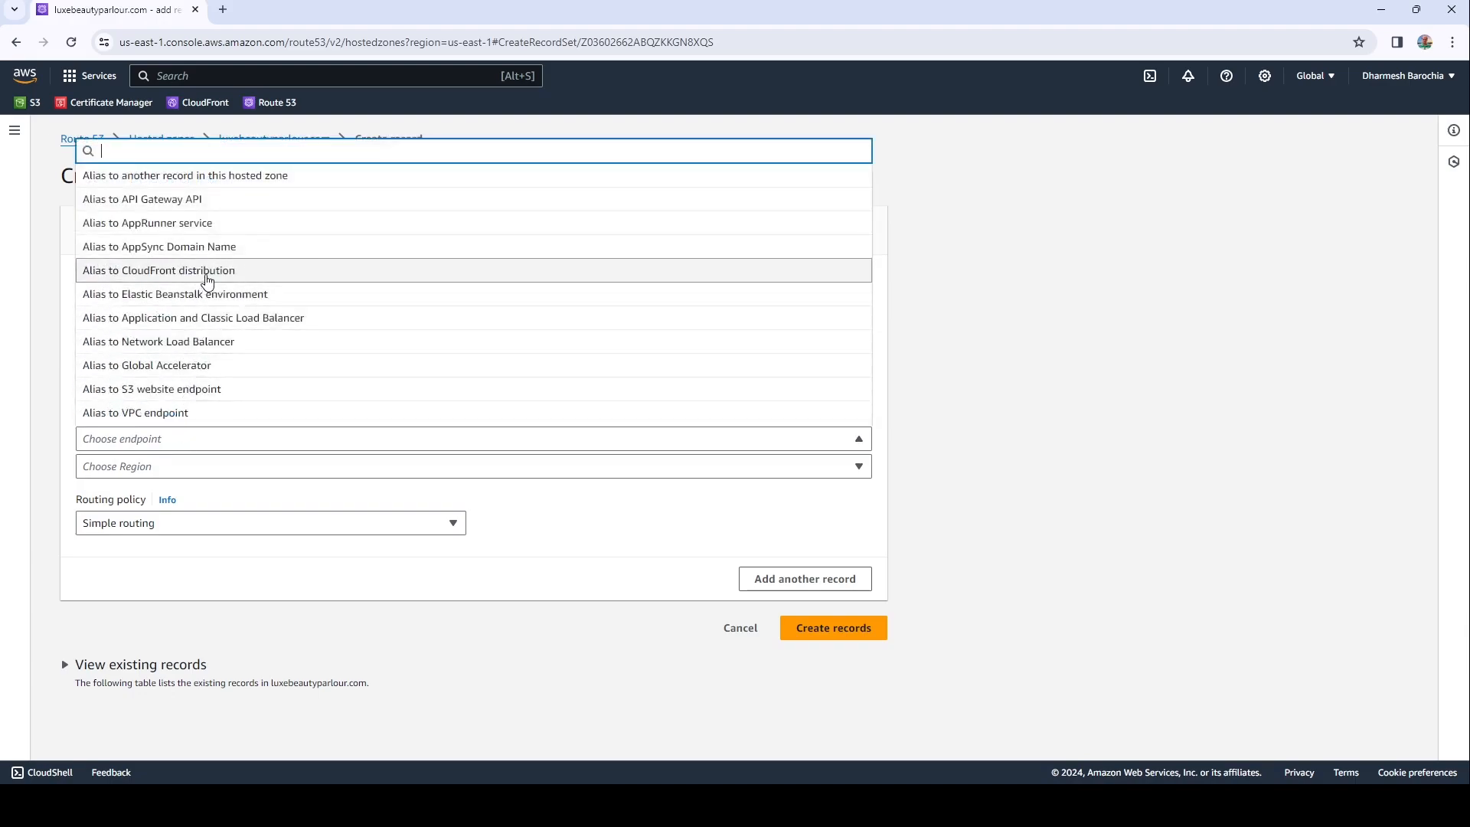
pyautogui.click(206, 271)
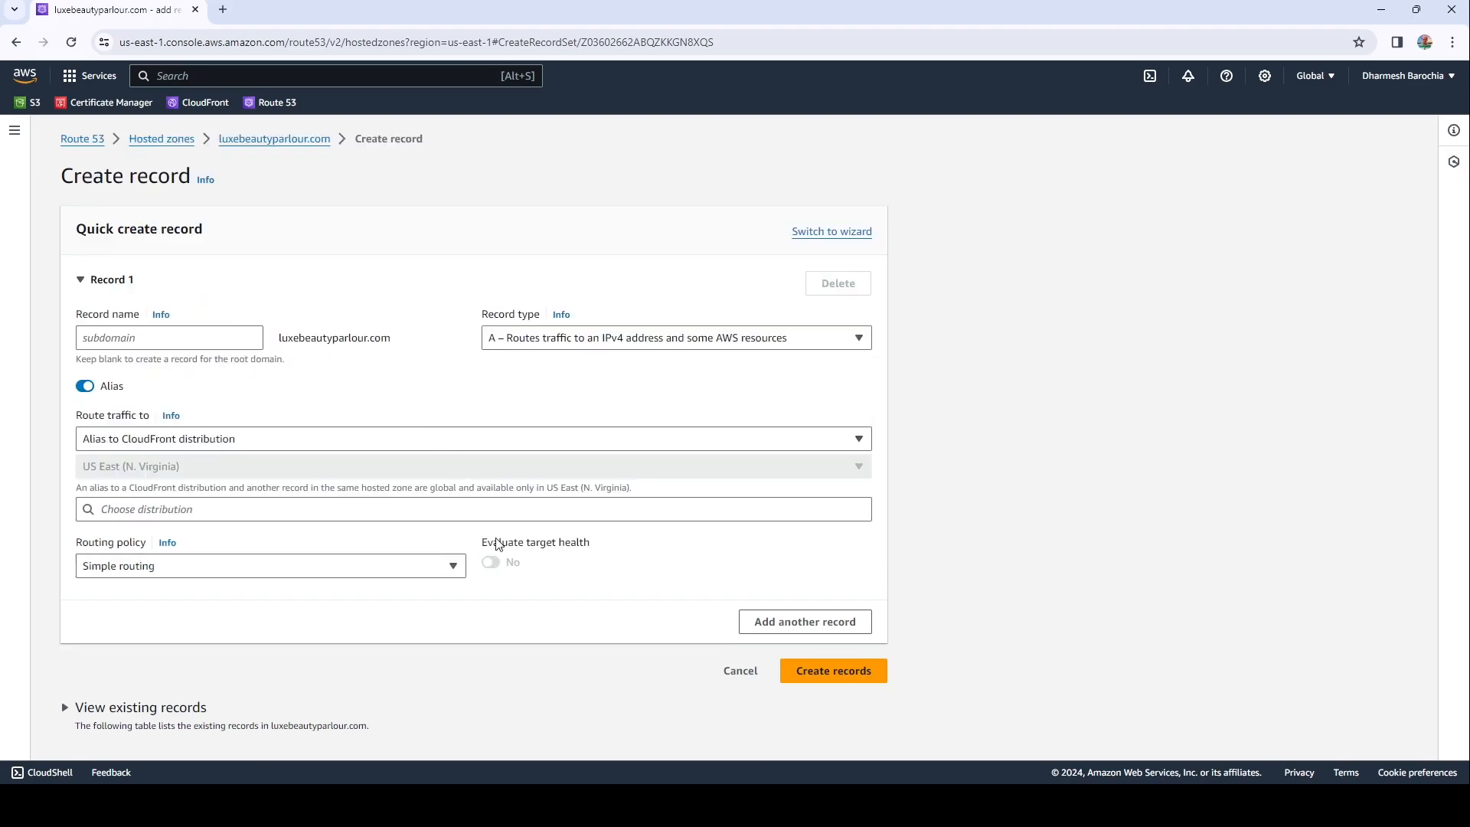
pyautogui.click(505, 508)
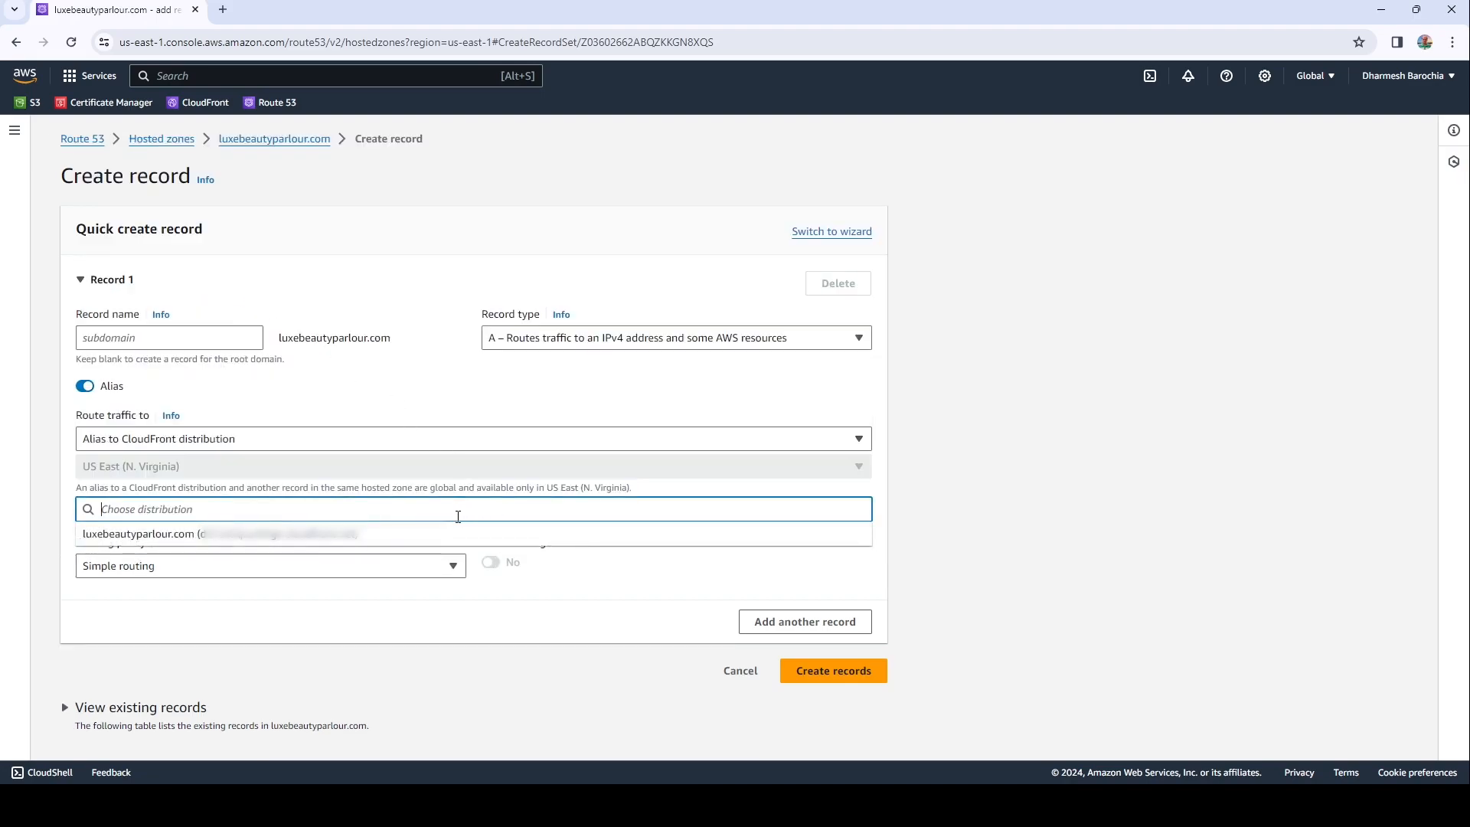
pyautogui.click(378, 534)
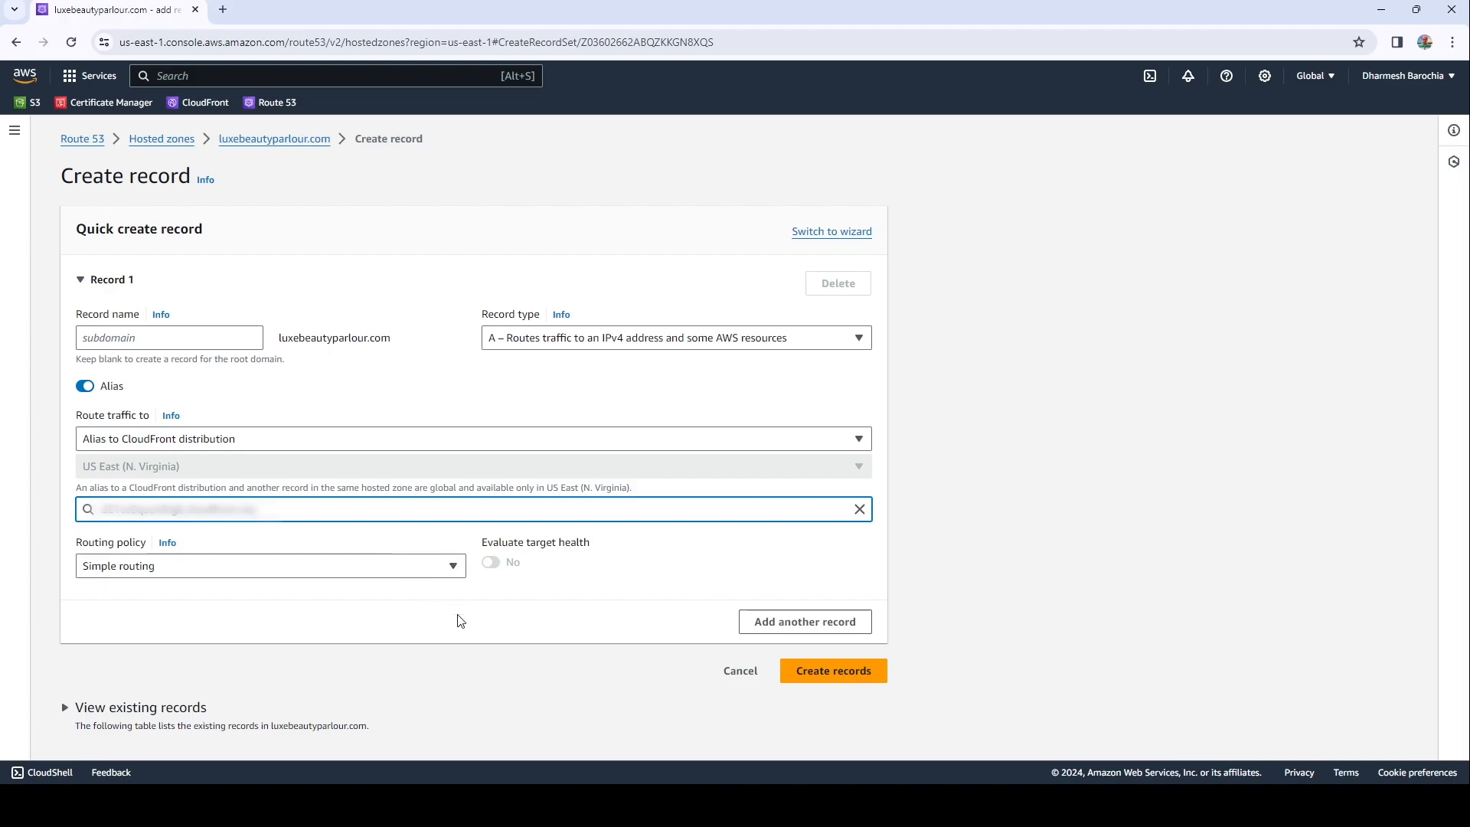
pyautogui.click(832, 677)
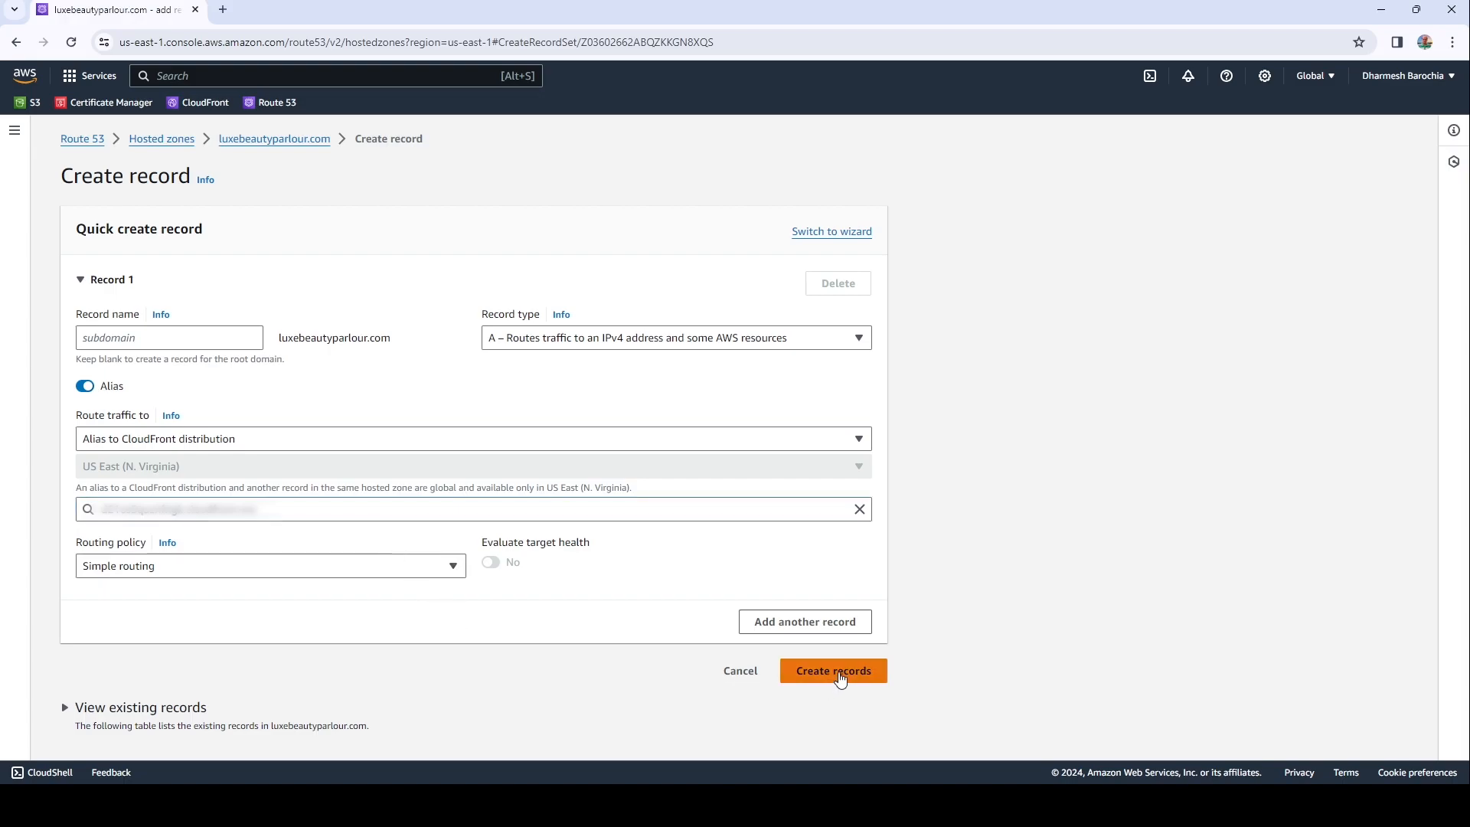
pyautogui.click(840, 679)
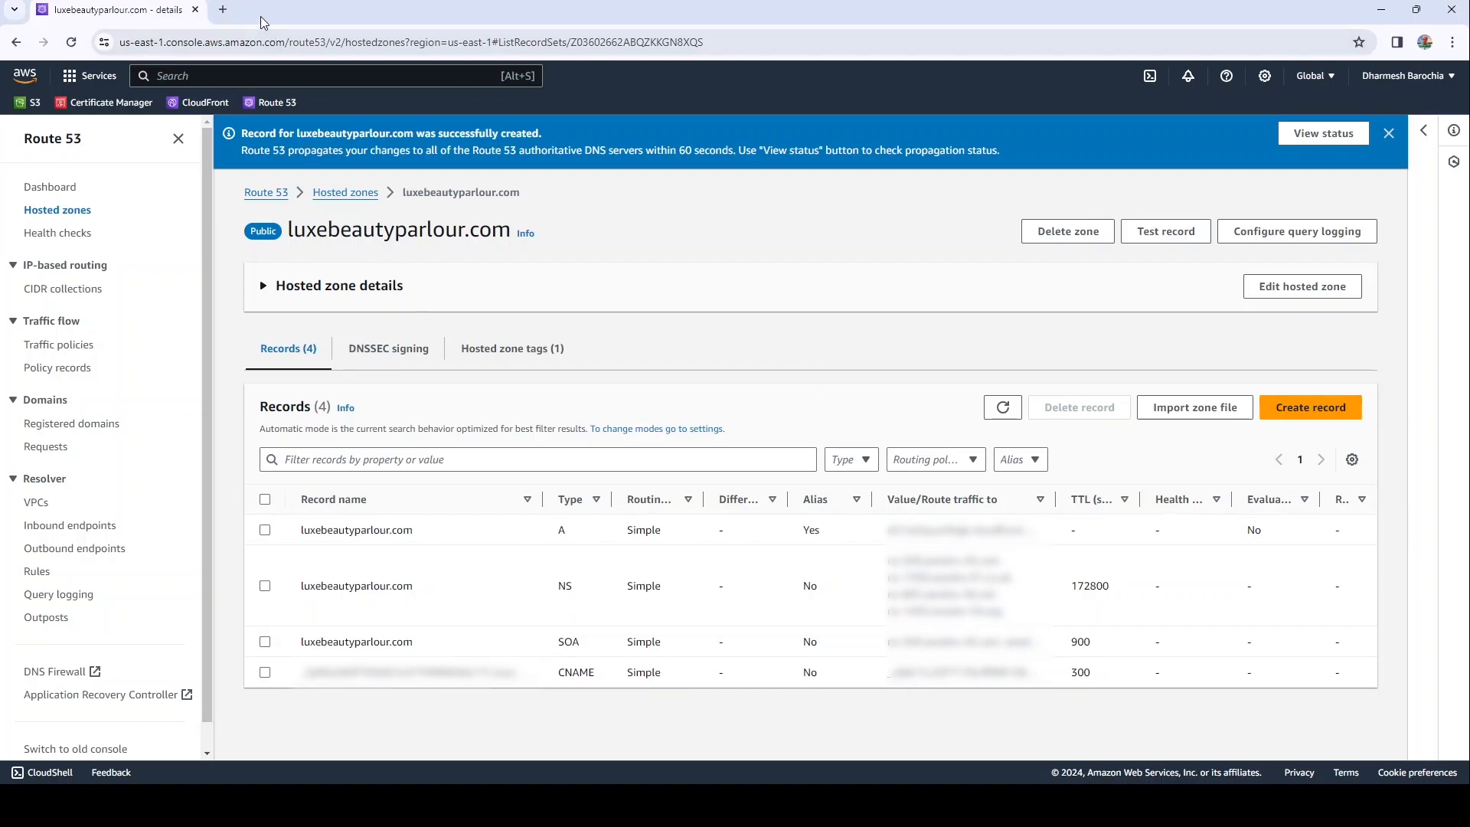
# Step: Load luxebeautyparlour.com in a new browser tab and view the live site's Services page
pyautogui.click(224, 10)
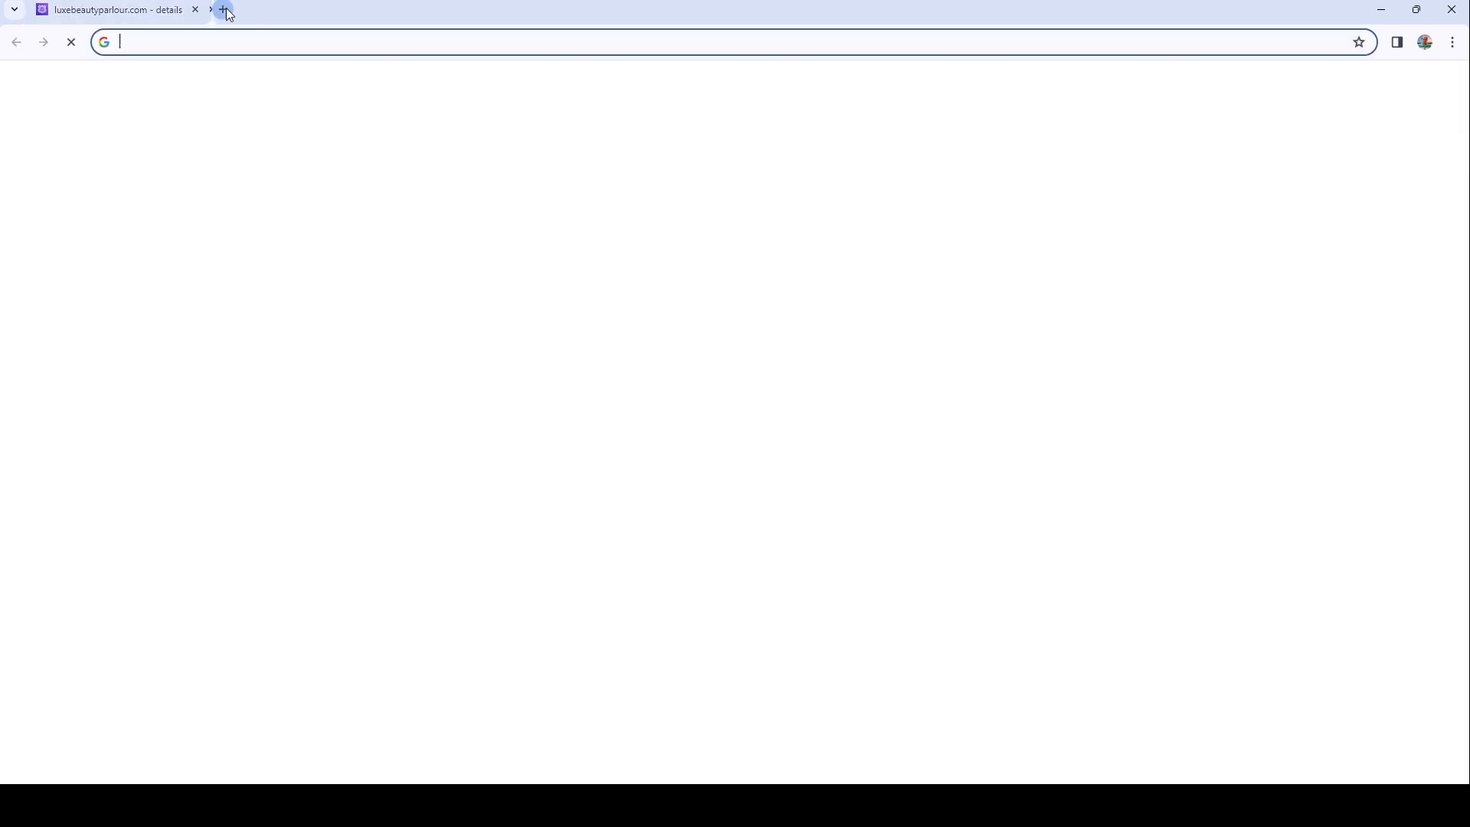
pyautogui.write('luxebeautyparlour.com')
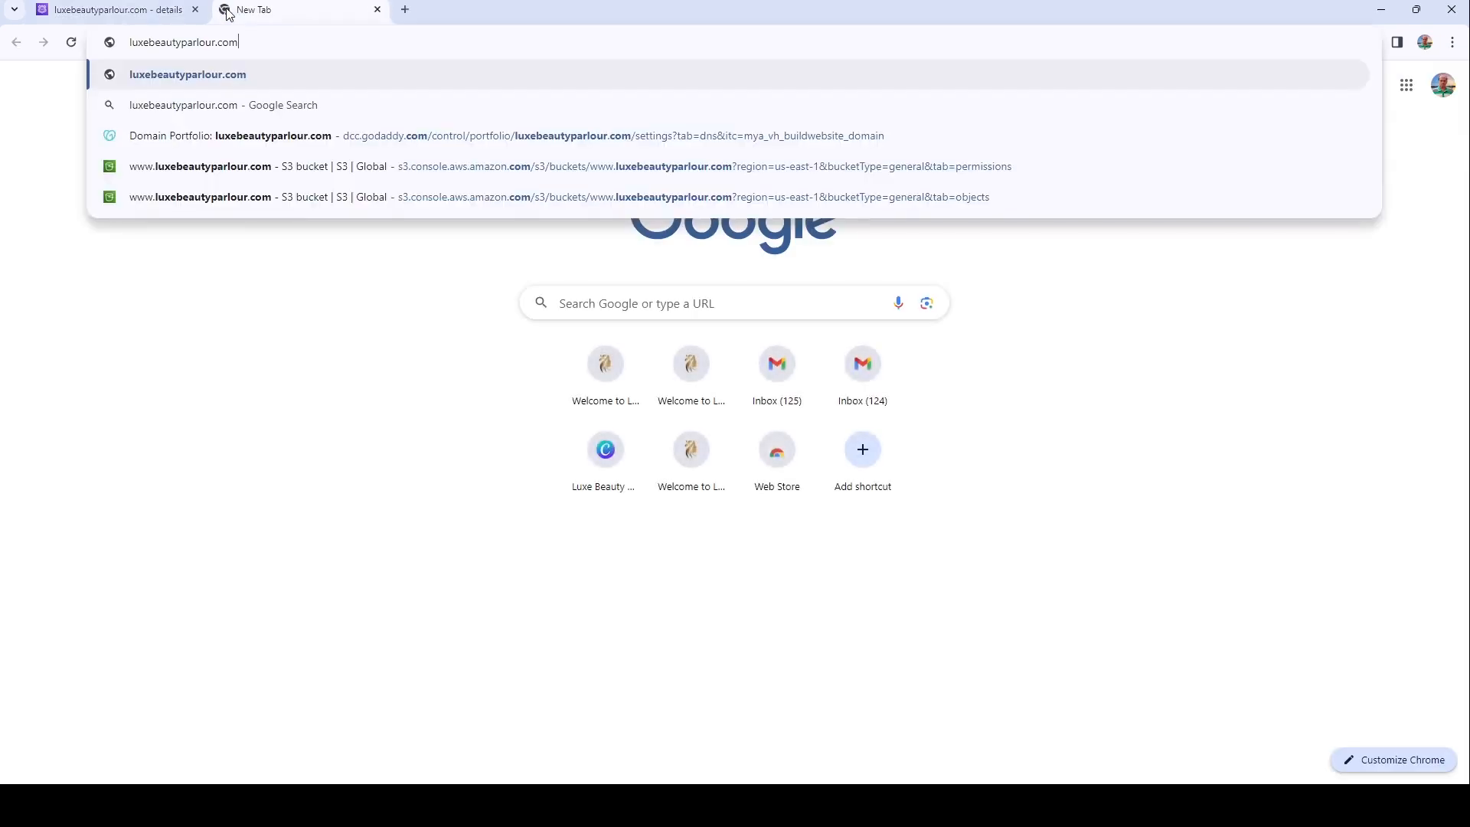
pyautogui.press('Return')
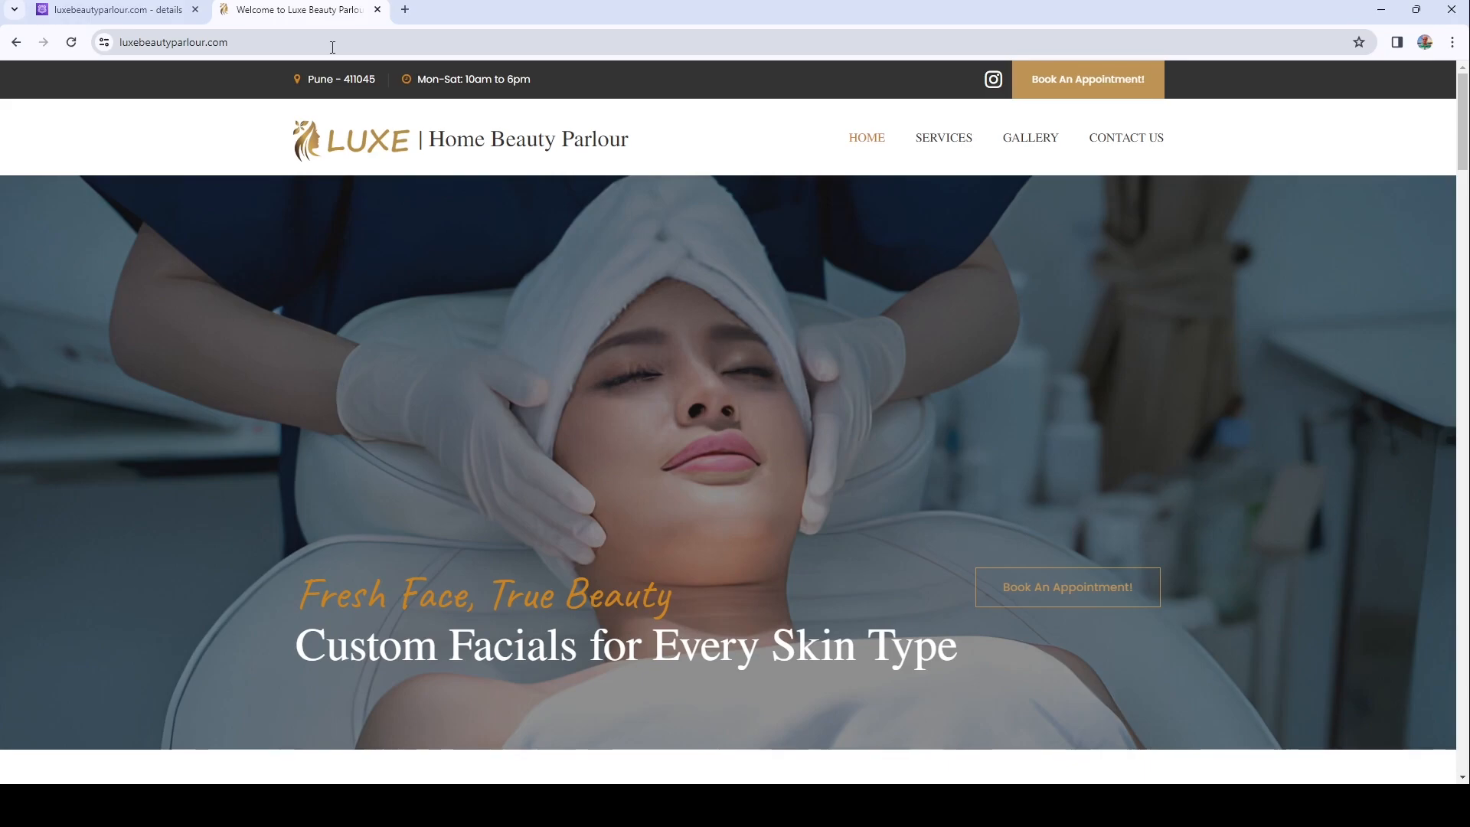
pyautogui.click(941, 147)
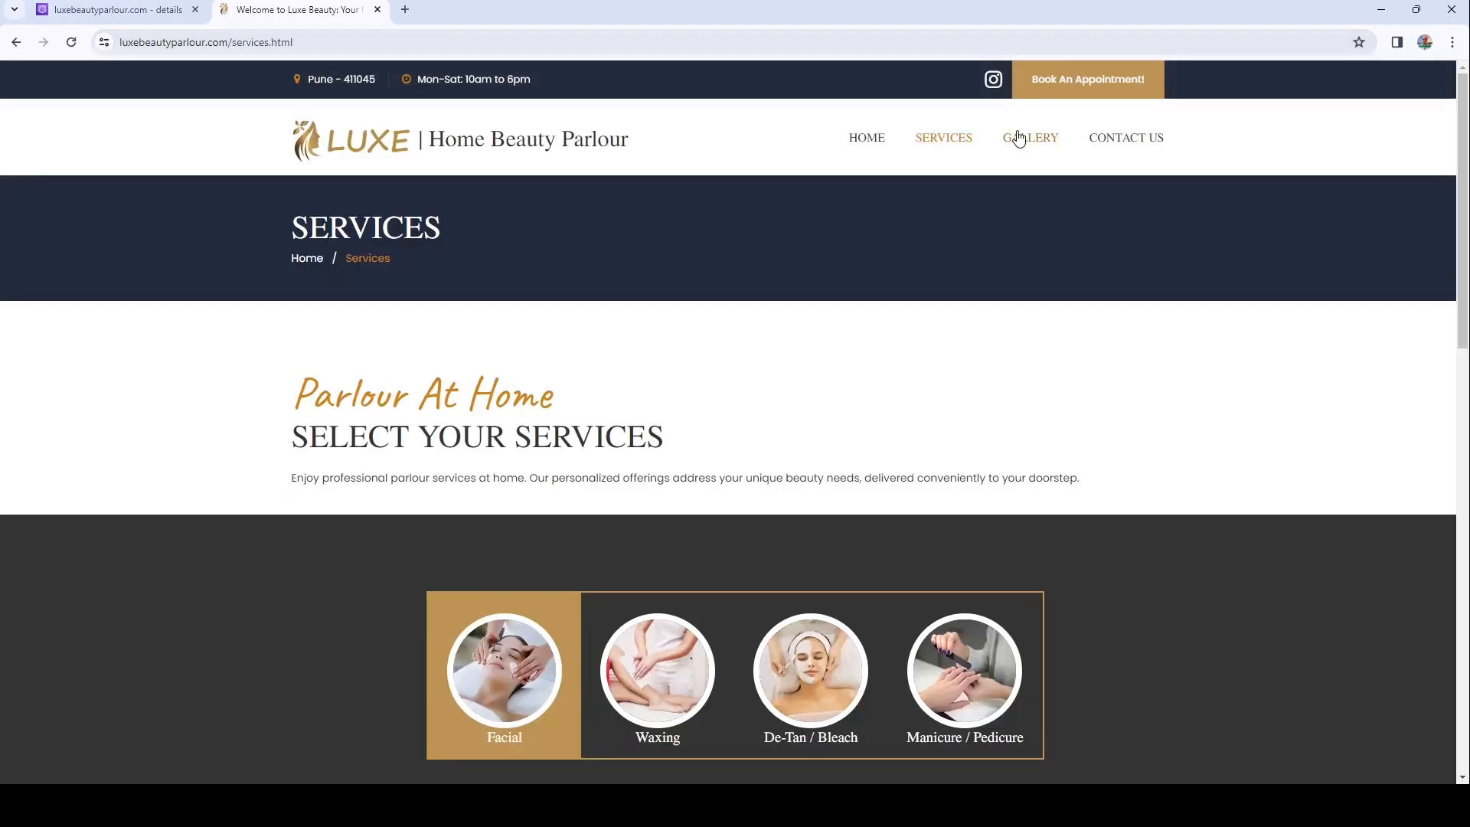
# Step: View the Gallery and Contact Us pages of the live site
pyautogui.click(1021, 141)
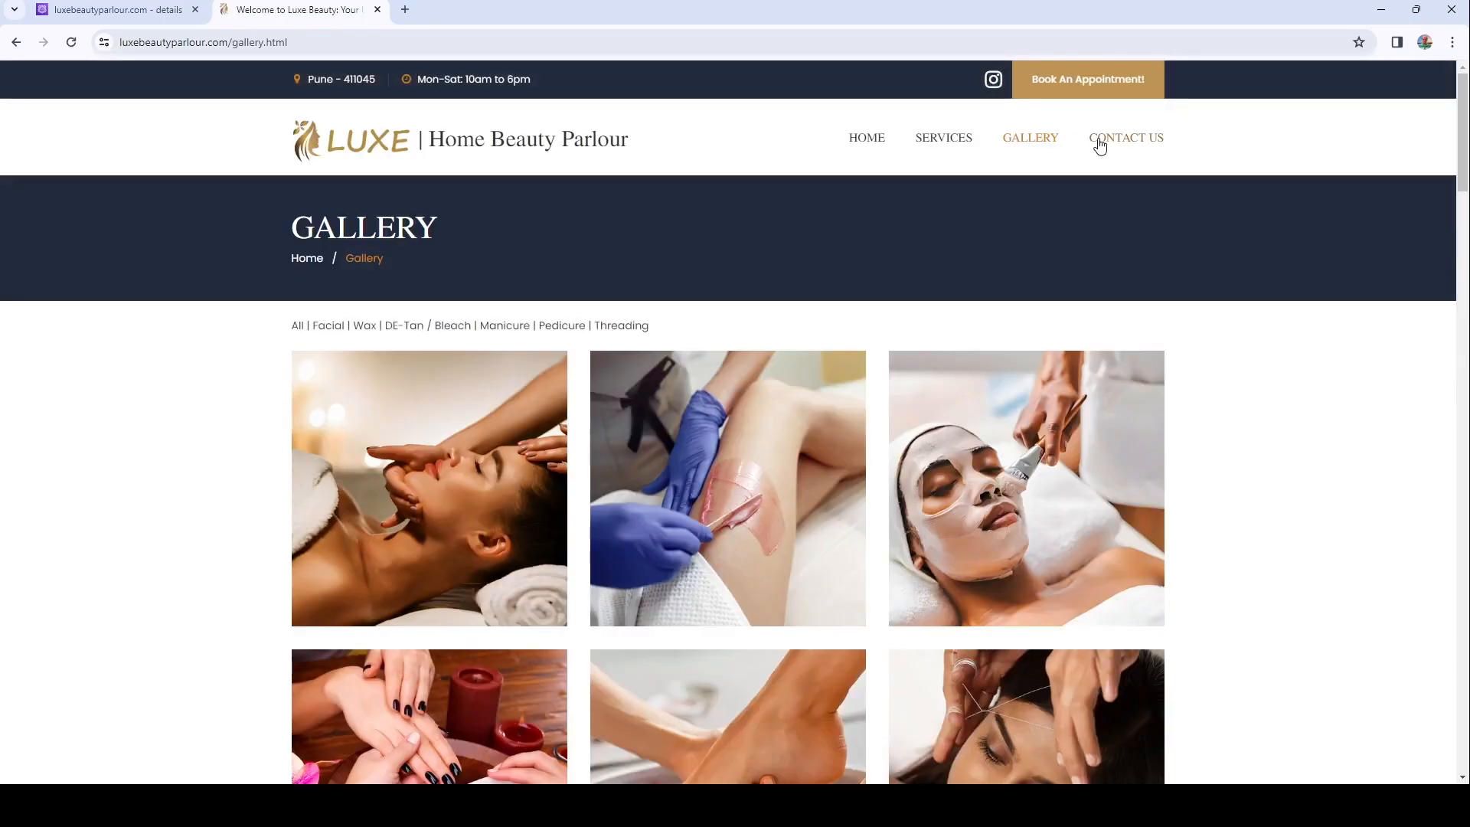
pyautogui.click(1099, 145)
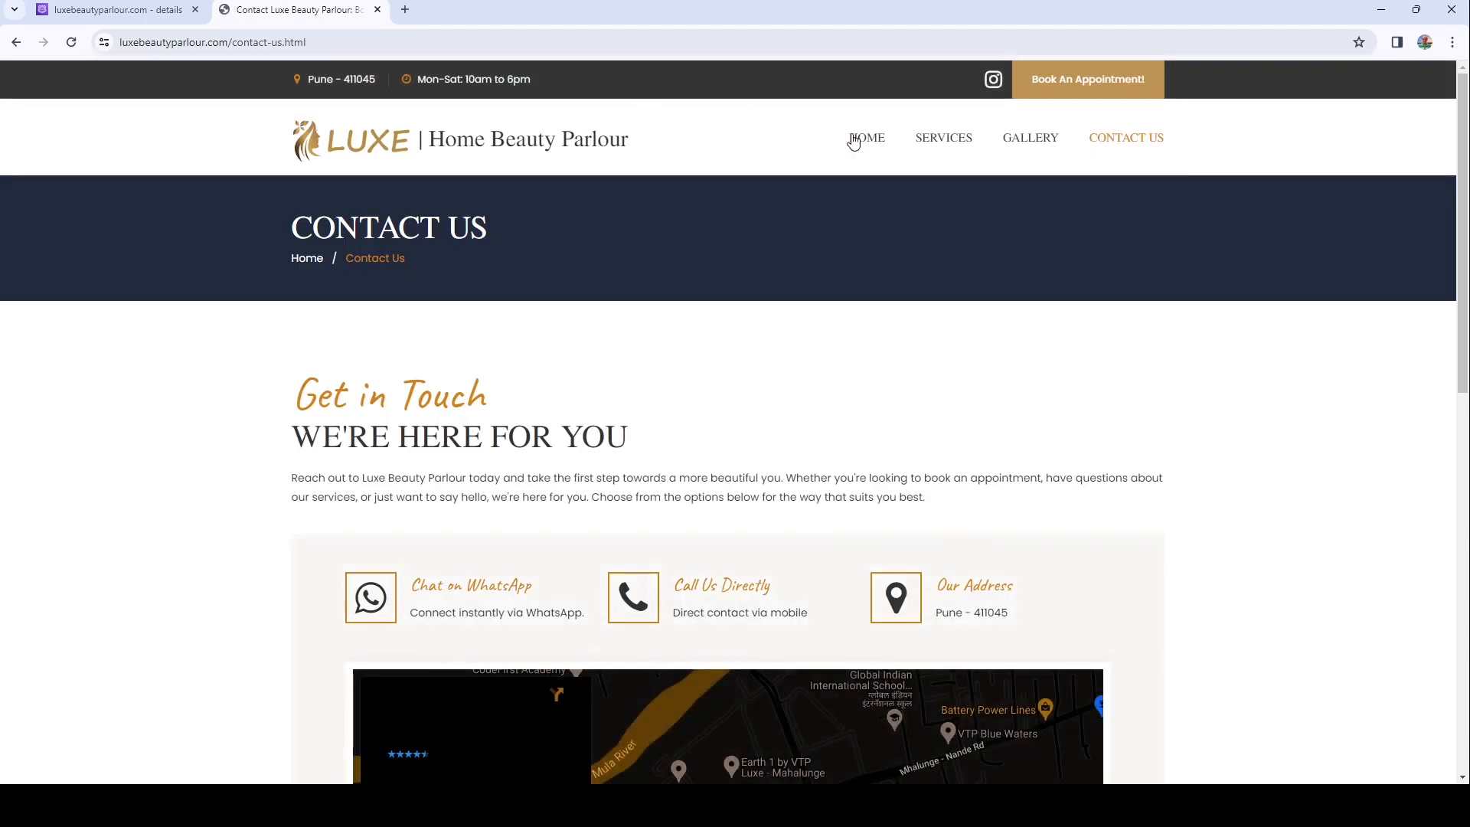
pyautogui.click(564, 45)
pyautogui.write('luxebeautyparlour.com')
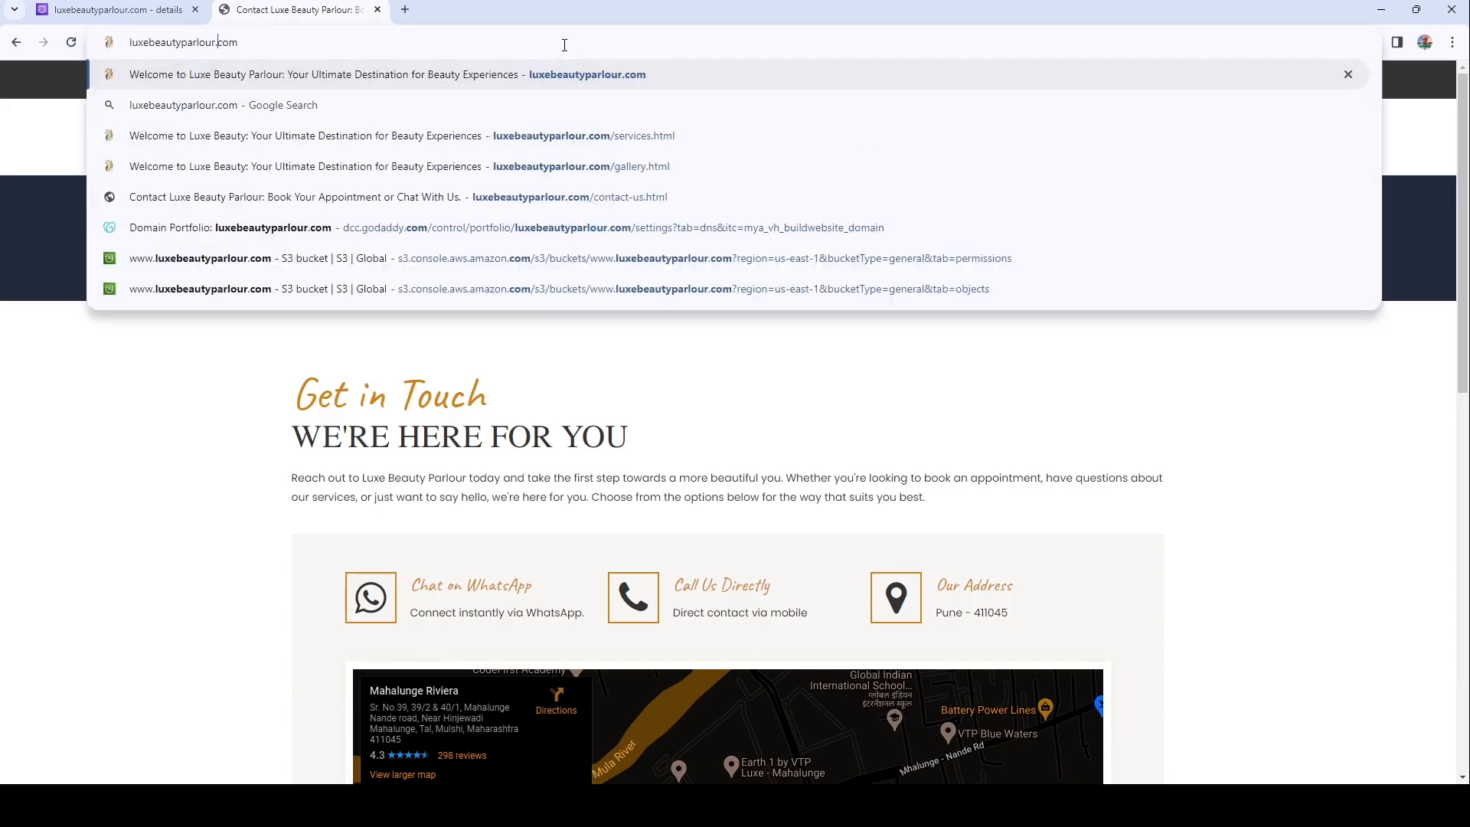
pyautogui.press('Home')
pyautogui.write('http')
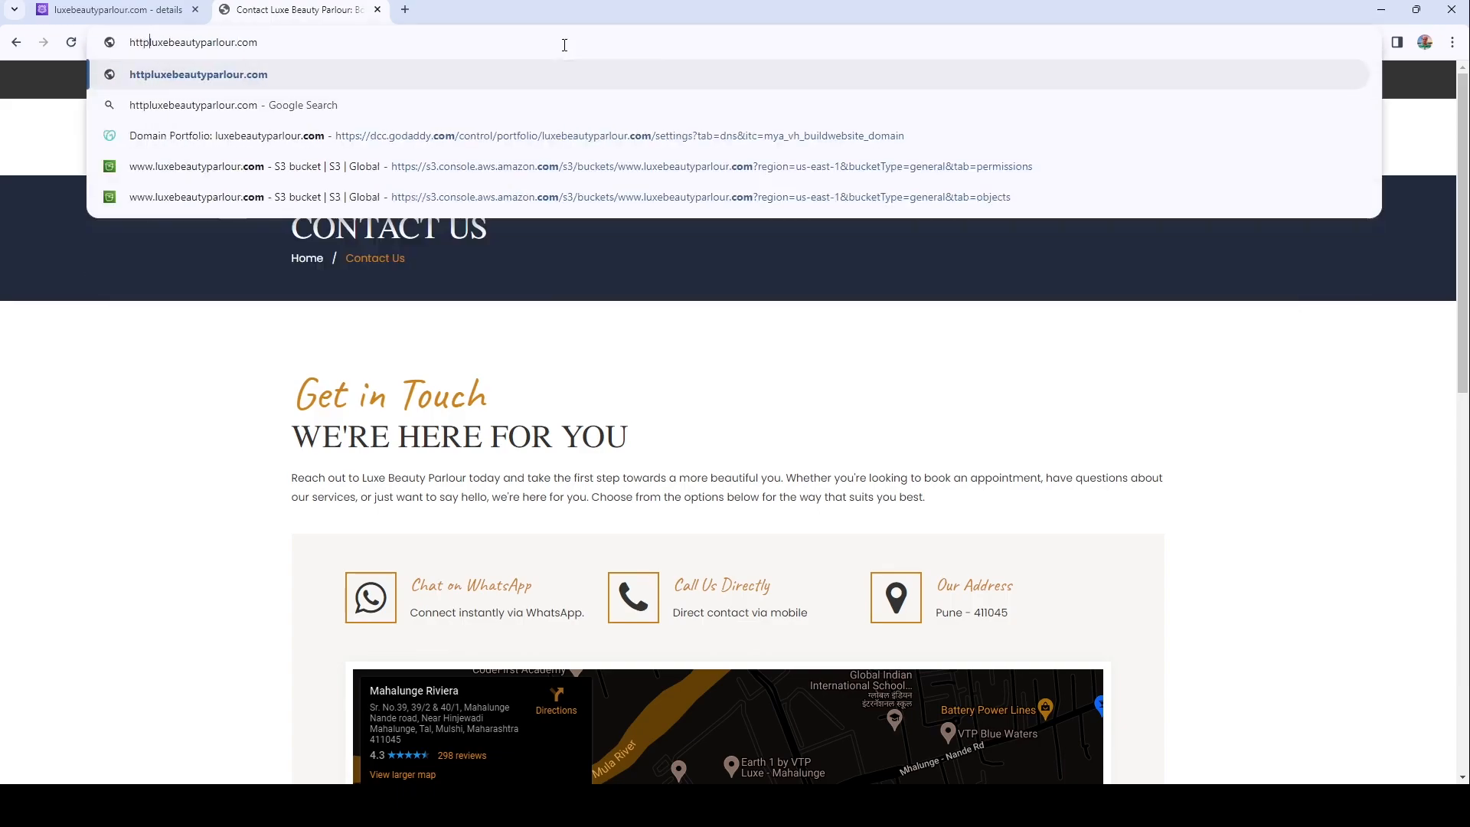
pyautogui.write('://')
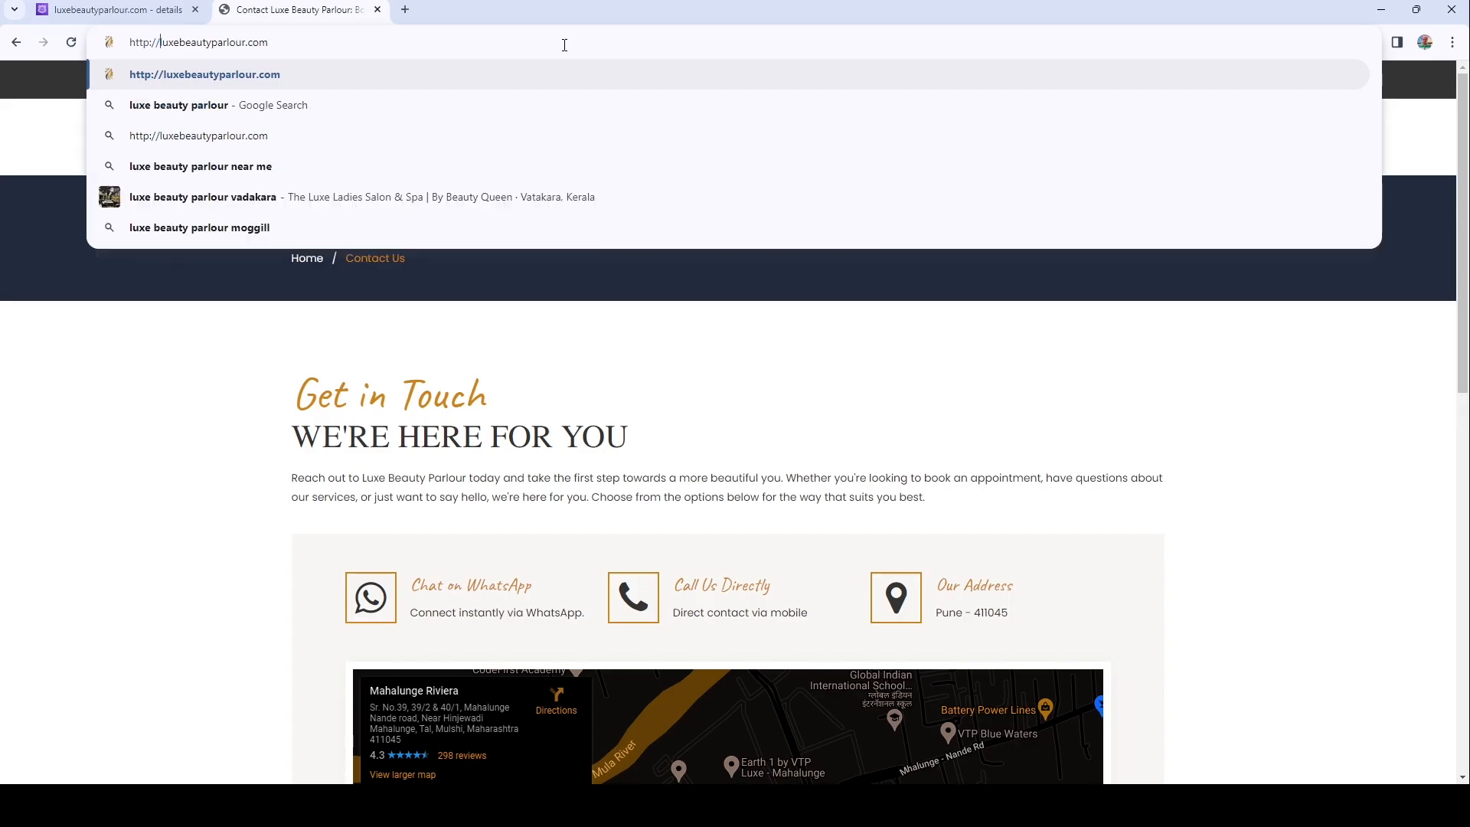
pyautogui.press('Return')
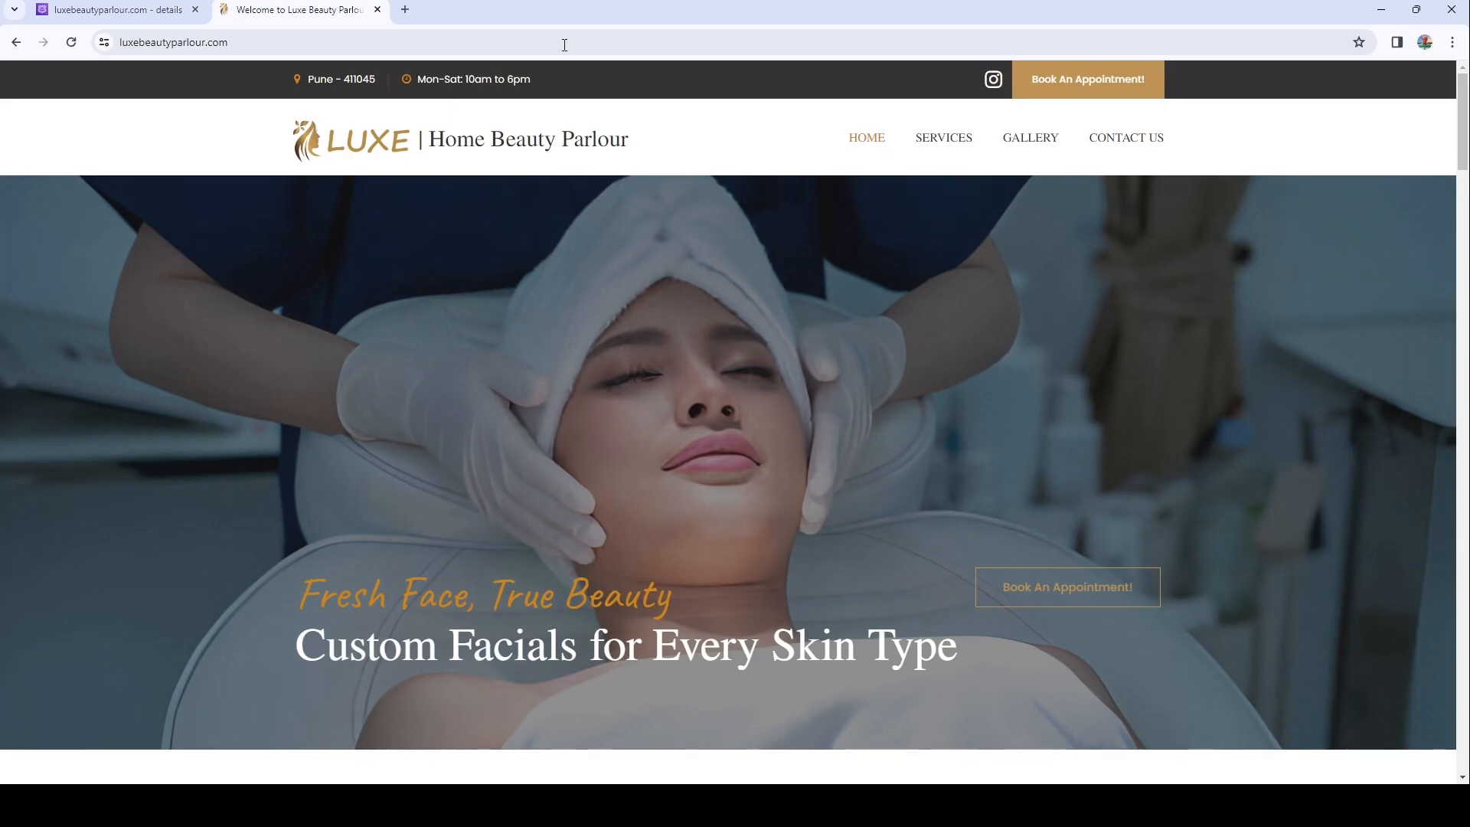
# Step: Repeat the HTTP test by changing the current address from https to http and loading it again
pyautogui.click(564, 44)
pyautogui.press('Left')
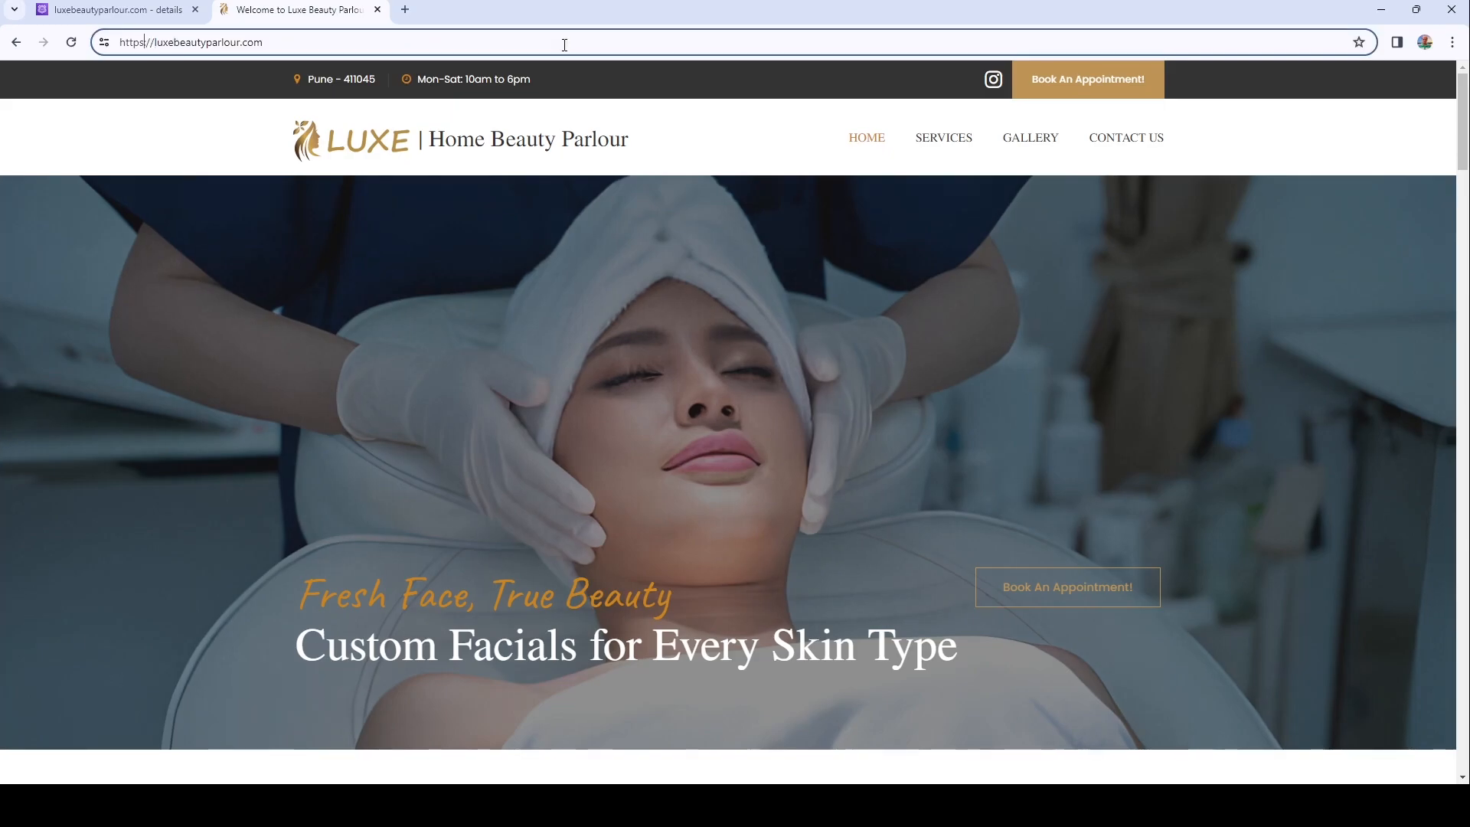
pyautogui.press('BackSpace')
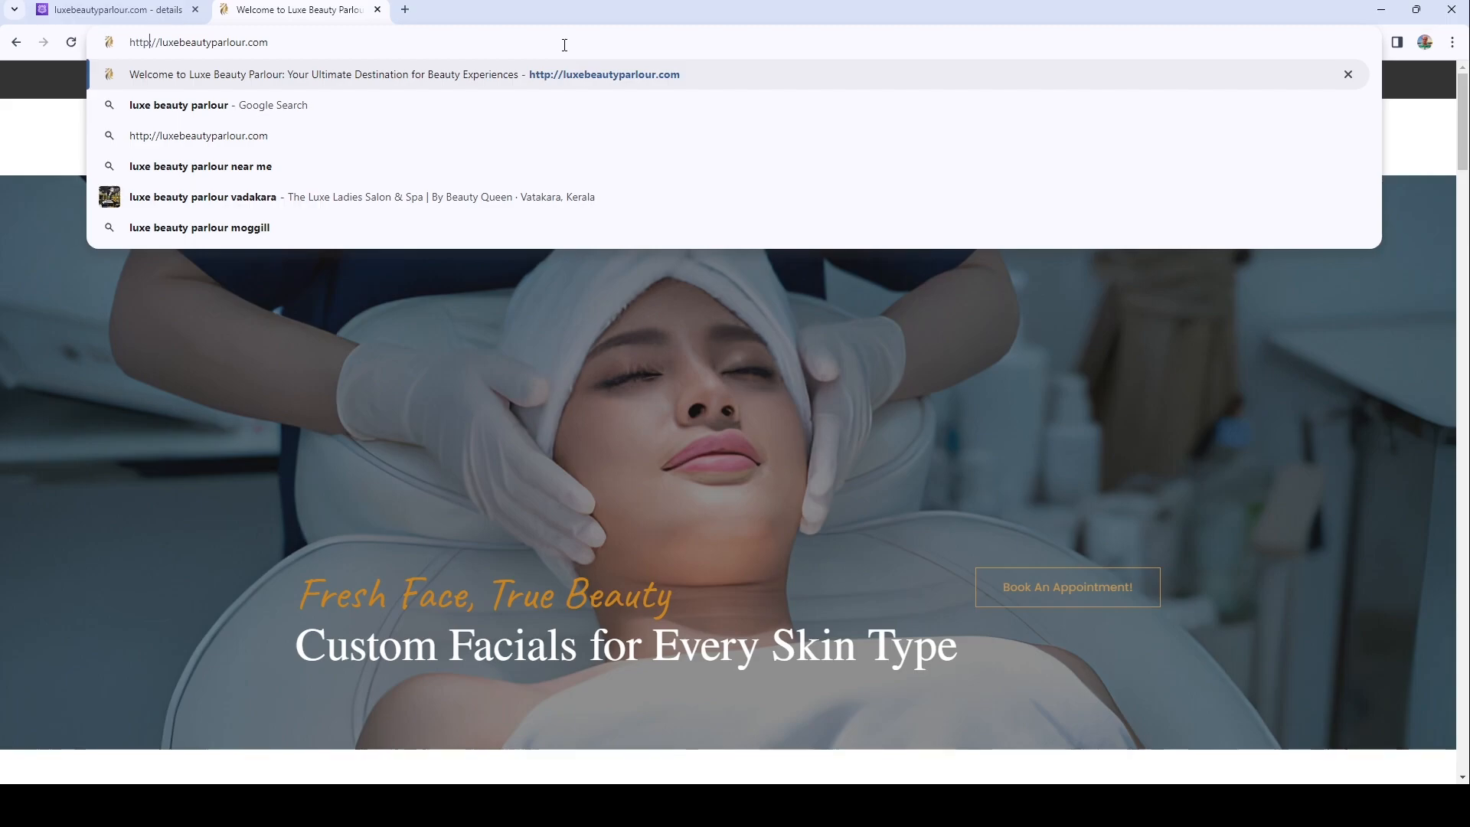
pyautogui.press('Return')
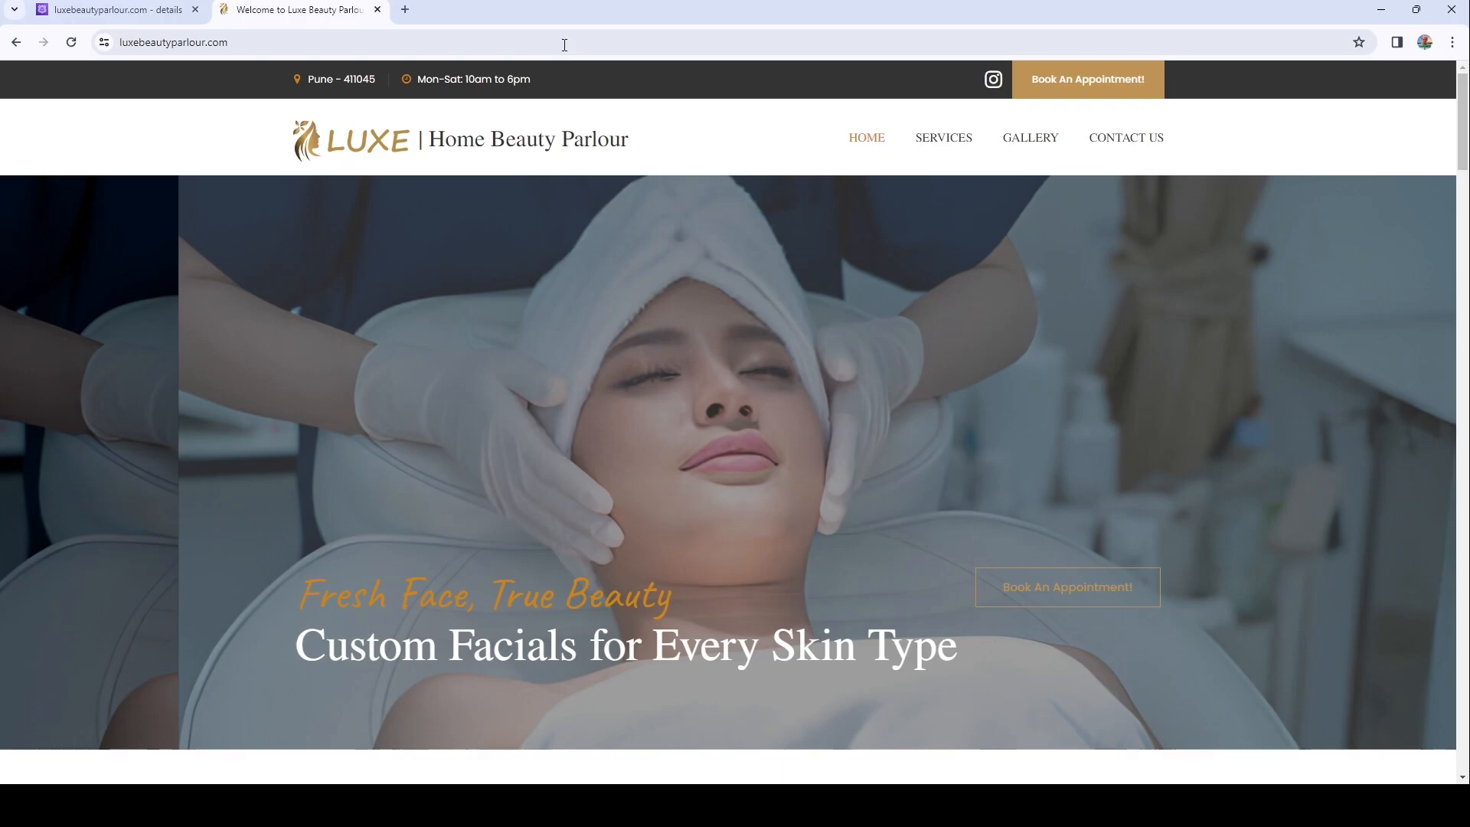
pyautogui.click(564, 44)
pyautogui.hotkey('ctrl', 'c')
pyautogui.press('Home')
pyautogui.write('www.')
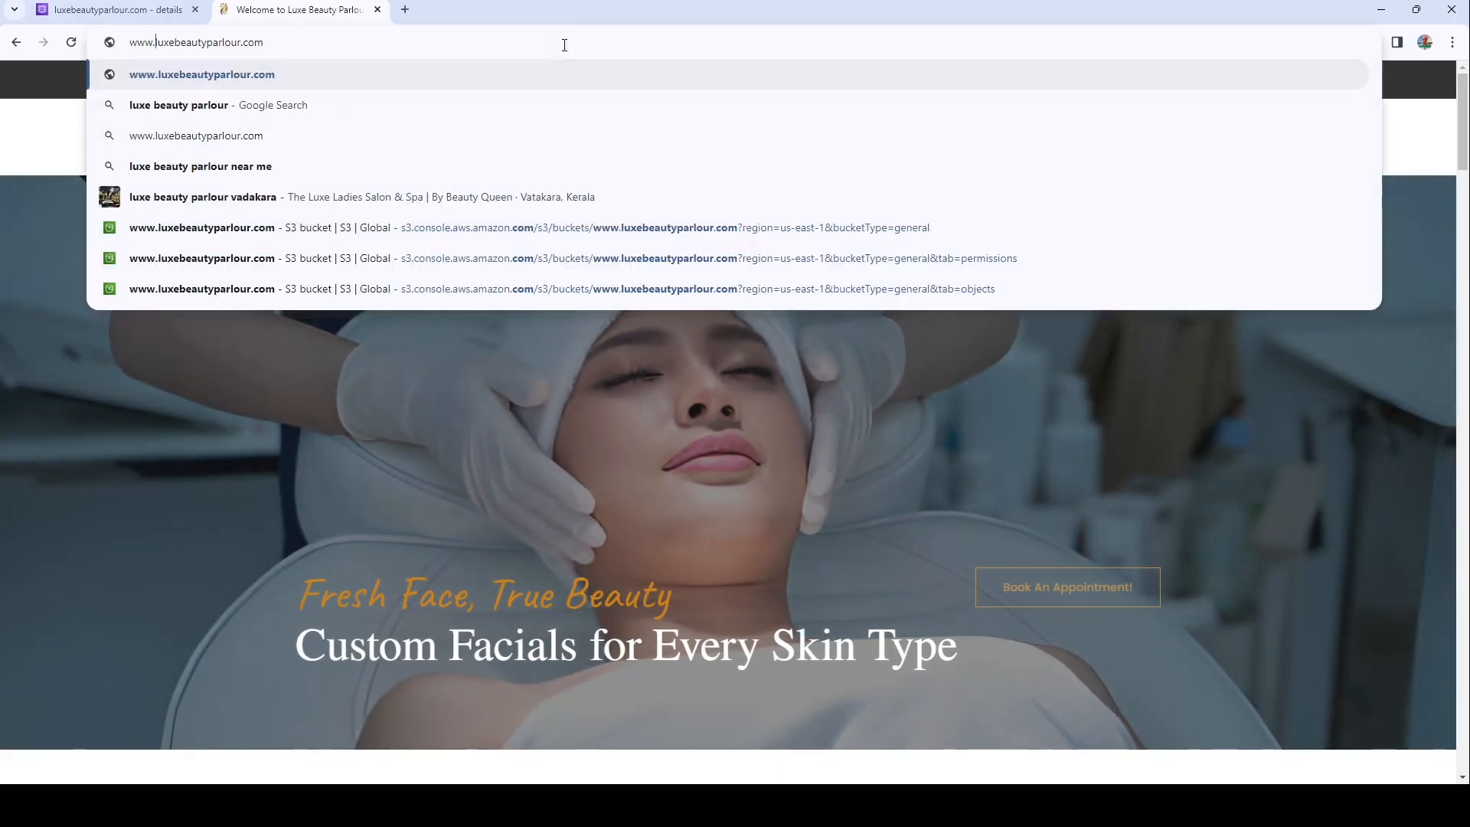
pyautogui.press('Return')
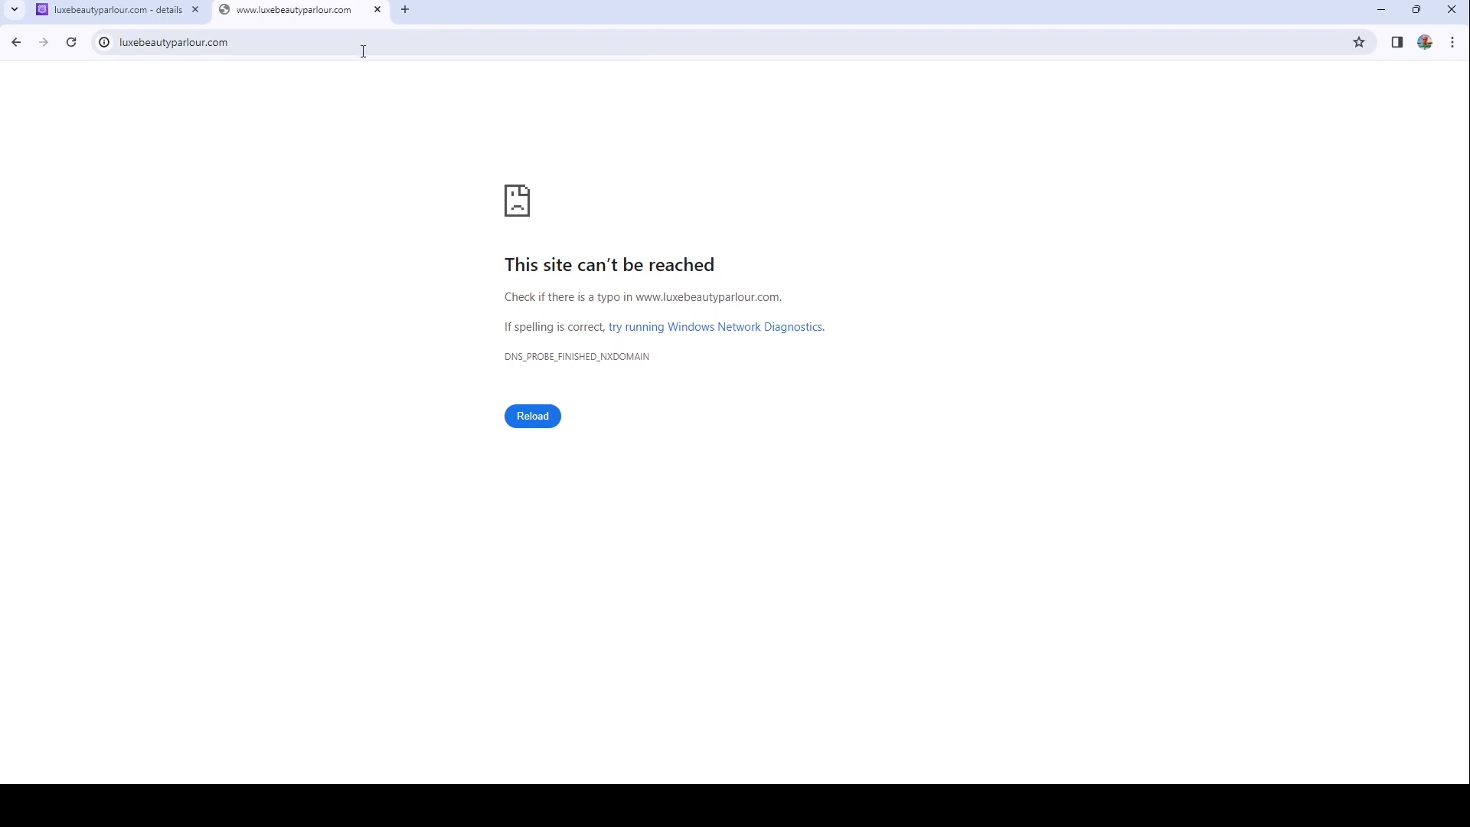
pyautogui.click(378, 10)
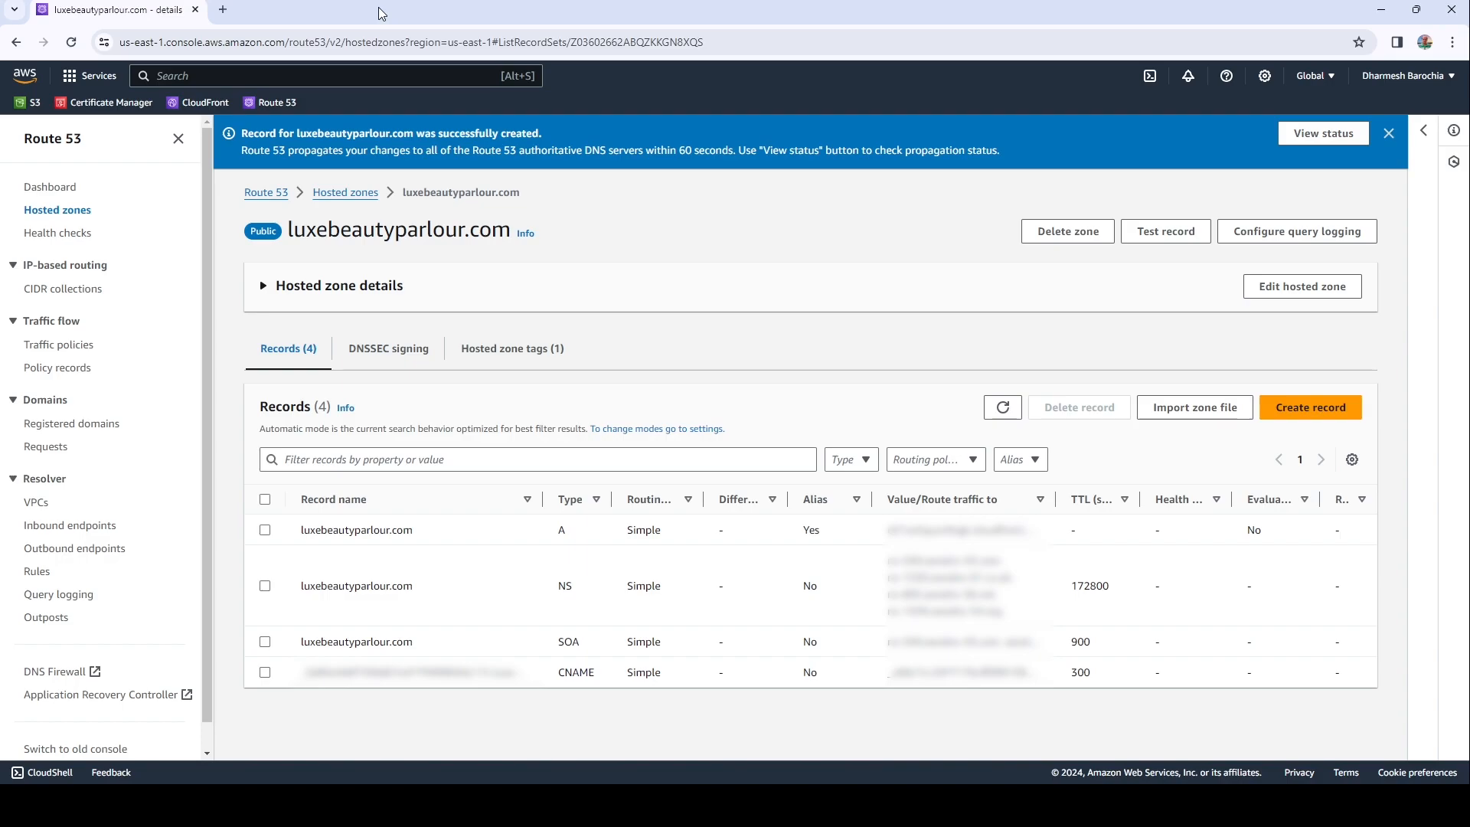
pyautogui.click(35, 103)
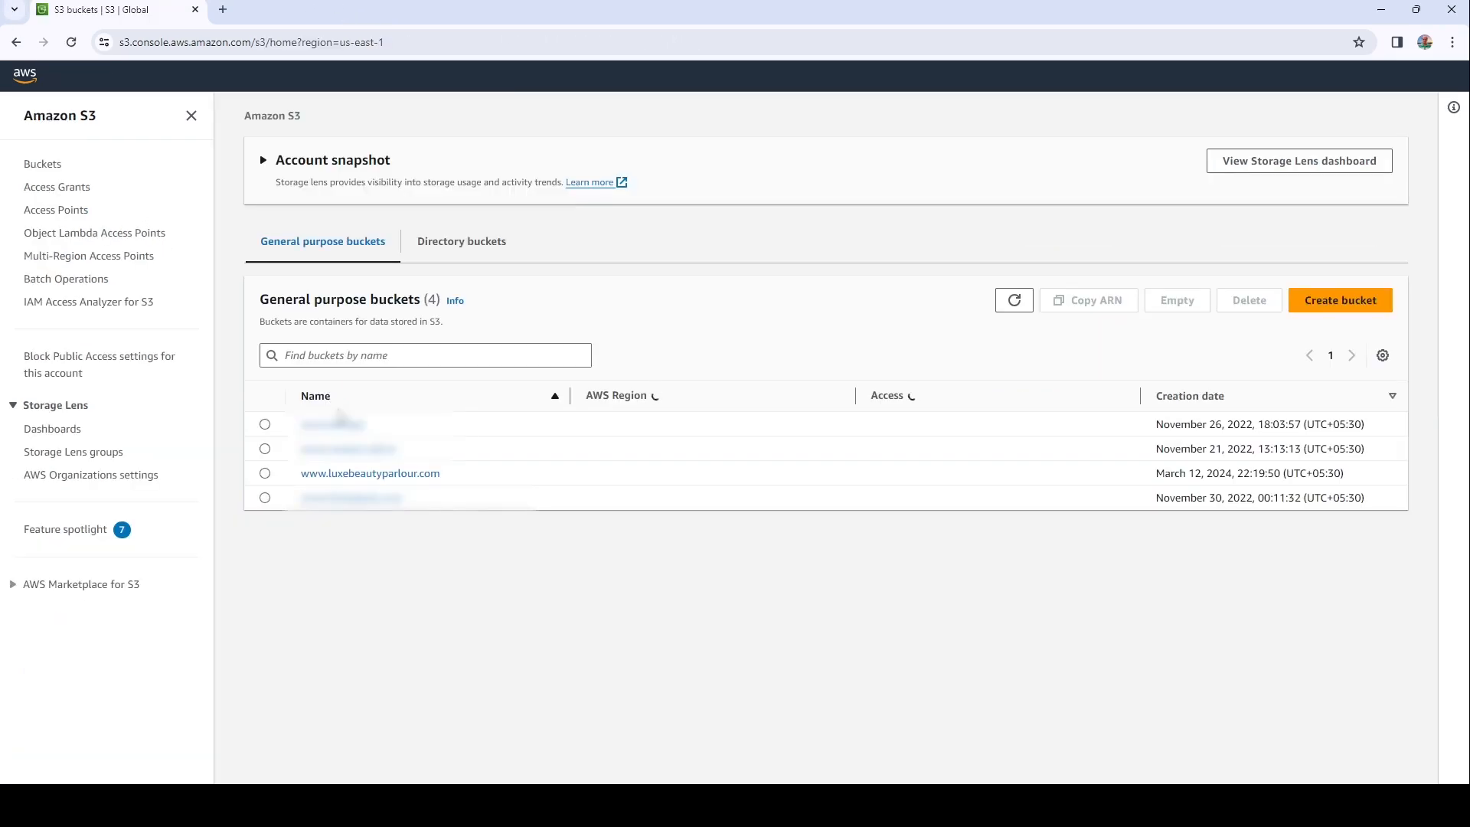
pyautogui.click(359, 473)
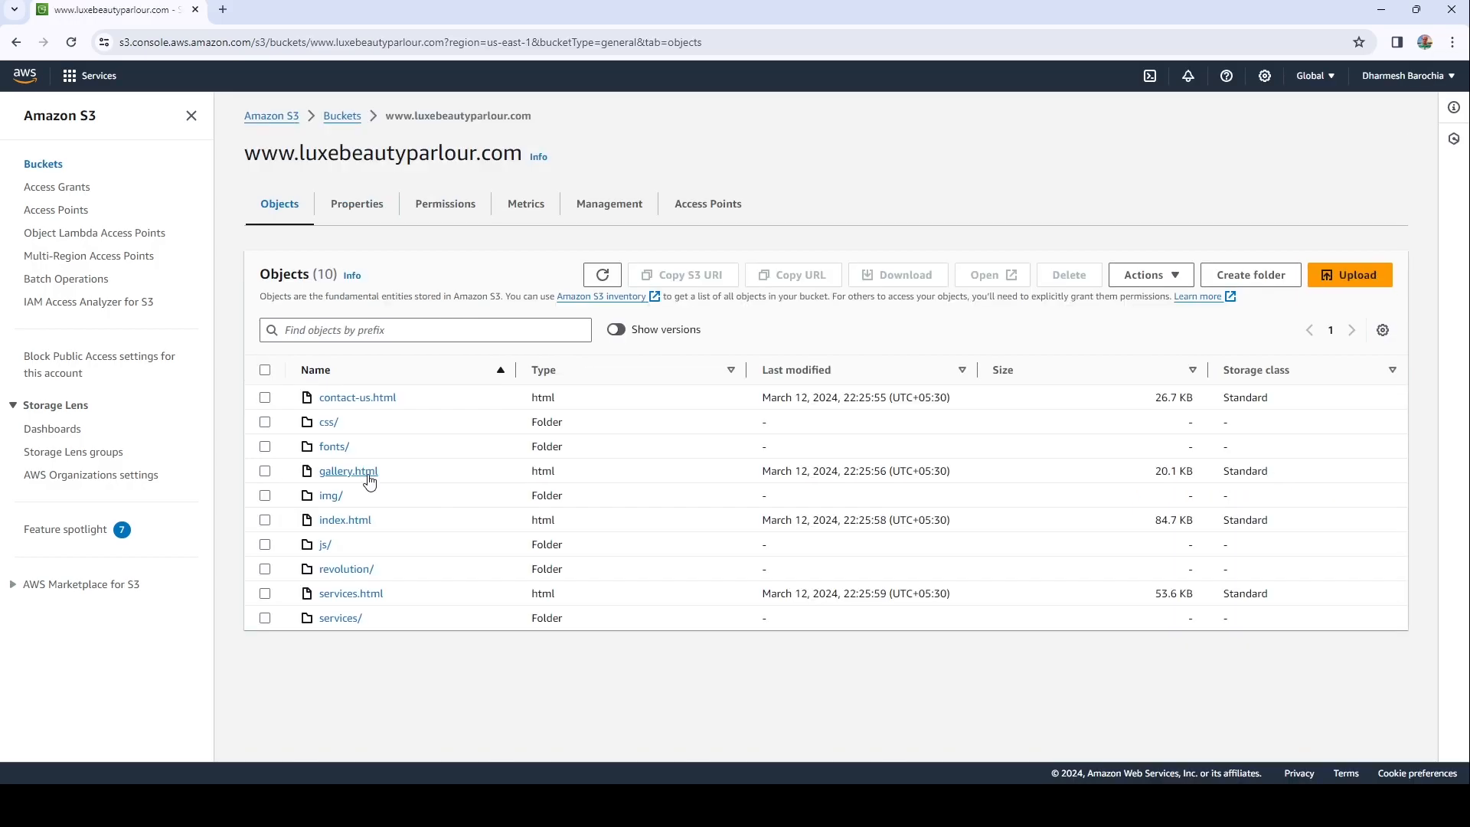
pyautogui.click(352, 215)
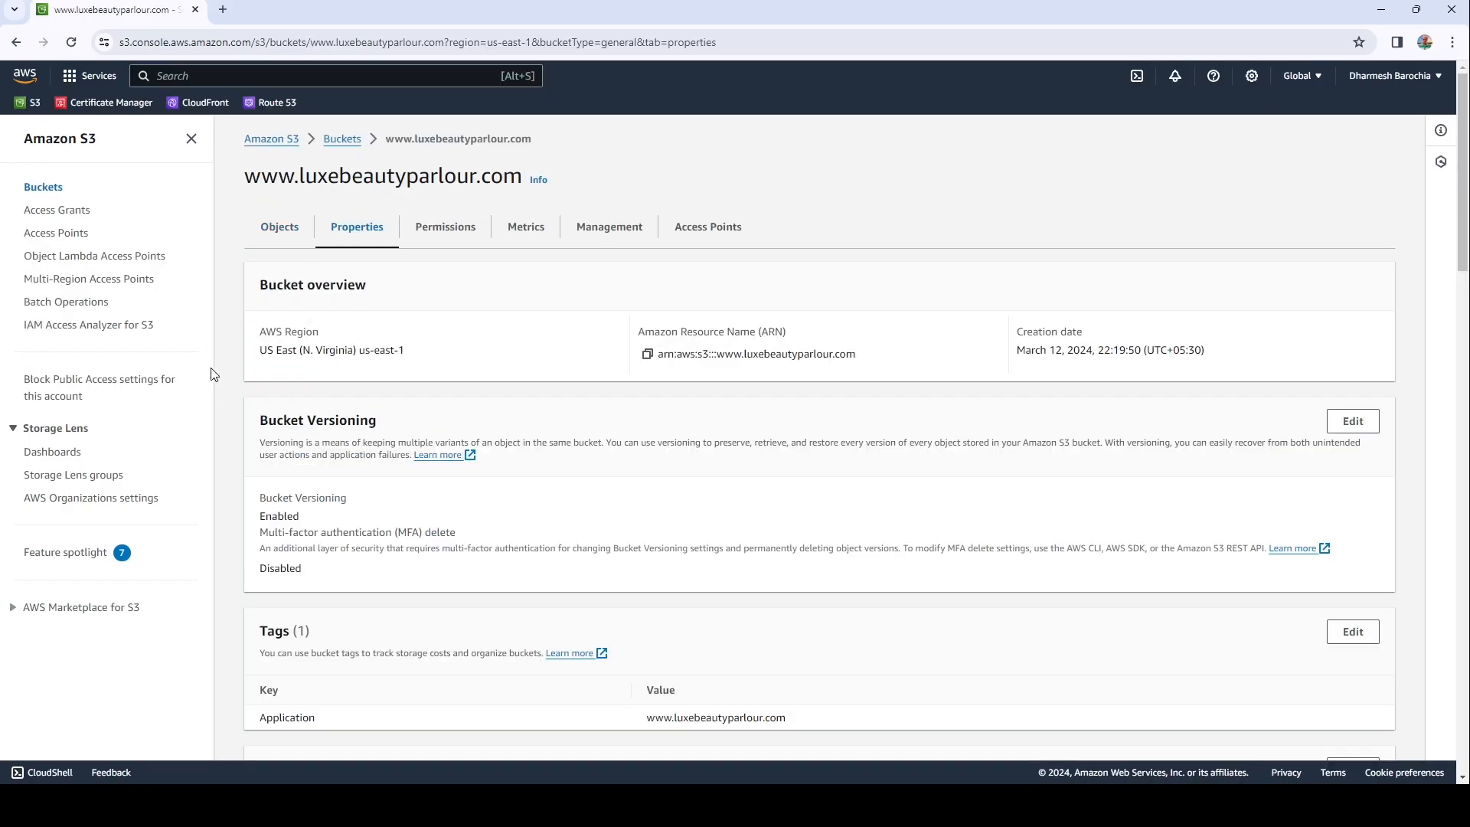
pyautogui.scroll(-20, 235, 415)
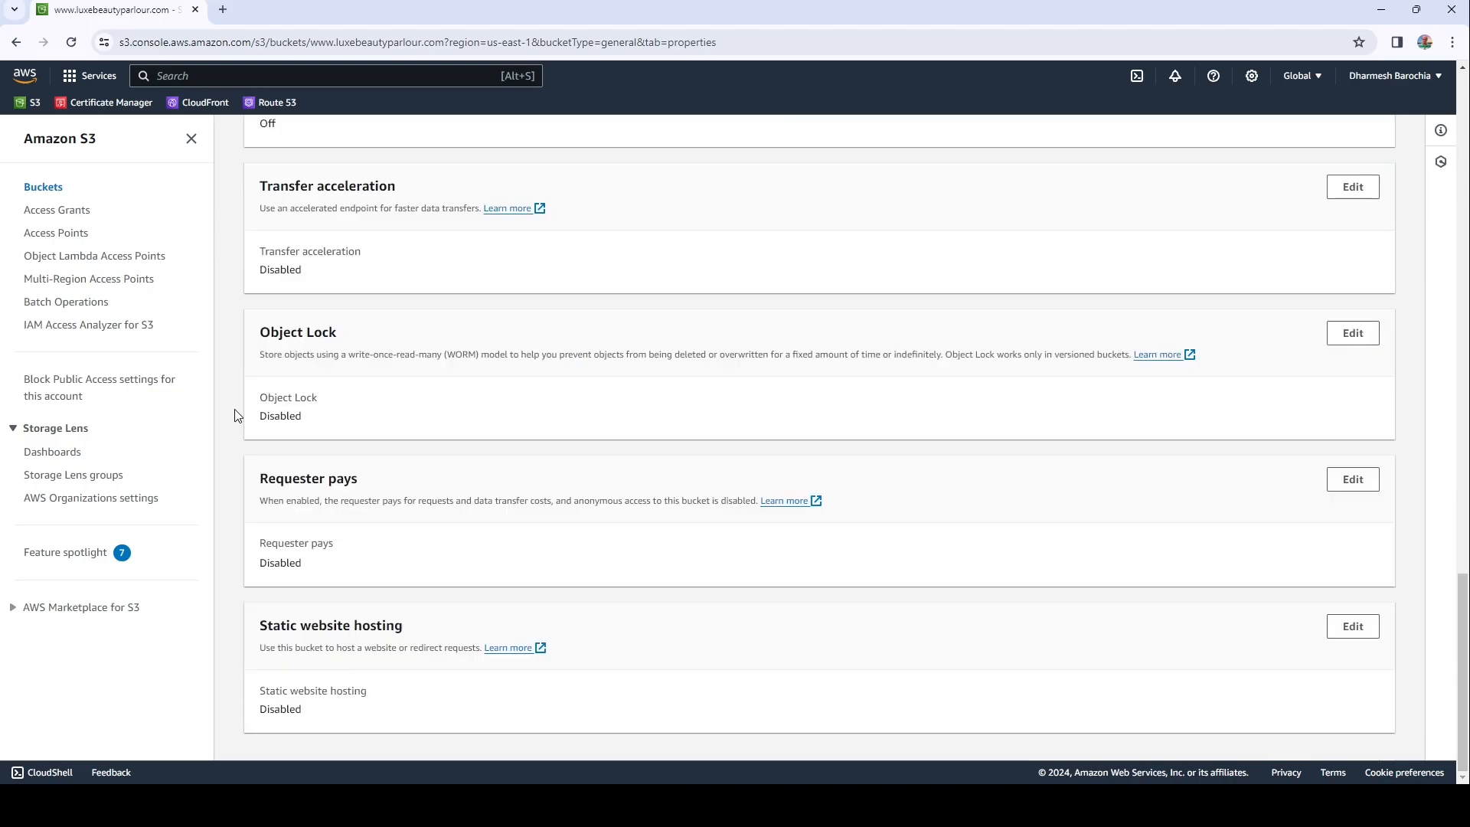
pyautogui.click(1363, 640)
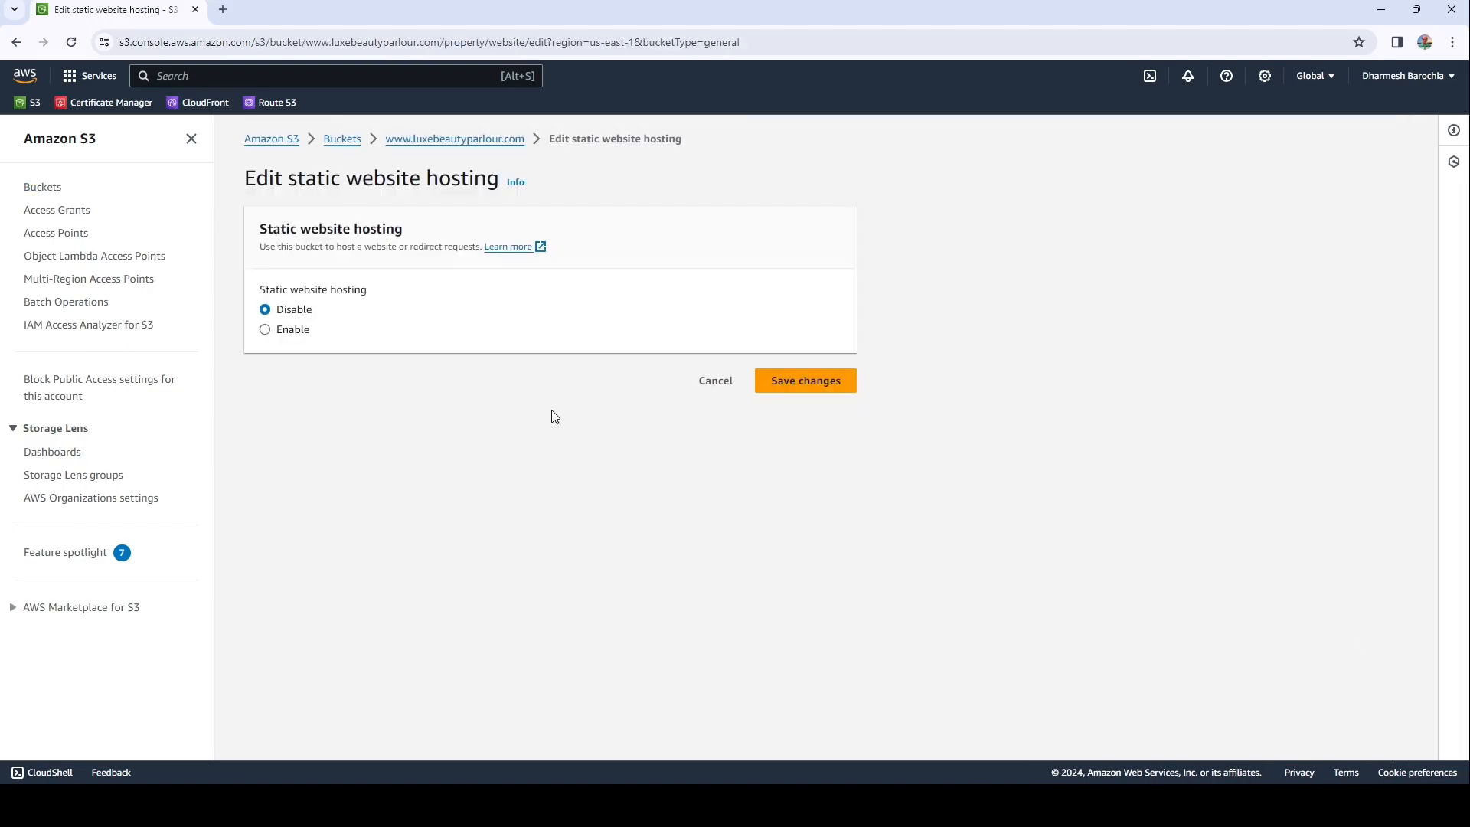
pyautogui.click(302, 337)
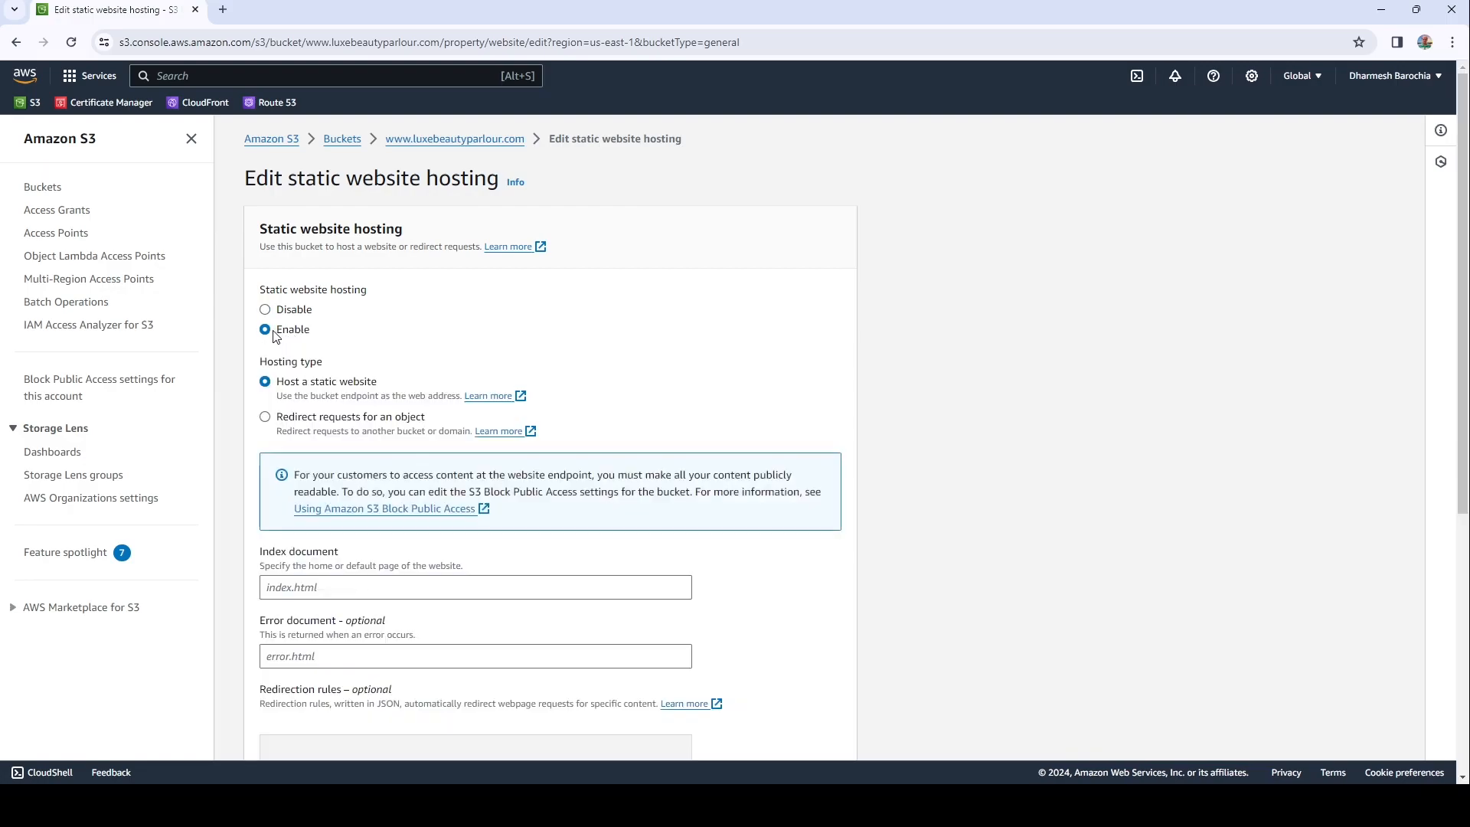
pyautogui.click(374, 418)
pyautogui.click(406, 484)
pyautogui.hotkey('ctrl', 'v')
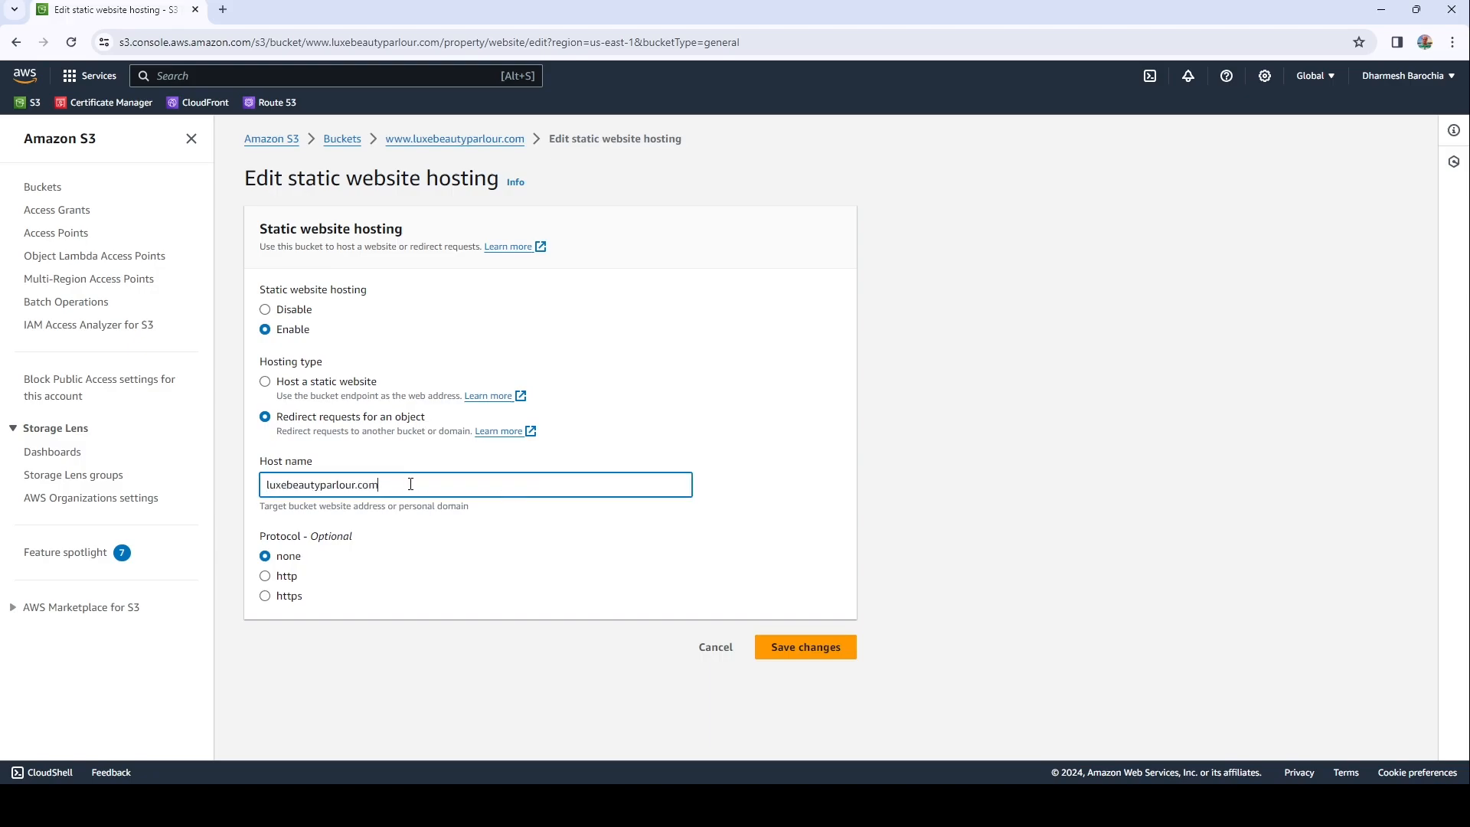
pyautogui.click(802, 658)
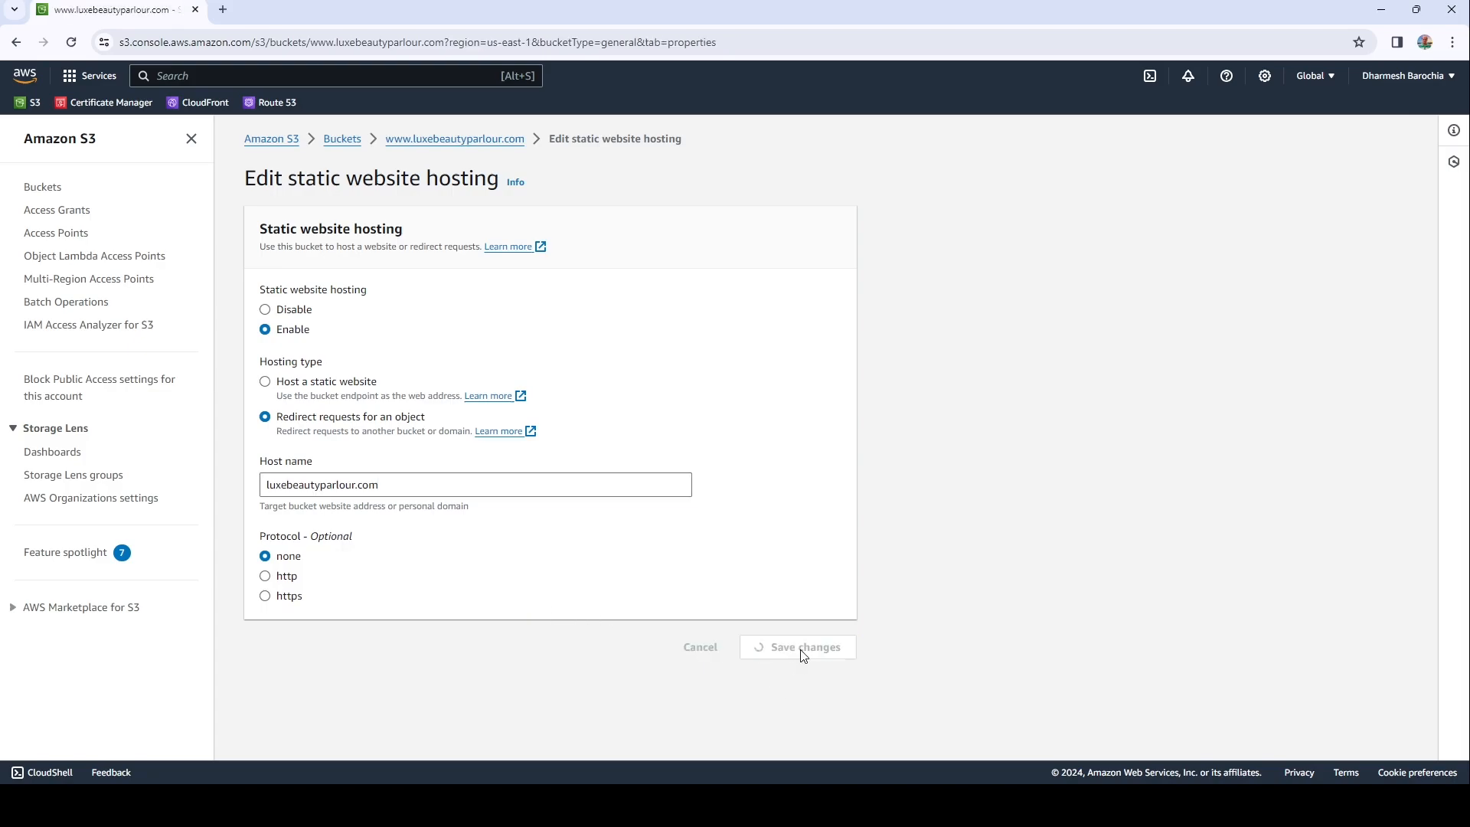
# Step: Start a new A record named www in the Route 53 hosted zone luxebeautyparlour.com and enable Alias
pyautogui.click(274, 108)
pyautogui.click(395, 290)
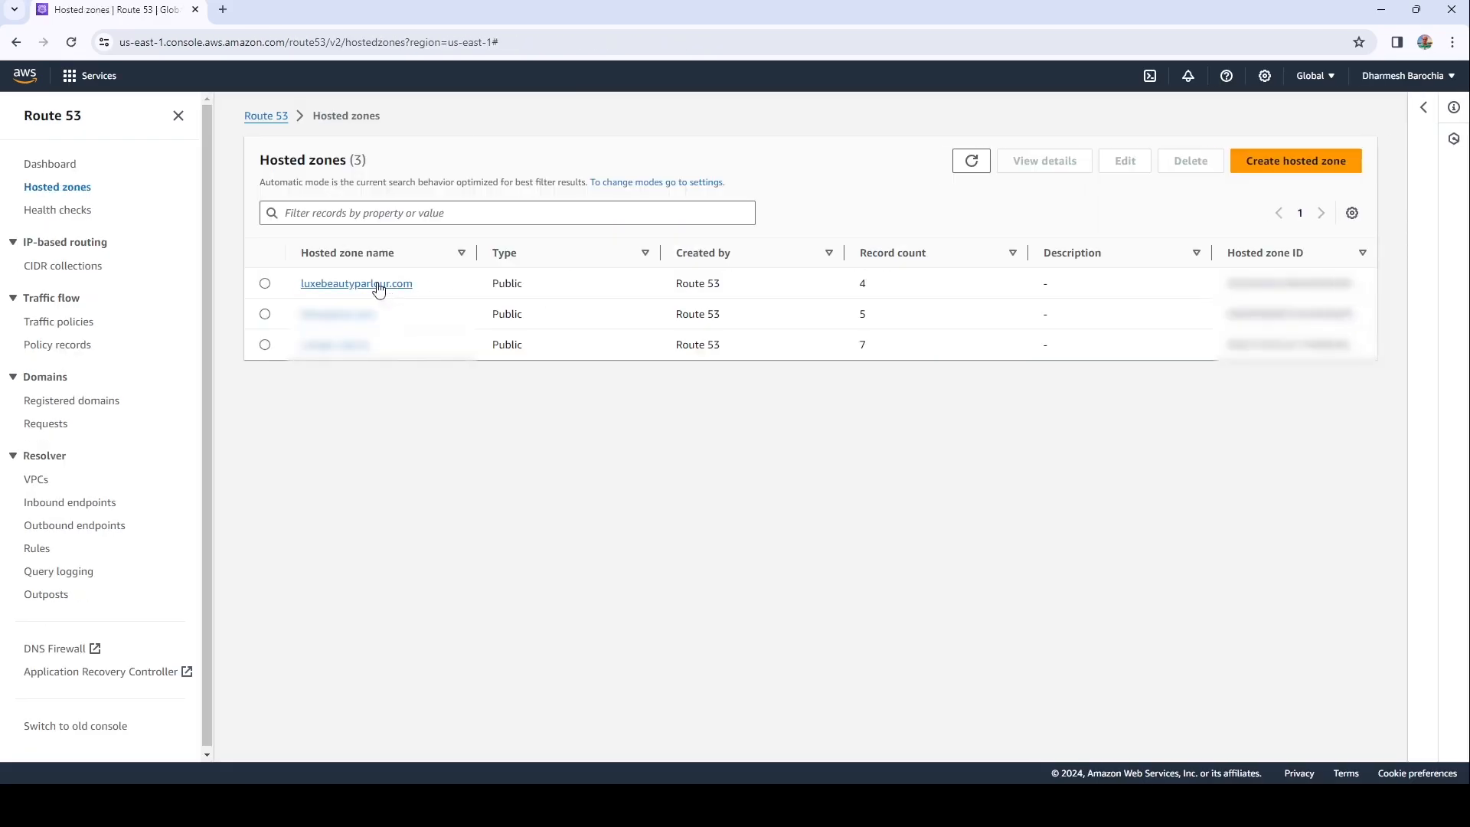
pyautogui.click(378, 285)
pyautogui.click(1325, 353)
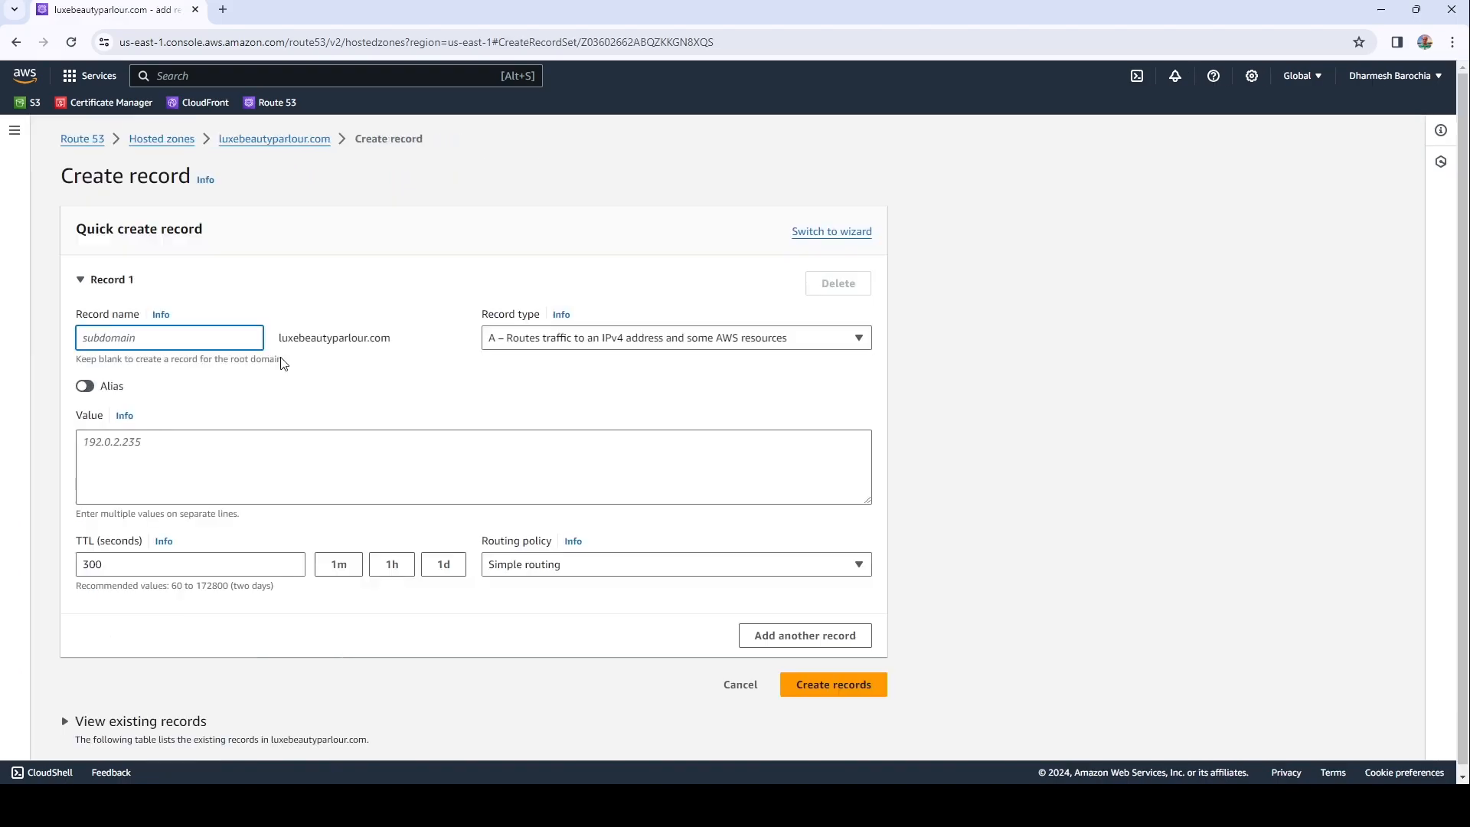
pyautogui.write('www')
pyautogui.click(91, 388)
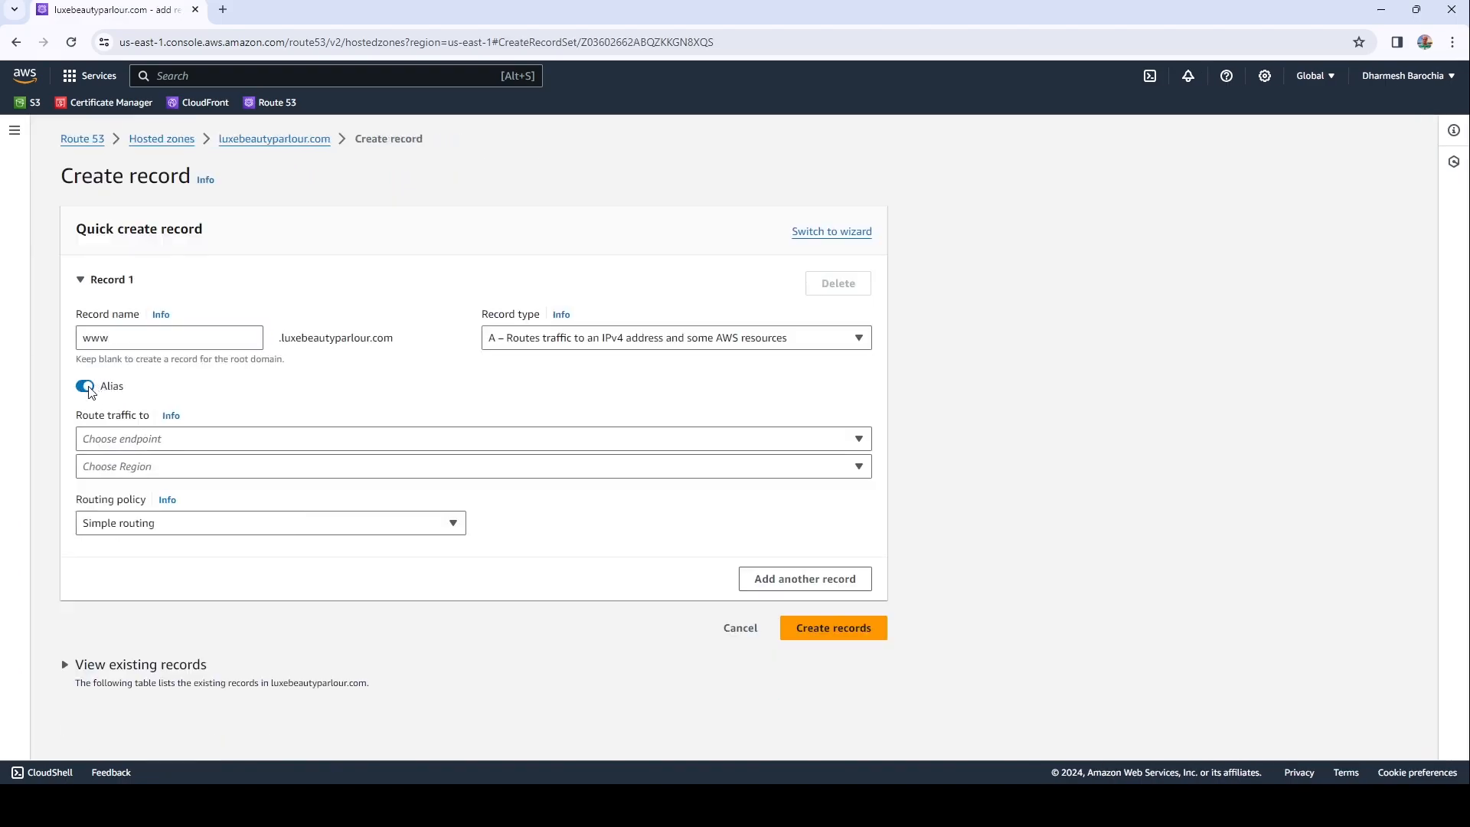
# Step: Route the www alias to the S3 website endpoint s3-website-us-east-1.amazonaws.com in US East (N. Virginia) and create the record
pyautogui.click(164, 439)
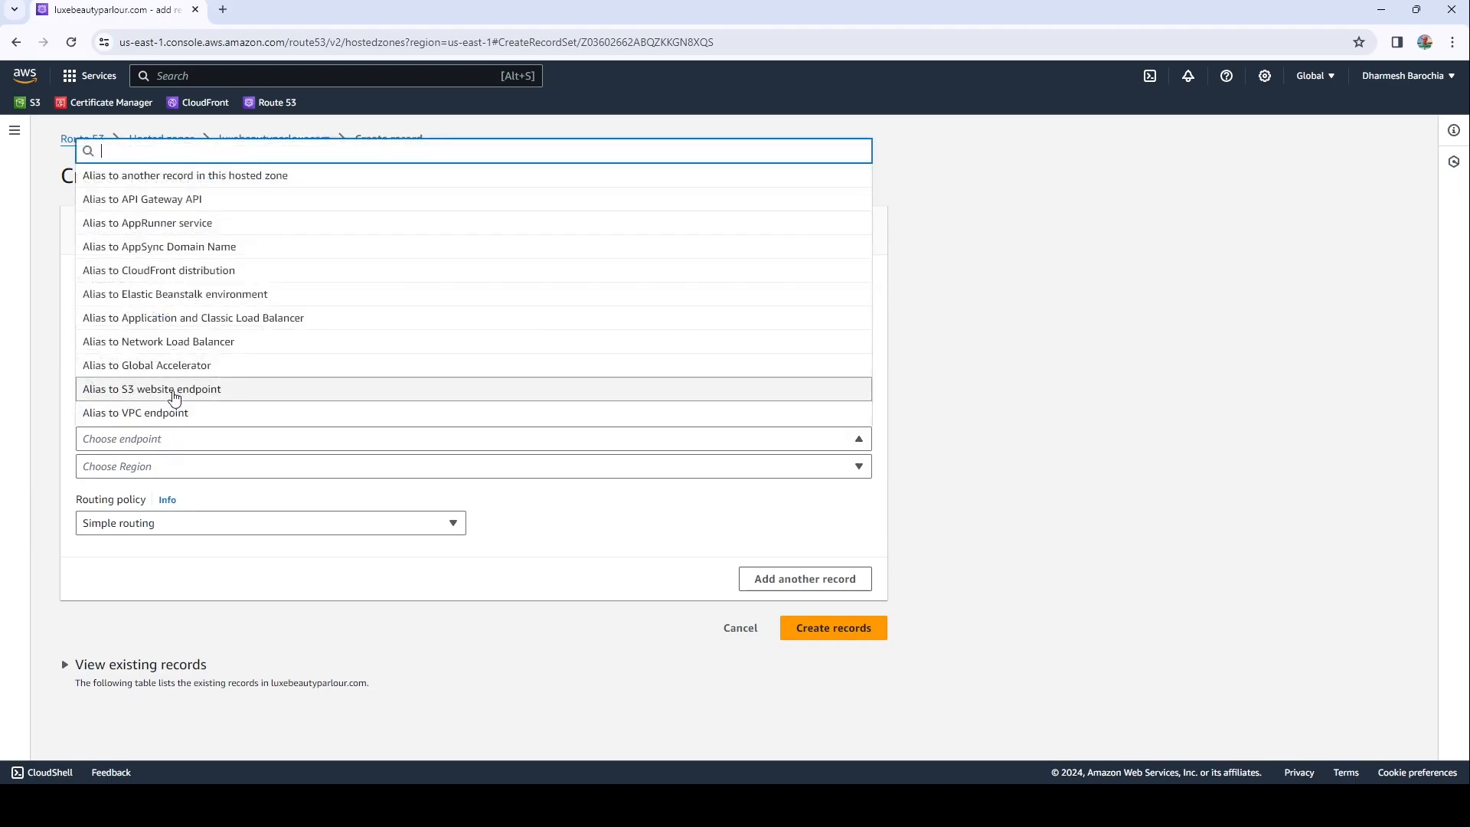
pyautogui.click(181, 395)
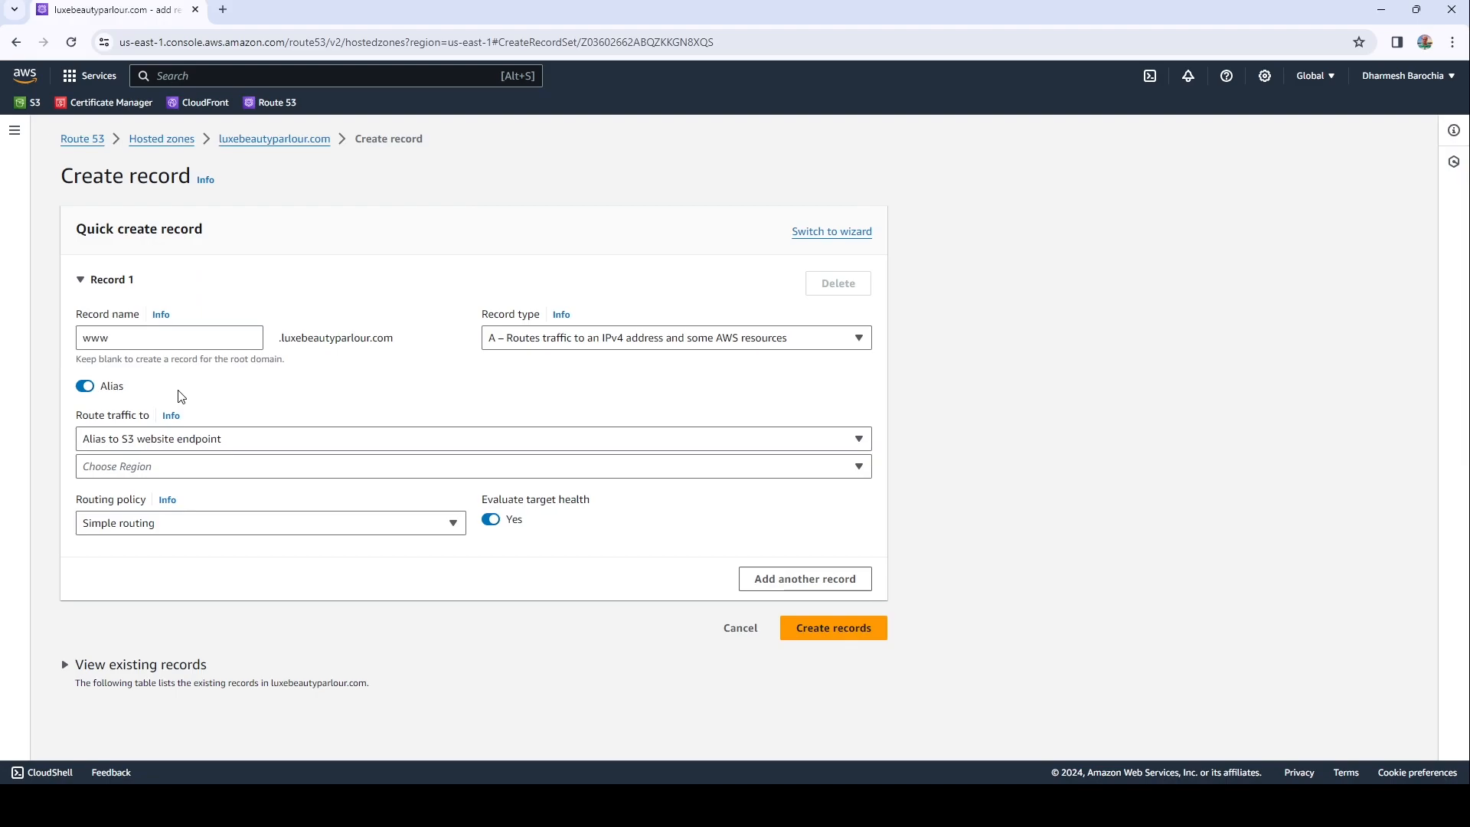
pyautogui.click(189, 465)
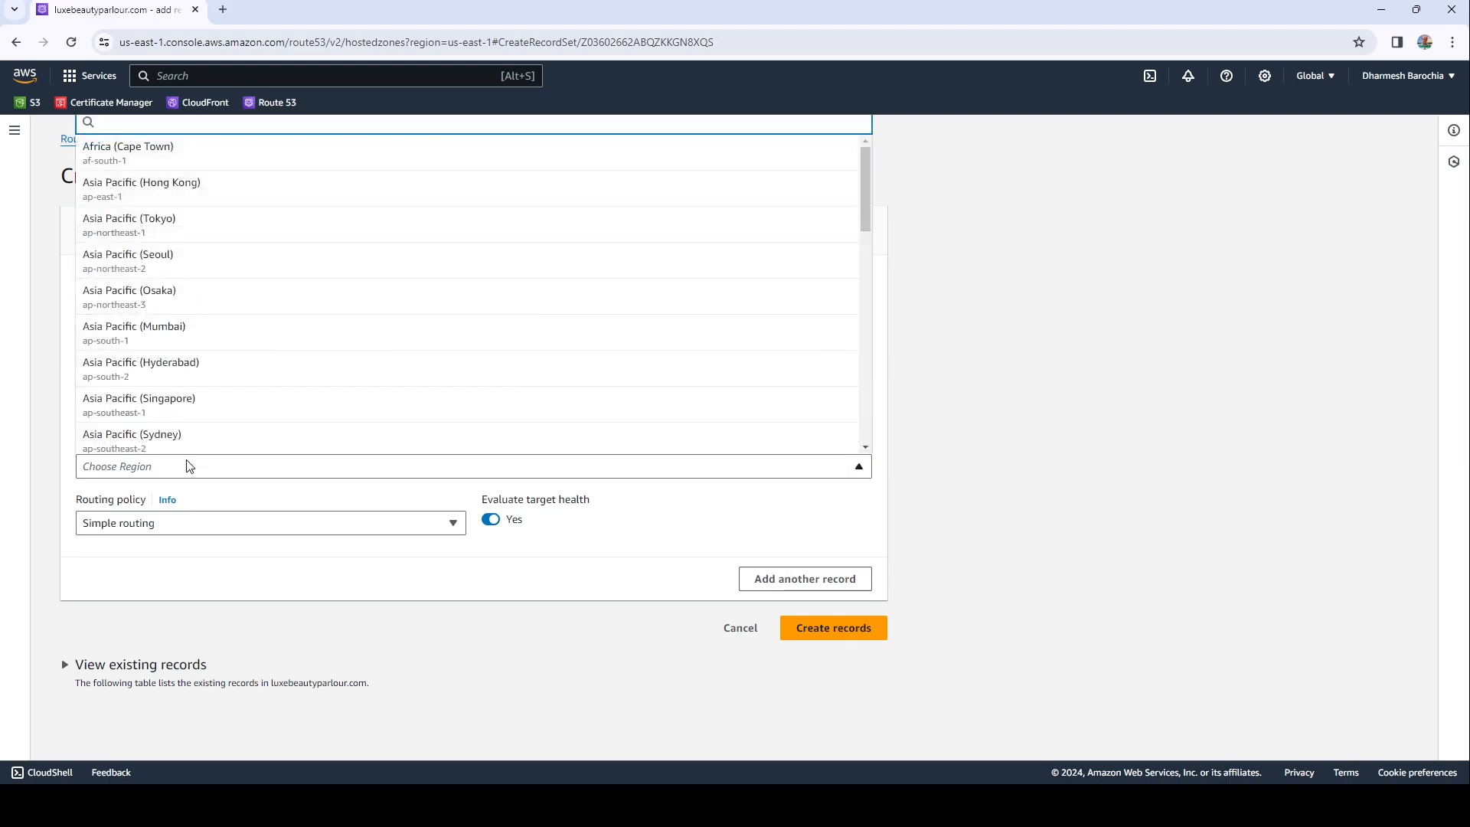
pyautogui.write('us')
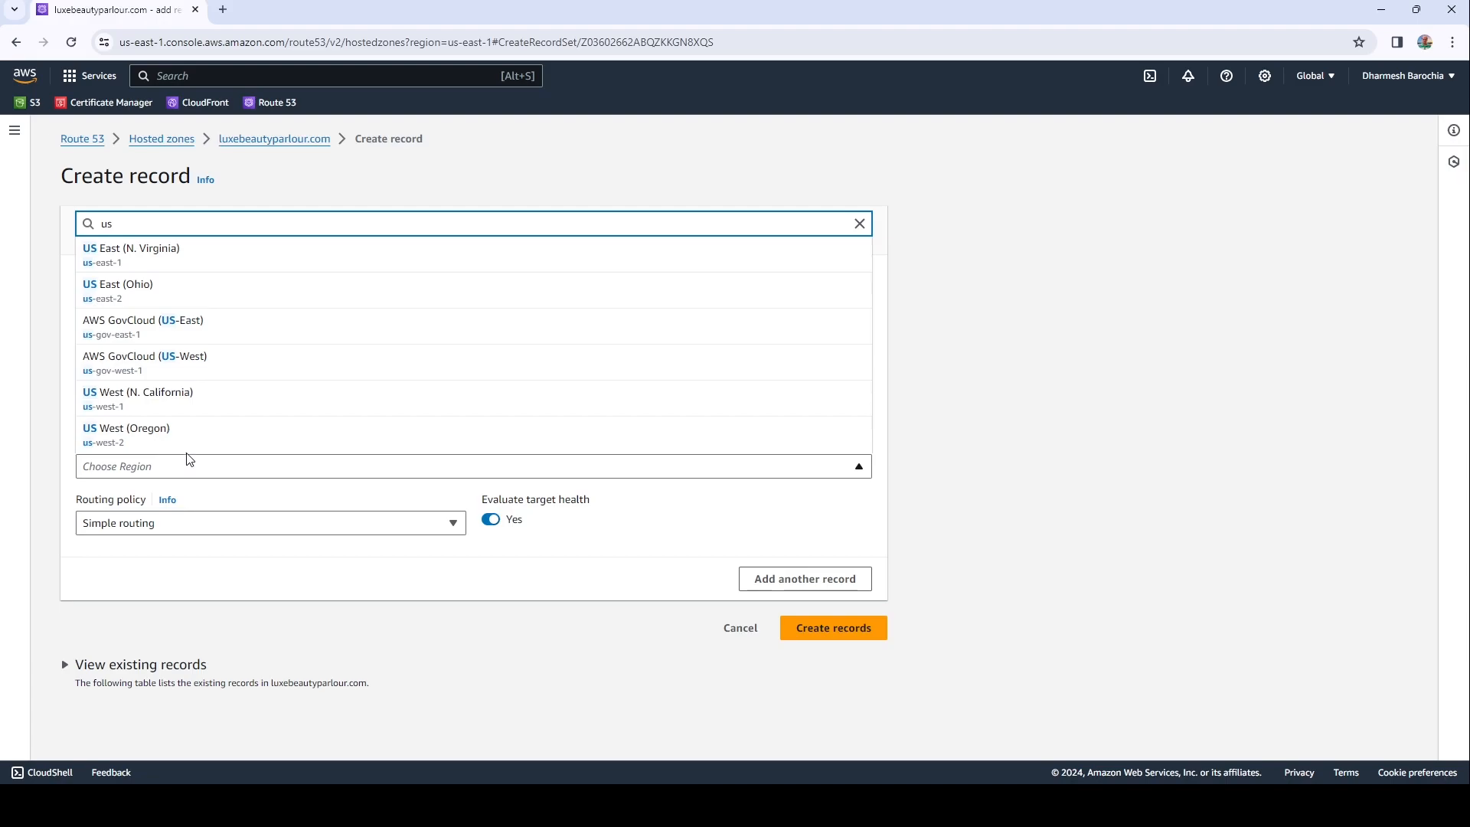
pyautogui.click(154, 251)
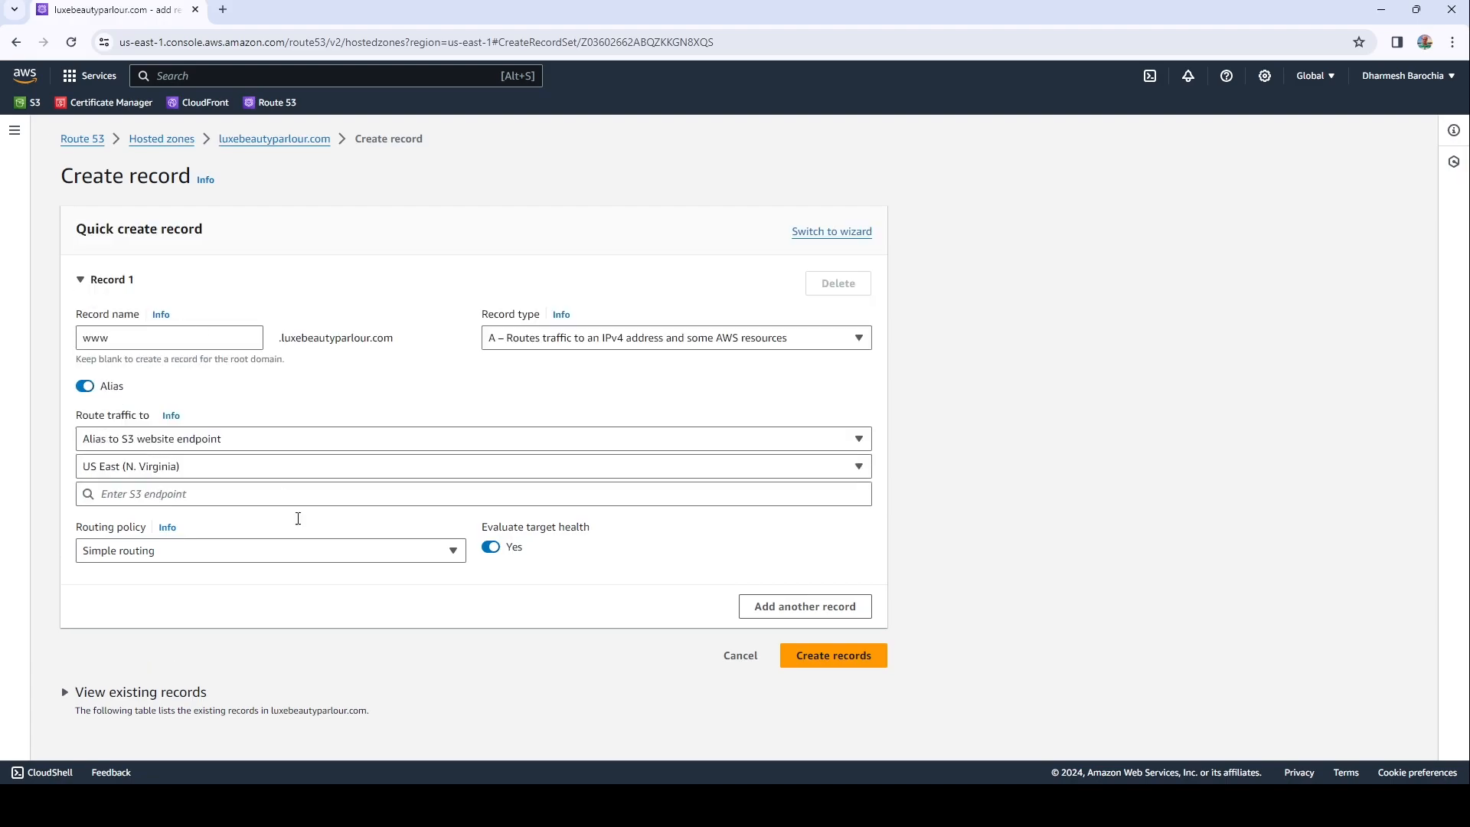
pyautogui.click(305, 494)
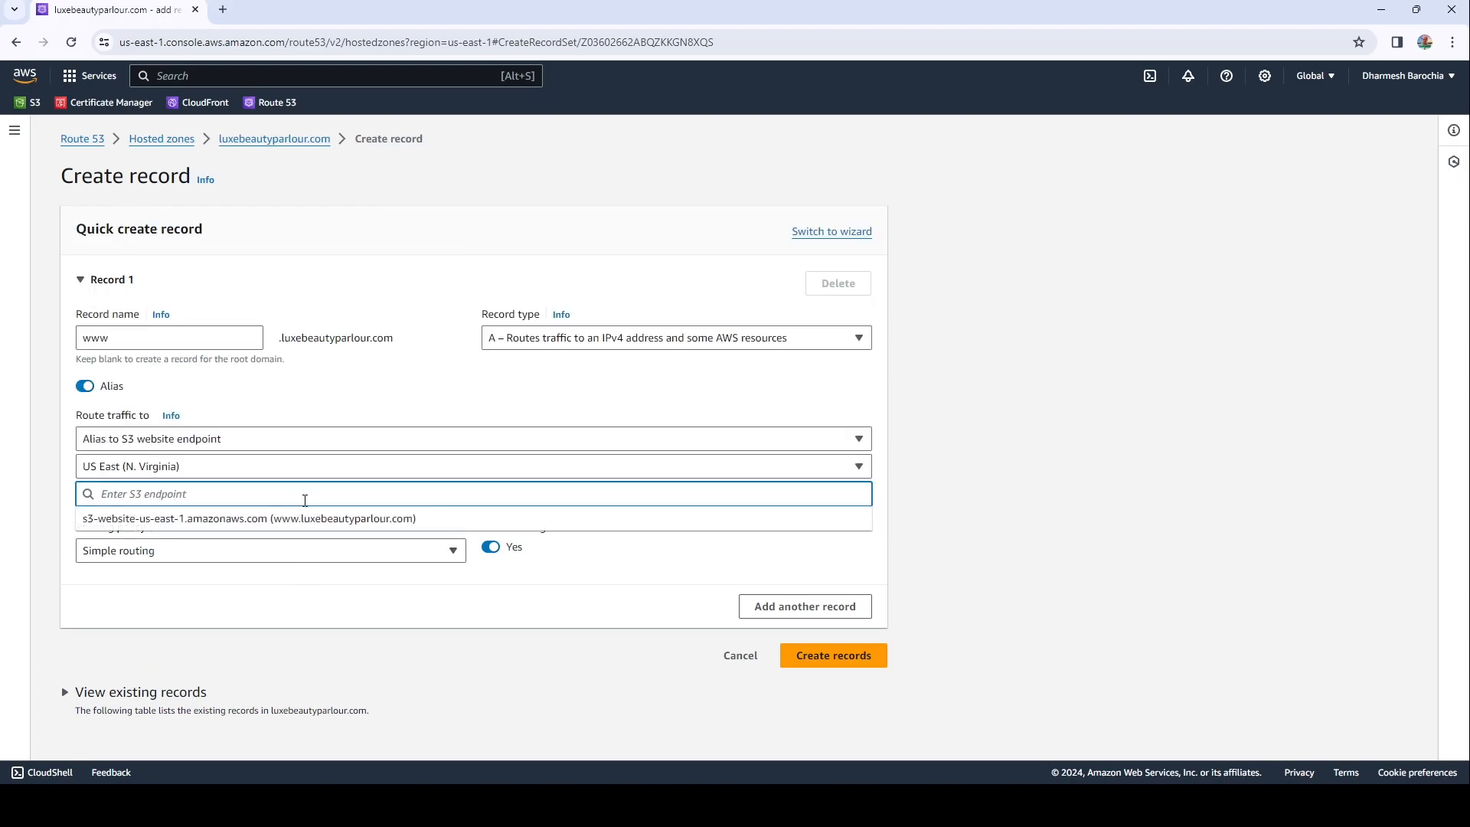
pyautogui.click(305, 520)
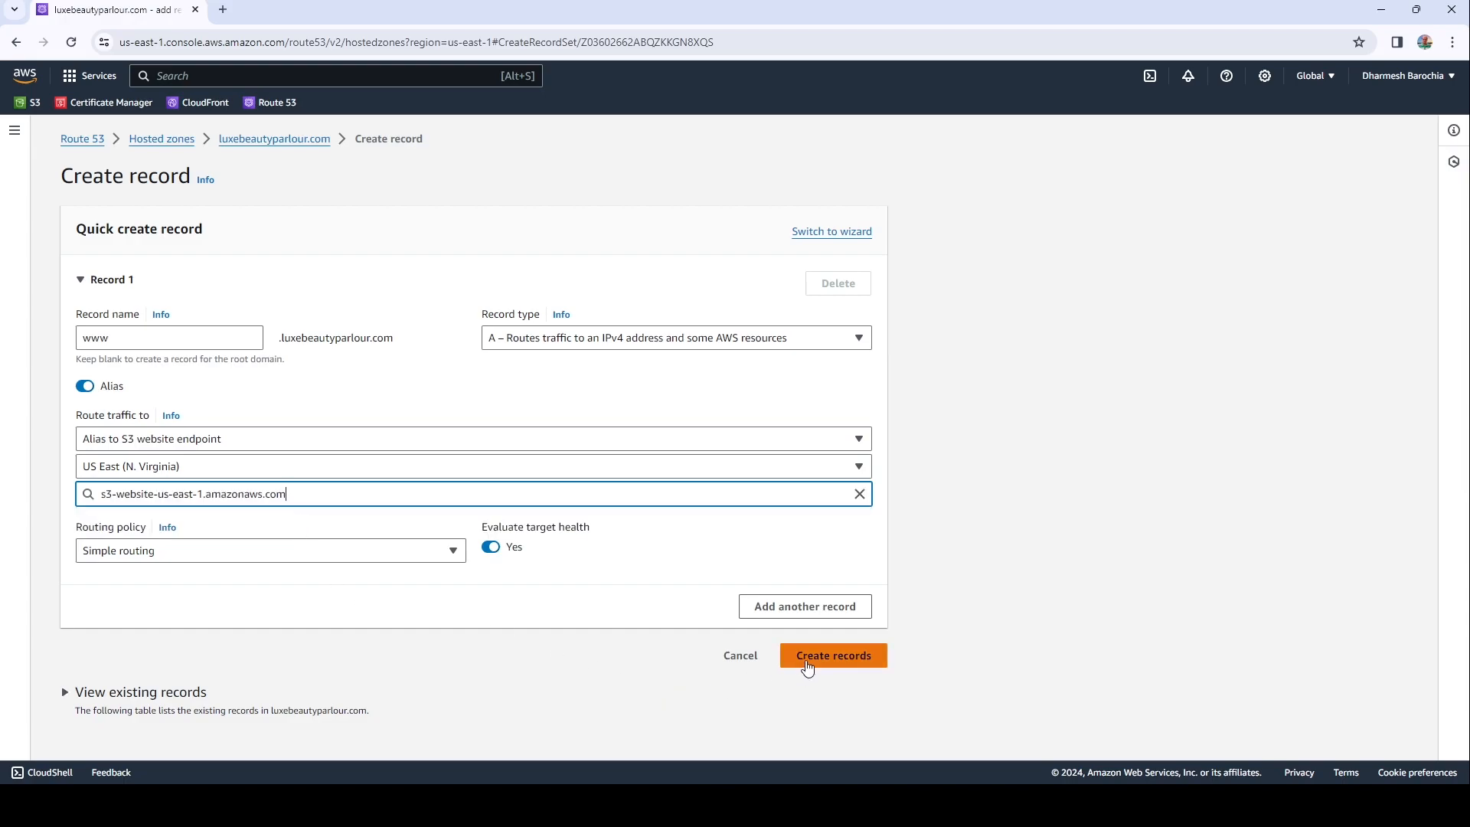
pyautogui.click(806, 656)
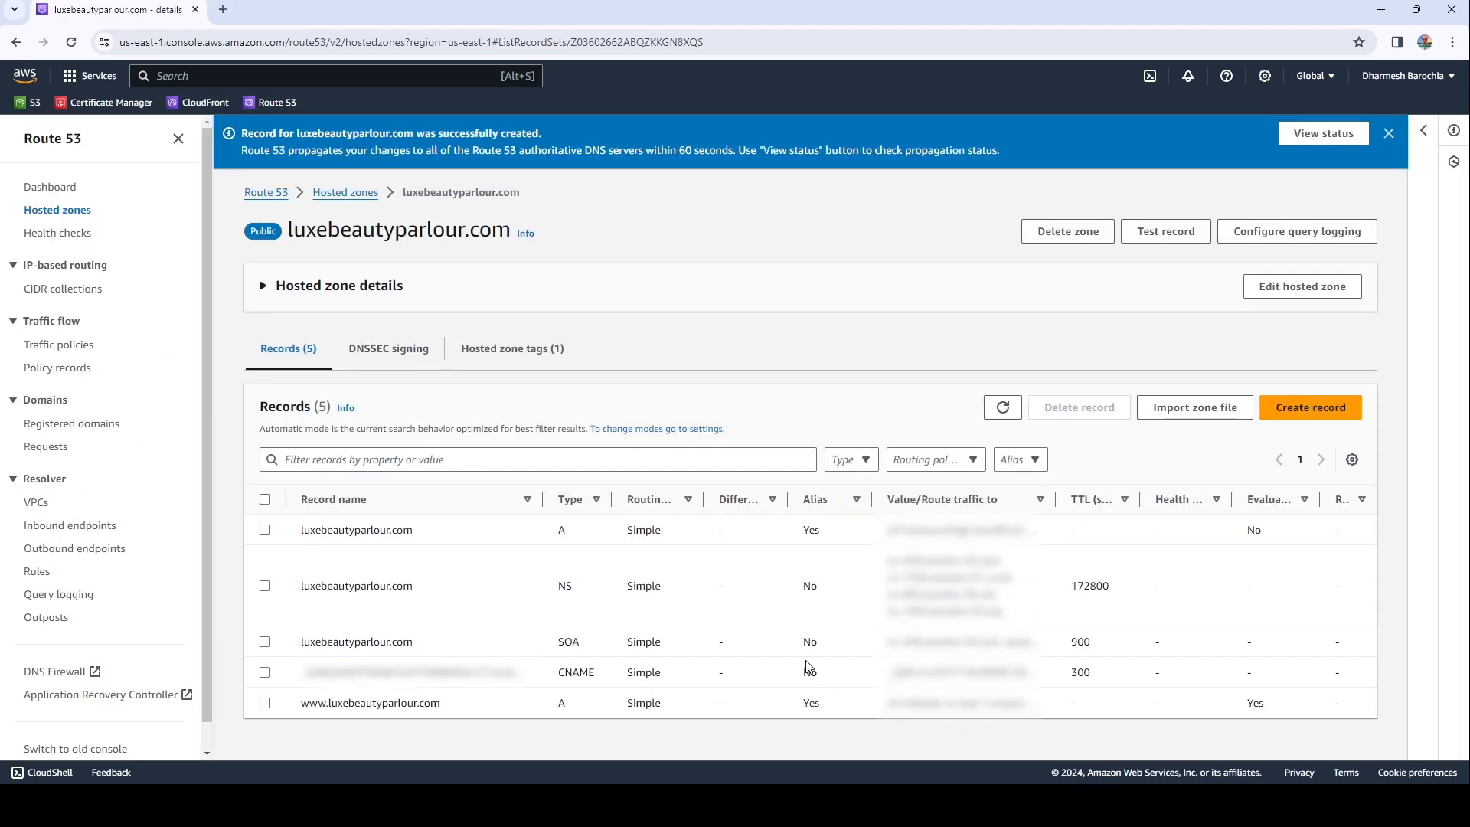
pyautogui.click(223, 9)
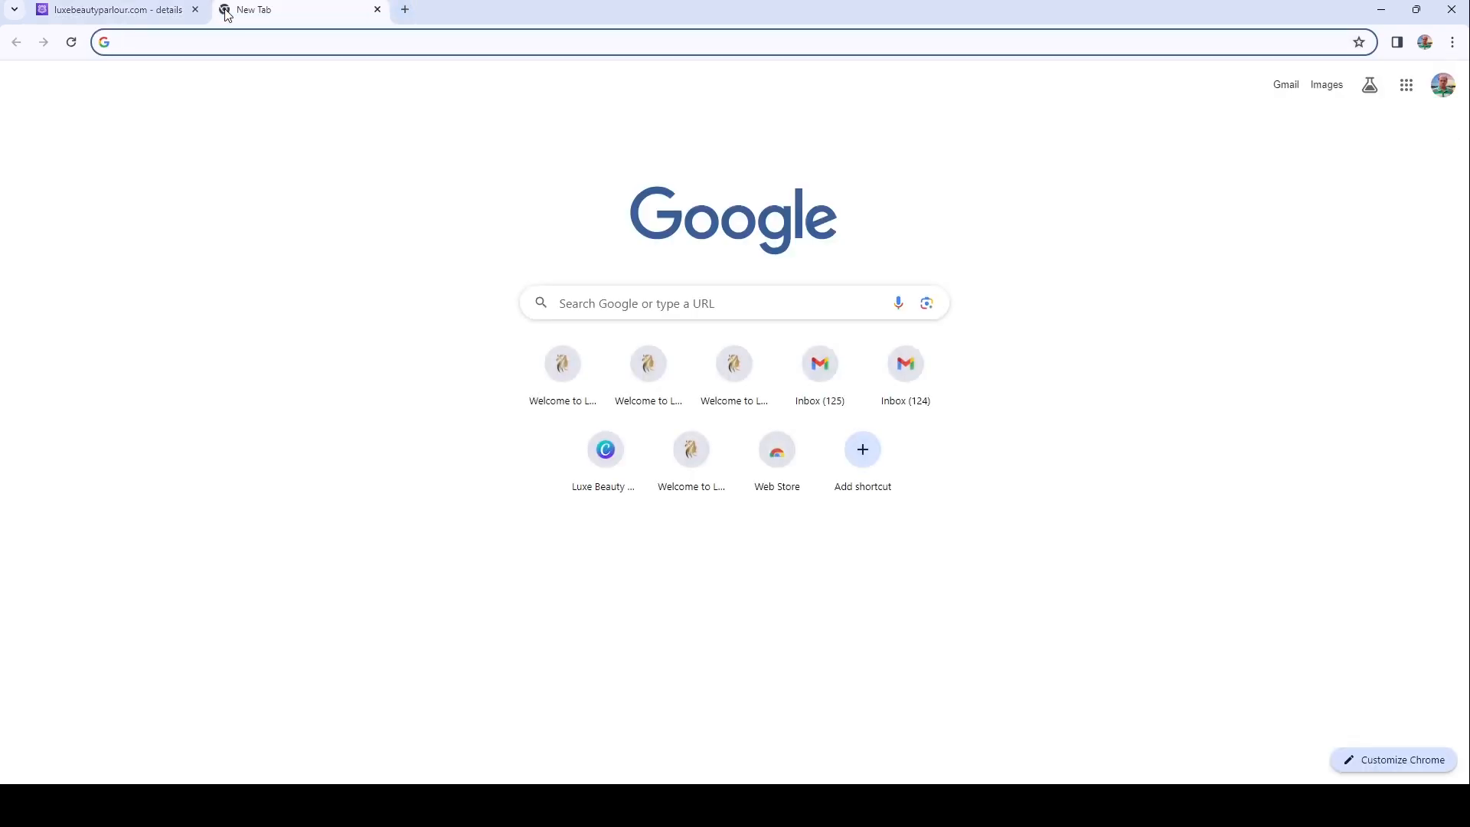
pyautogui.write('https://luxebeautyparlour.com')
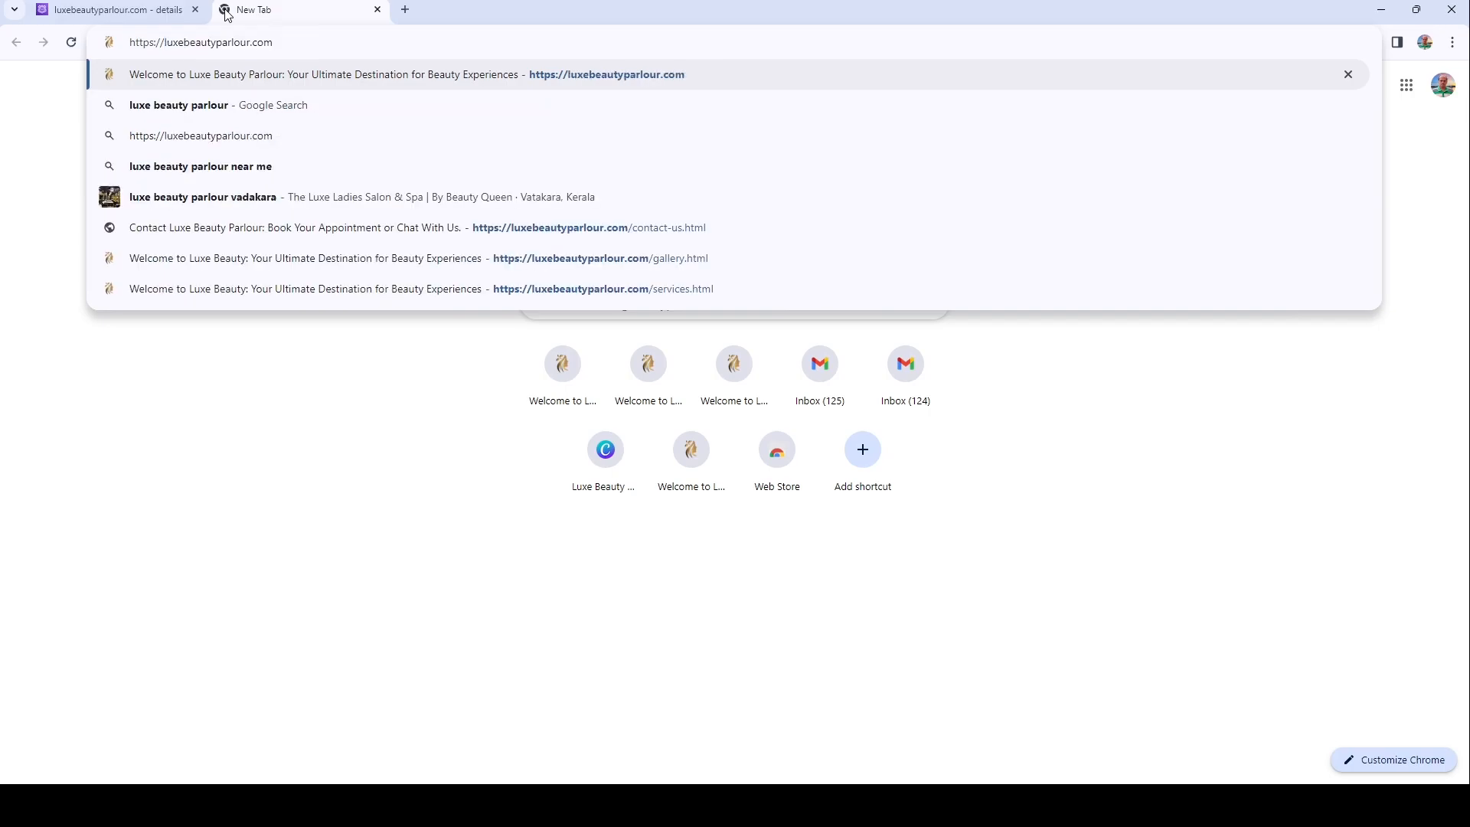
pyautogui.press('Return')
pyautogui.click(405, 9)
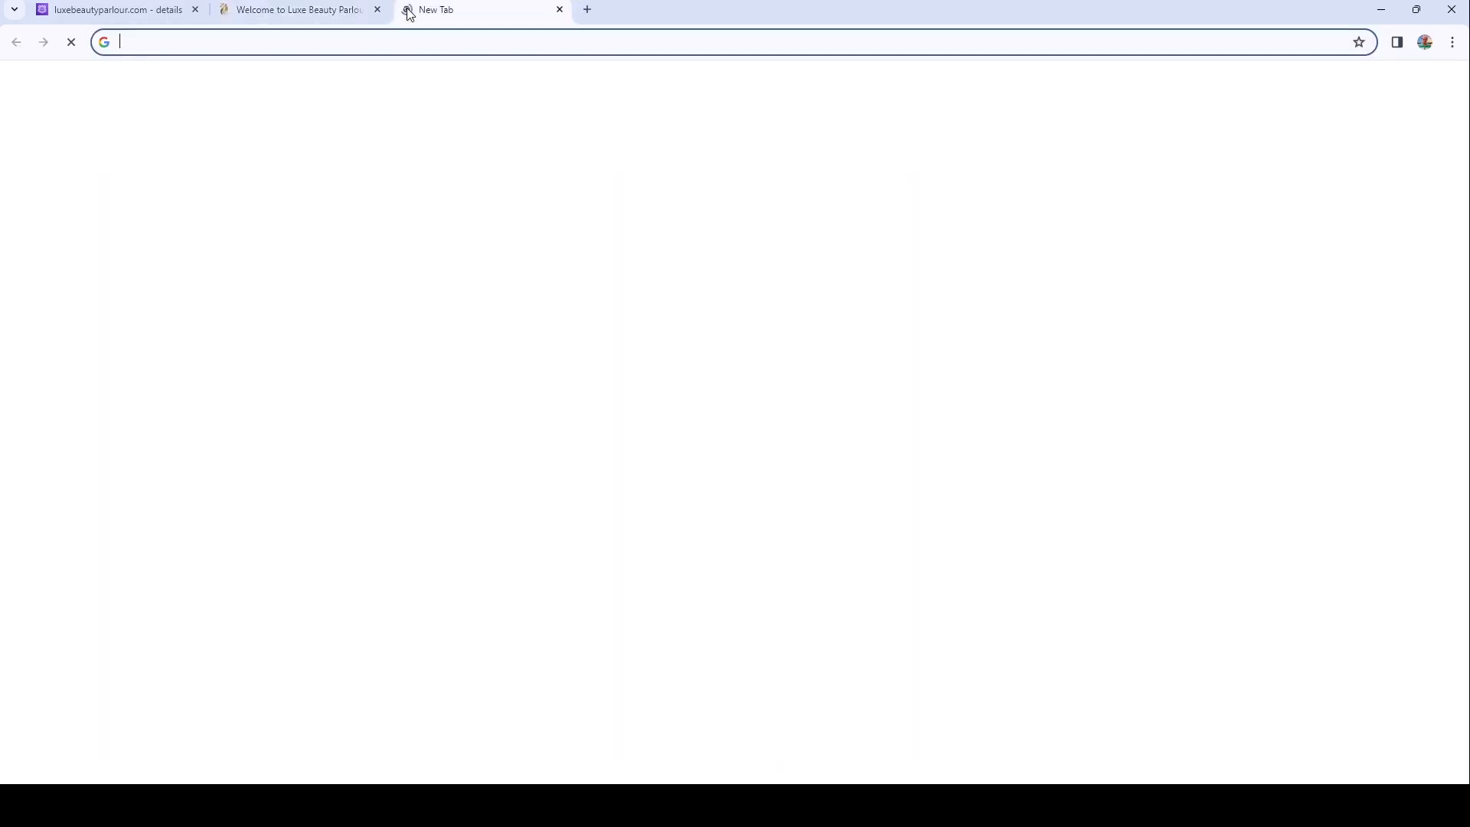
pyautogui.write('luxebeautyparlour.com')
pyautogui.press('Home')
pyautogui.write('http://')
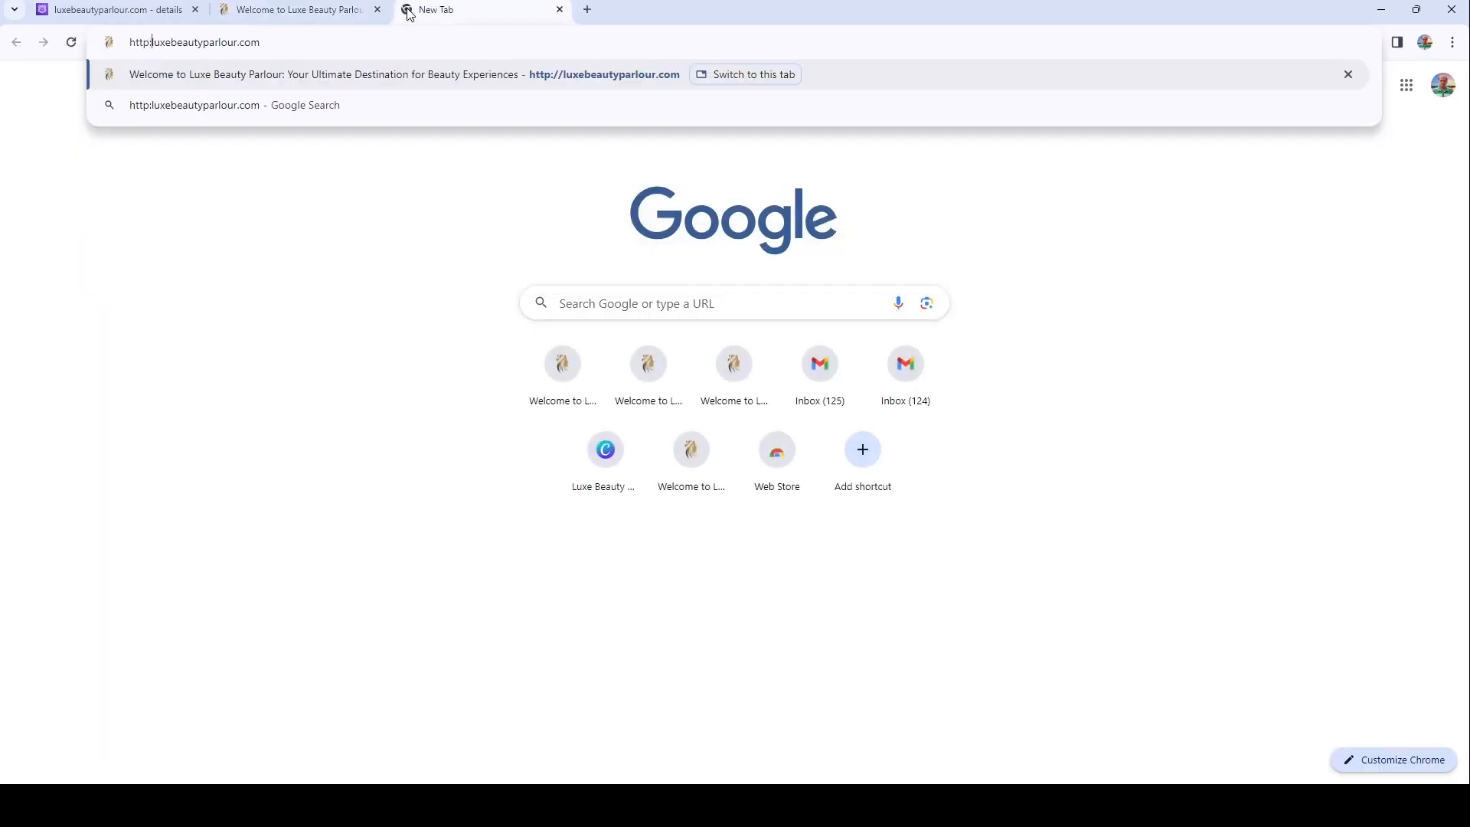
pyautogui.press('Return')
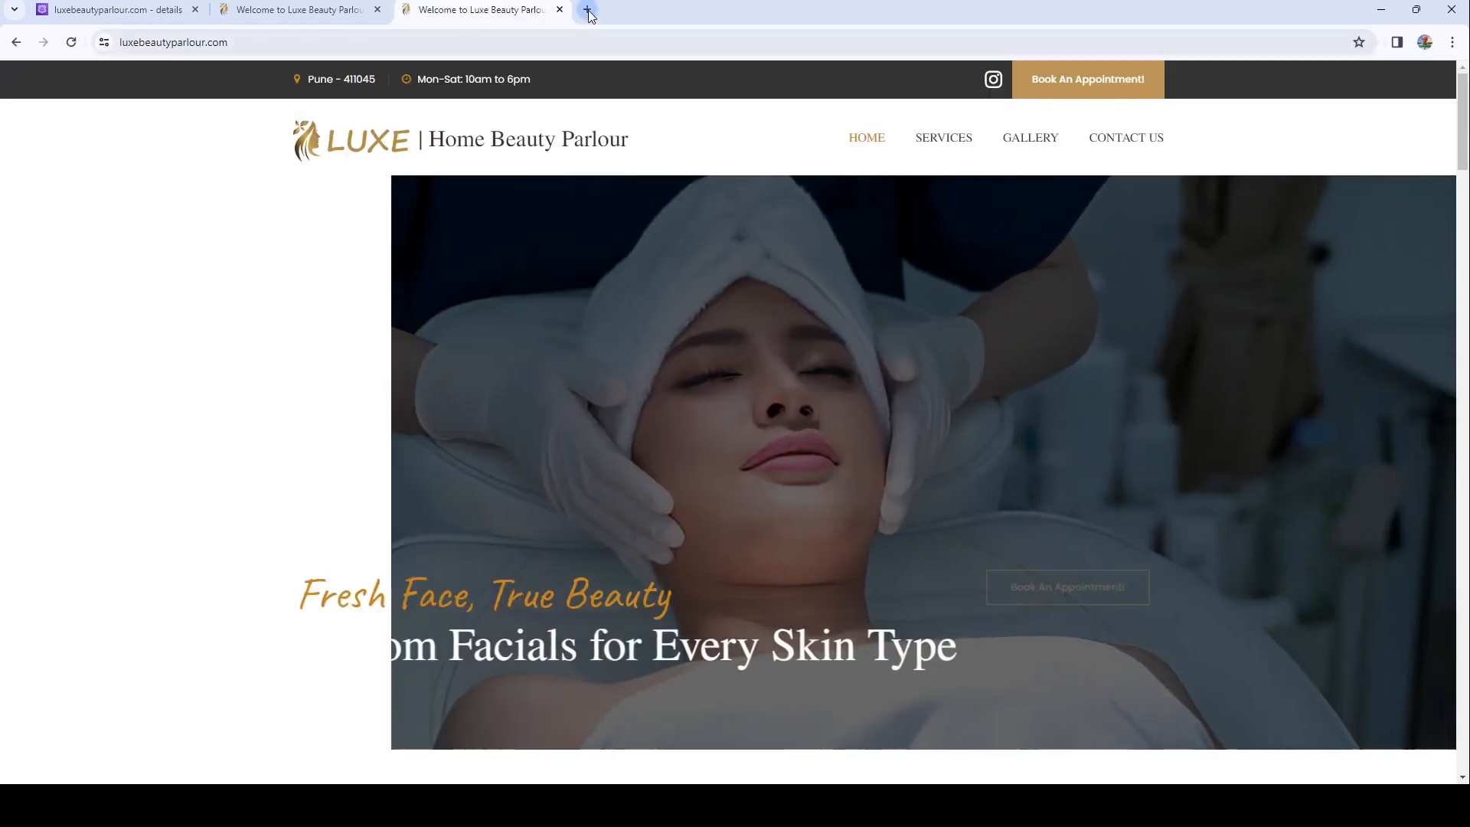
pyautogui.click(588, 11)
pyautogui.write('www.luxebeautyparlour.com')
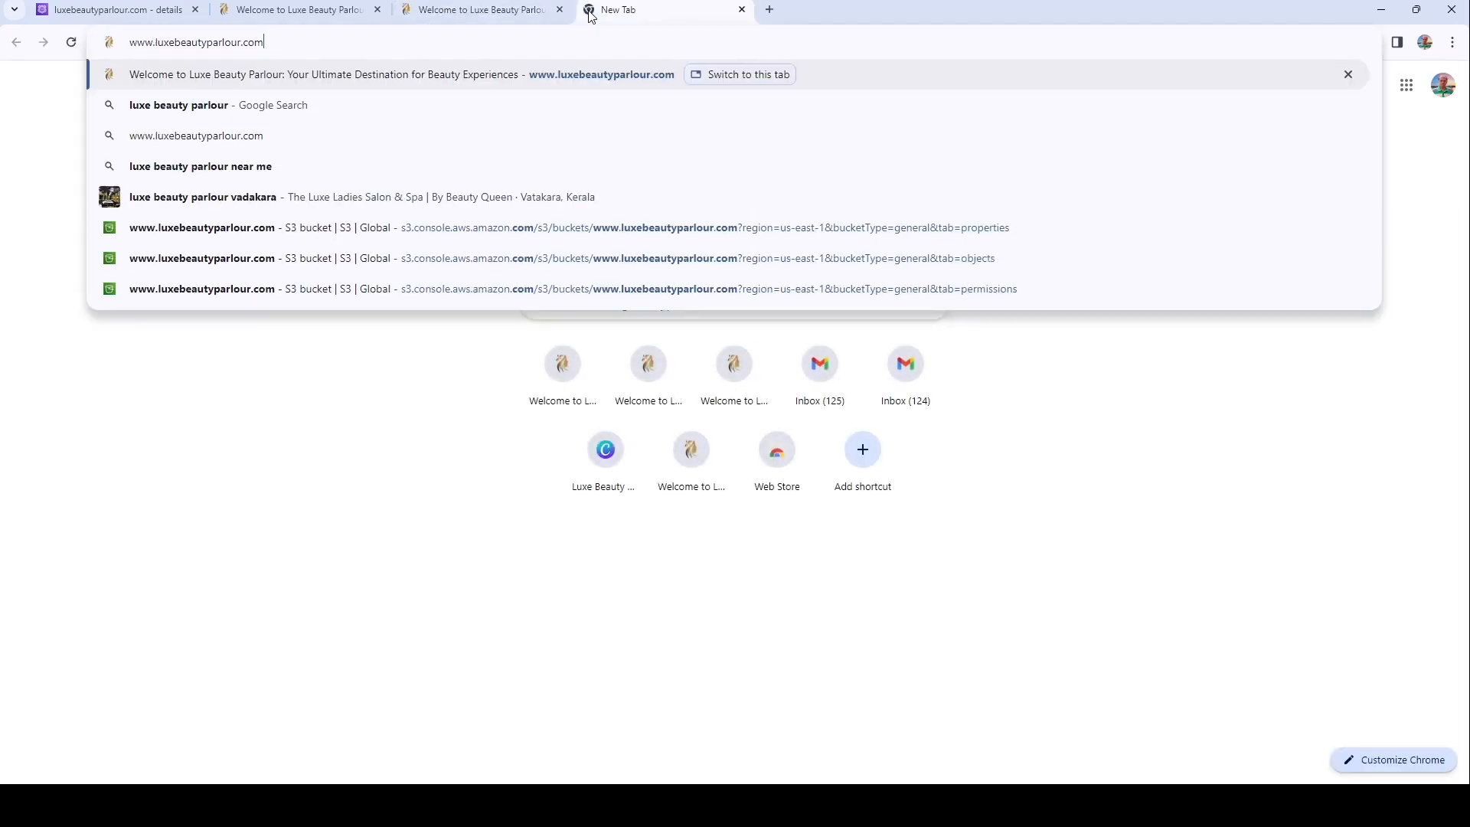
pyautogui.press('Return')
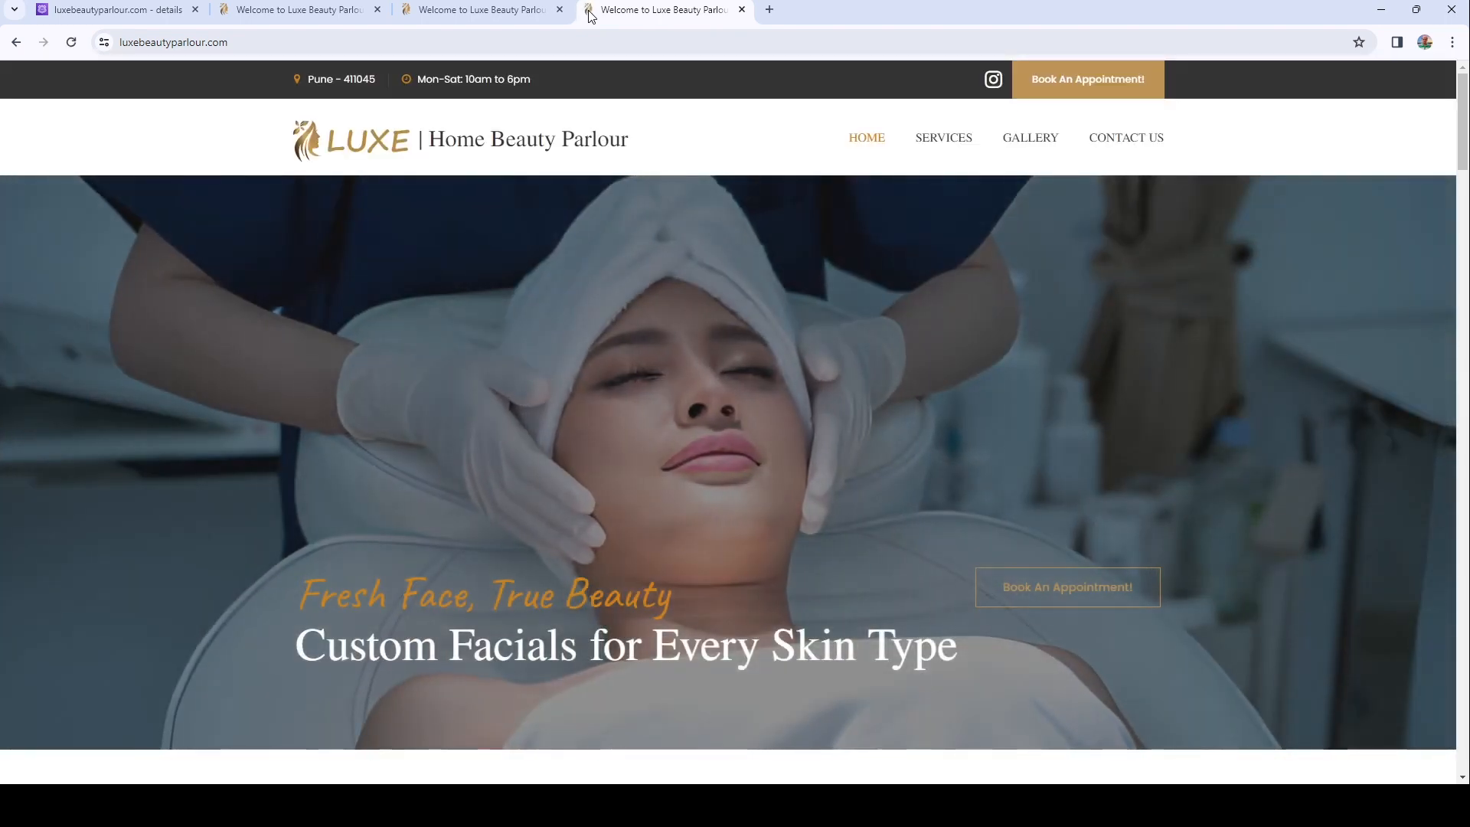
# Step: Check the site's Services, Gallery and Contact Us pages in turn
pyautogui.click(957, 145)
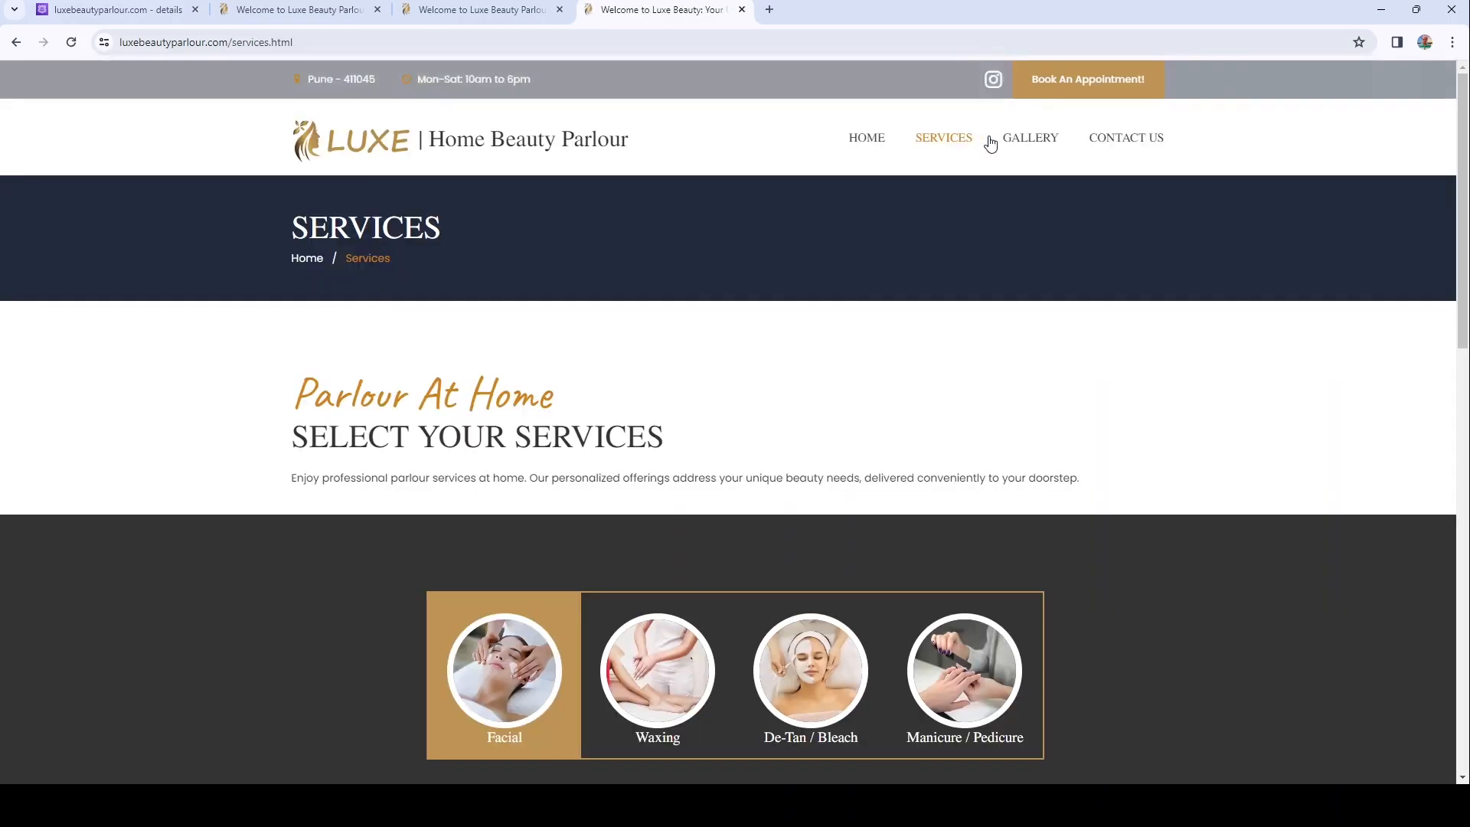
pyautogui.click(1018, 144)
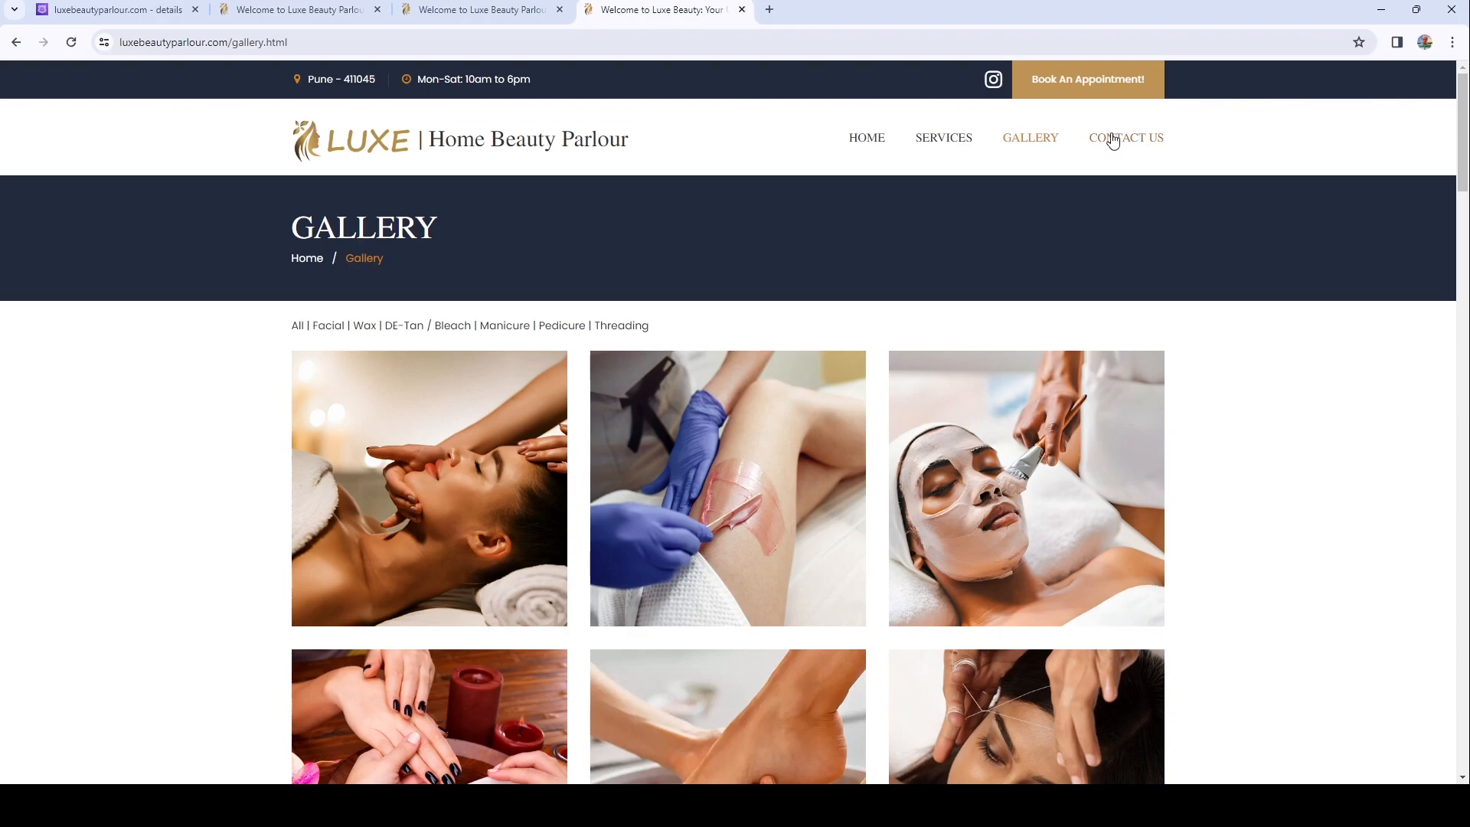
pyautogui.click(1115, 140)
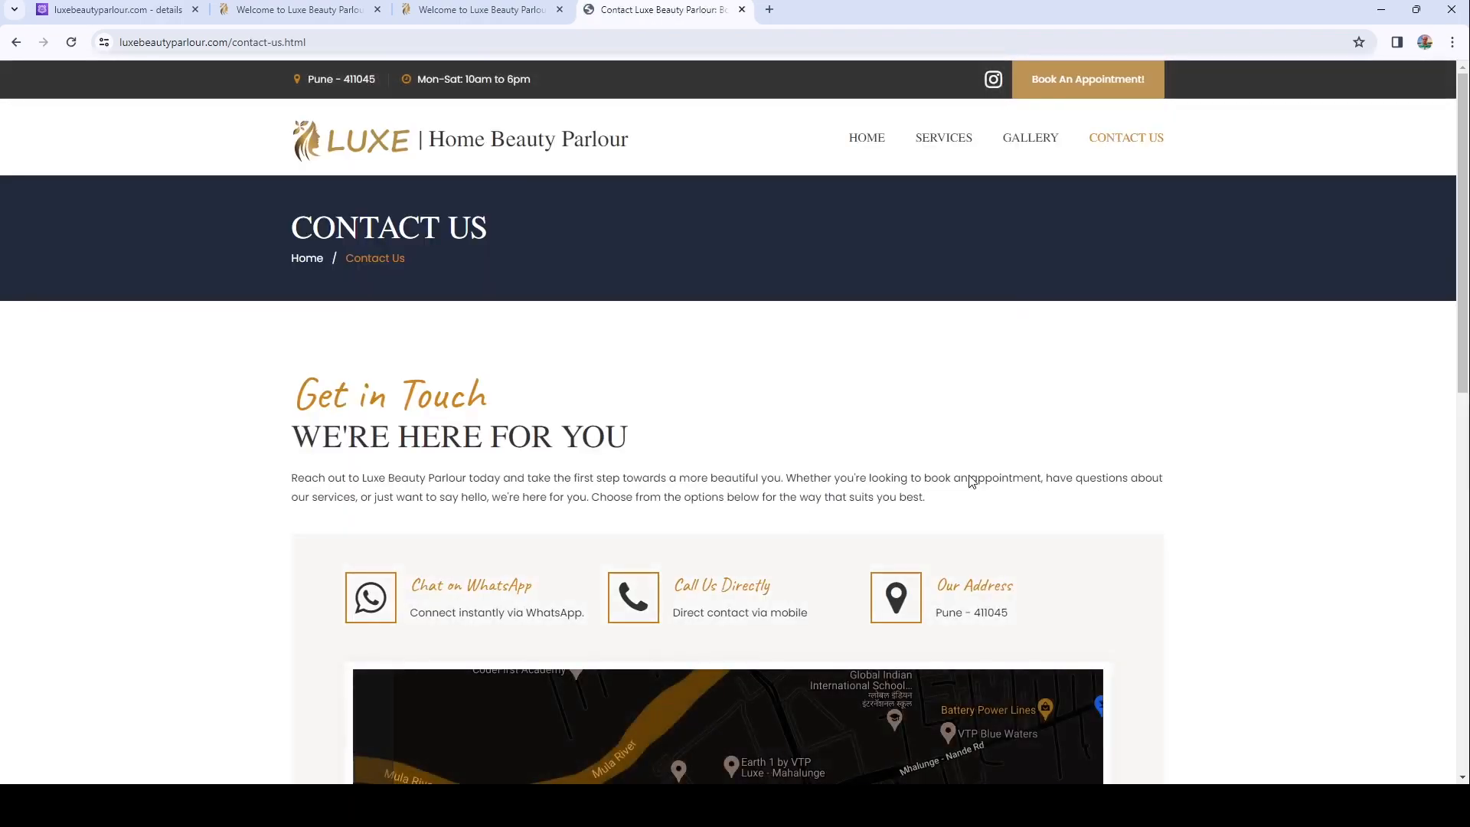